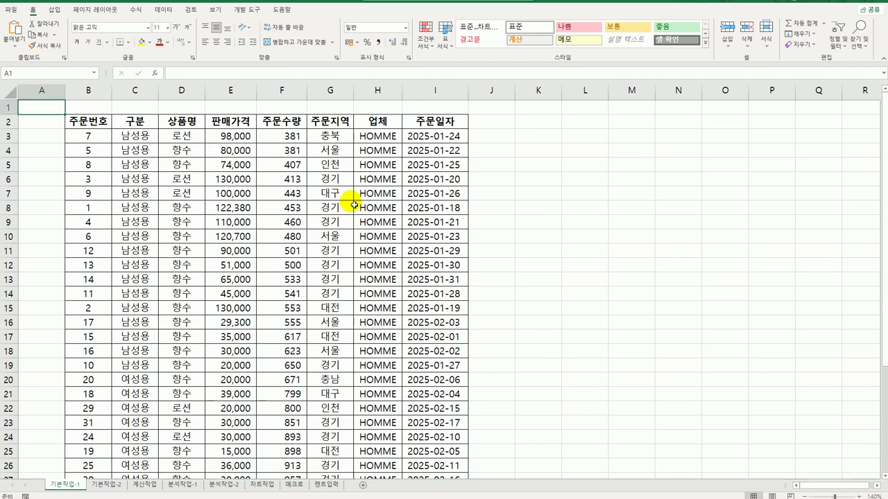
Enter the criteria heading 조건 in cell B38 below the order table.
{"action": "scroll", "coordinate": [353, 205], "scroll_direction": "down", "scroll_amount": 9}
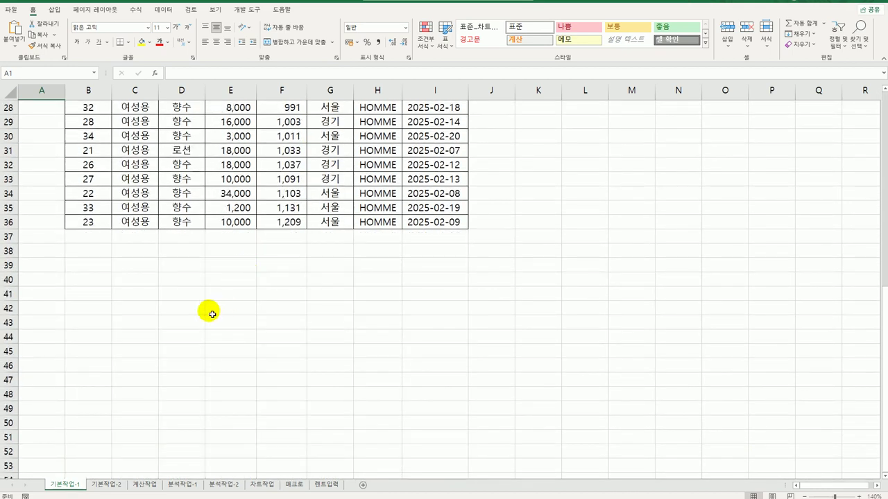
{"action": "left_click", "coordinate": [98, 251]}
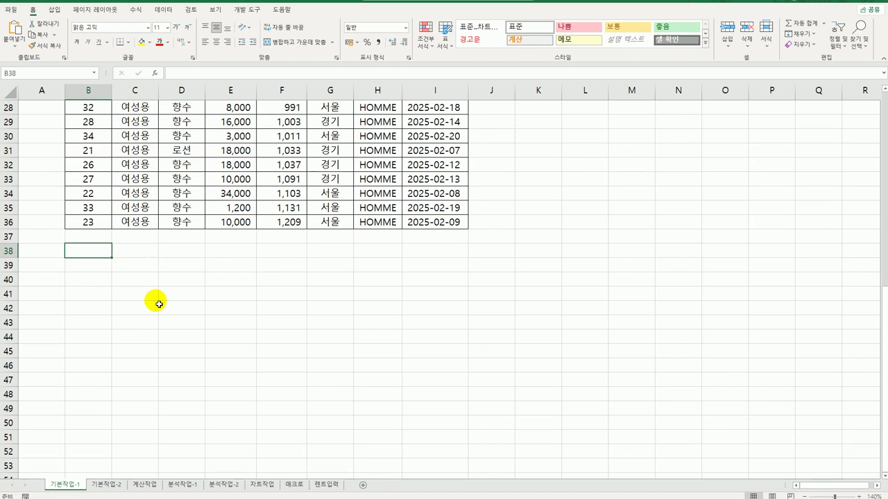
{"action": "type", "text": "wh"}
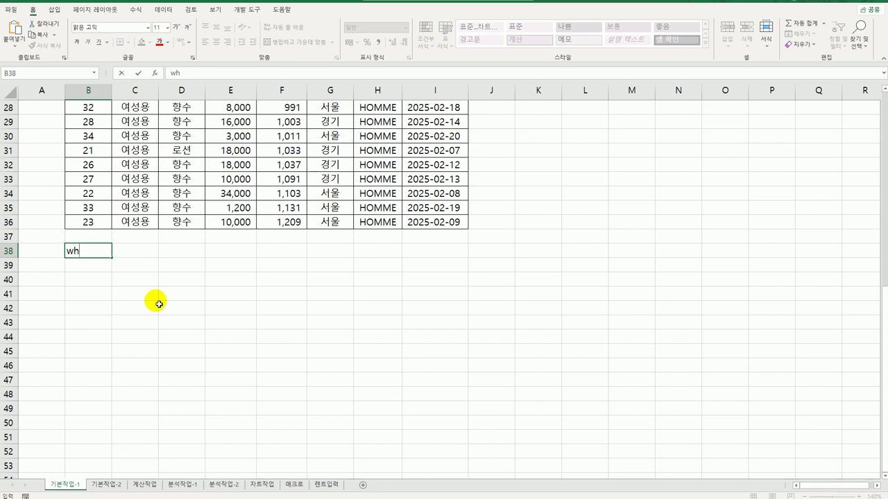
{"action": "key", "text": "BackSpace"}
{"action": "key", "text": "BackSpace"}
{"action": "key", "text": "Hangul"}
{"action": "type", "text": "조건"}
{"action": "key", "text": "Return"}
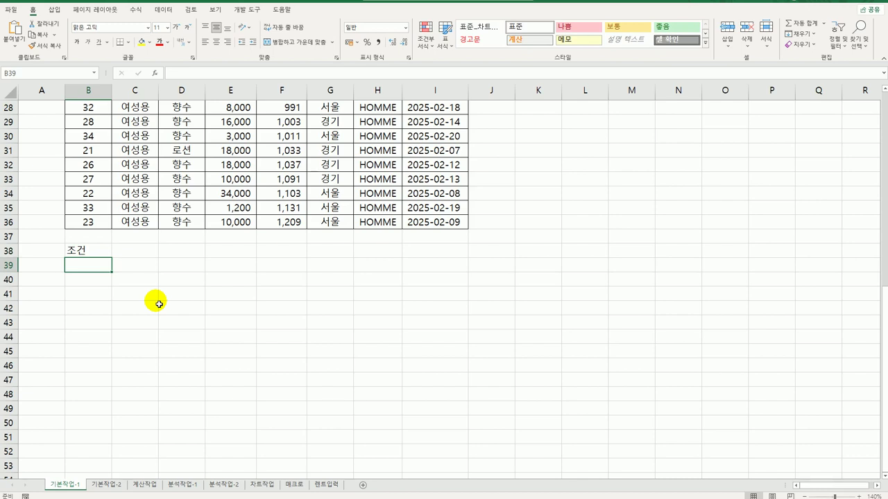
Start an AND formula in cell B39 with the first condition D3="향수".
{"action": "type", "text": "="}
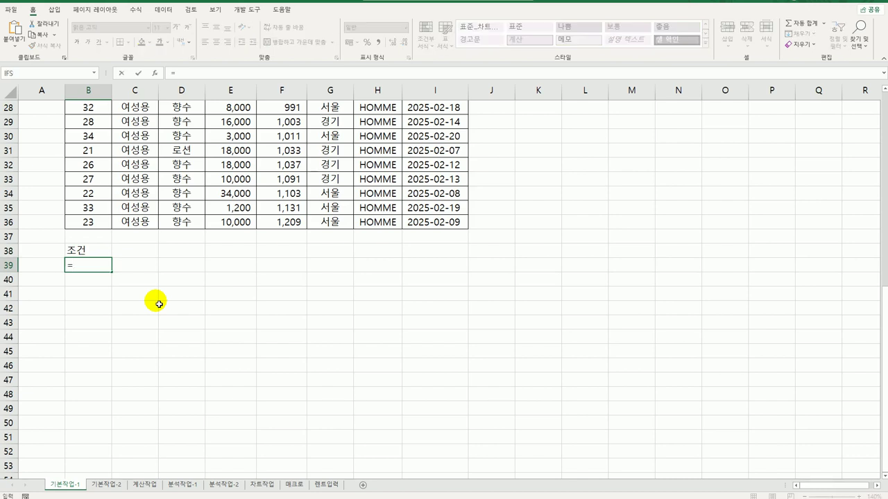
{"action": "type", "text": "an"}
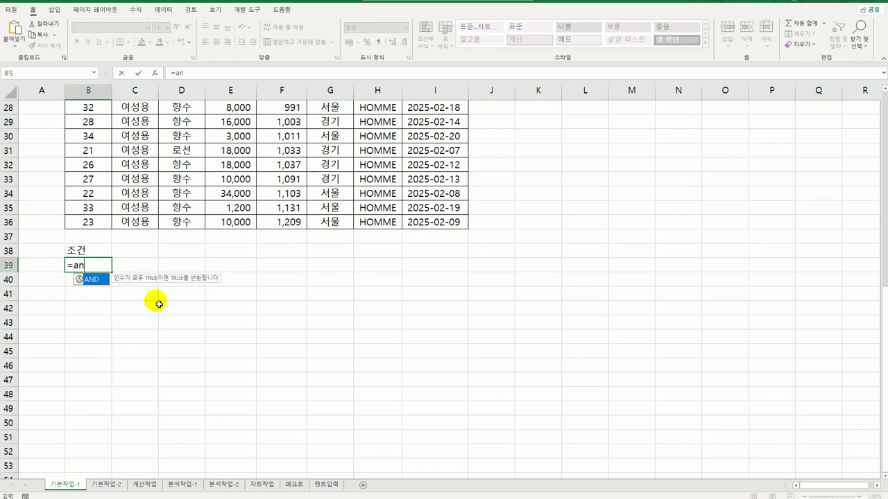
{"action": "type", "text": "d("}
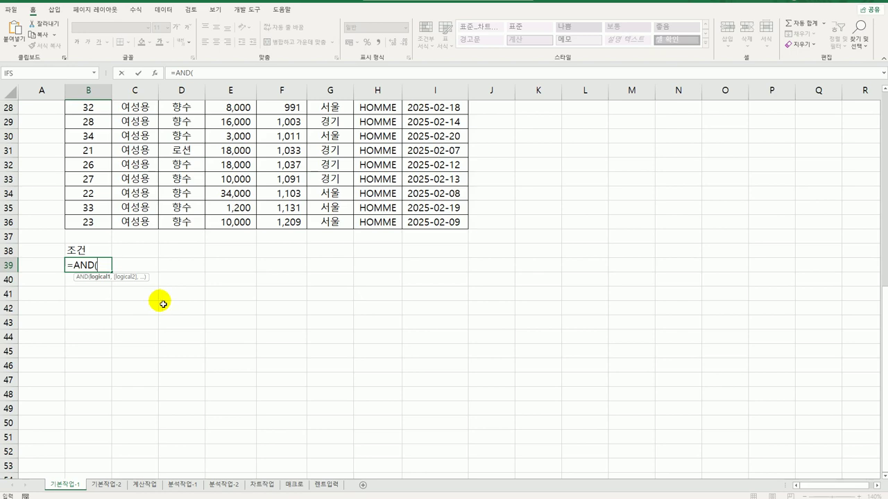
{"action": "scroll", "coordinate": [158, 304], "scroll_direction": "up", "scroll_amount": 9}
{"action": "scroll", "coordinate": [184, 284], "scroll_direction": "down", "scroll_amount": 3}
{"action": "scroll", "coordinate": [193, 227], "scroll_direction": "up", "scroll_amount": 3}
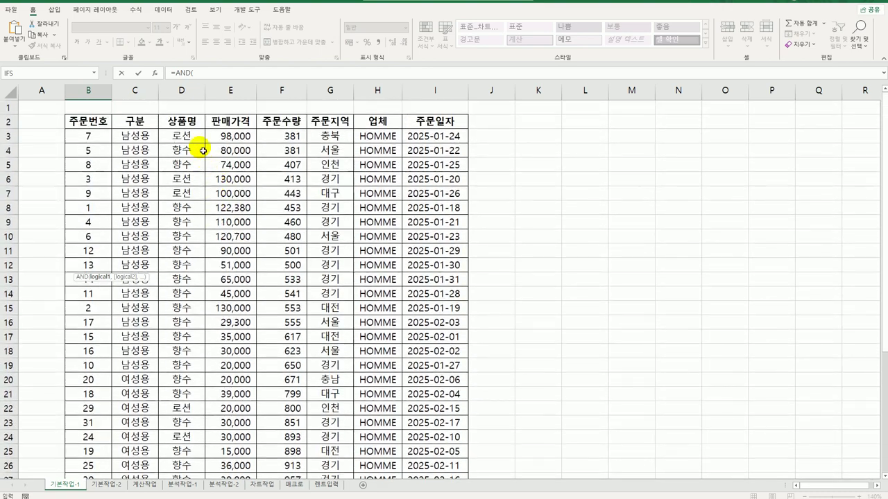
{"action": "left_click", "coordinate": [194, 136]}
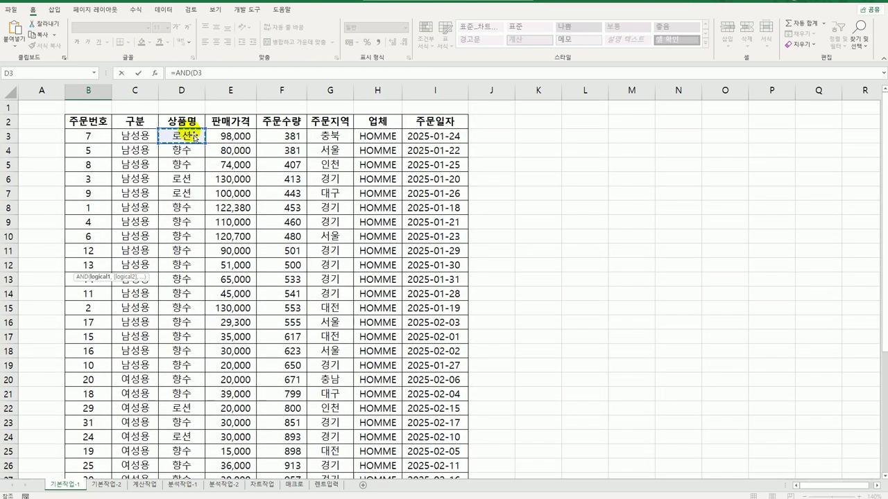
{"action": "type", "text": "="}
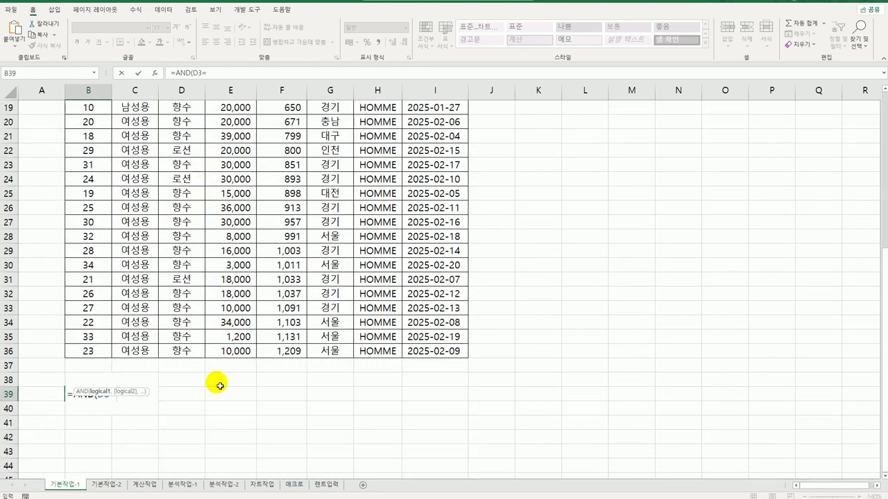
{"action": "type", "text": "\""}
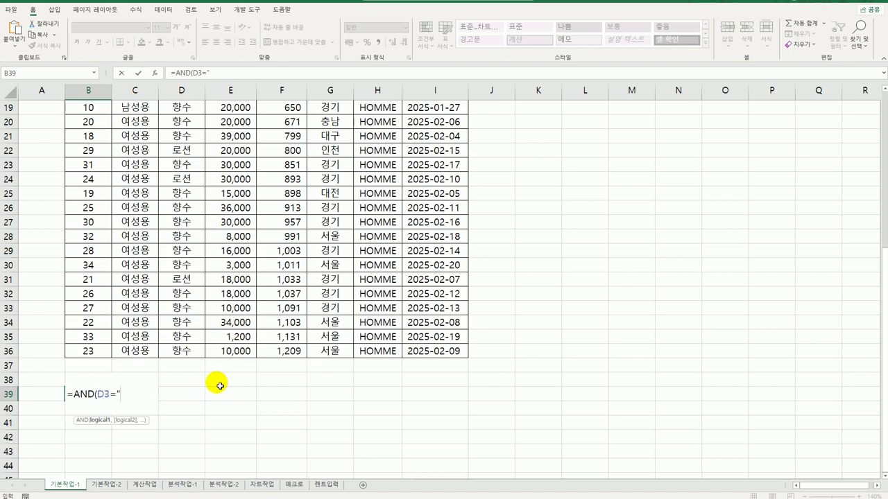
{"action": "type", "text": "g"}
{"action": "key", "text": "BackSpace"}
{"action": "type", "text": "향수\","}
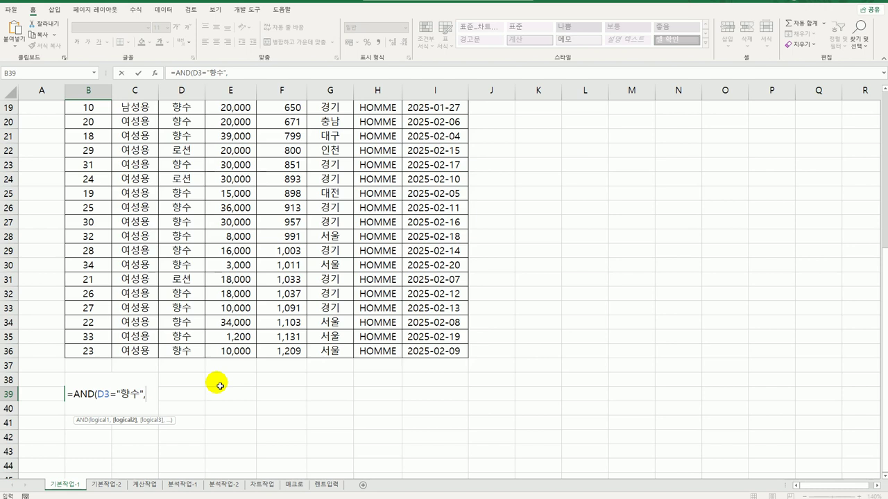
Add ISEVEN(F3) as the second condition and complete B39 as =AND(D3="향수",ISEVEN(F3)).
{"action": "type", "text": "i"}
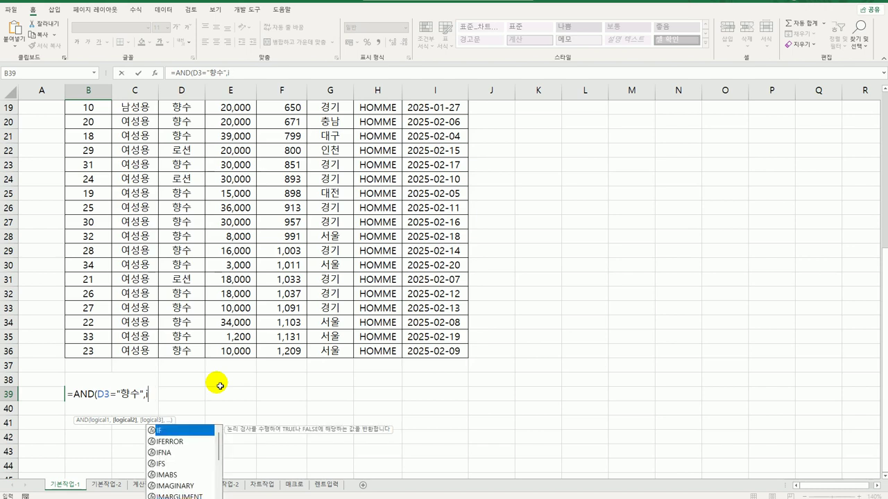
{"action": "type", "text": "sev"}
{"action": "key", "text": "Tab"}
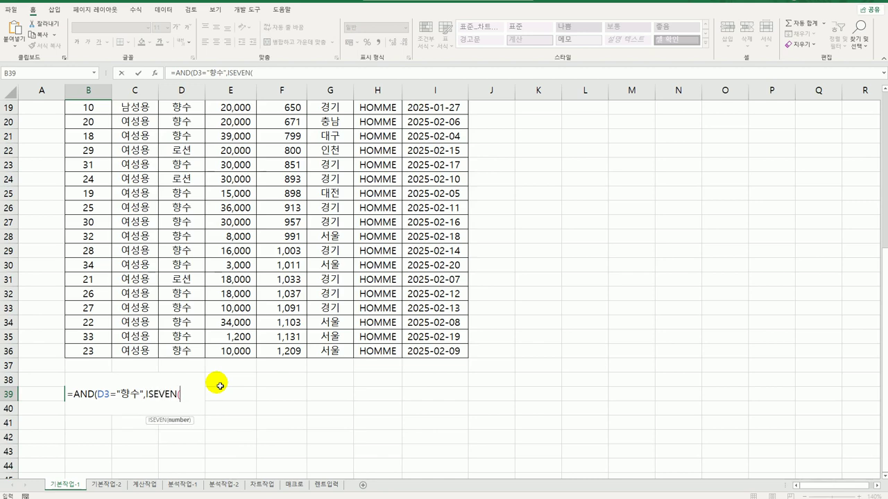
{"action": "scroll", "coordinate": [398, 331], "scroll_direction": "up", "scroll_amount": 6}
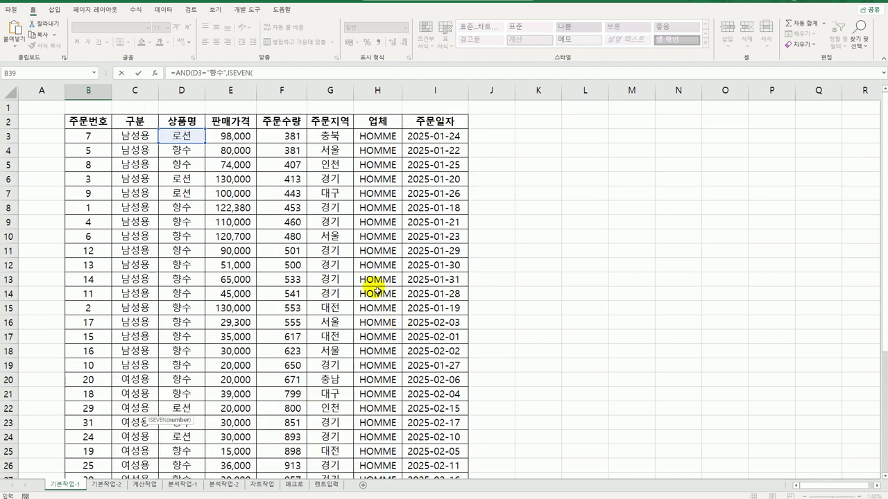
{"action": "left_click", "coordinate": [309, 138]}
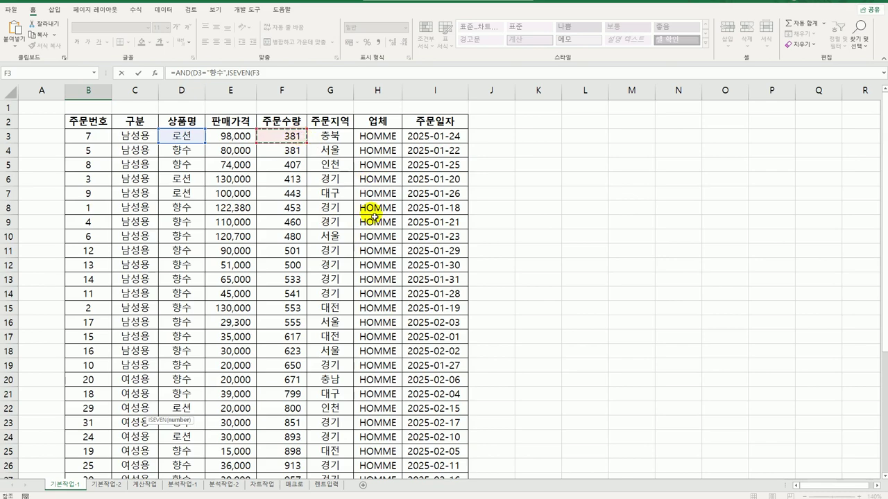
{"action": "scroll", "coordinate": [374, 217], "scroll_direction": "down", "scroll_amount": 6}
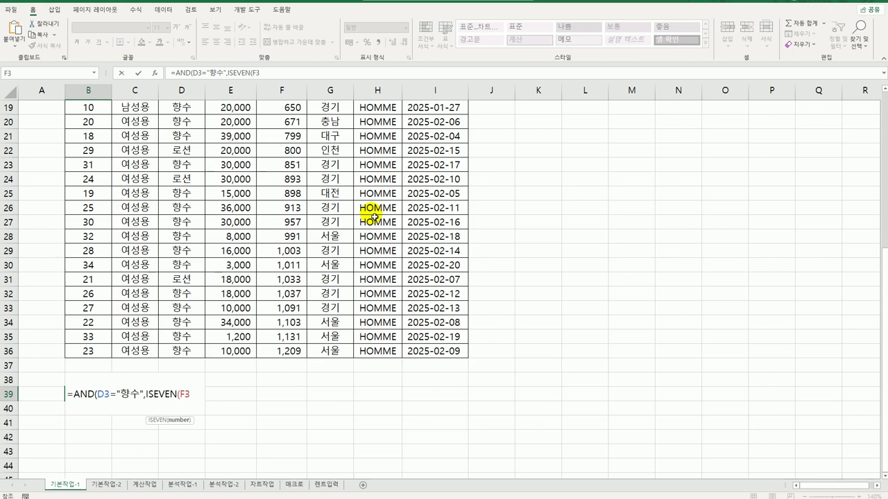
{"action": "type", "text": "))"}
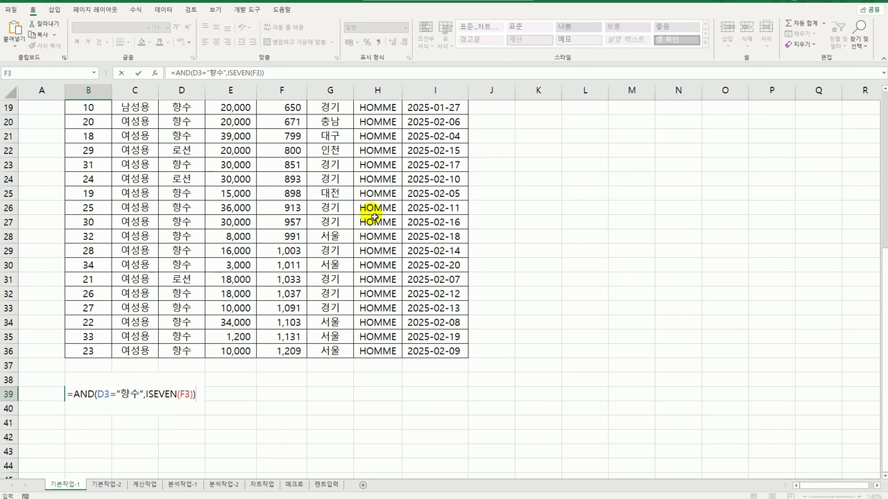
{"action": "key", "text": "Return"}
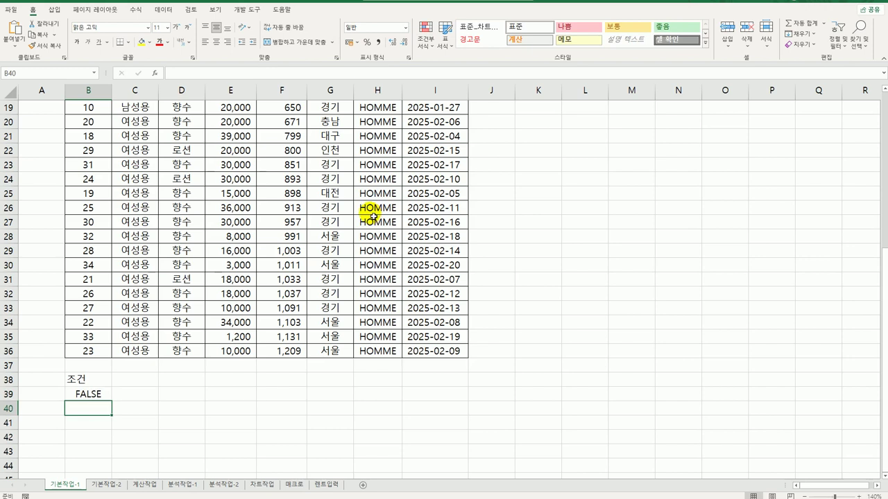
{"action": "left_click", "coordinate": [111, 398]}
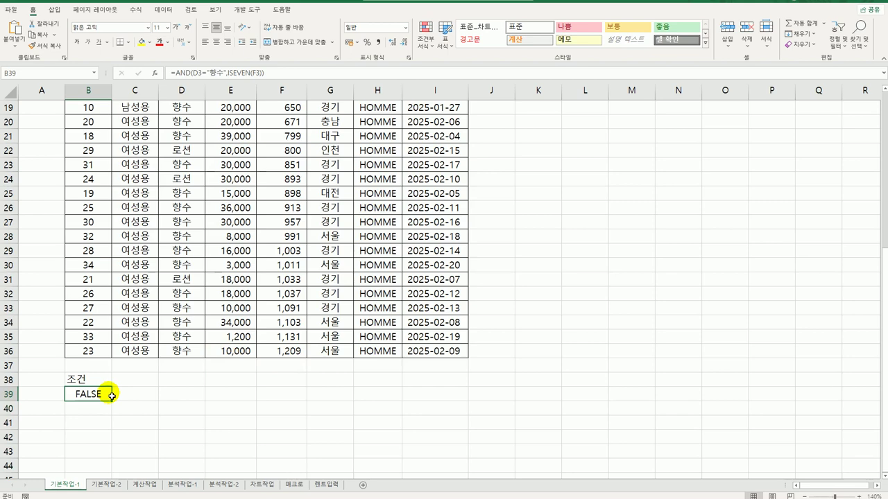
Copy the table headers 주문번호, 상품명, 판매가격, 주문수량, 주문지역 and 주문일자 into row 43, starting at cell B43.
{"action": "scroll", "coordinate": [111, 395], "scroll_direction": "up", "scroll_amount": 6}
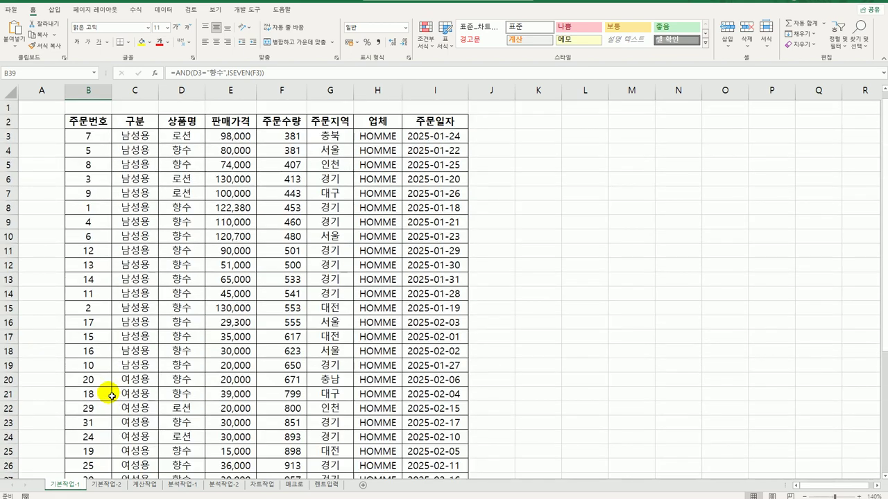
{"action": "left_click", "coordinate": [107, 127]}
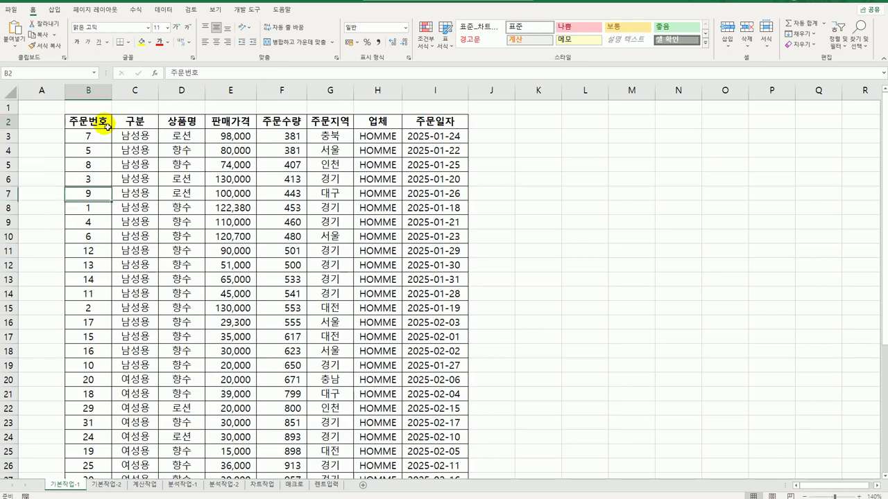
{"action": "left_click", "coordinate": [171, 126], "text": "ctrl"}
{"action": "left_click", "coordinate": [219, 123], "text": "ctrl"}
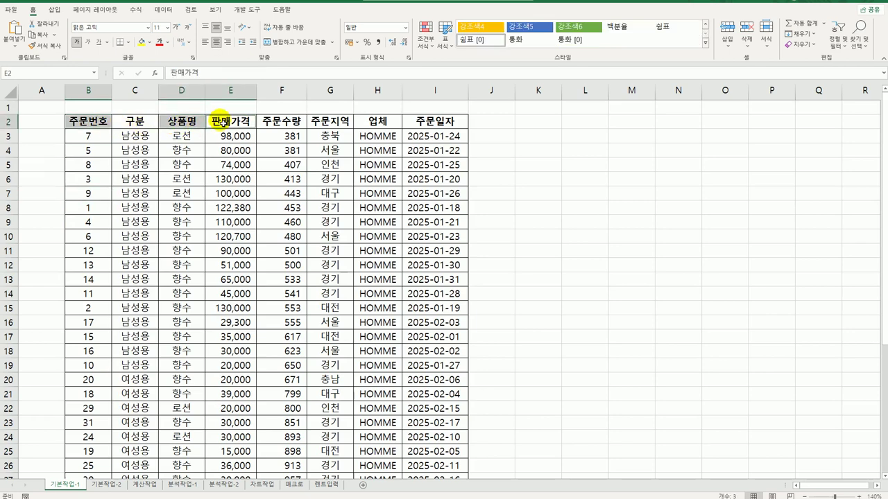
{"action": "left_click", "coordinate": [287, 122], "text": "ctrl"}
{"action": "left_click", "coordinate": [345, 127], "text": "ctrl"}
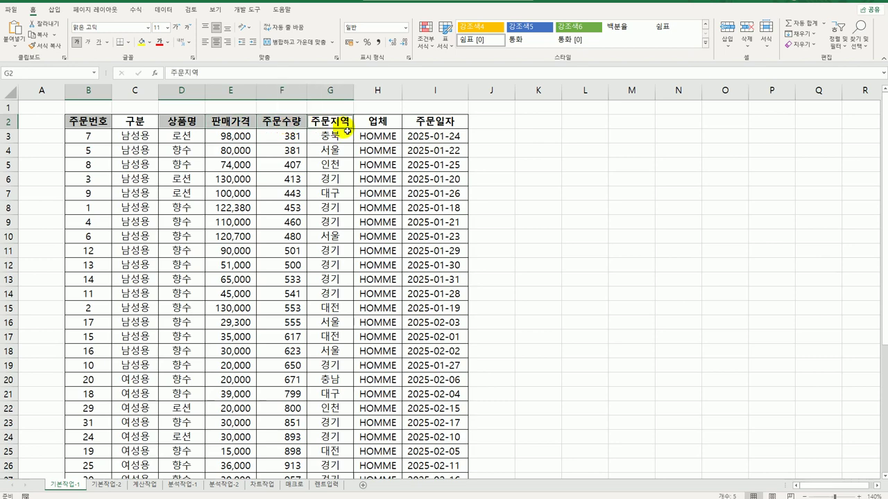
{"action": "left_click", "coordinate": [429, 129], "text": "ctrl"}
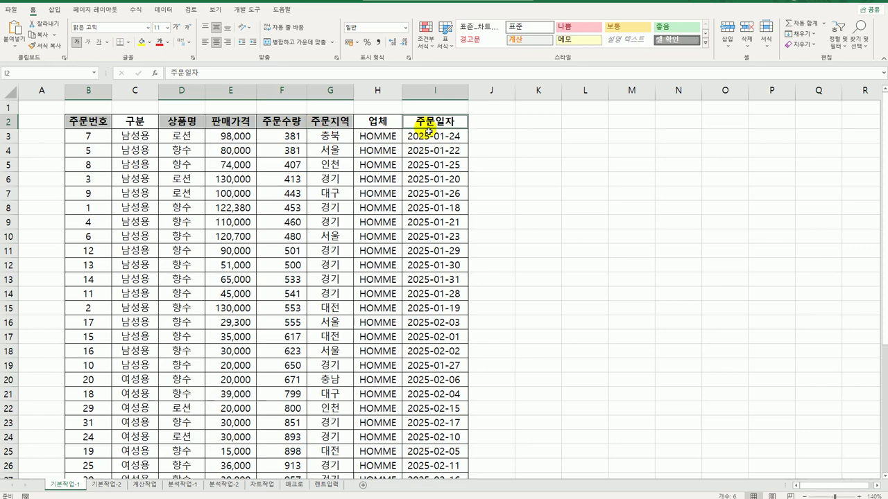
{"action": "key", "text": "ctrl+c"}
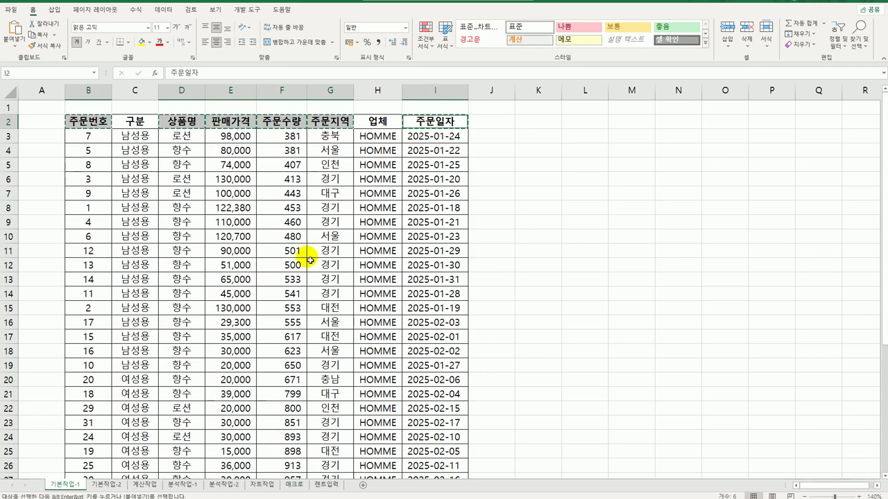
{"action": "scroll", "coordinate": [303, 265], "scroll_direction": "down", "scroll_amount": 9}
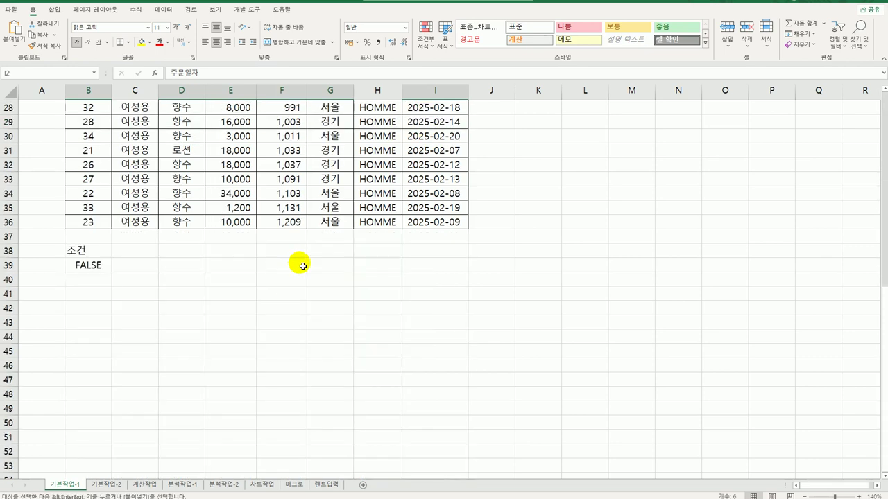
{"action": "left_click", "coordinate": [98, 320]}
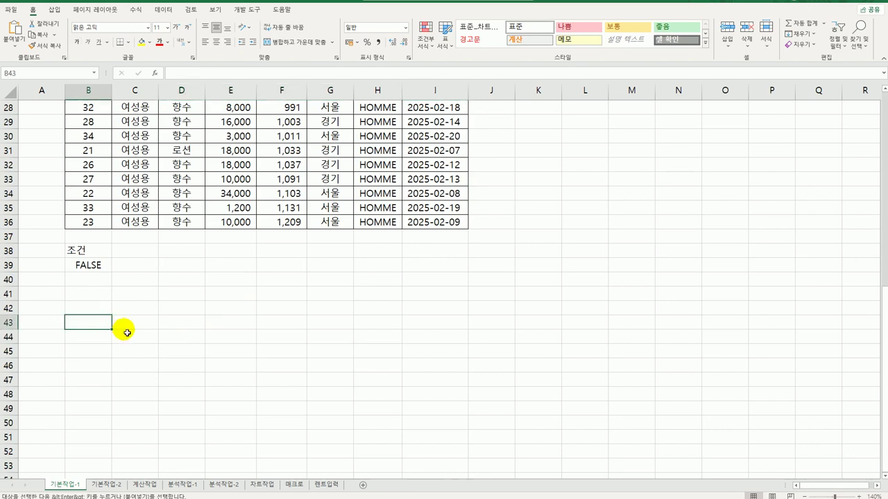
{"action": "key", "text": "ctrl+v"}
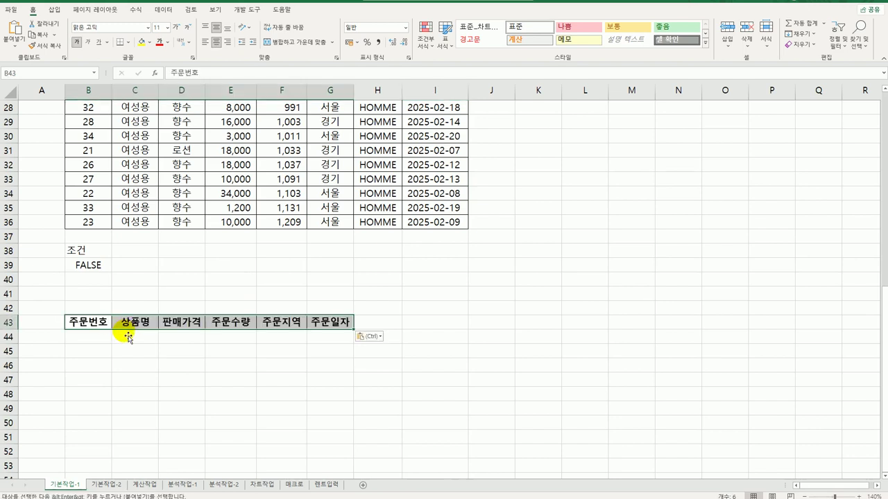
Start an advanced filter on the order table B2:I36 with B38:B39 as the criteria range.
{"action": "scroll", "coordinate": [130, 337], "scroll_direction": "up", "scroll_amount": 9}
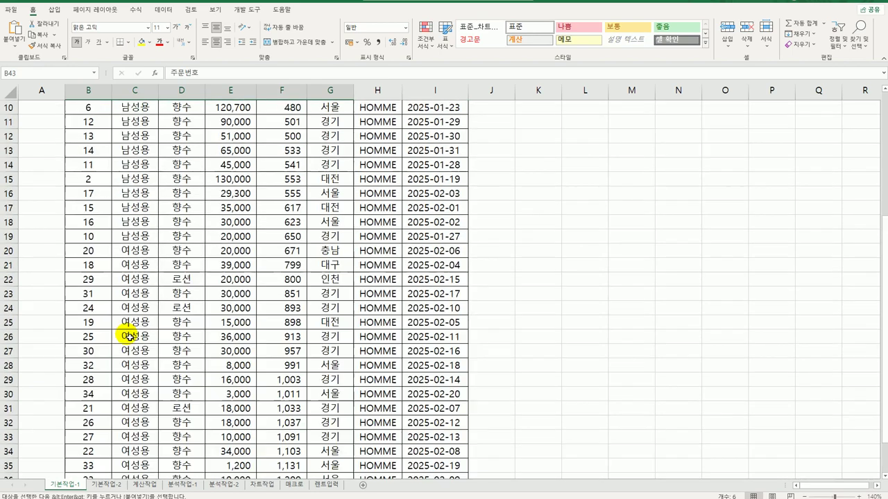
{"action": "left_click", "coordinate": [153, 169]}
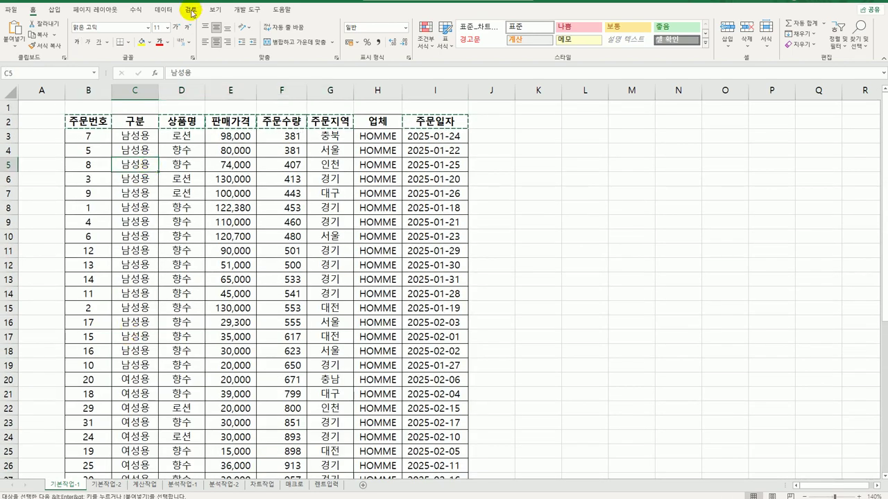
{"action": "left_click", "coordinate": [162, 10]}
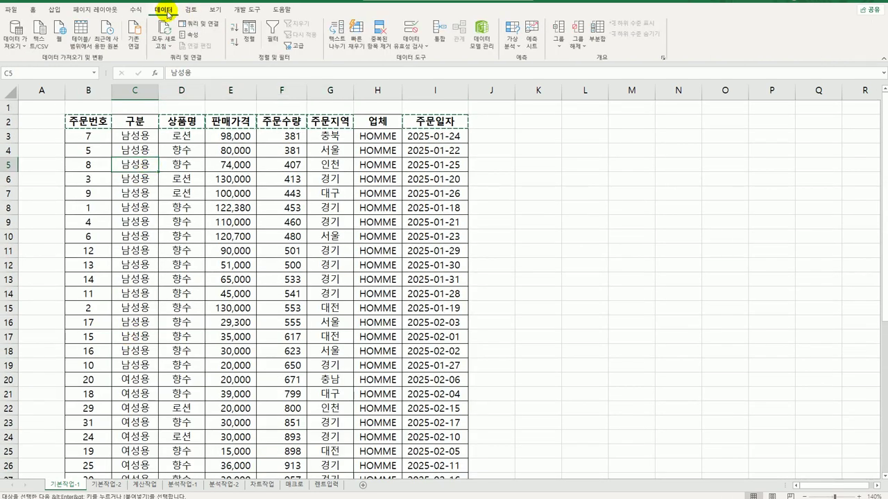
{"action": "left_click", "coordinate": [296, 44]}
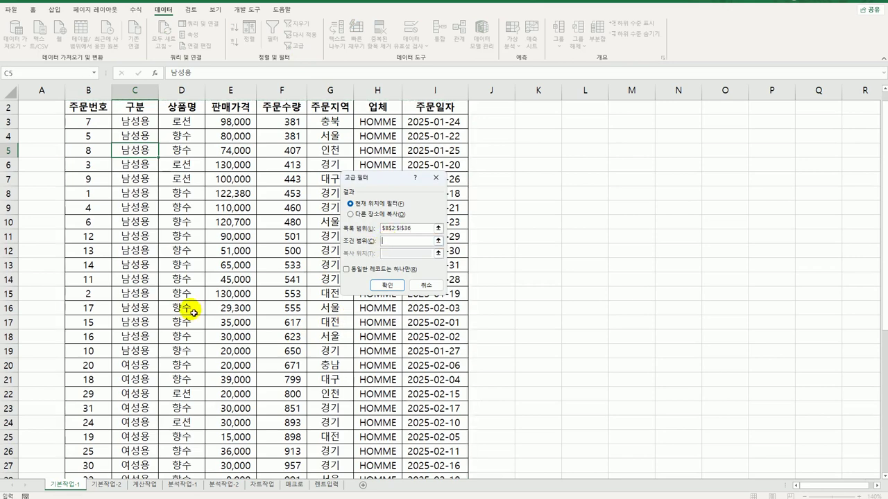
{"action": "scroll", "coordinate": [180, 312], "scroll_direction": "down", "scroll_amount": 6}
{"action": "left_click", "coordinate": [102, 367]}
{"action": "left_click_drag", "start_coordinate": [102, 367], "coordinate": [89, 380]}
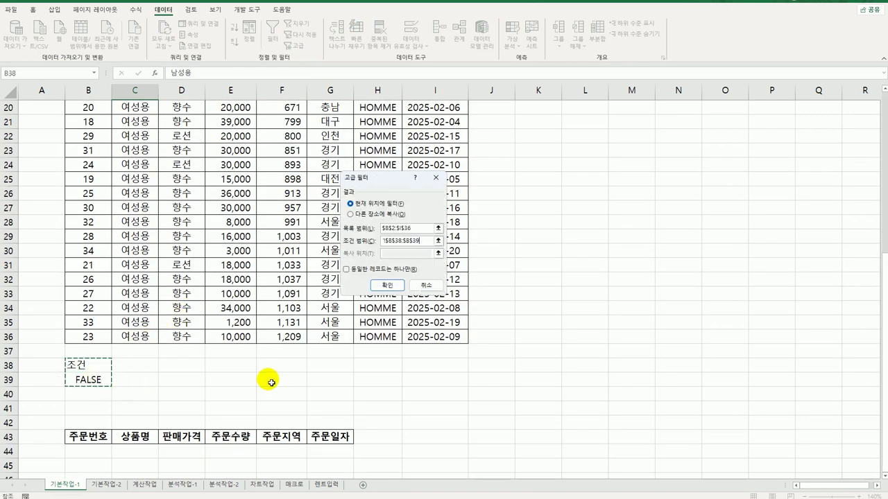
Set the advanced filter to copy its results to another location, with headers B43:G43 as the destination, and run it.
{"action": "left_click", "coordinate": [350, 214]}
{"action": "left_click", "coordinate": [397, 253]}
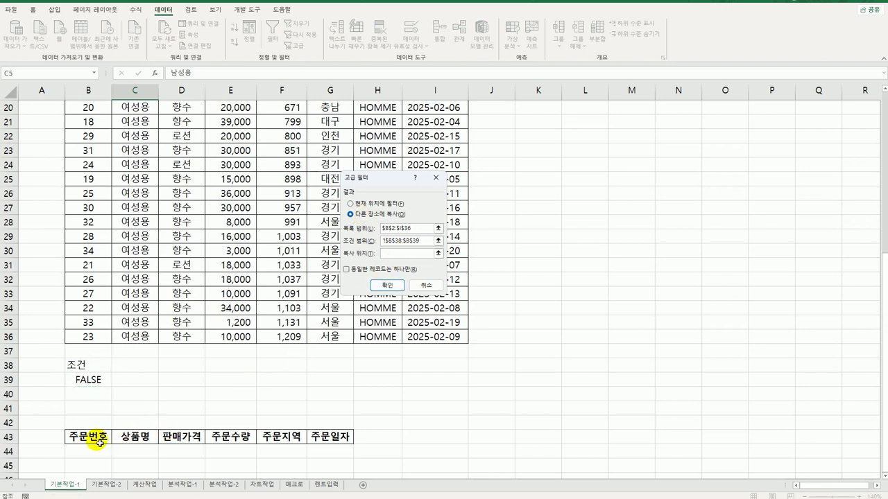
{"action": "left_click_drag", "start_coordinate": [99, 442], "coordinate": [329, 435]}
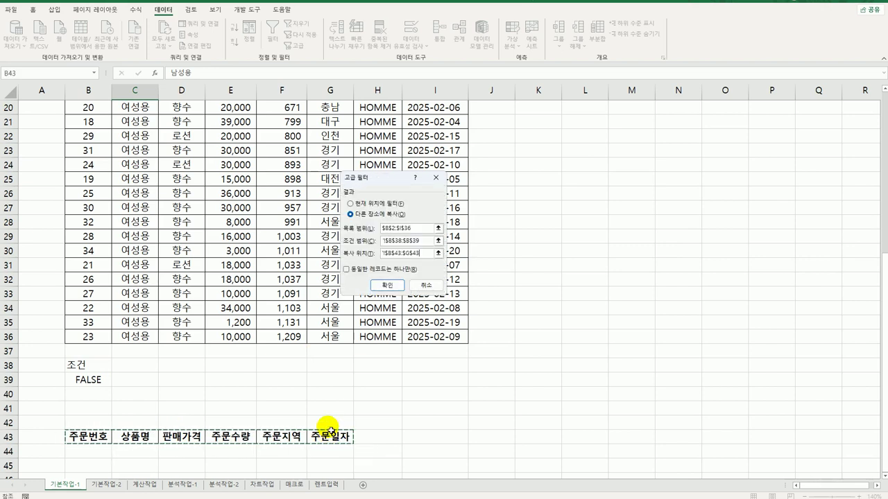
{"action": "left_click", "coordinate": [383, 287]}
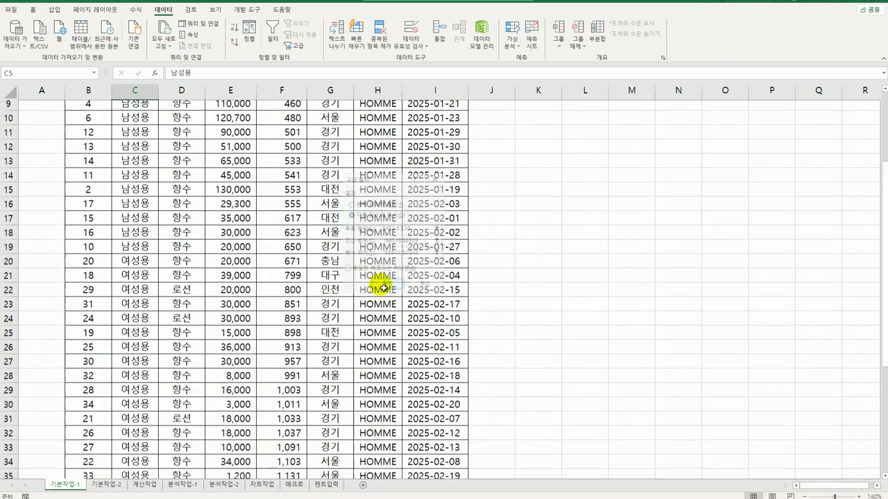
Auto-fit the widths of columns D and G and check the extracted product names, order quantities and headers.
{"action": "scroll", "coordinate": [377, 324], "scroll_direction": "down", "scroll_amount": 7}
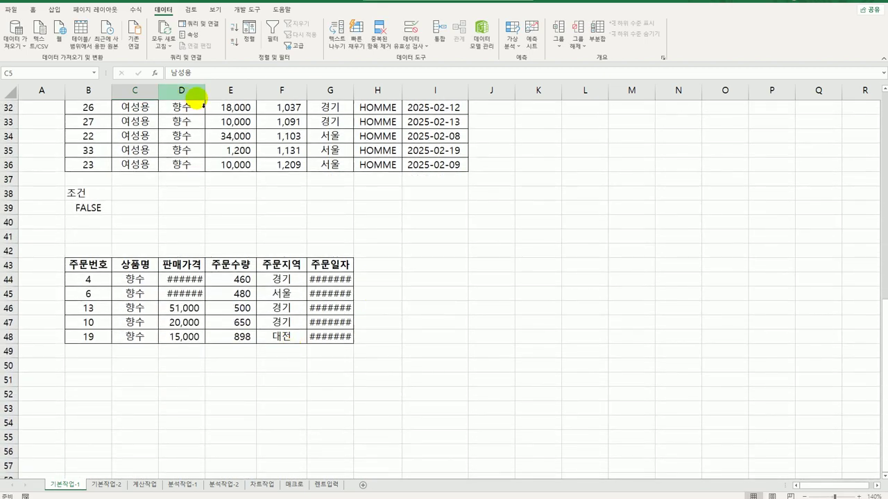
{"action": "double_click", "coordinate": [206, 90]}
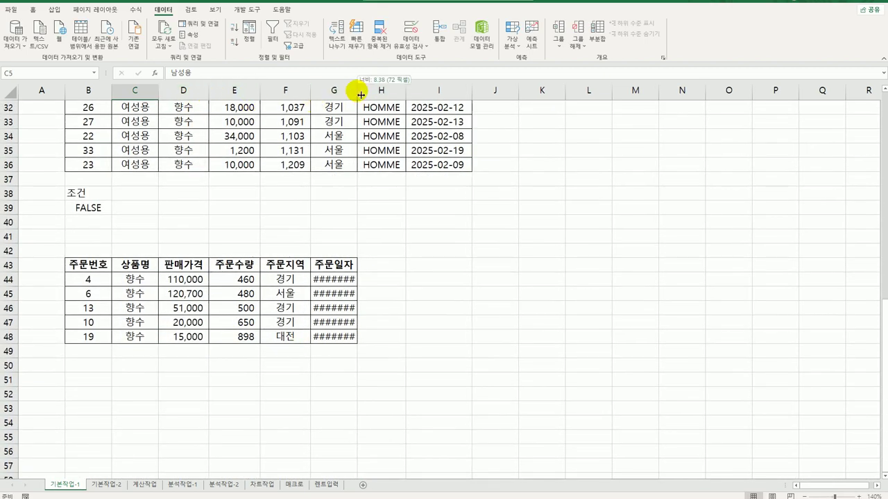
{"action": "double_click", "coordinate": [357, 91]}
{"action": "left_click_drag", "start_coordinate": [143, 280], "coordinate": [154, 336]}
{"action": "left_click_drag", "start_coordinate": [241, 285], "coordinate": [241, 334]}
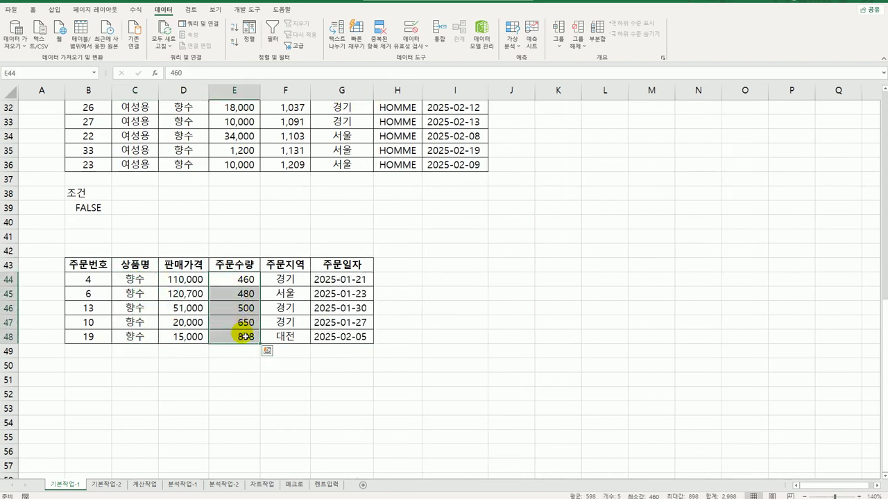
{"action": "left_click", "coordinate": [332, 324]}
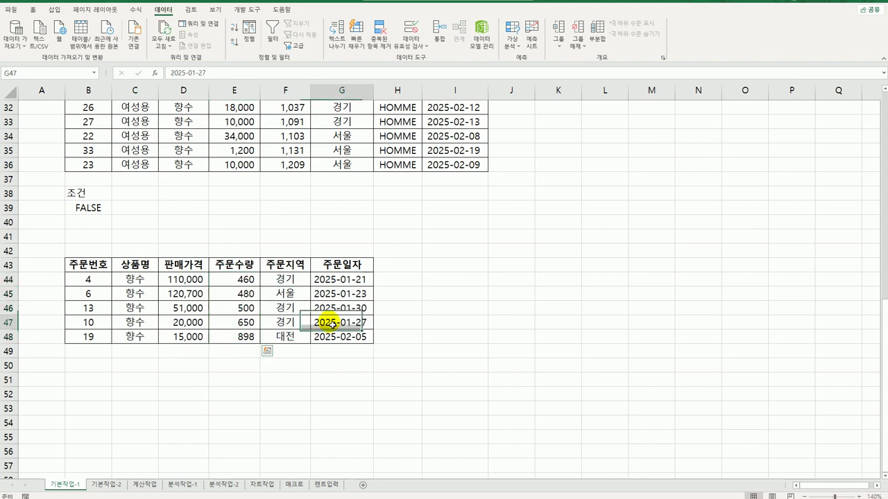
{"action": "left_click", "coordinate": [102, 268]}
{"action": "left_click_drag", "start_coordinate": [103, 268], "coordinate": [323, 275]}
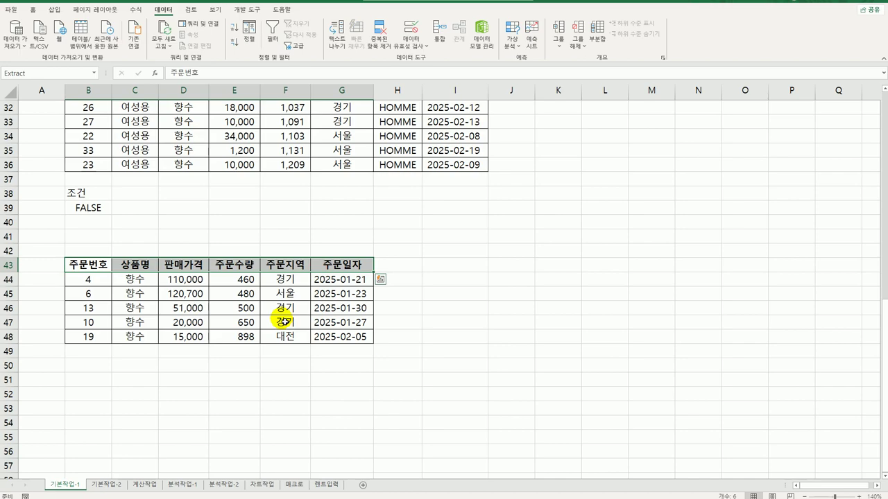
Select the order data B3:I36 and start a new conditional formatting rule that uses a formula.
{"action": "scroll", "coordinate": [284, 322], "scroll_direction": "up", "scroll_amount": 10}
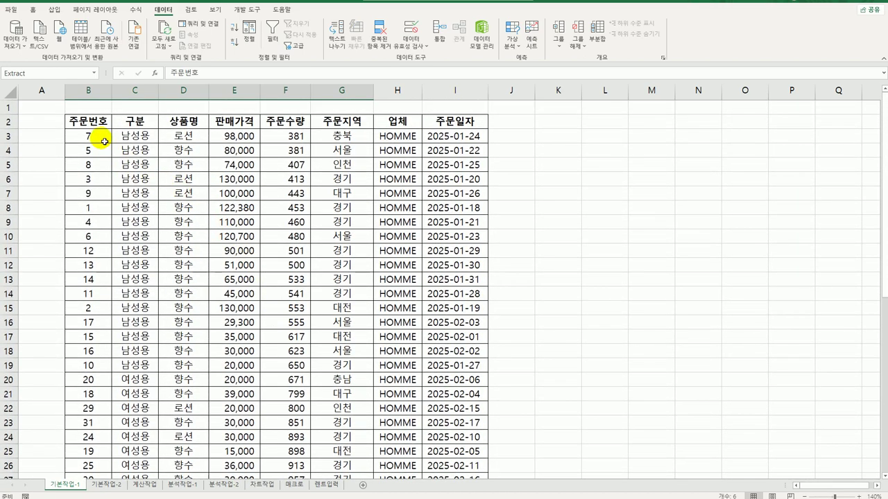
{"action": "left_click_drag", "start_coordinate": [104, 141], "coordinate": [444, 457]}
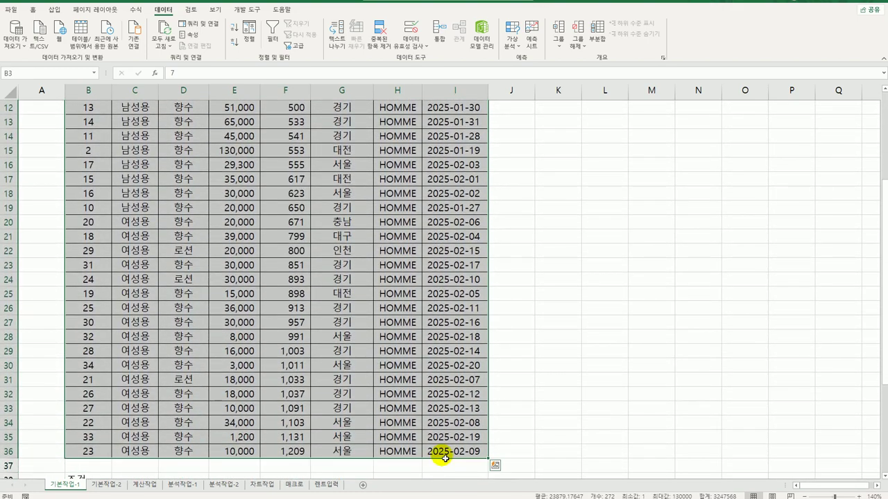
{"action": "left_click", "coordinate": [32, 10]}
{"action": "left_click", "coordinate": [426, 33]}
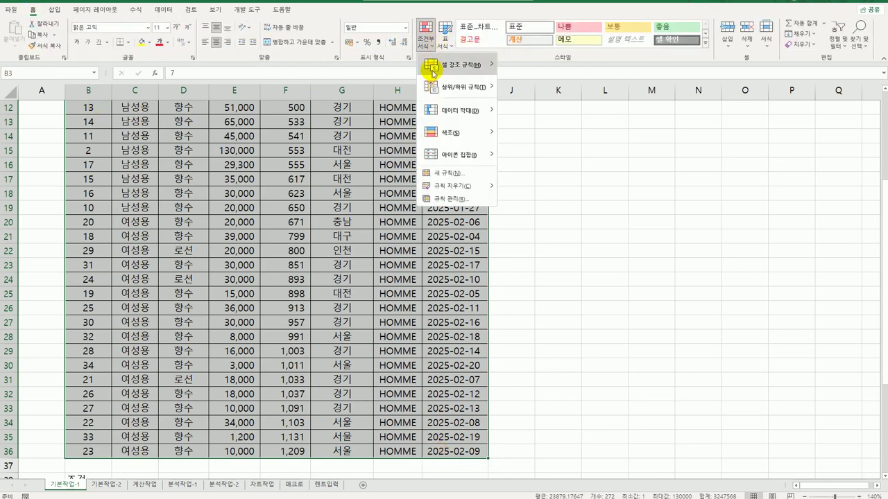
{"action": "left_click", "coordinate": [435, 173]}
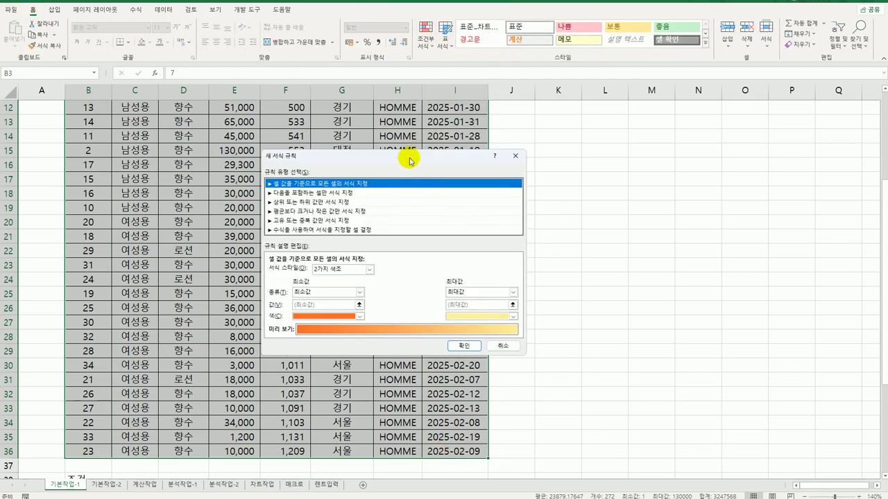
{"action": "left_click", "coordinate": [614, 194]}
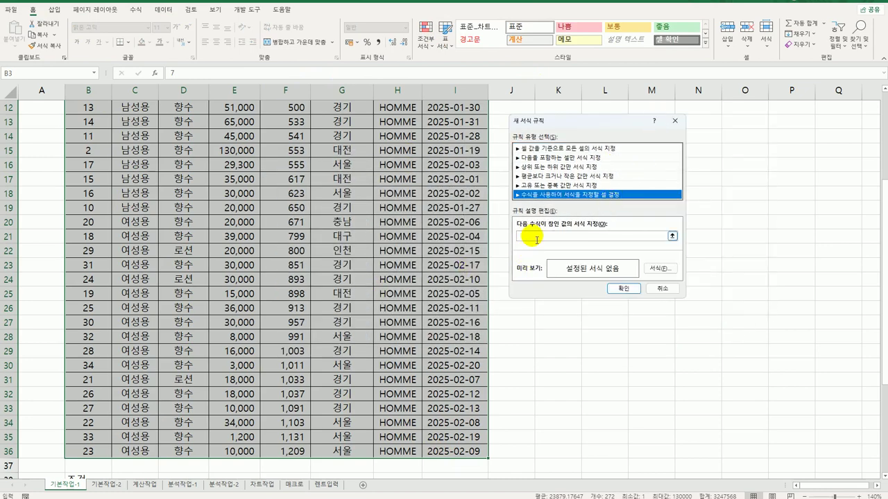
Start the rule formula as an AND whose first condition is $G3="서울", with only column G locked.
{"action": "left_click", "coordinate": [531, 235]}
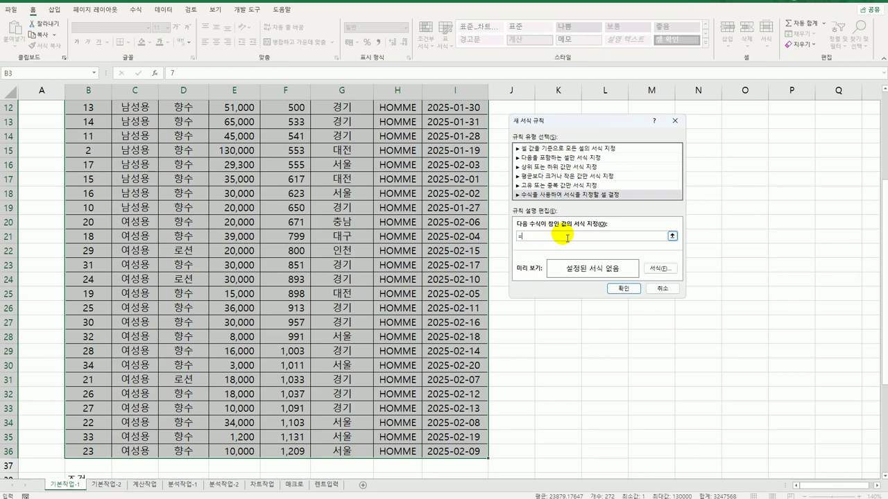
{"action": "type", "text": "=ㅁ"}
{"action": "key", "text": "BackSpace"}
{"action": "key", "text": "BackSpace"}
{"action": "type", "text": "=and("}
{"action": "scroll", "coordinate": [297, 254], "scroll_direction": "up", "scroll_amount": 4}
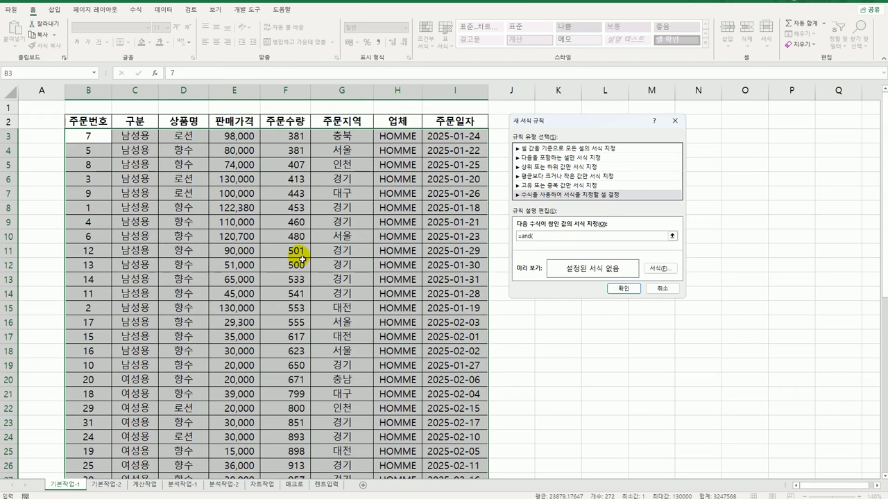
{"action": "left_click", "coordinate": [341, 136]}
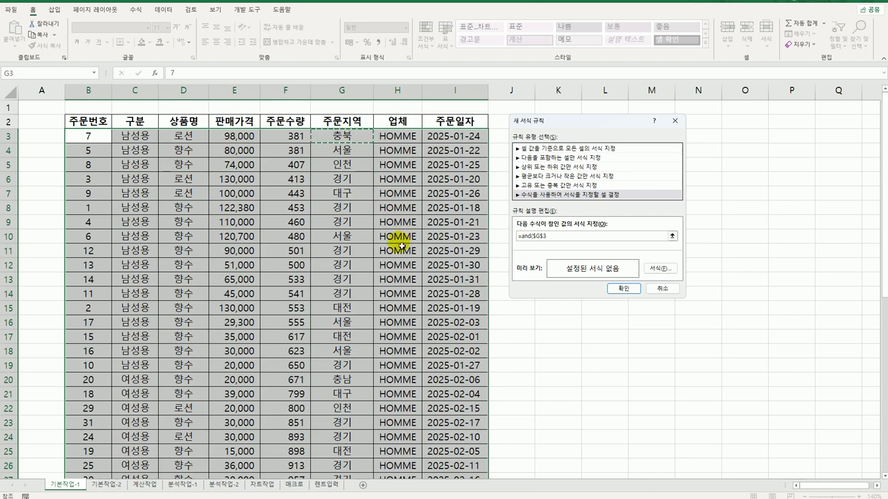
{"action": "key", "text": "F4"}
{"action": "key", "text": "F4"}
{"action": "type", "text": "=\"서"}
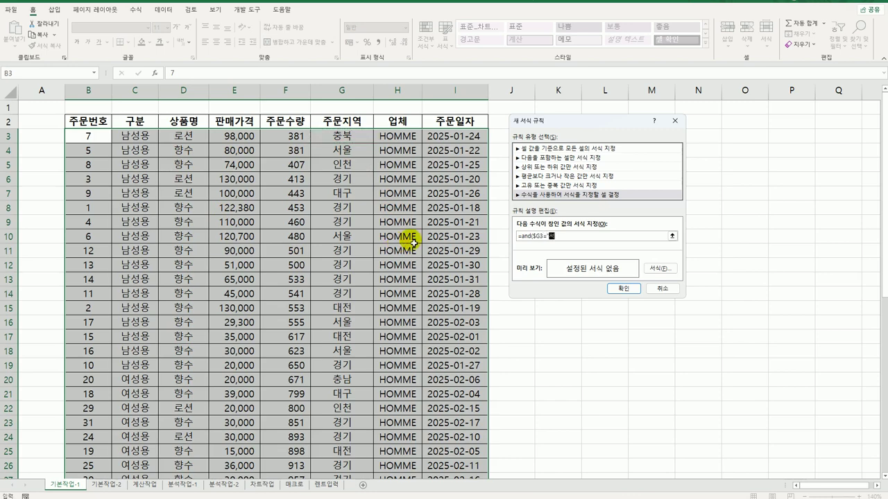
{"action": "type", "text": "울\","}
Add a nested OR with weekday($I3,2)=2 as its first test and begin a second WEEKDAY test.
{"action": "type", "text": "or(weekday("}
{"action": "left_click", "coordinate": [473, 141]}
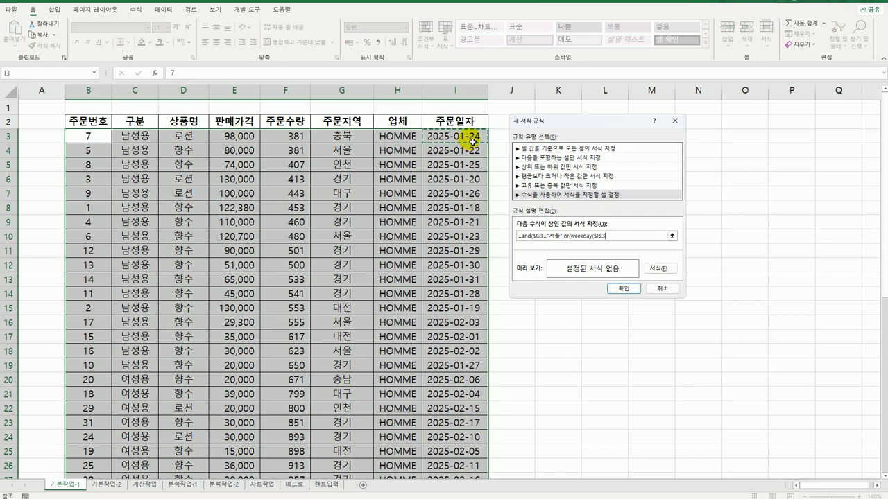
{"action": "key", "text": "F4"}
{"action": "key", "text": "F4"}
{"action": "type", "text": ",2)"}
{"action": "type", "text": "="}
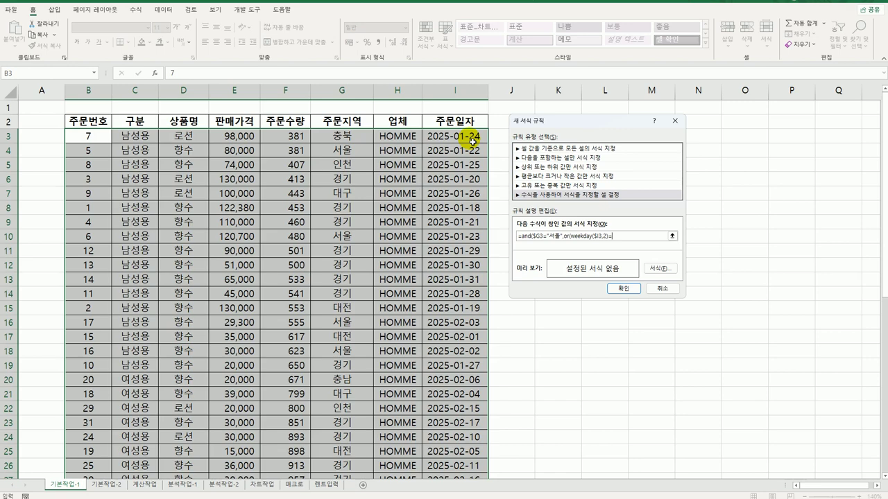
{"action": "type", "text": "2,weekday("}
Complete the second OR test as weekday($I3,2)=4 and close the OR and AND functions.
{"action": "left_click", "coordinate": [472, 141]}
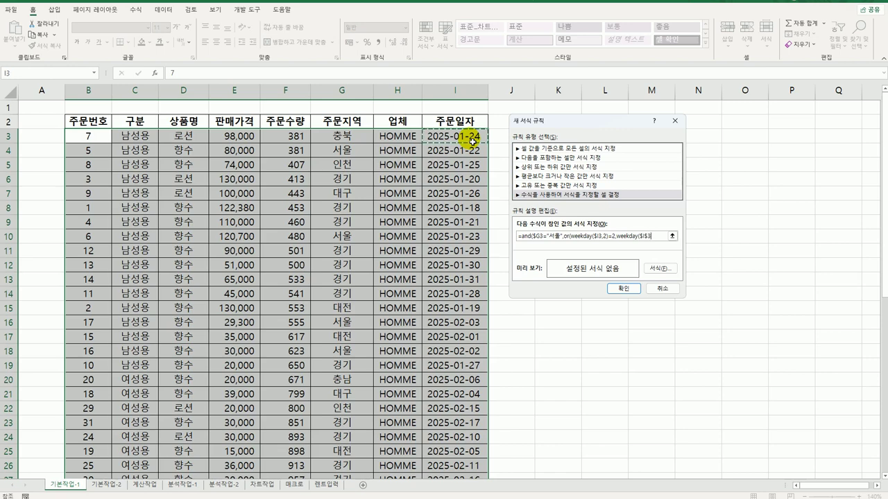
{"action": "key", "text": "F4"}
{"action": "key", "text": "F4"}
{"action": "type", "text": ",2)=4"}
{"action": "type", "text": ")"}
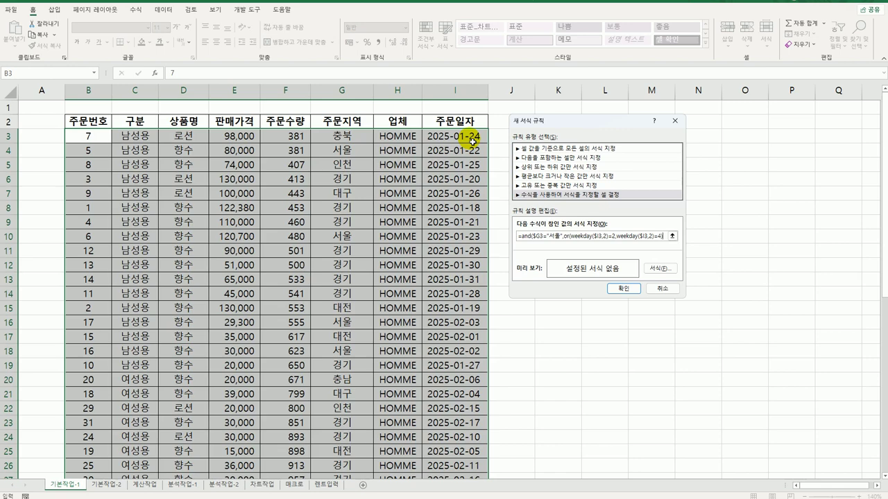
{"action": "type", "text": ")"}
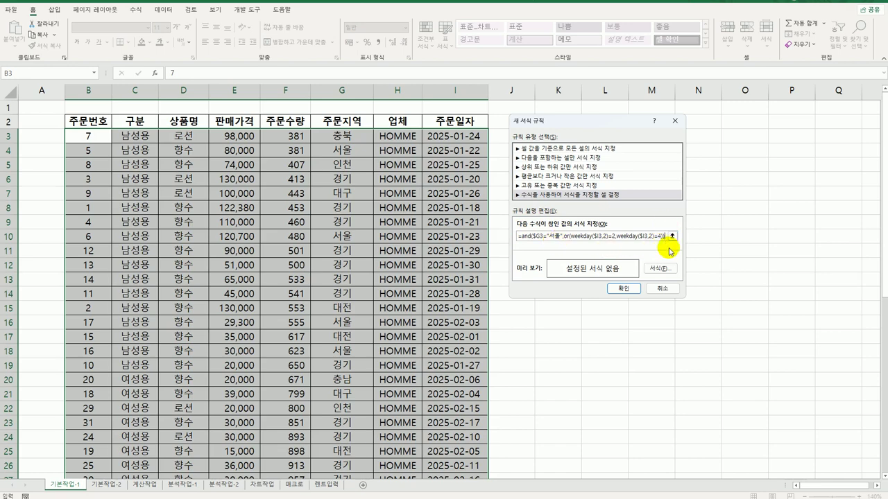
Give the rule a bold, standard blue font, apply it and check the region and date of the formatted rows.
{"action": "left_click", "coordinate": [661, 269]}
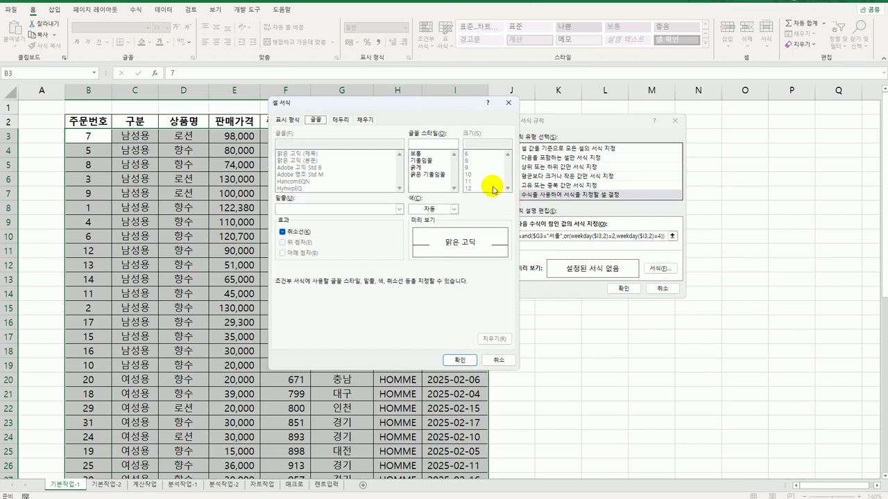
{"action": "left_click", "coordinate": [417, 168]}
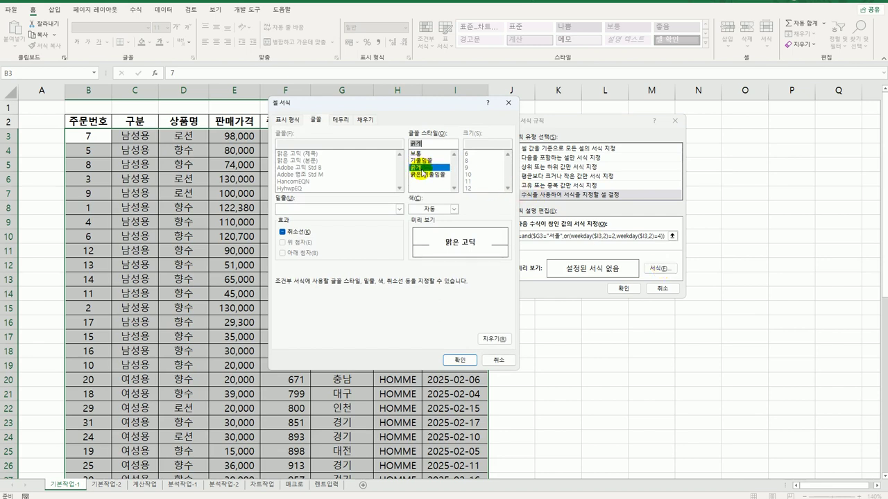
{"action": "left_click", "coordinate": [454, 209]}
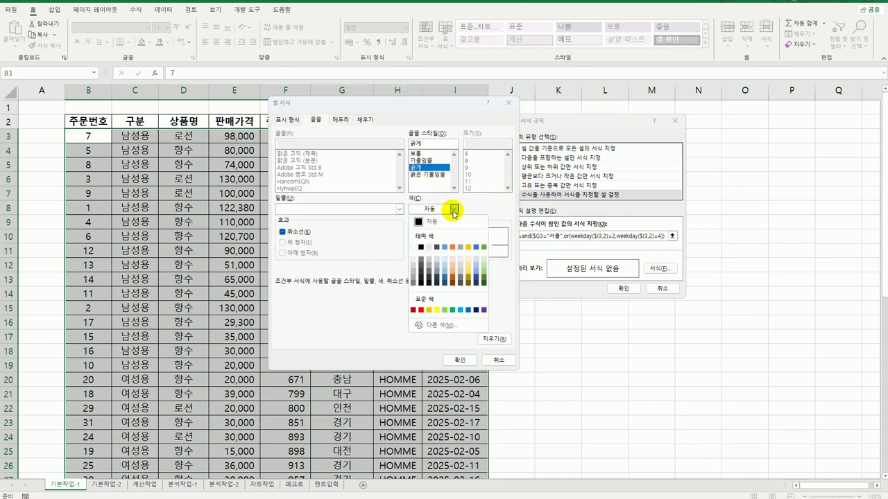
{"action": "left_click", "coordinate": [468, 310]}
{"action": "left_click", "coordinate": [461, 362]}
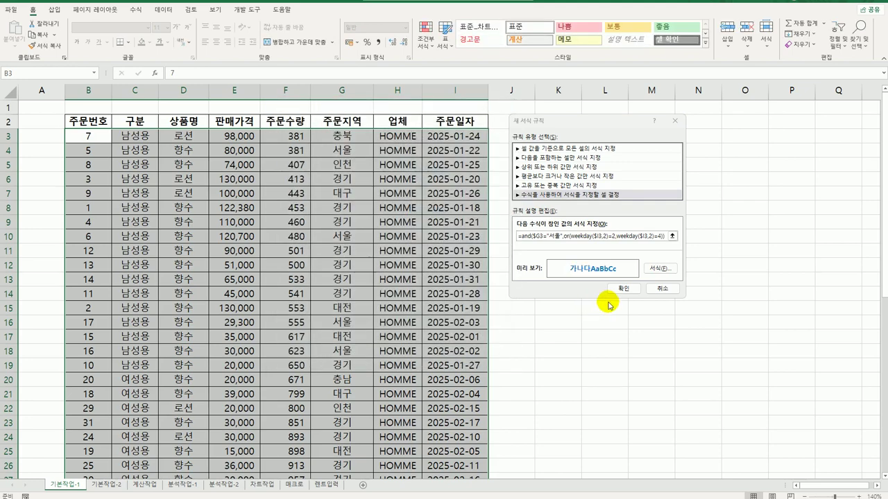
{"action": "left_click", "coordinate": [627, 288]}
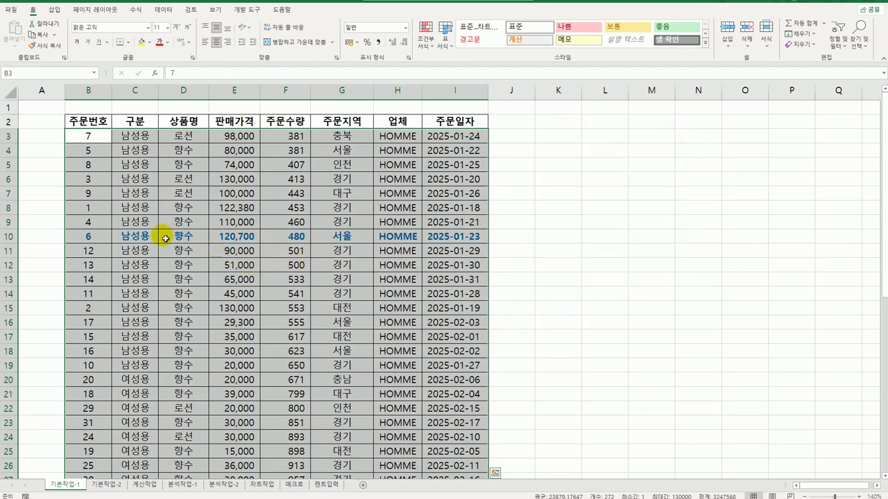
{"action": "left_click", "coordinate": [340, 239]}
{"action": "scroll", "coordinate": [357, 361], "scroll_direction": "down", "scroll_amount": 3}
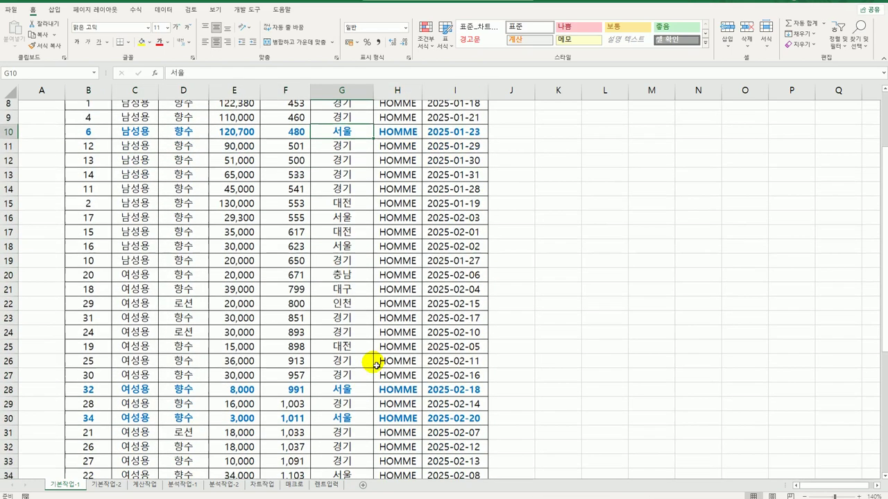
{"action": "scroll", "coordinate": [477, 356], "scroll_direction": "up", "scroll_amount": 3}
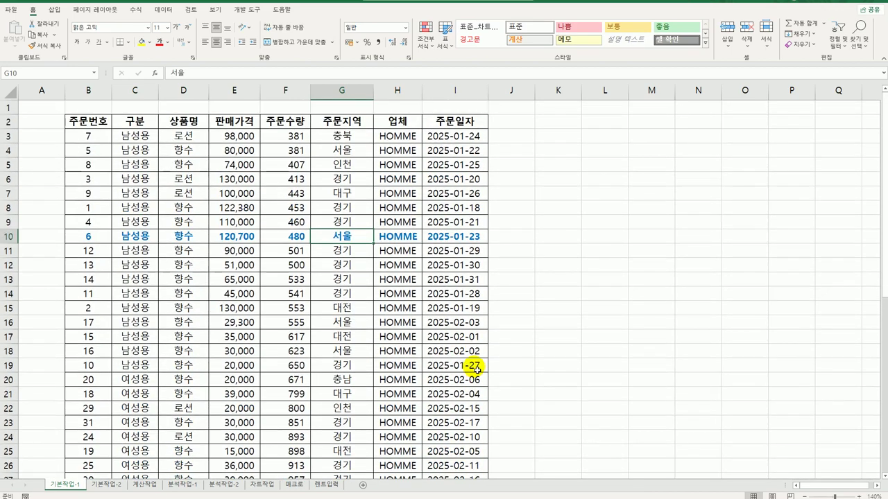
{"action": "left_click", "coordinate": [469, 239]}
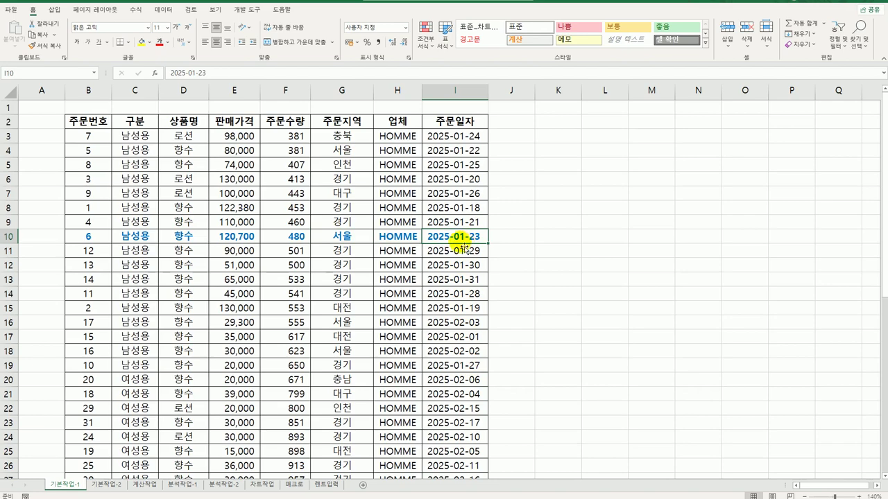
Set the whole order table on sheet 기본작업-2, headers included, as the print area.
{"action": "left_click", "coordinate": [108, 484]}
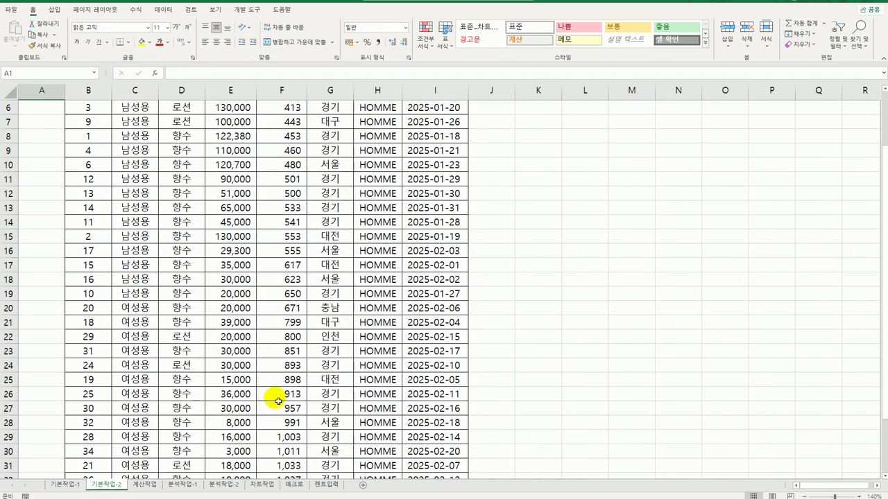
{"action": "scroll", "coordinate": [285, 395], "scroll_direction": "up", "scroll_amount": 2}
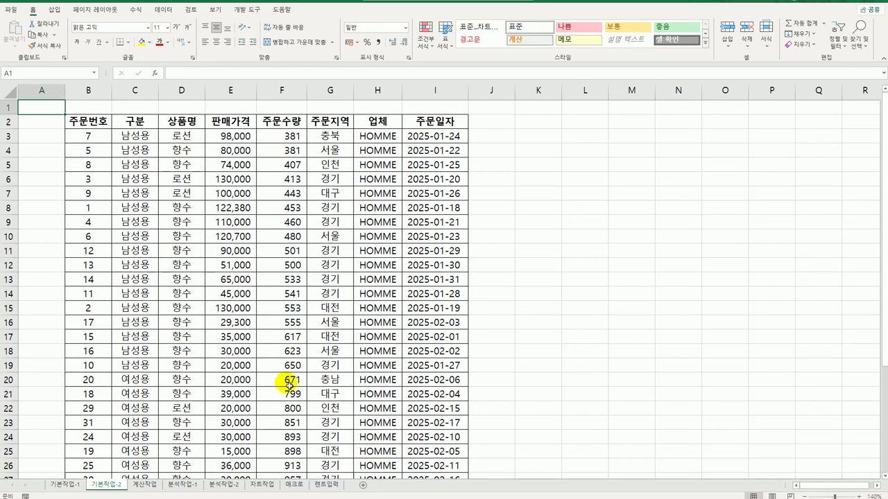
{"action": "left_click_drag", "start_coordinate": [89, 121], "coordinate": [419, 441]}
{"action": "scroll", "coordinate": [419, 441], "scroll_direction": "up", "scroll_amount": 4}
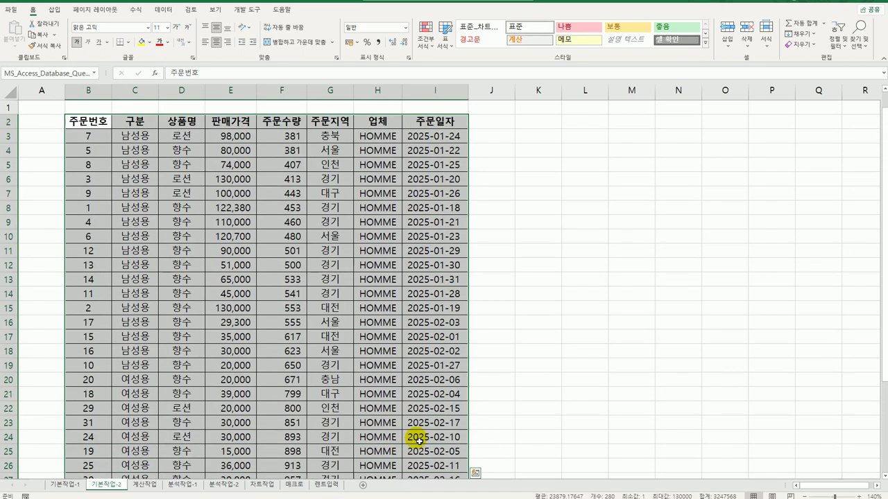
{"action": "left_click", "coordinate": [97, 10]}
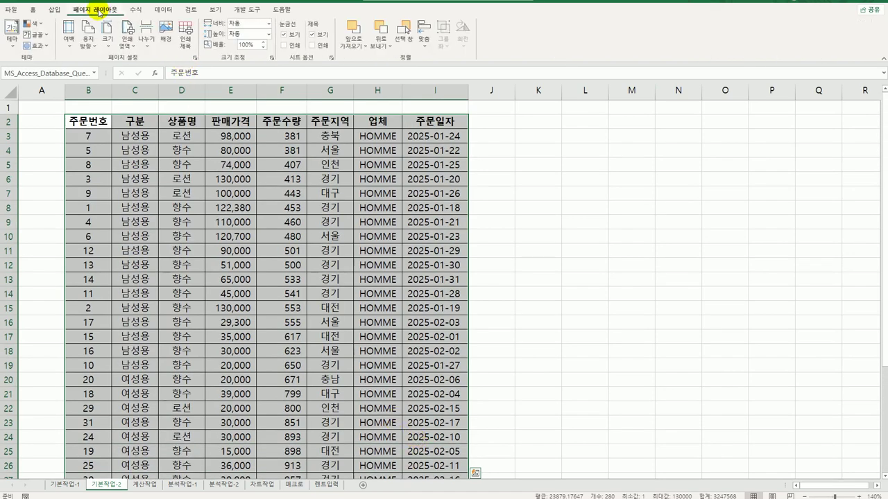
{"action": "left_click", "coordinate": [124, 45]}
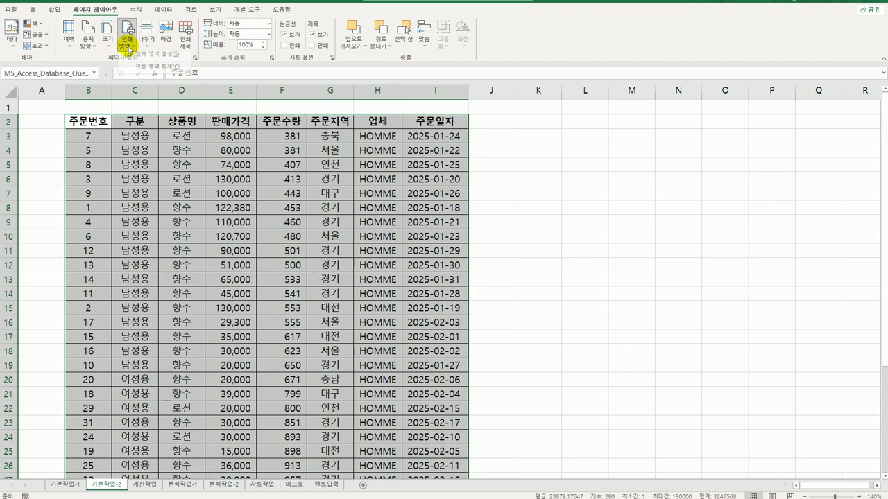
{"action": "left_click", "coordinate": [142, 64]}
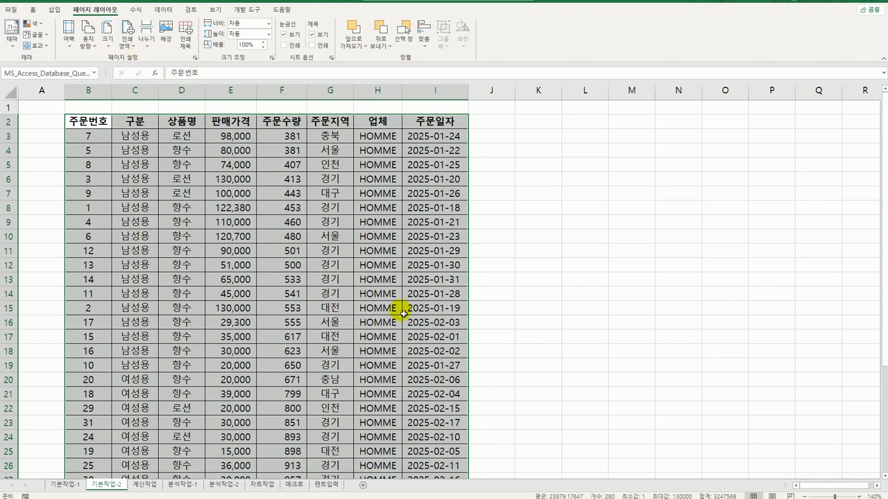
Scale the printout to fit 1 page wide with the page height left blank, and open the print preview.
{"action": "left_click", "coordinate": [196, 61]}
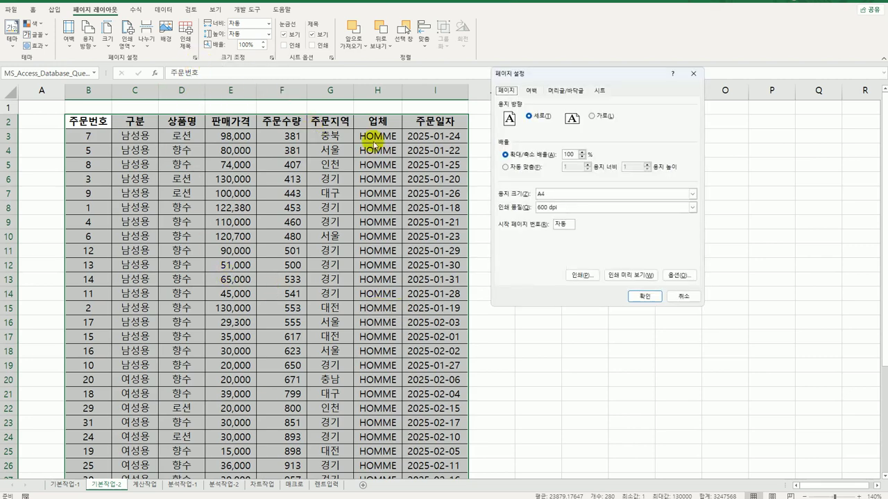
{"action": "left_click", "coordinate": [505, 167]}
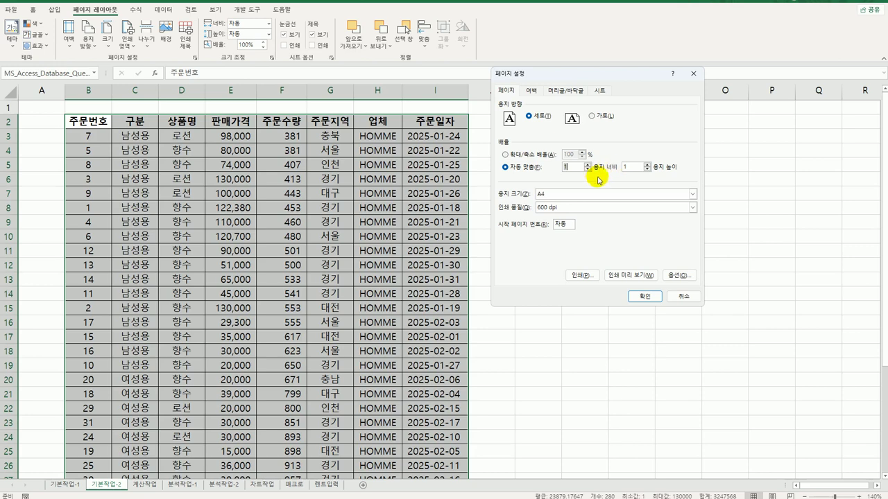
{"action": "left_click", "coordinate": [629, 170]}
{"action": "left_click", "coordinate": [624, 169]}
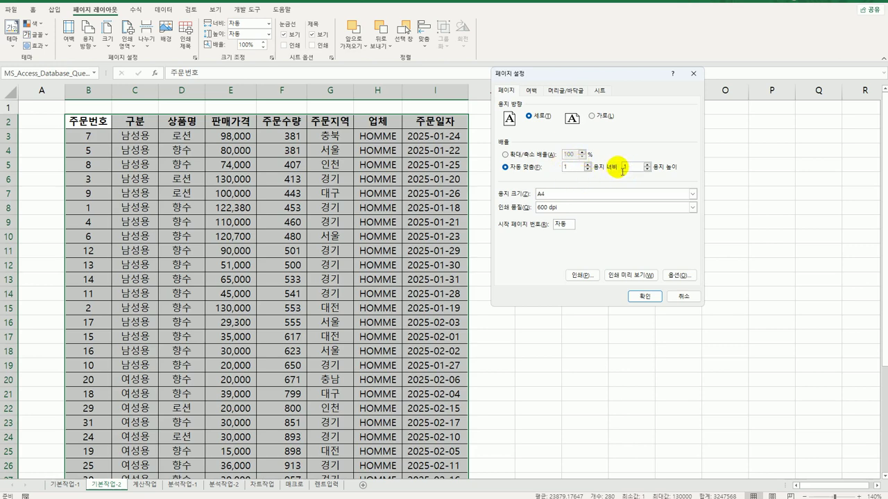
{"action": "key", "text": "BackSpace"}
{"action": "left_click", "coordinate": [569, 168]}
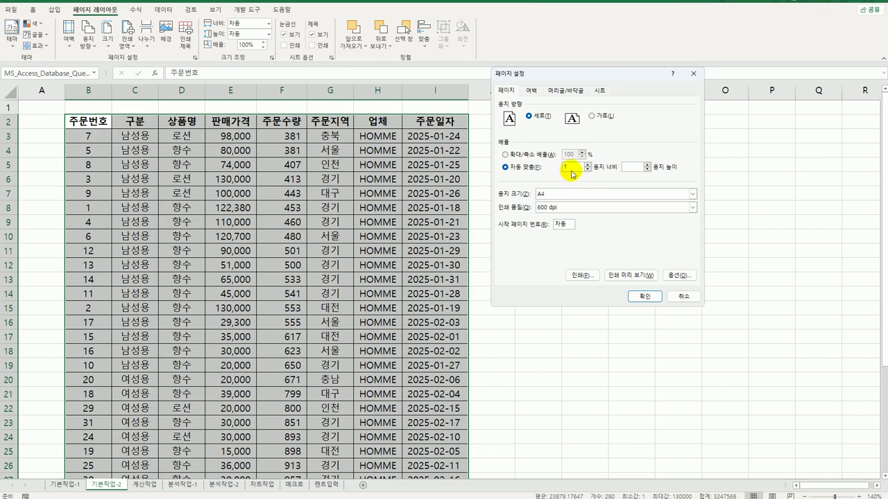
{"action": "left_click", "coordinate": [624, 276]}
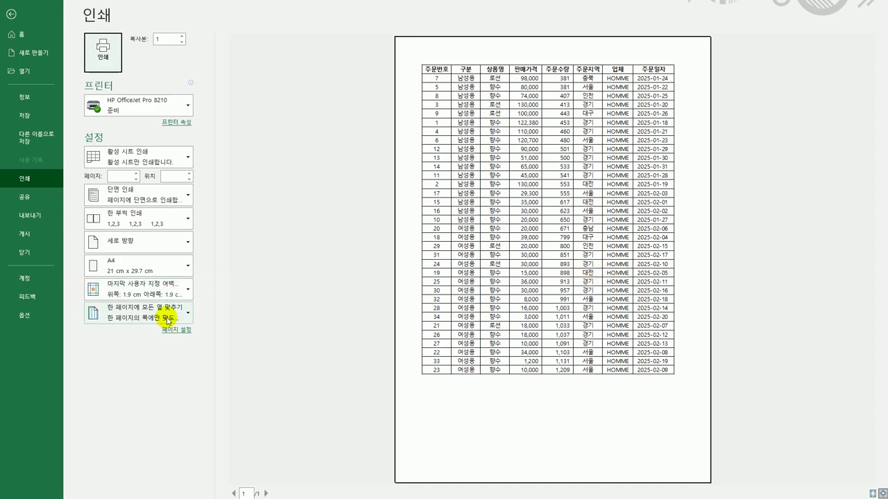
Check the scaling choice 한 페이지에 모든 열 맞추기 in the print preview and return to the sheet.
{"action": "left_click", "coordinate": [168, 320]}
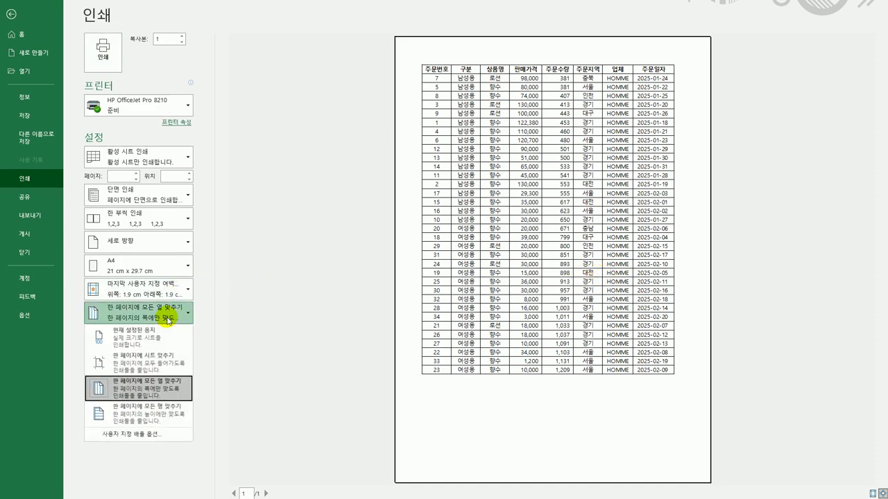
{"action": "left_click", "coordinate": [157, 400]}
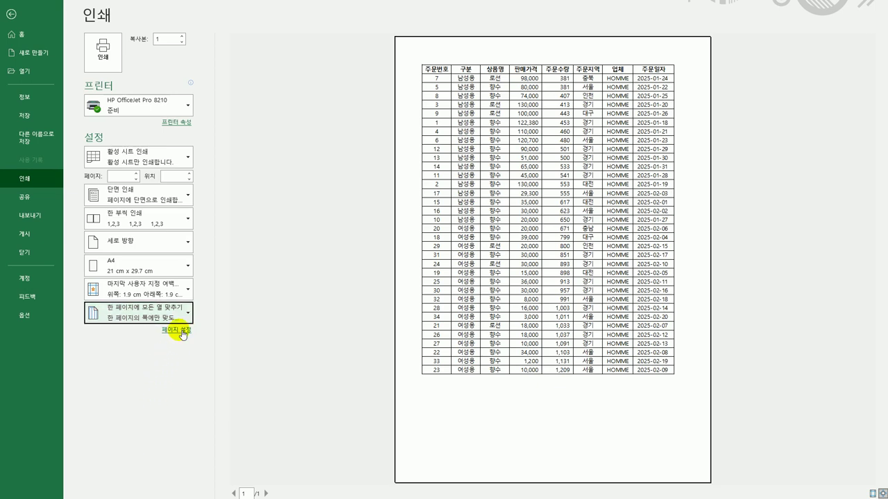
{"action": "left_click", "coordinate": [12, 13]}
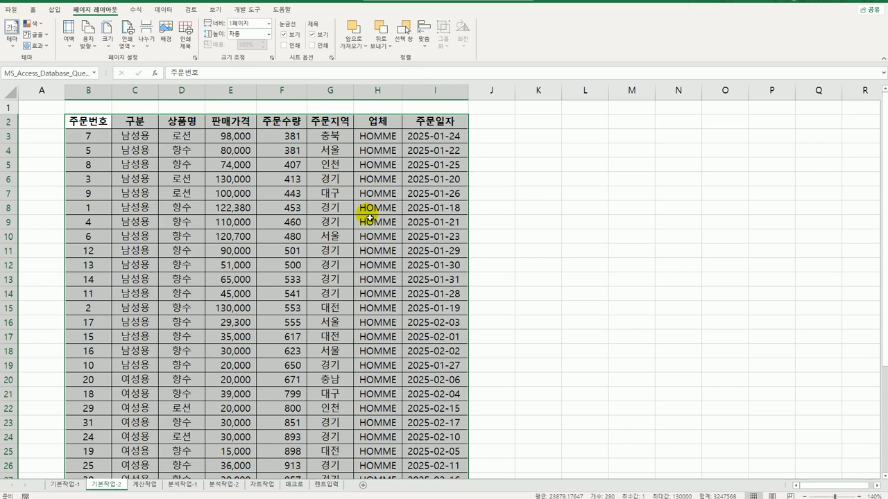
Set the page to be centred both horizontally and vertically when printed.
{"action": "left_click", "coordinate": [198, 61]}
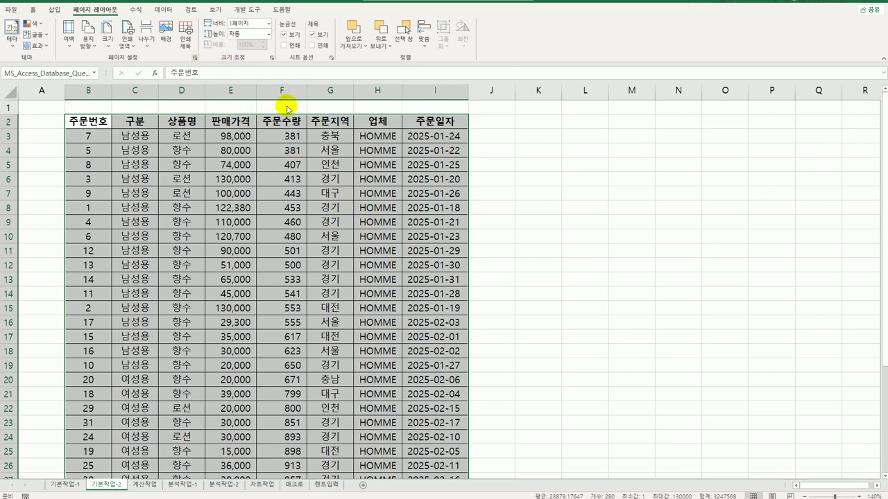
{"action": "left_click", "coordinate": [532, 90]}
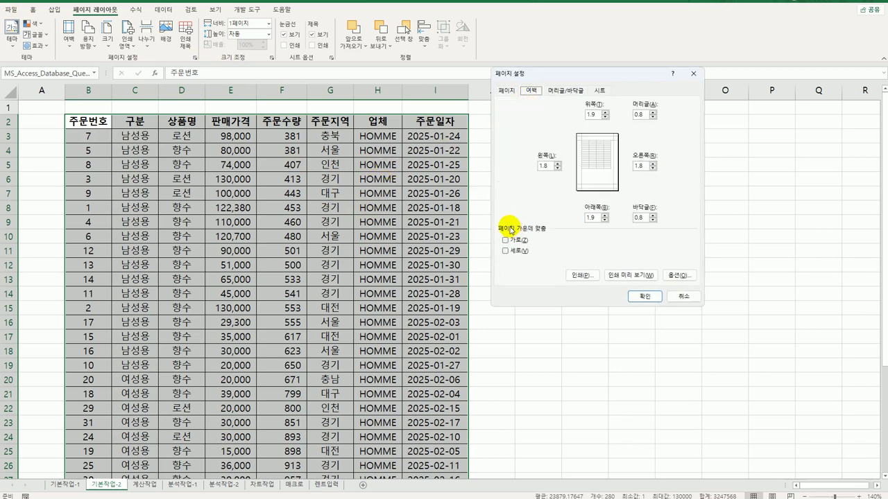
{"action": "left_click", "coordinate": [515, 241]}
{"action": "left_click", "coordinate": [515, 251]}
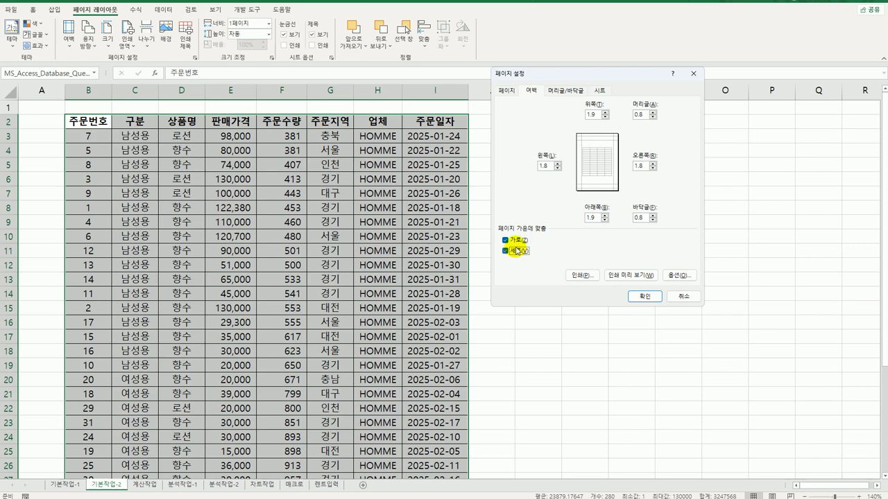
Add a centre footer reading "출력 날짜 : " followed by the current date code &[날짜], and apply the page setup.
{"action": "left_click", "coordinate": [564, 91]}
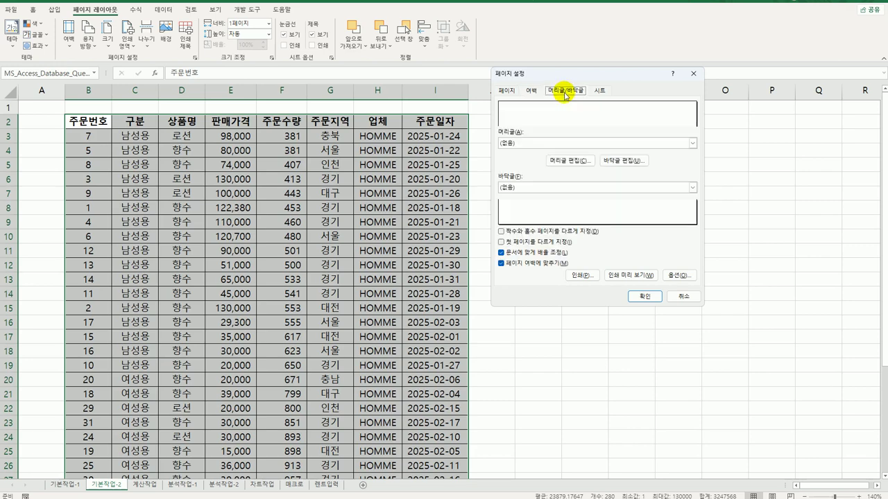
{"action": "left_click", "coordinate": [613, 161]}
{"action": "left_click", "coordinate": [599, 237]}
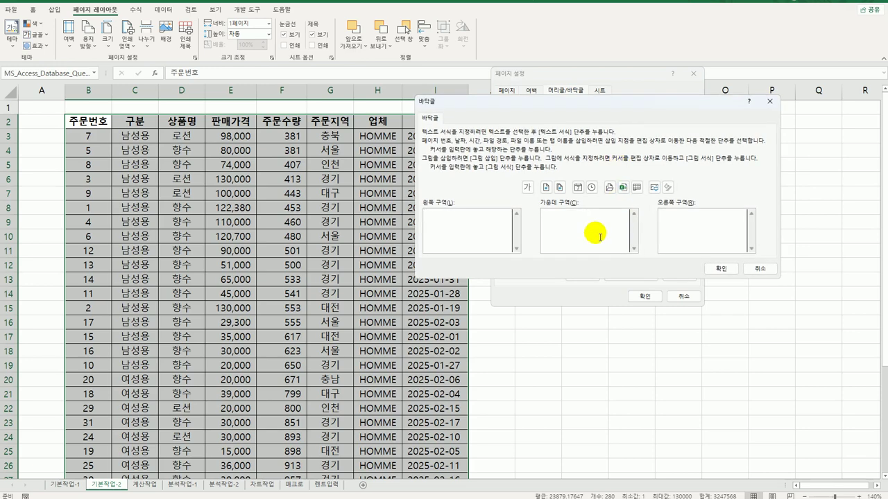
{"action": "type", "text": "출력 날짜 :"}
{"action": "left_click", "coordinate": [577, 189]}
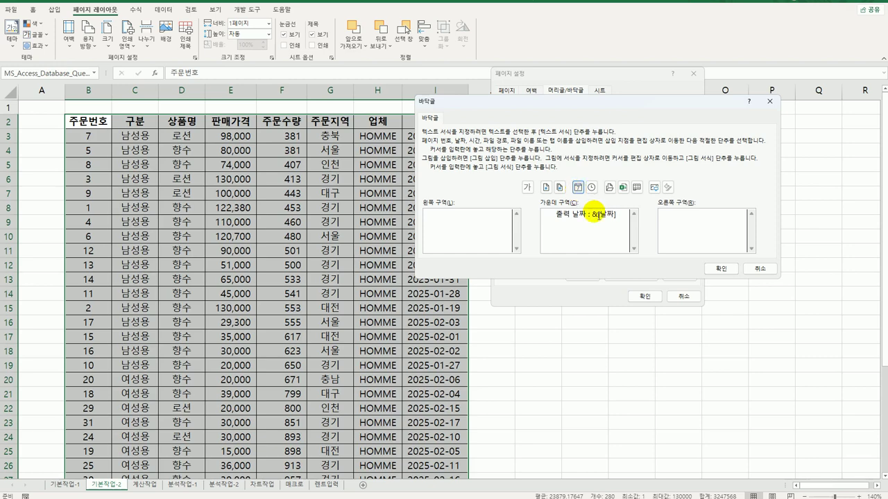
{"action": "left_click", "coordinate": [731, 273]}
{"action": "left_click", "coordinate": [646, 296]}
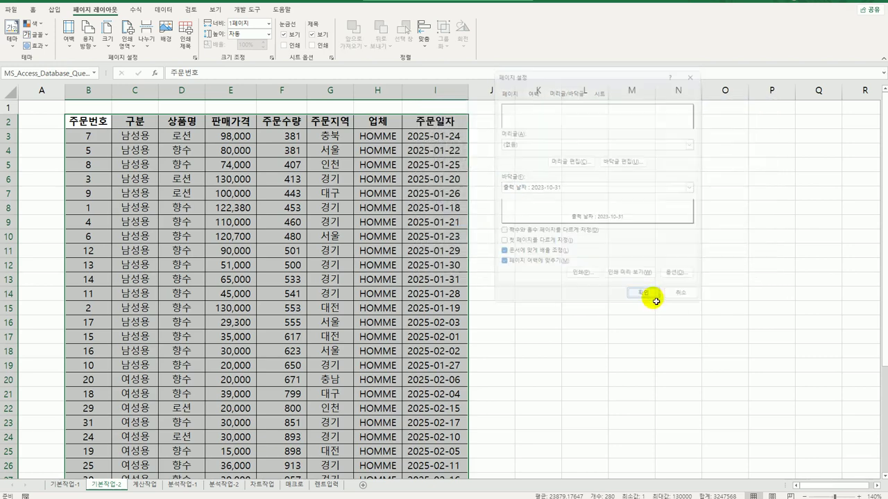
{"action": "left_click", "coordinate": [618, 334]}
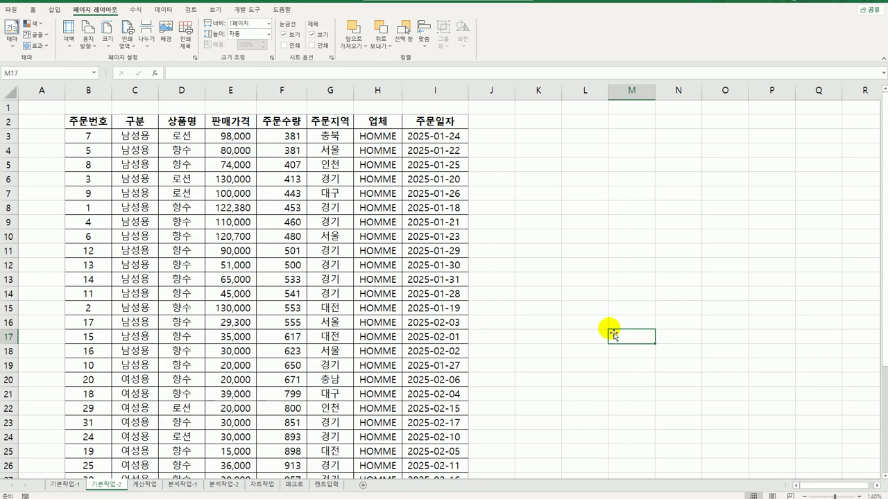
On sheet 계산작업, enter =$I$2-E4 in H4 to subtract the manufacture date from the fixed reference date.
{"action": "left_click", "coordinate": [147, 484]}
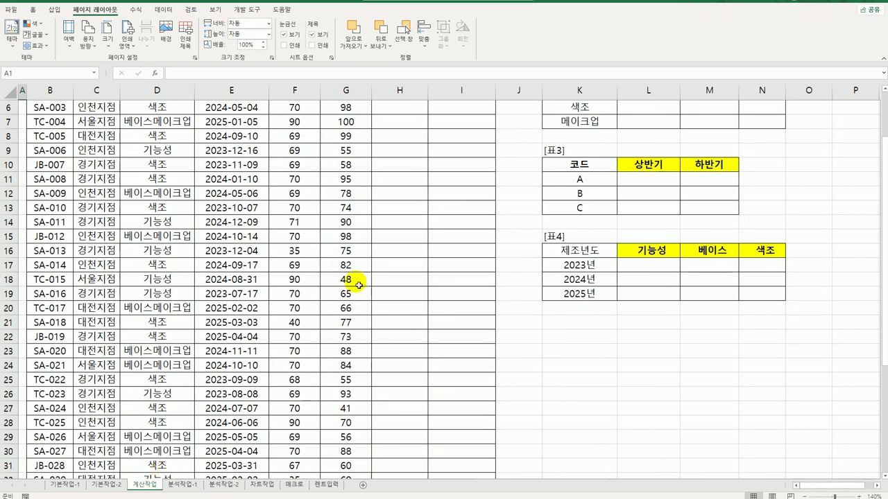
{"action": "scroll", "coordinate": [349, 284], "scroll_direction": "up", "scroll_amount": 2}
{"action": "left_click", "coordinate": [402, 152]}
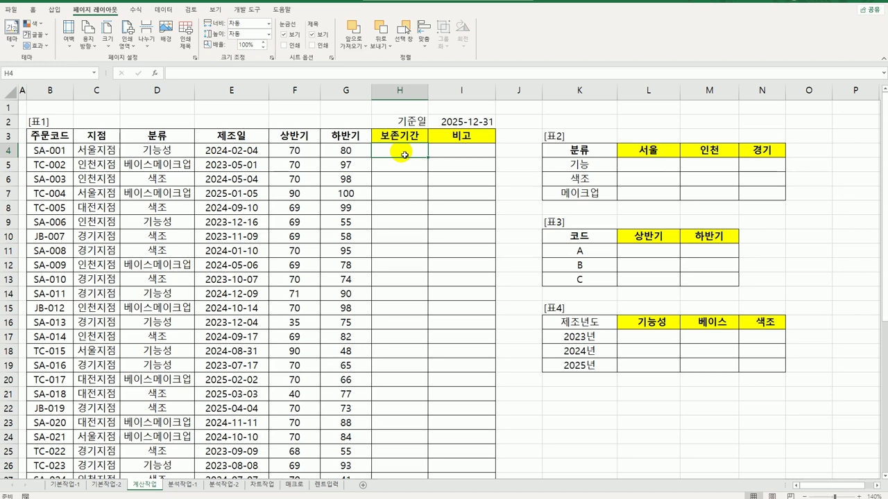
{"action": "type", "text": "="}
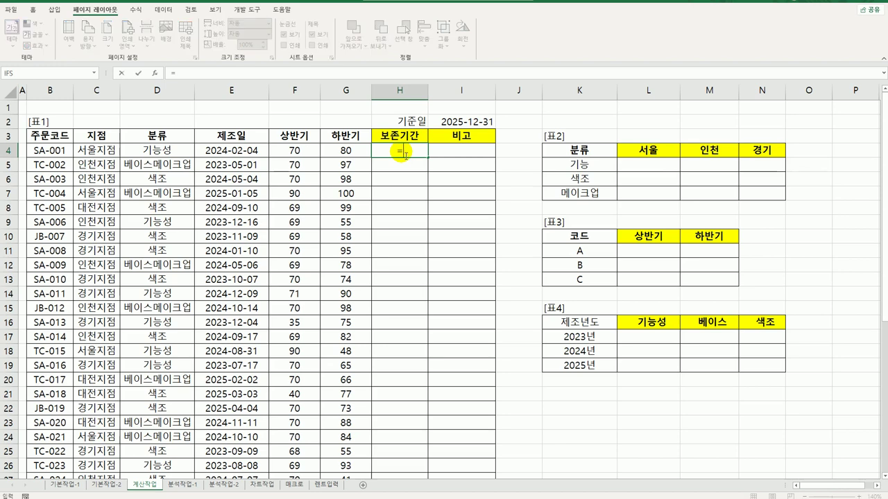
{"action": "left_click", "coordinate": [485, 128]}
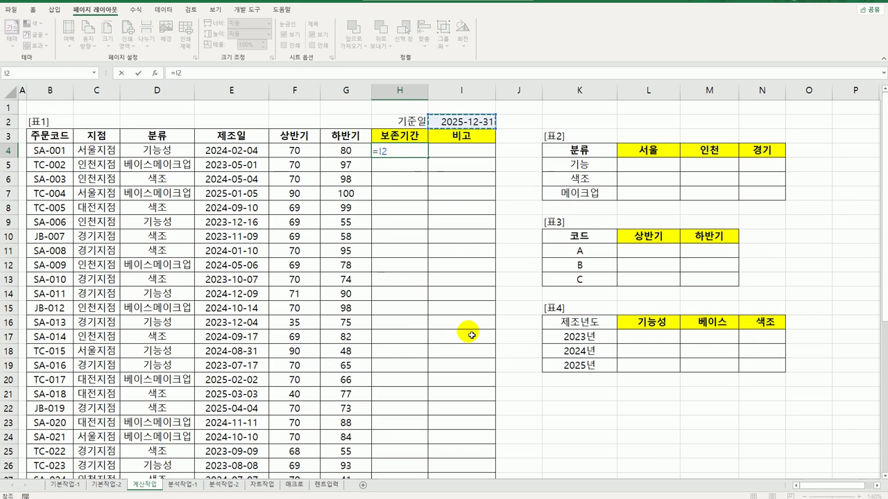
{"action": "key", "text": "F4"}
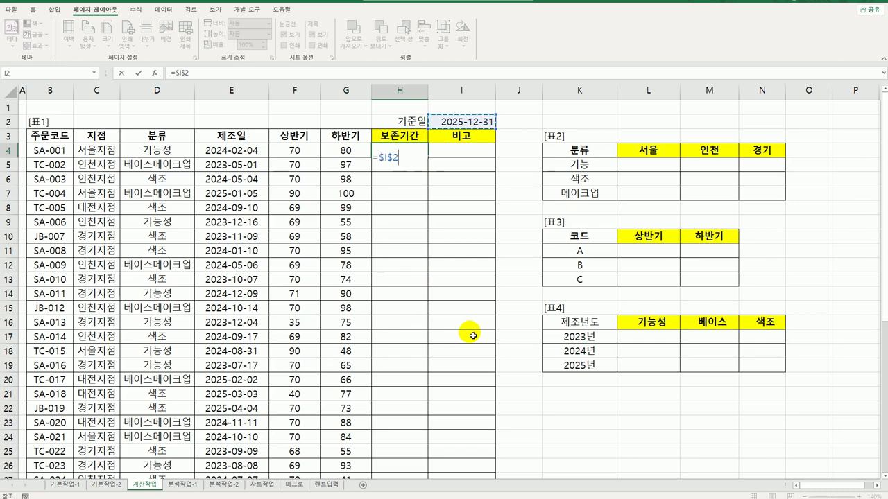
{"action": "type", "text": "-"}
{"action": "left_click", "coordinate": [246, 153]}
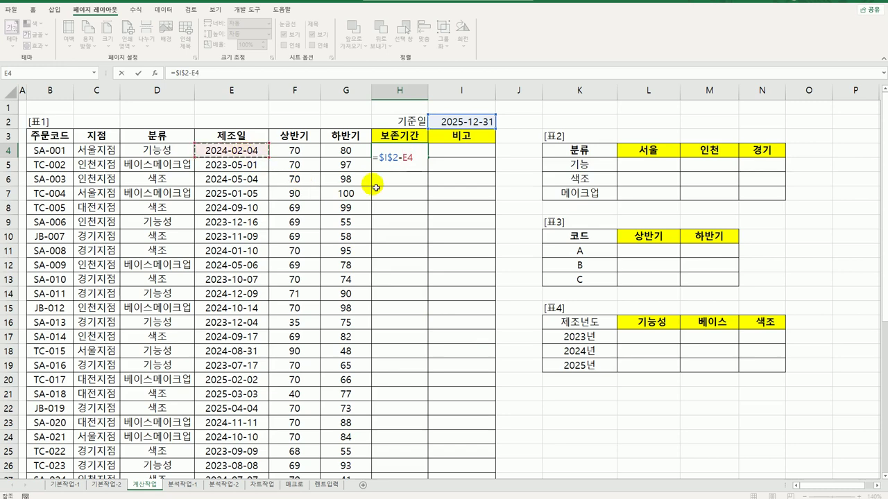
{"action": "key", "text": "Return"}
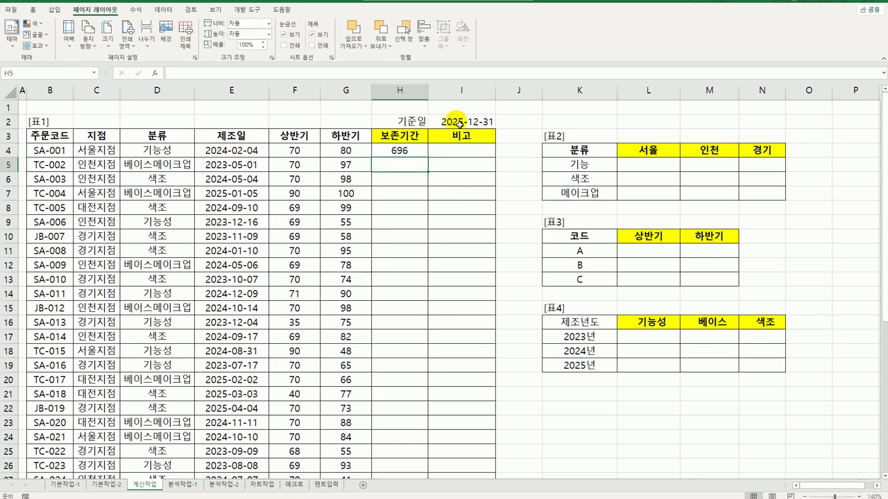
Fill the H4 formula down the 보존기간 column to row 33 and check the filled cells.
{"action": "left_click", "coordinate": [392, 152]}
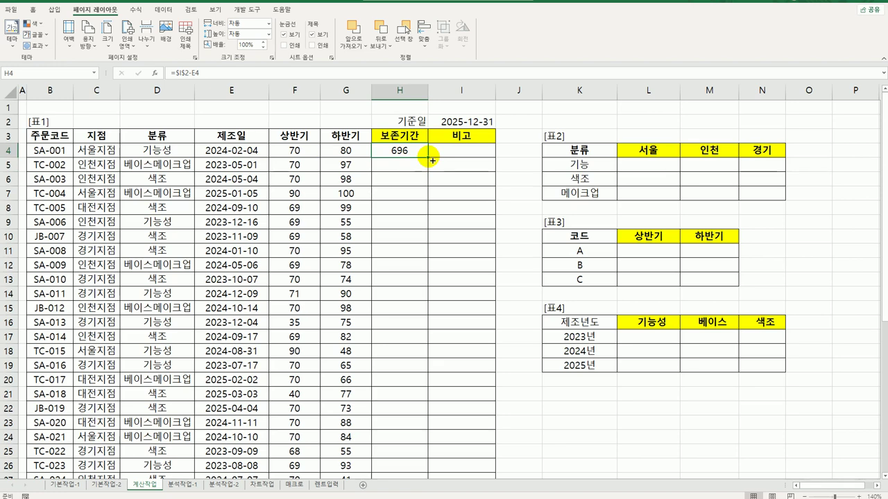
{"action": "double_click", "coordinate": [432, 160]}
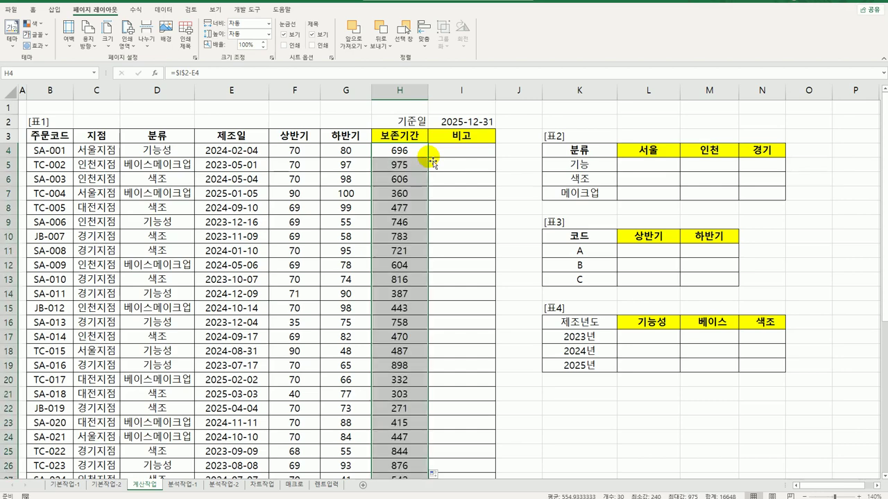
{"action": "scroll", "coordinate": [419, 211], "scroll_direction": "down", "scroll_amount": 3}
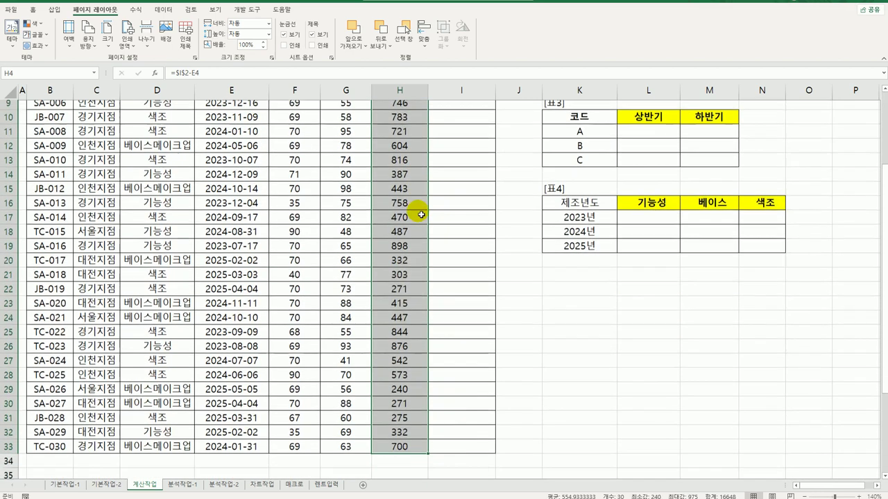
{"action": "scroll", "coordinate": [421, 215], "scroll_direction": "up", "scroll_amount": 3}
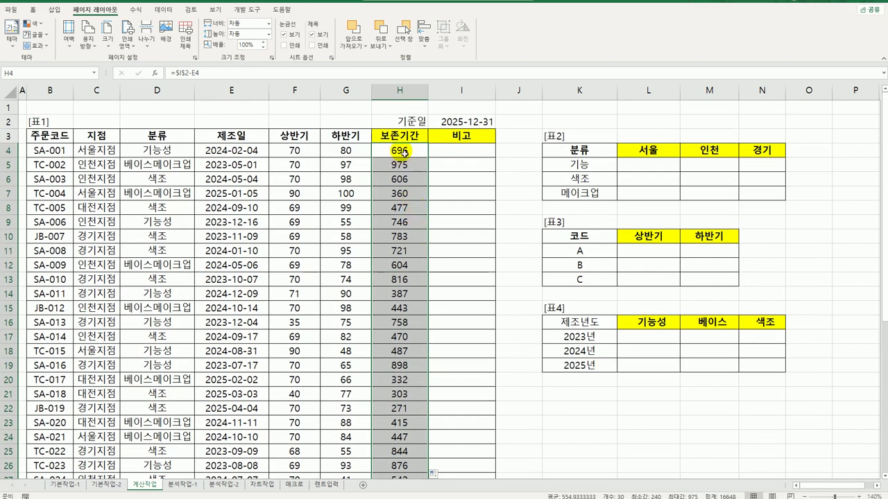
Wrap the date subtraction in H4 with QUOTIENT and divisor 365, giving =QUOTIENT($I$2-E4,365).
{"action": "left_click", "coordinate": [403, 149]}
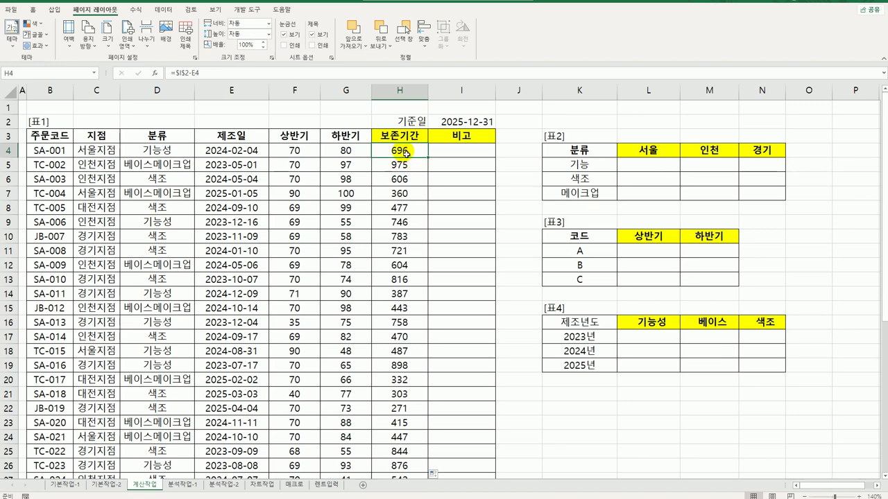
{"action": "double_click", "coordinate": [404, 151]}
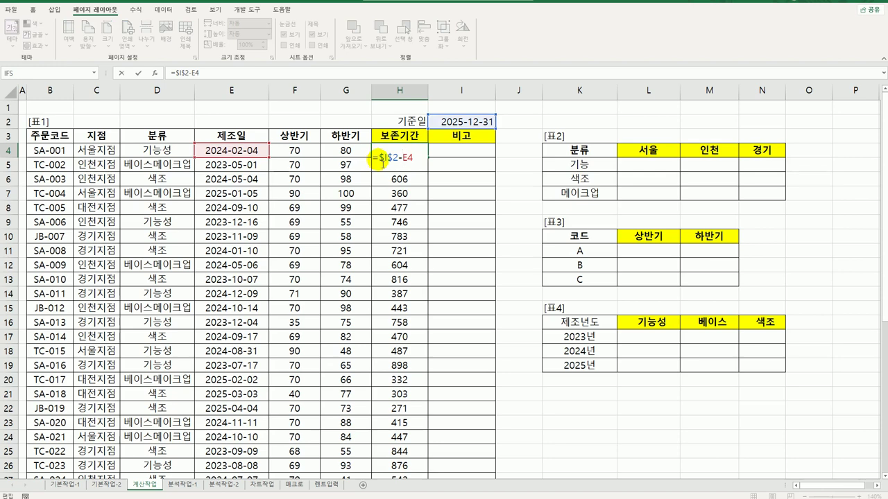
{"action": "left_click", "coordinate": [380, 158]}
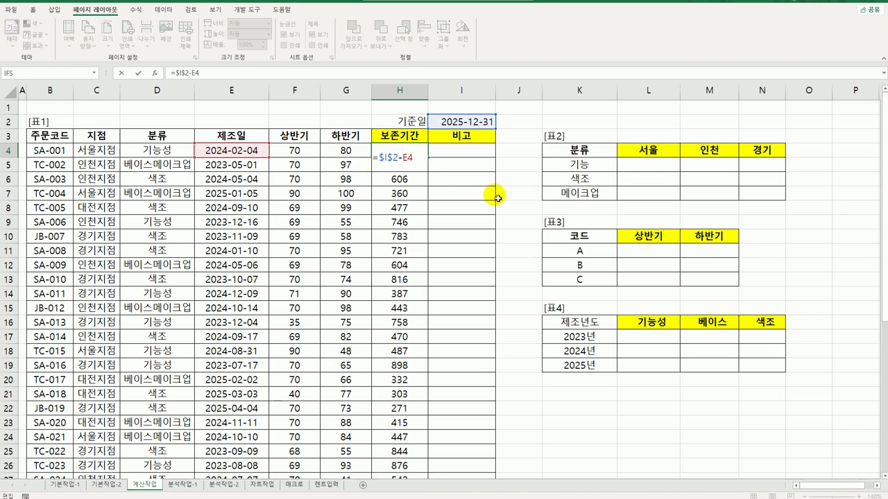
{"action": "key", "text": "shift+Right"}
{"action": "key", "text": "shift+Right"}
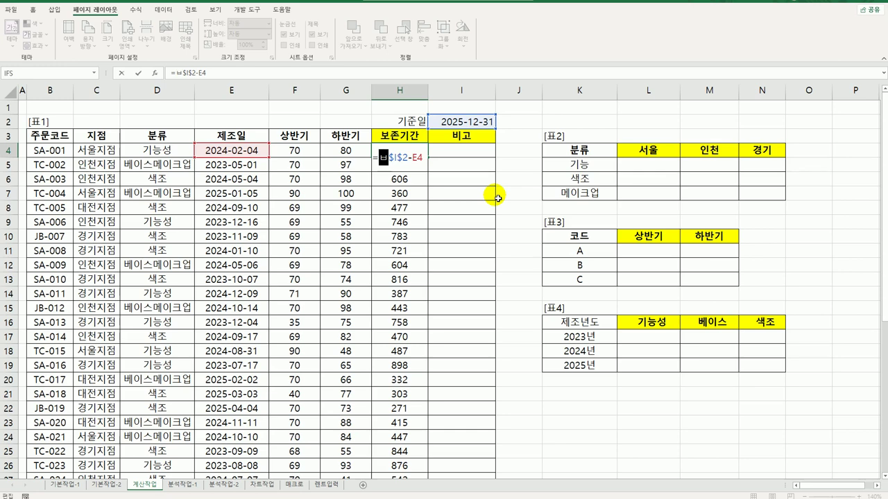
{"action": "key", "text": "Left"}
{"action": "type", "text": "qu"}
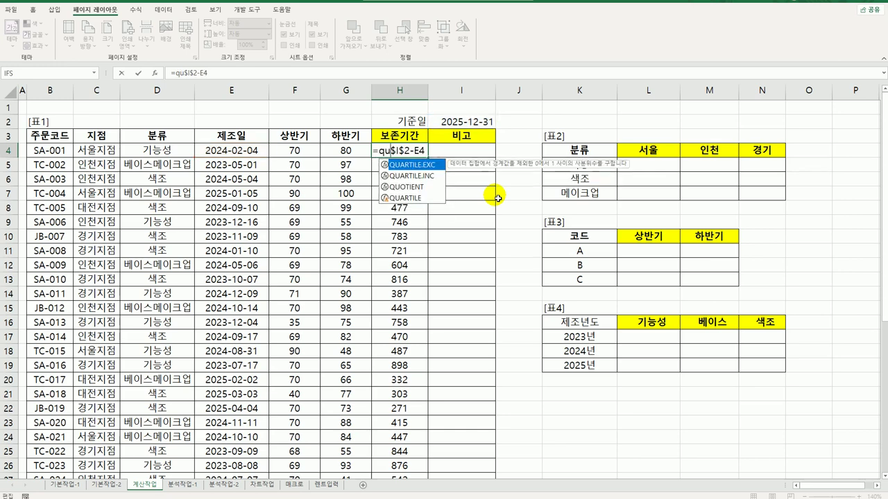
{"action": "double_click", "coordinate": [423, 188]}
{"action": "left_click", "coordinate": [419, 166]}
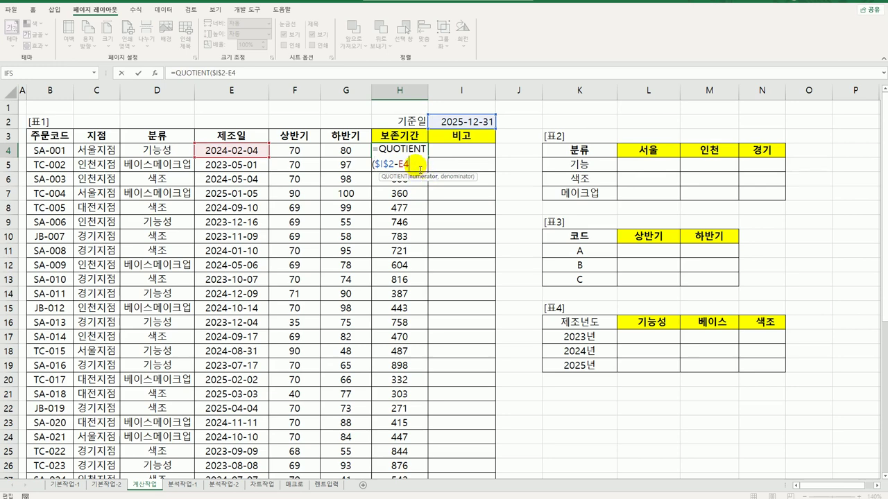
{"action": "type", "text": ","}
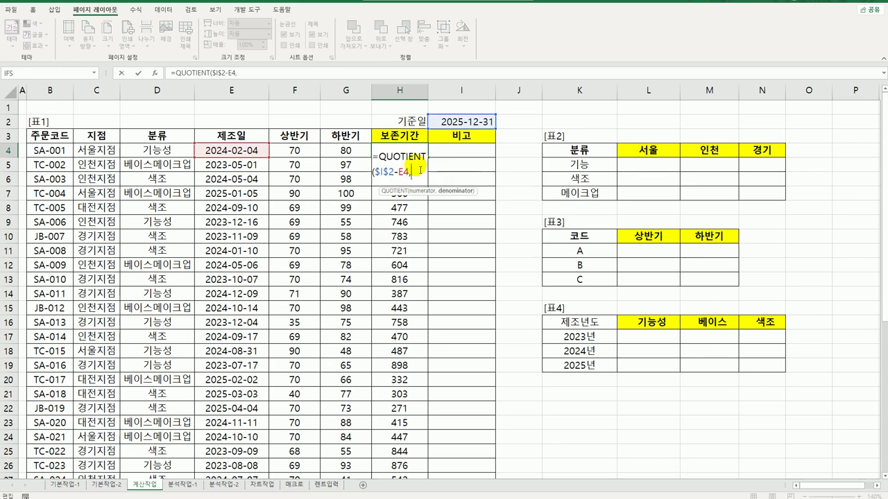
{"action": "type", "text": "365)"}
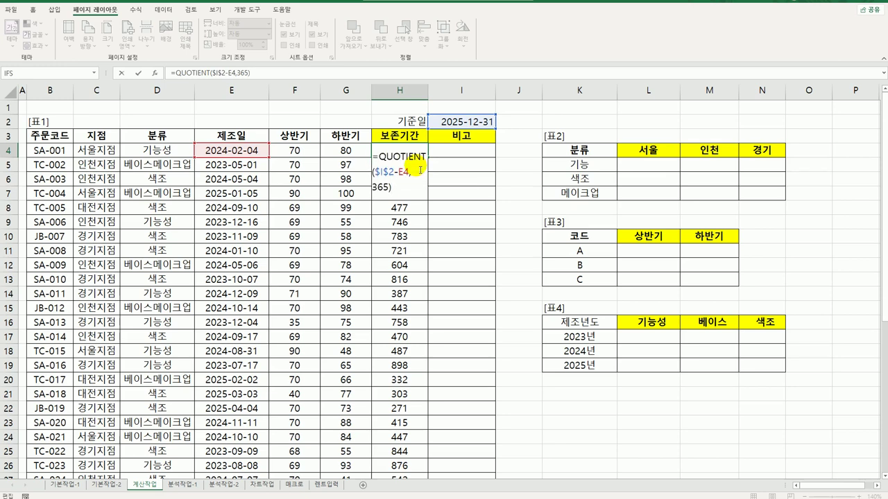
{"action": "key", "text": "Return"}
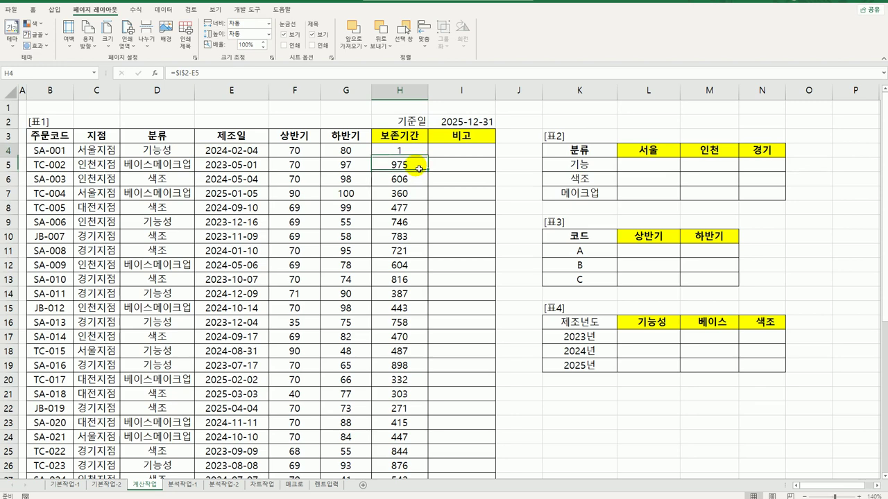
Append &"년" to the H4 formula and fill it down the 보존기간 column.
{"action": "key", "text": "Up"}
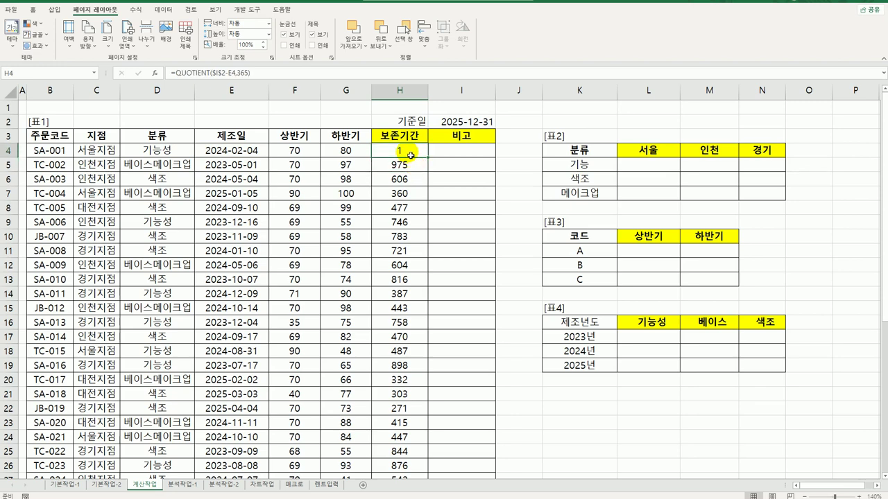
{"action": "double_click", "coordinate": [411, 155]}
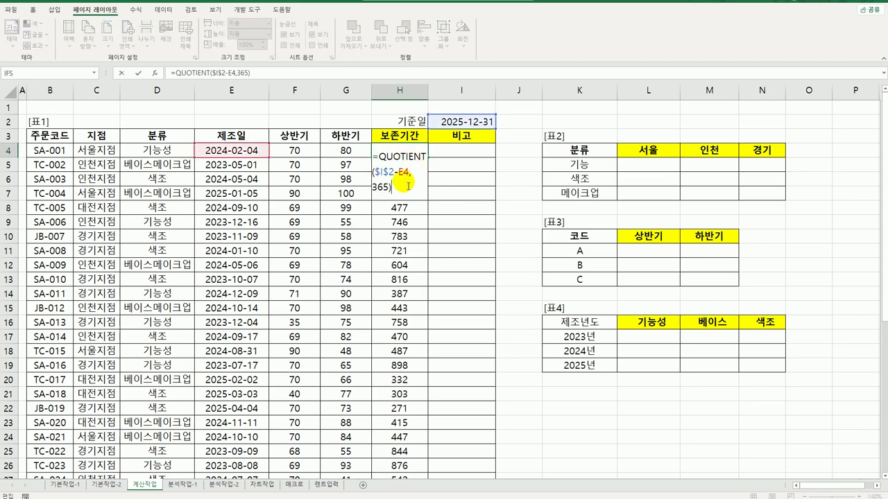
{"action": "type", "text": "&\"ㄴㅕㄴ"}
{"action": "key", "text": "ctrl+Return"}
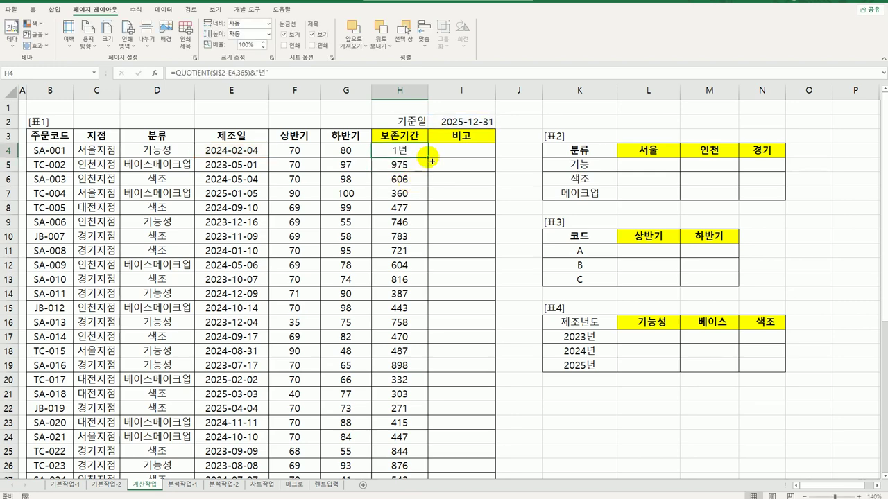
{"action": "double_click", "coordinate": [429, 158]}
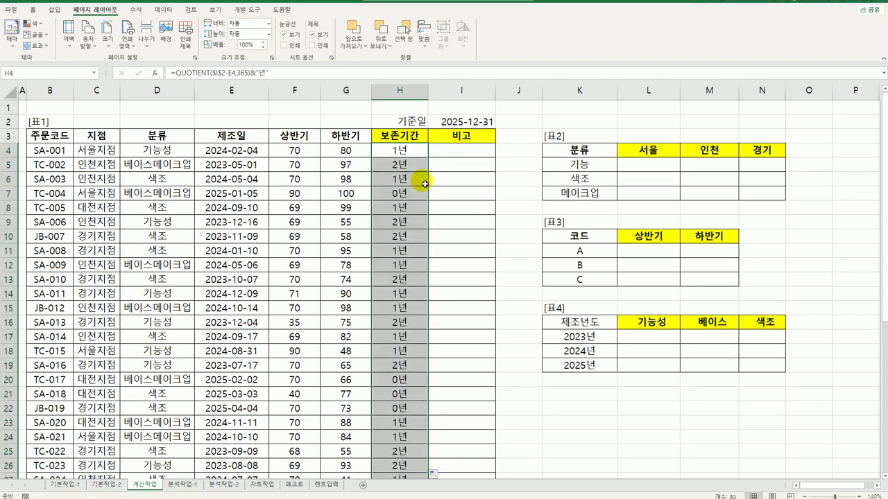
Append &MOD($I$2-E4,365) to the H4 formula to add the days remaining after whole years.
{"action": "double_click", "coordinate": [416, 152]}
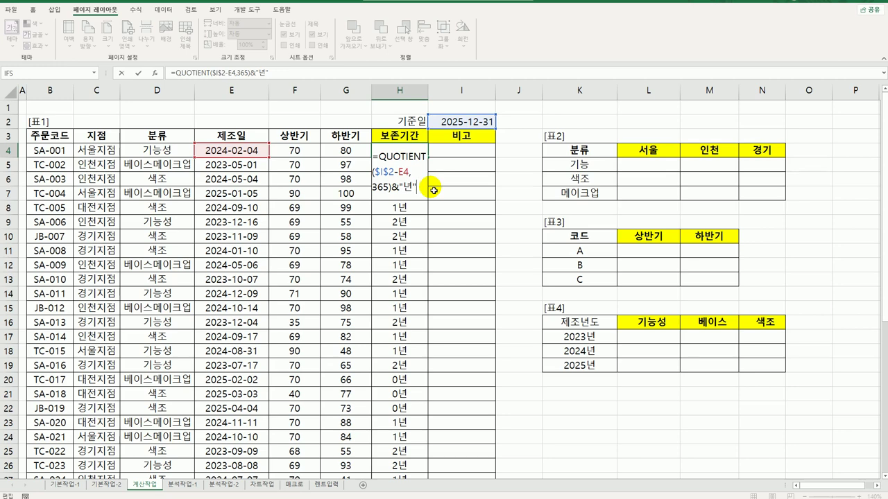
{"action": "type", "text": "&mod("}
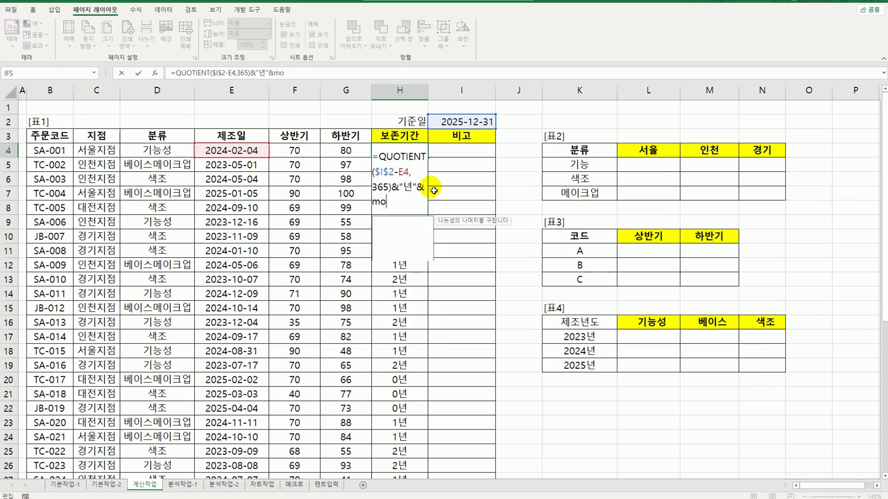
{"action": "left_click", "coordinate": [457, 122]}
{"action": "key", "text": "F4"}
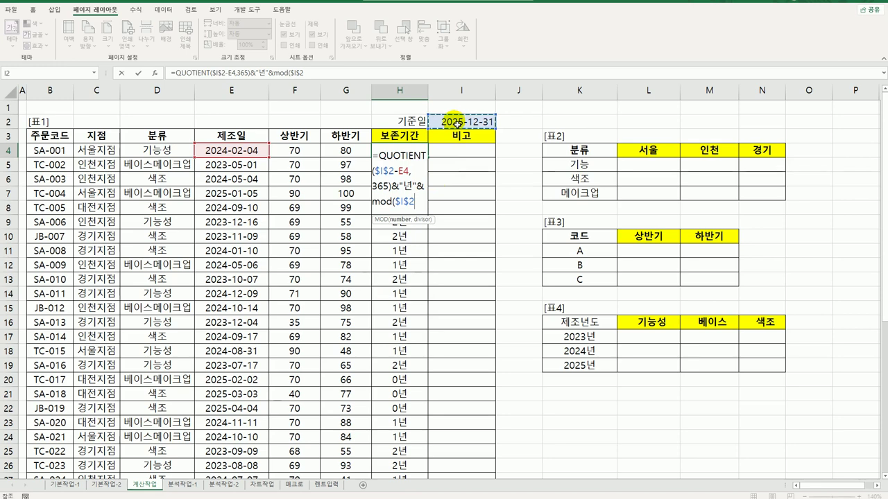
{"action": "type", "text": "-"}
{"action": "left_click", "coordinate": [244, 152]}
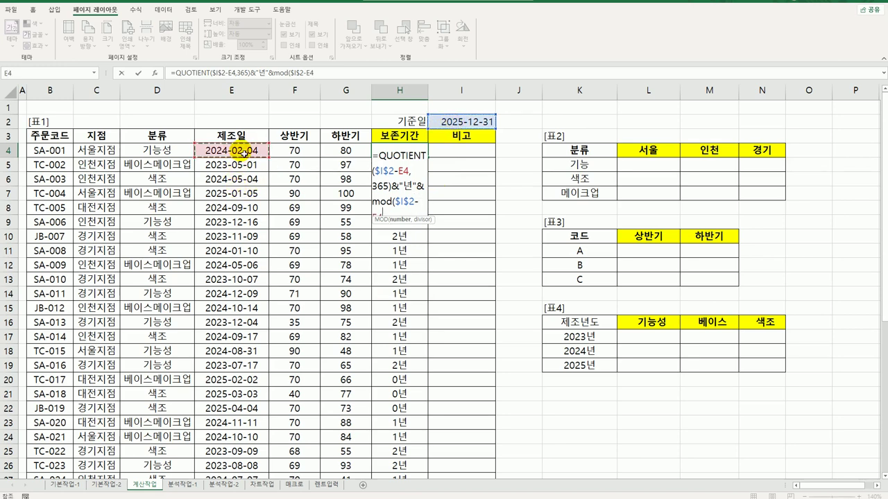
{"action": "type", "text": ","}
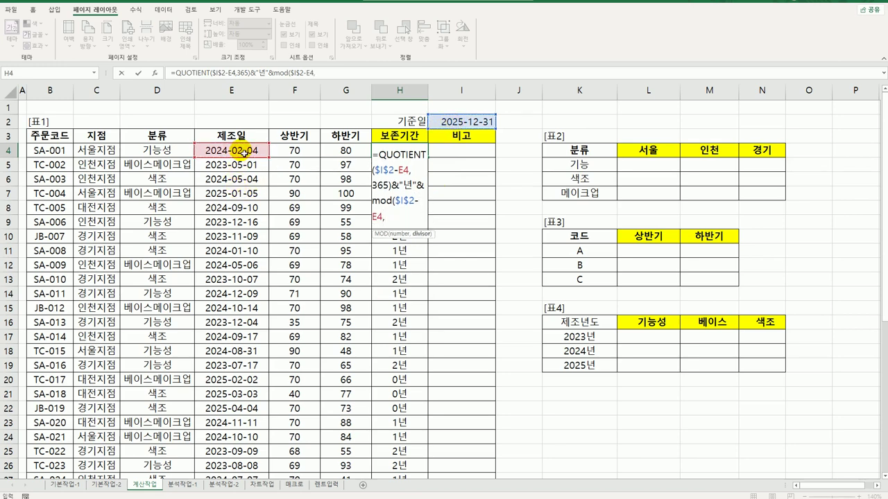
{"action": "type", "text": "365"}
{"action": "type", "text": ")"}
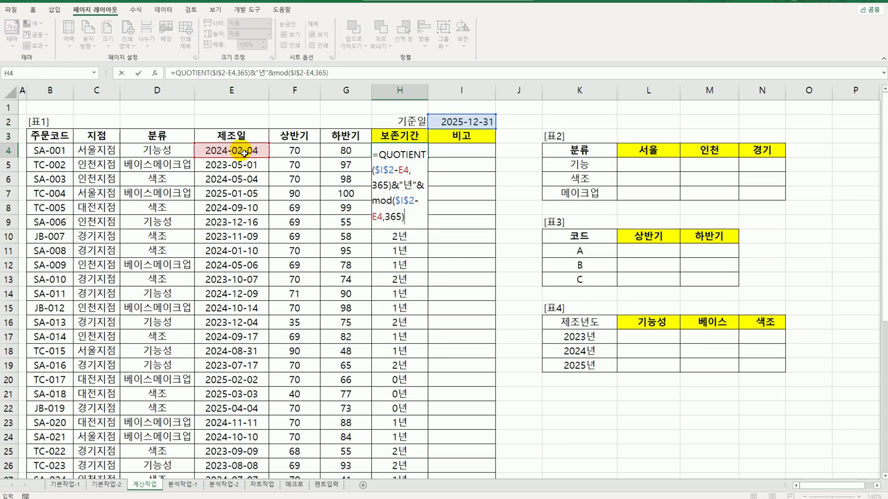
{"action": "key", "text": "ctrl+Return"}
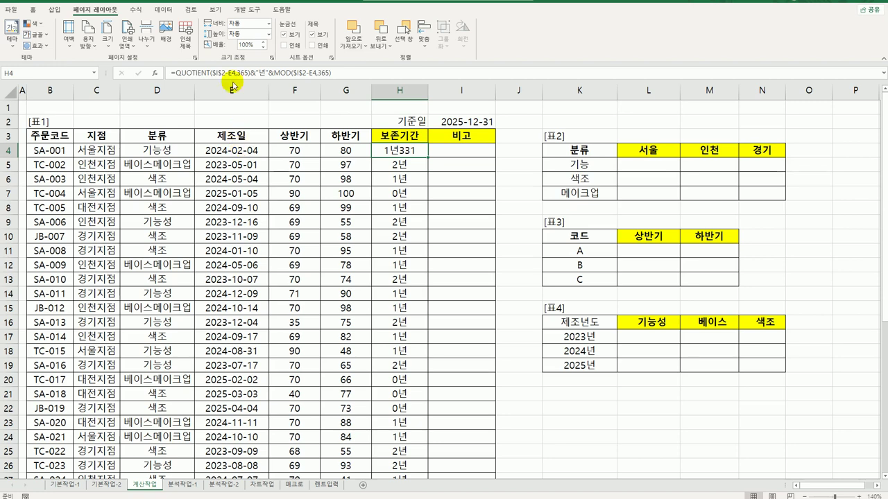
Wrap the MOD part of the H4 formula in QUOTIENT with divisor 30 and append &"개월" at the end.
{"action": "double_click", "coordinate": [401, 155]}
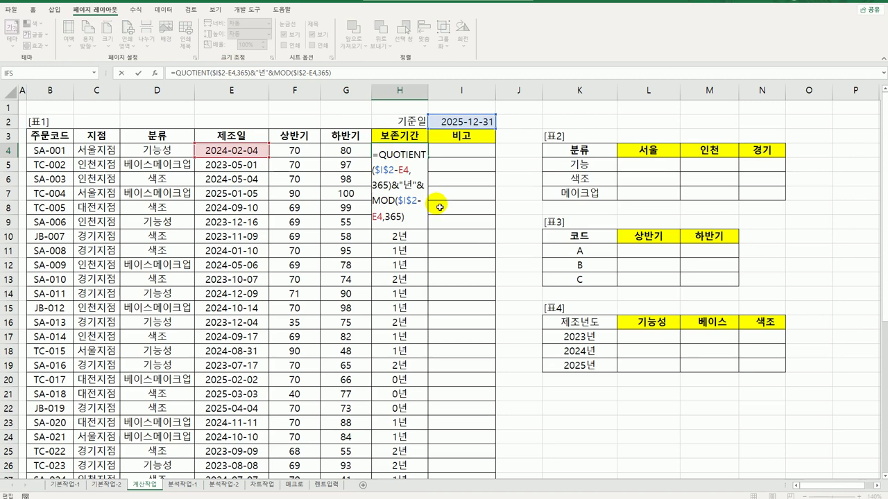
{"action": "type", "text": "q"}
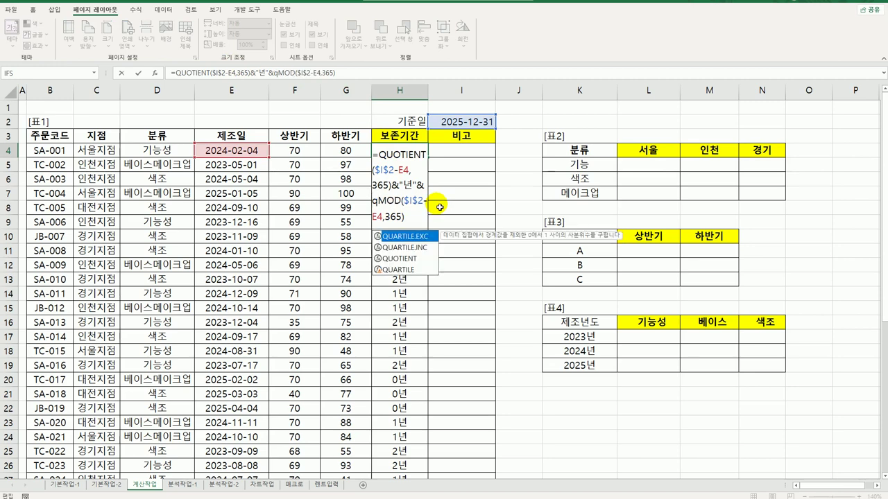
{"action": "key", "text": "Down"}
{"action": "key", "text": "Down"}
{"action": "key", "text": "Tab"}
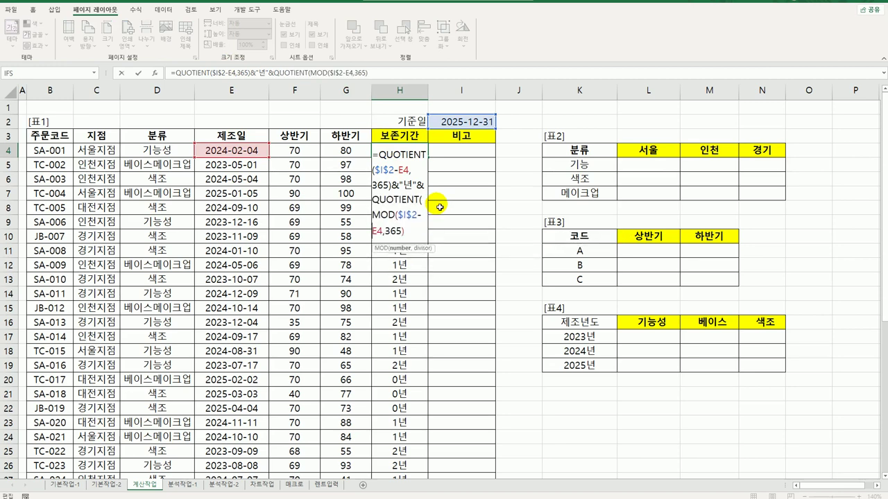
{"action": "type", "text": ",30)"}
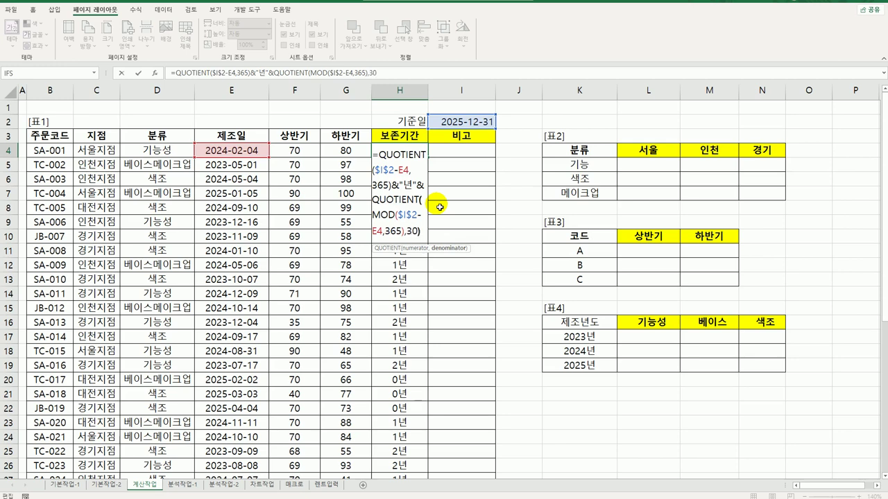
{"action": "type", "text": "&\""}
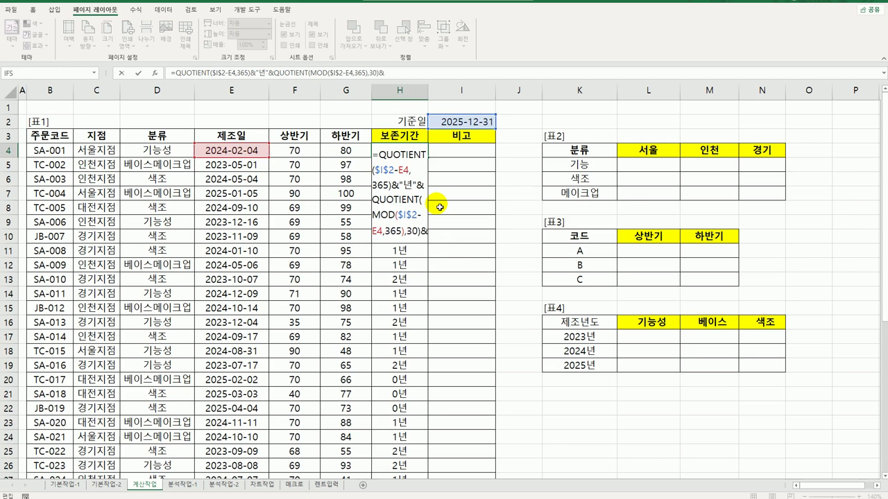
{"action": "type", "text": "개월\""}
{"action": "key", "text": "Return"}
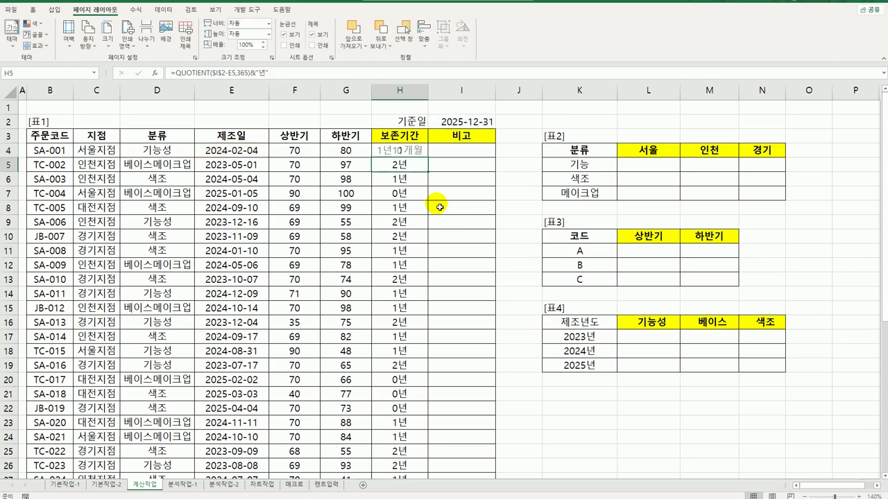
Fill the completed year-and-month formula from H4 down the 보존기간 column.
{"action": "left_click", "coordinate": [421, 153]}
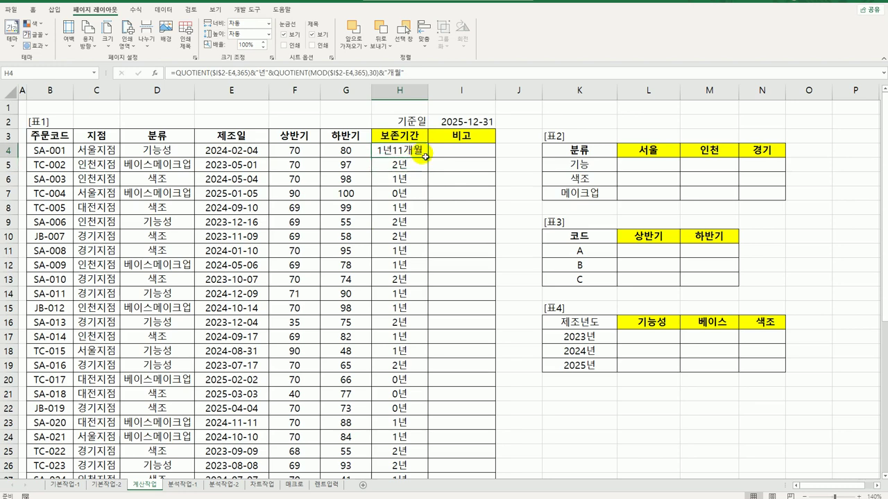
{"action": "double_click", "coordinate": [429, 159]}
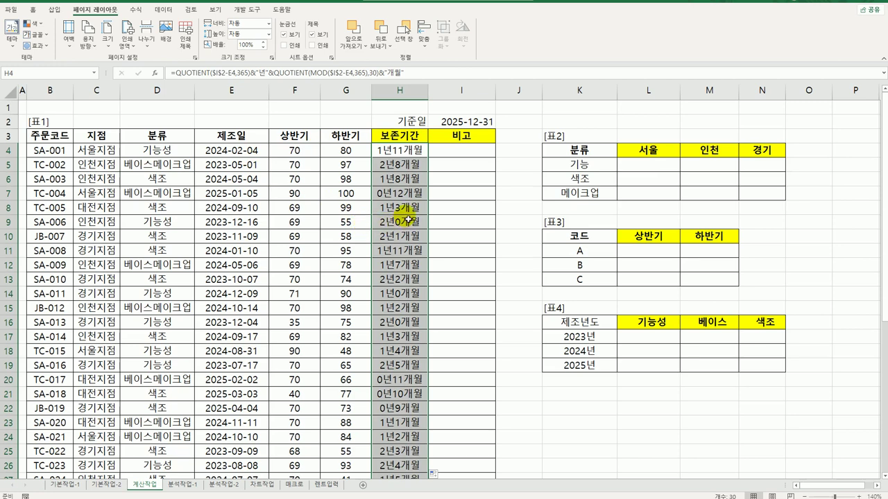
{"action": "left_click", "coordinate": [402, 152]}
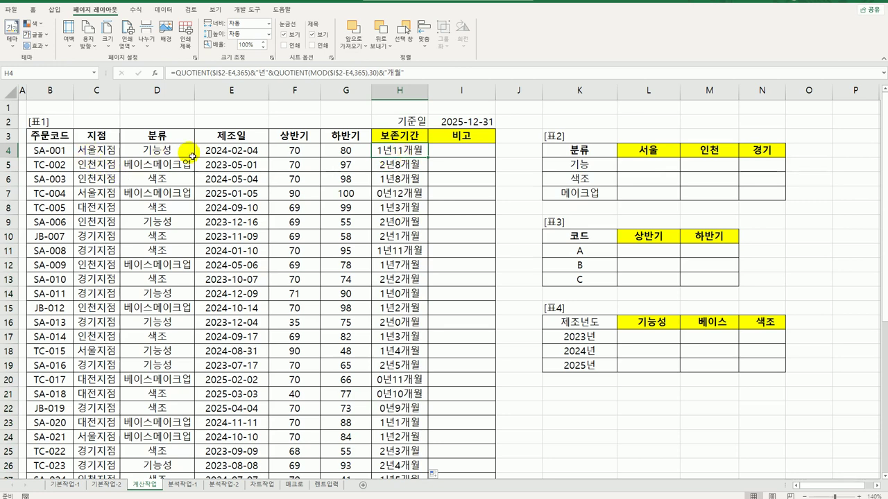
Start a COUNT formula in cell L5, the 기능/서울 cell of 표2.
{"action": "left_click", "coordinate": [663, 173]}
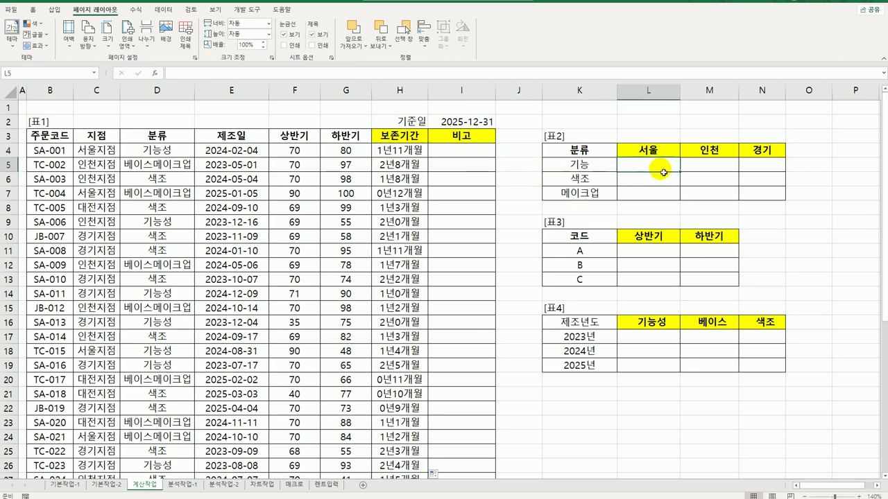
{"action": "left_click_drag", "start_coordinate": [663, 172], "coordinate": [769, 195]}
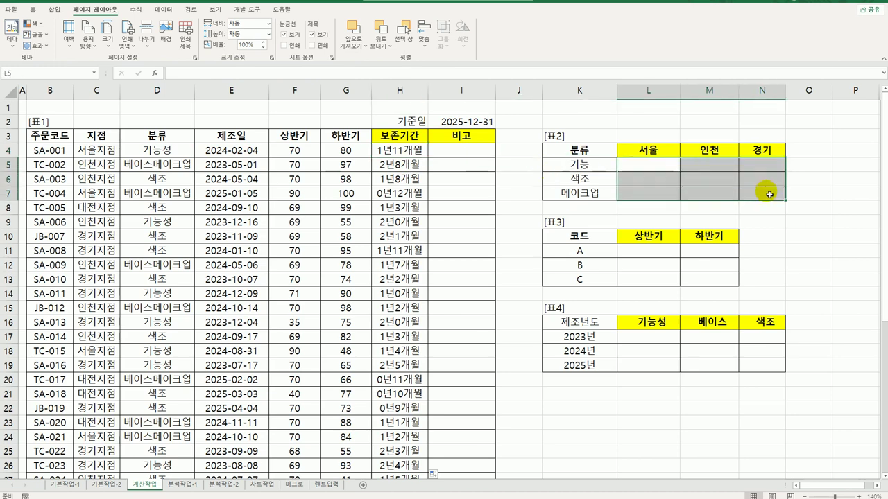
{"action": "left_click", "coordinate": [657, 169]}
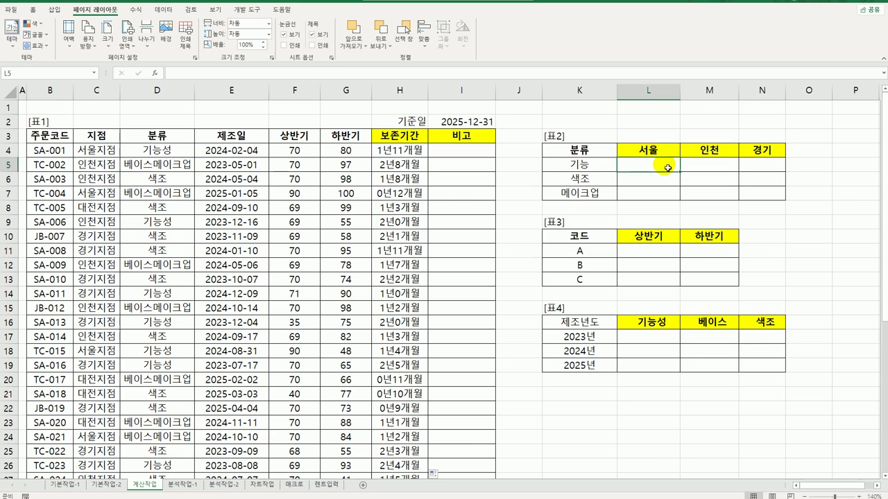
{"action": "type", "text": "="}
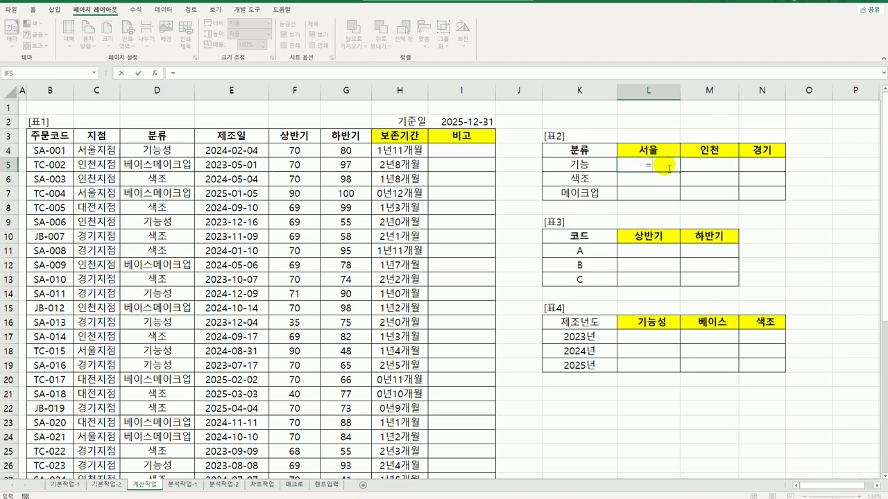
{"action": "type", "text": "ㅊ"}
{"action": "key", "text": "BackSpace"}
{"action": "type", "text": "count"}
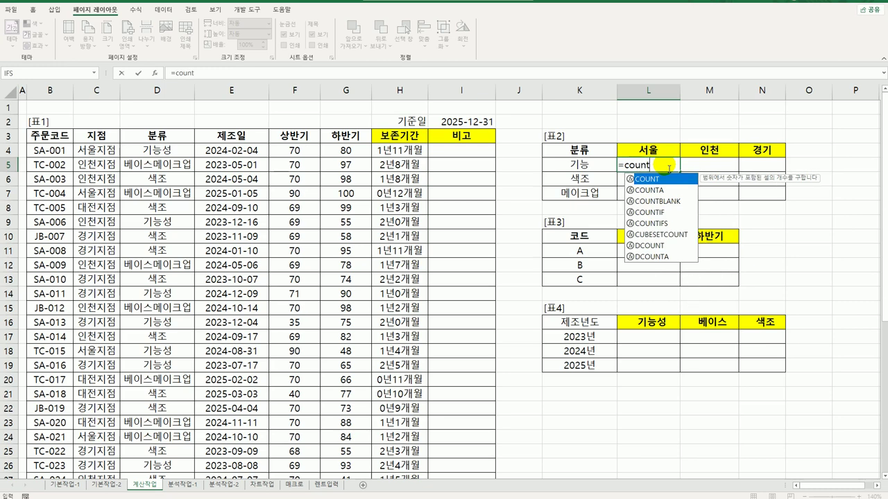
{"action": "key", "text": "Tab"}
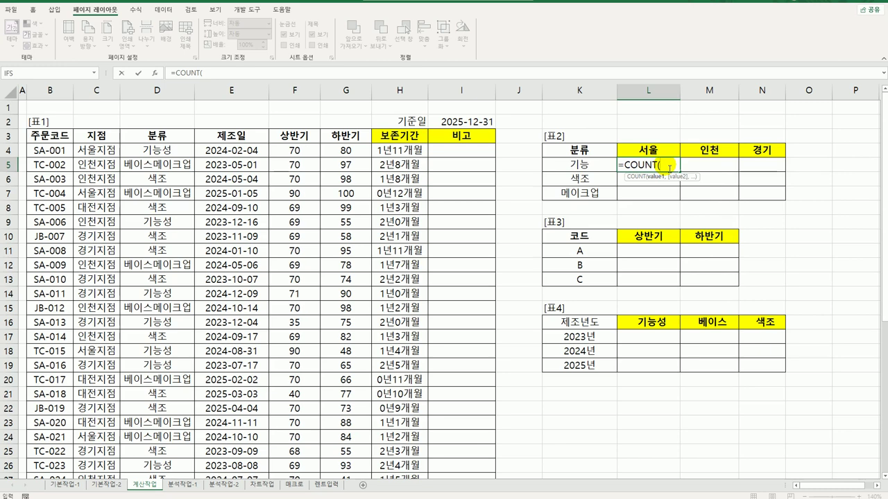
Nest a parenthesised IFERROR inside COUNT in L5, with its value left blank and "" as the error result.
{"action": "type", "text": "(if"}
{"action": "key", "text": "Down"}
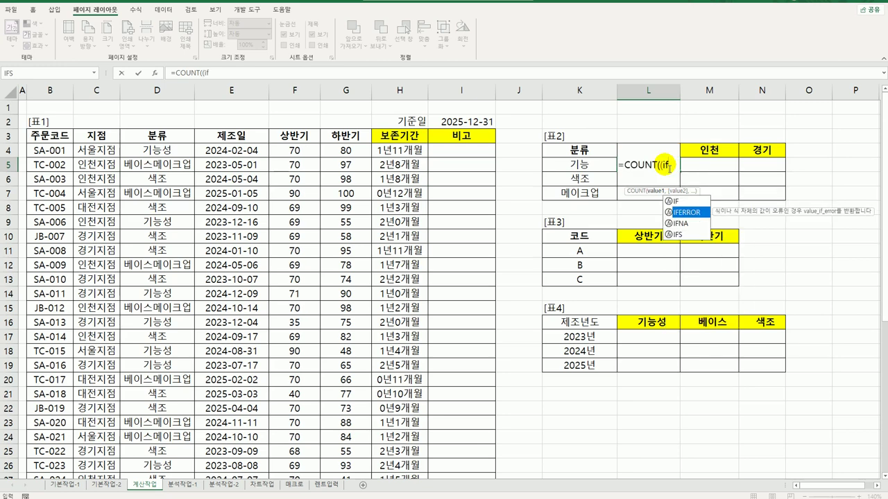
{"action": "key", "text": "Tab"}
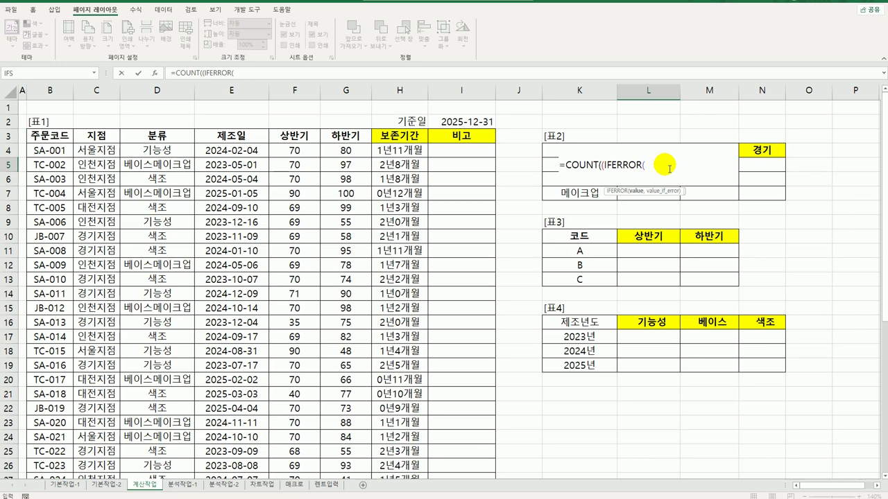
{"action": "type", "text": ","}
{"action": "type", "text": ")"}
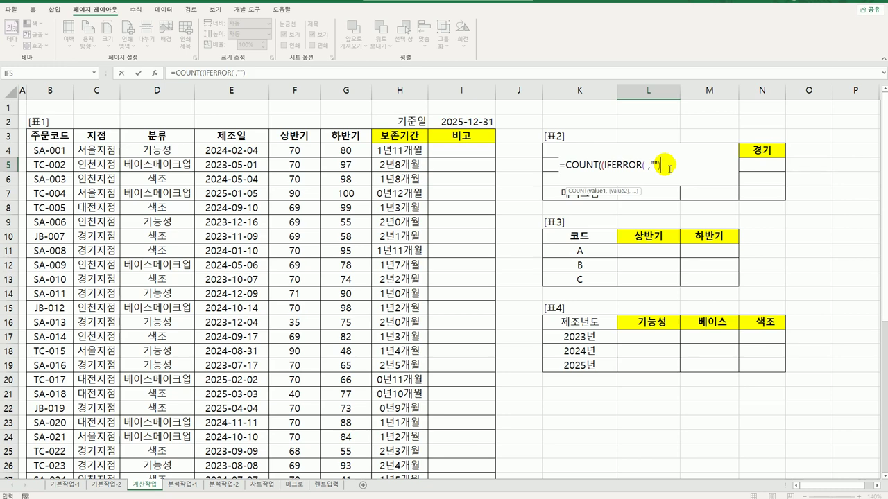
Insert FIND as the IFERROR value in the L5 formula, using the column-locked reference $K5 as the search text.
{"action": "left_click", "coordinate": [644, 165]}
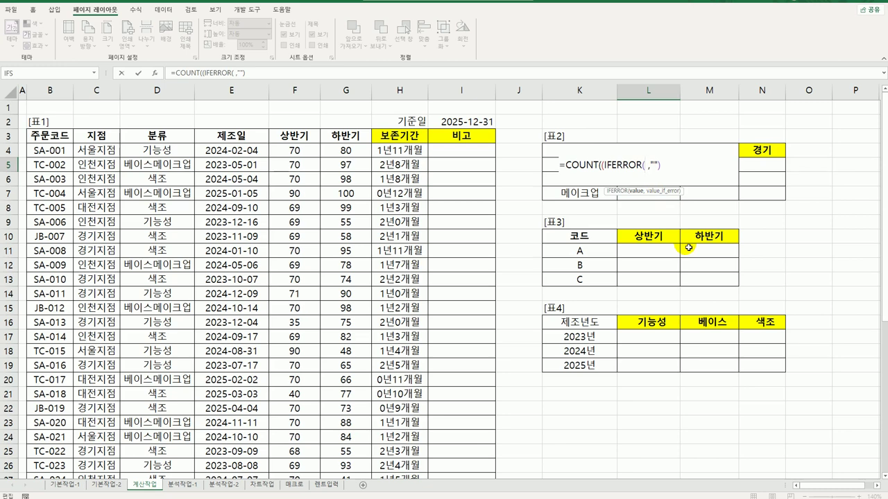
{"action": "type", "text": "find"}
{"action": "key", "text": "Tab"}
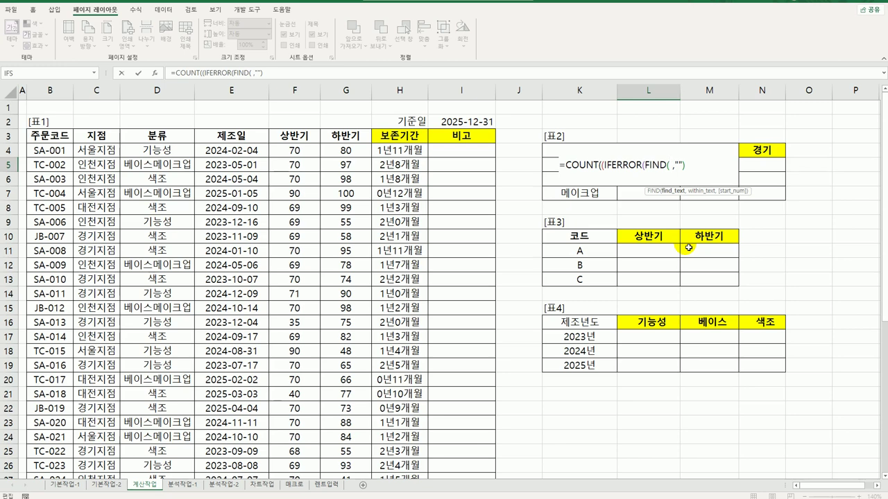
{"action": "left_click", "coordinate": [519, 167]}
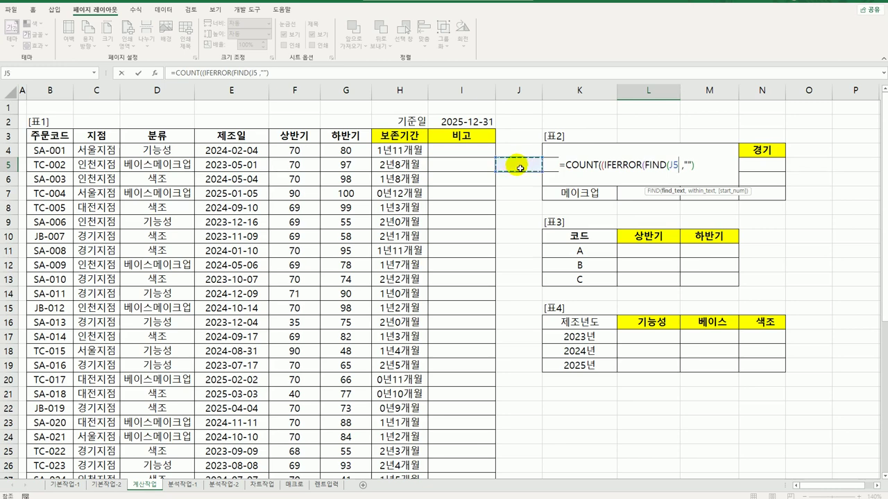
{"action": "key", "text": "Right"}
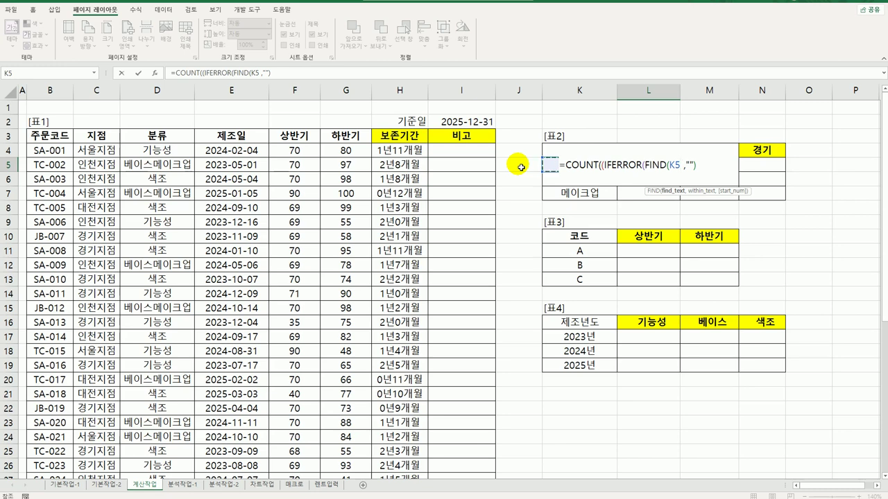
{"action": "key", "text": "F4"}
{"action": "key", "text": "F4"}
{"action": "key", "text": "F4"}
{"action": "type", "text": ","}
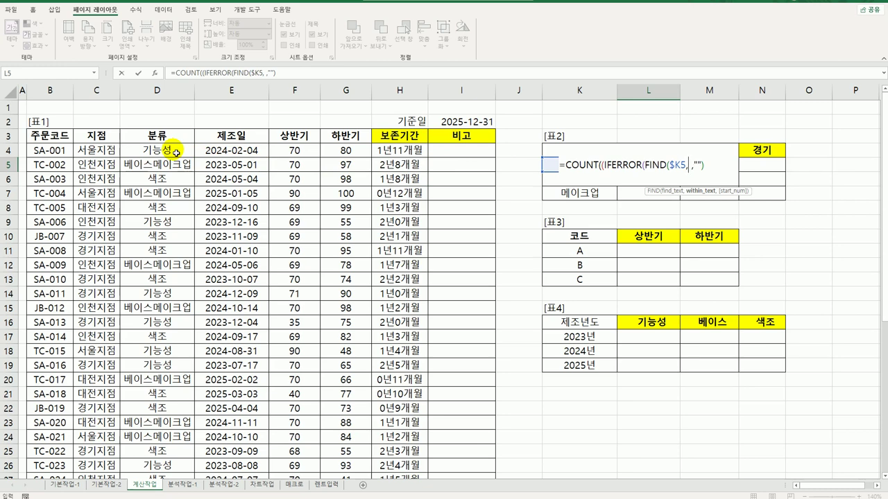
Set FIND's within-text range to the 분류 data $D$4:$D$33, close the function and remove the extra space before the comma.
{"action": "left_click_drag", "start_coordinate": [177, 152], "coordinate": [162, 452]}
{"action": "scroll", "coordinate": [180, 421], "scroll_direction": "up", "scroll_amount": 2}
{"action": "scroll", "coordinate": [180, 421], "scroll_direction": "up", "scroll_amount": 1}
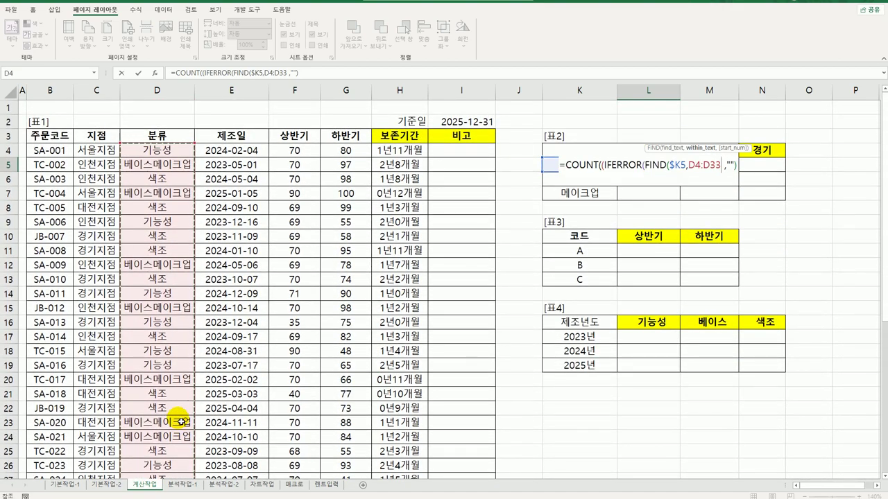
{"action": "key", "text": "F4"}
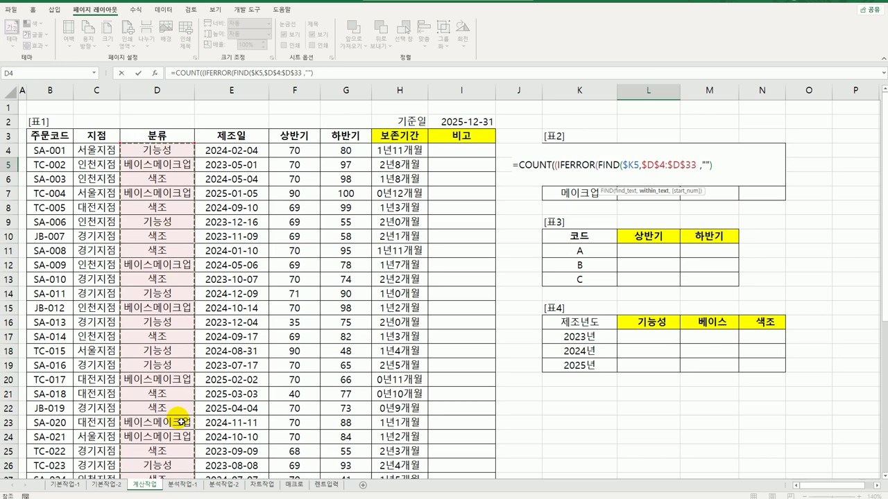
{"action": "type", "text": ")"}
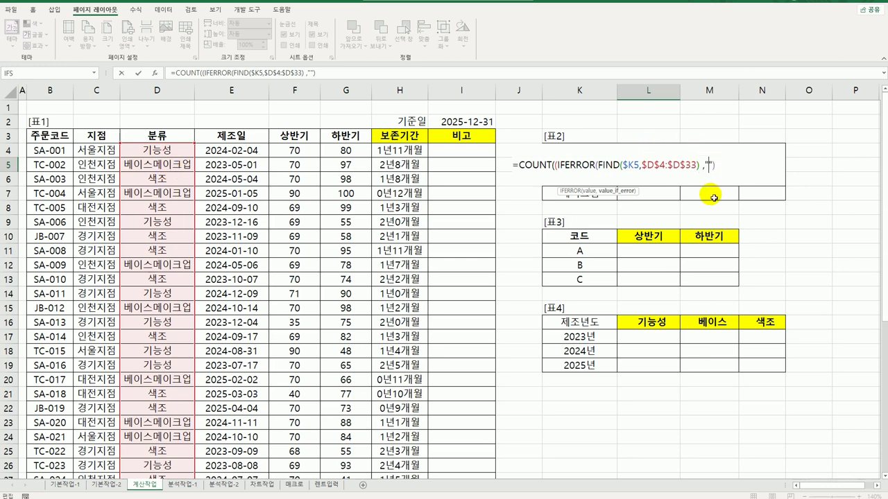
{"action": "left_click", "coordinate": [704, 171]}
{"action": "key", "text": "Left"}
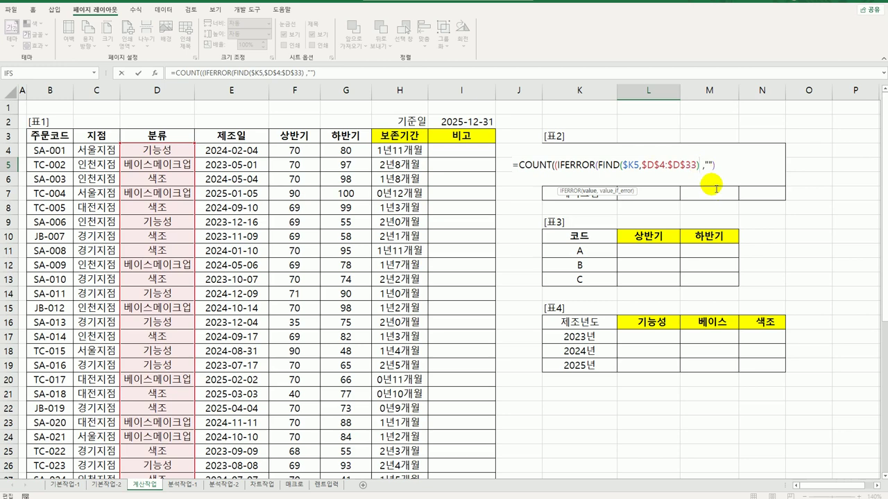
{"action": "key", "text": "Delete"}
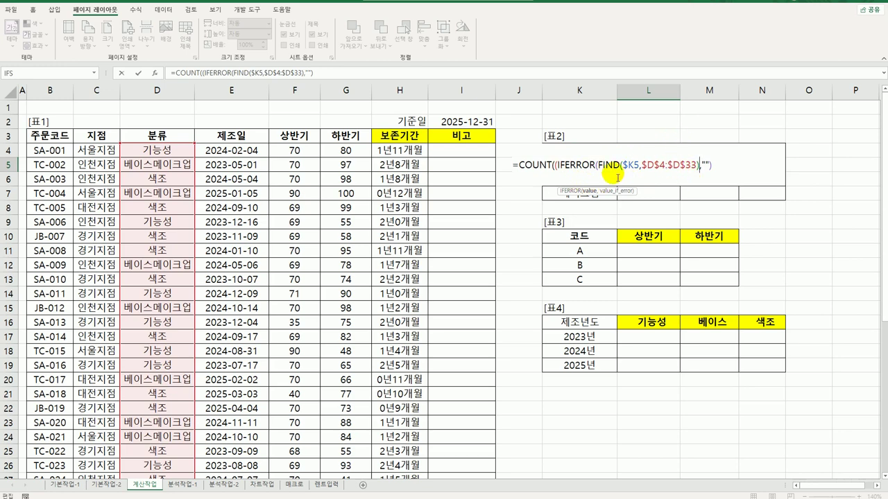
Close the first condition in L5 and multiply it by a second parenthesised IFERROR with "" as the error result.
{"action": "left_click", "coordinate": [727, 168]}
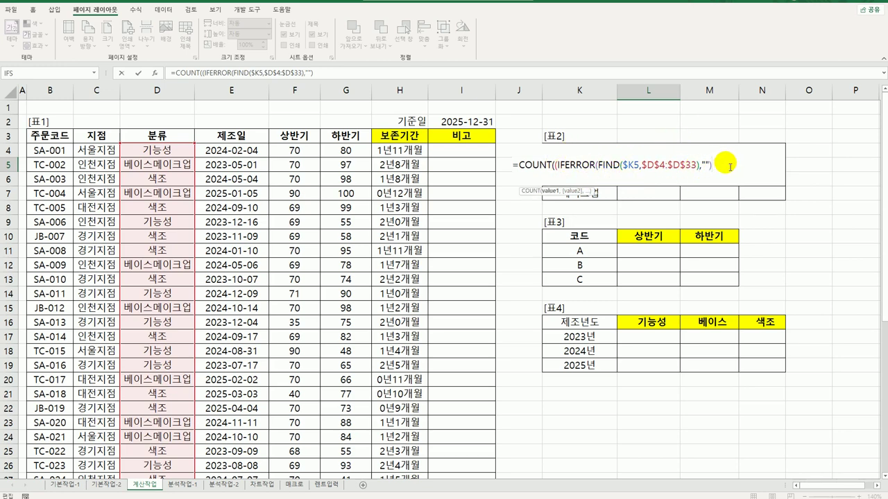
{"action": "type", "text": ")*("}
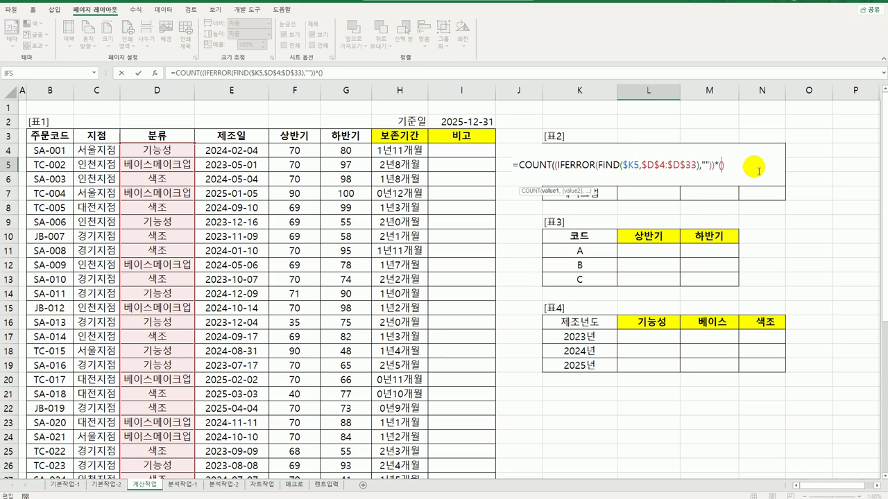
{"action": "type", "text": "if"}
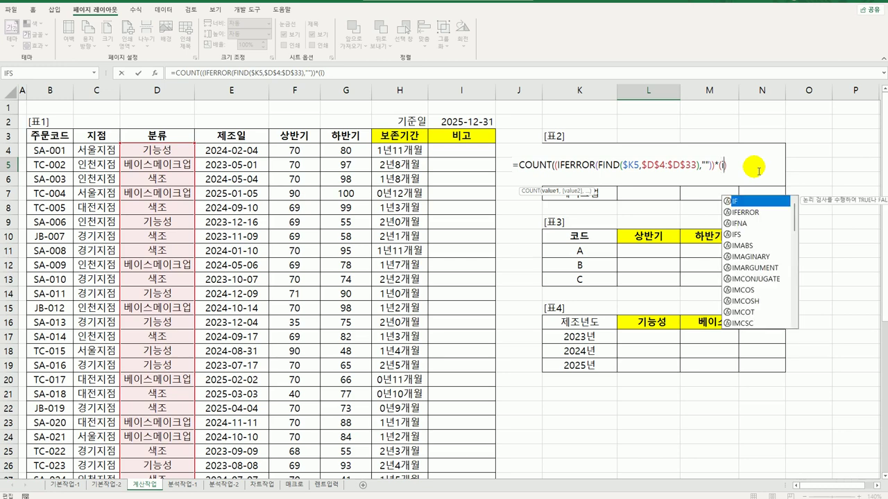
{"action": "key", "text": "Down"}
{"action": "key", "text": "Tab"}
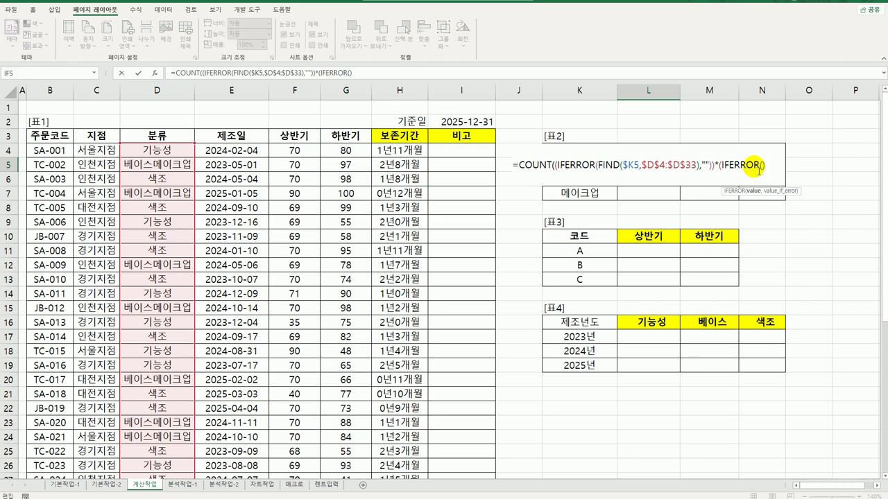
{"action": "type", "text": ",\"\")"}
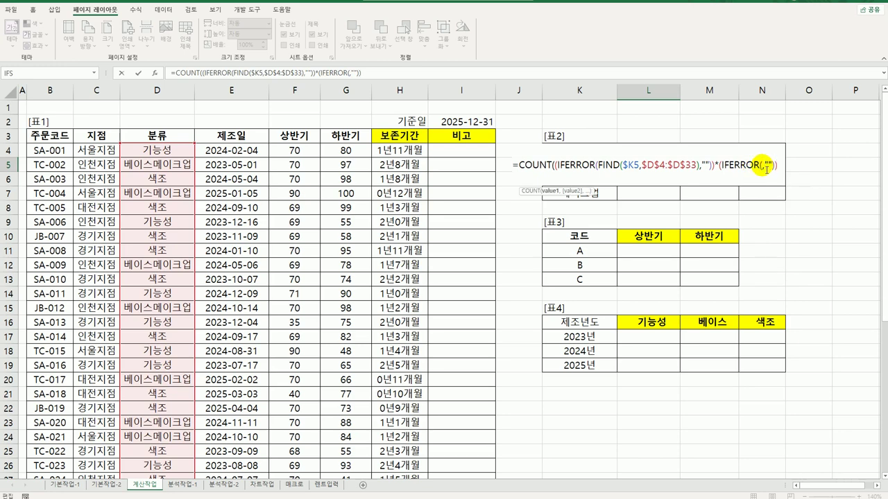
Insert FIND as the second IFERROR's value, using the row-locked reference L$4 as the search text.
{"action": "left_click", "coordinate": [761, 166]}
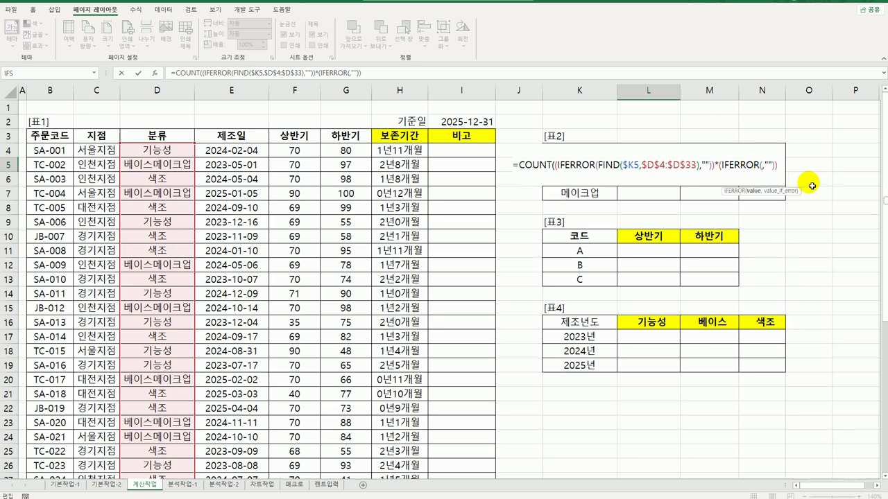
{"action": "type", "text": "find"}
{"action": "key", "text": "Tab"}
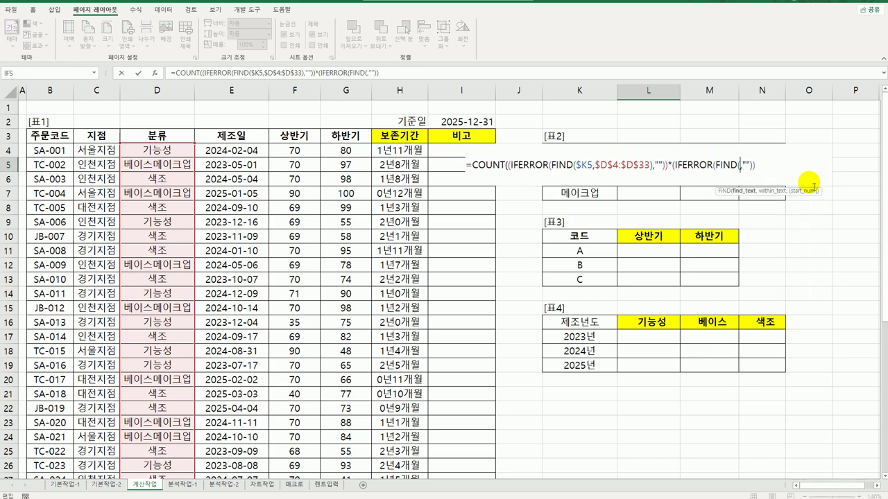
{"action": "left_click", "coordinate": [645, 143]}
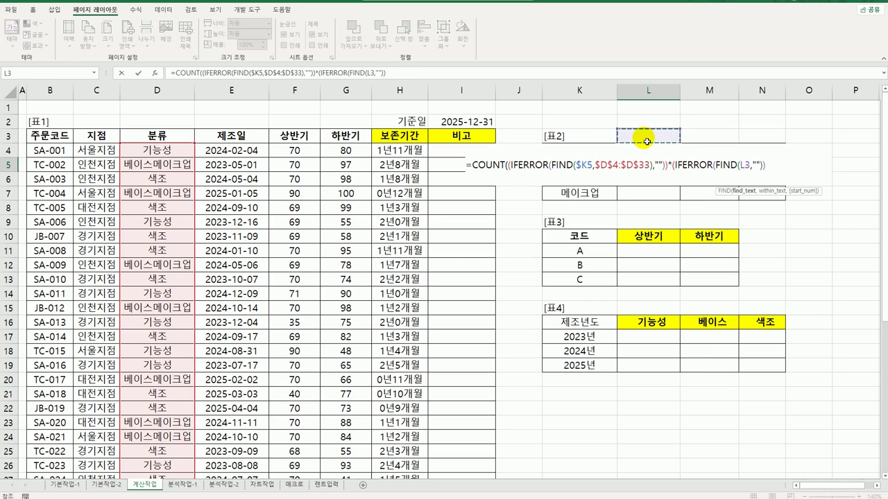
{"action": "key", "text": "Down"}
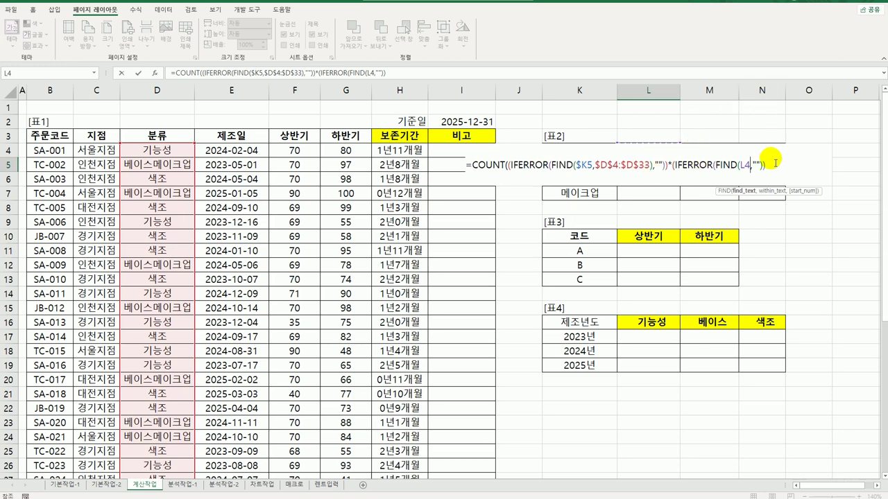
{"action": "key", "text": "F4"}
{"action": "key", "text": "F4"}
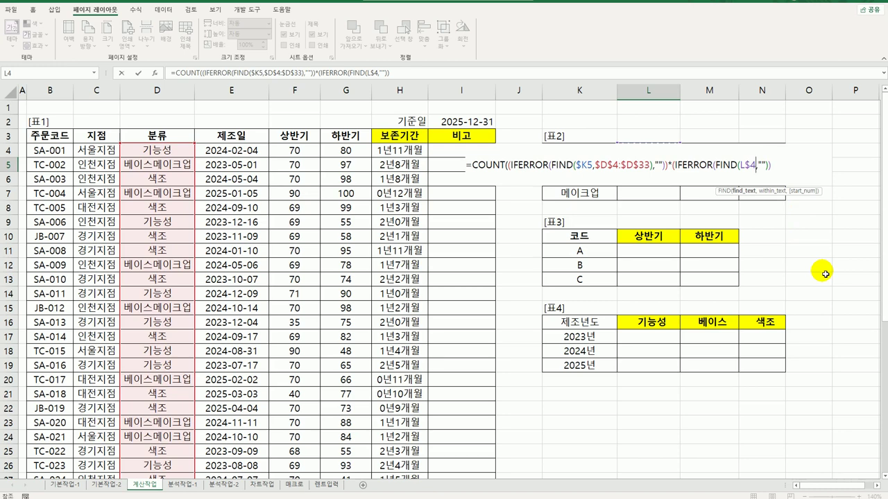
{"action": "key", "text": "Right"}
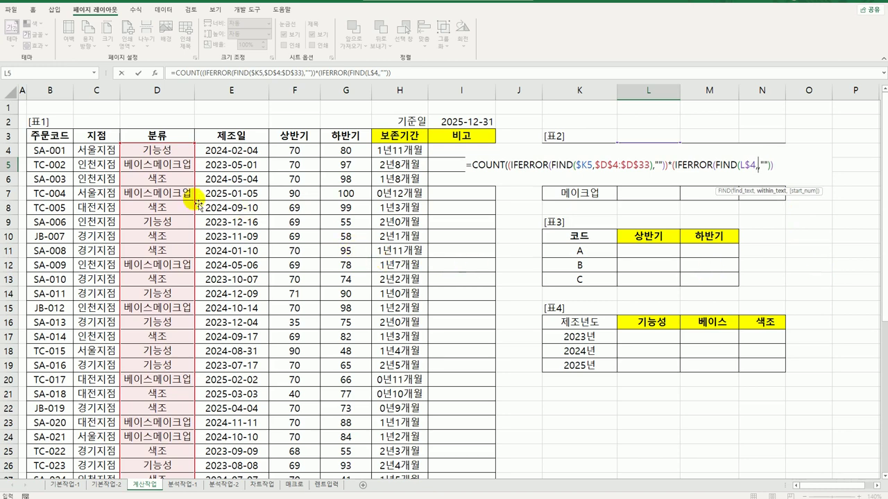
Set the second FIND's within-text range to the 지점 data $C$4:$C$33 and close the function.
{"action": "left_click_drag", "start_coordinate": [97, 151], "coordinate": [114, 452]}
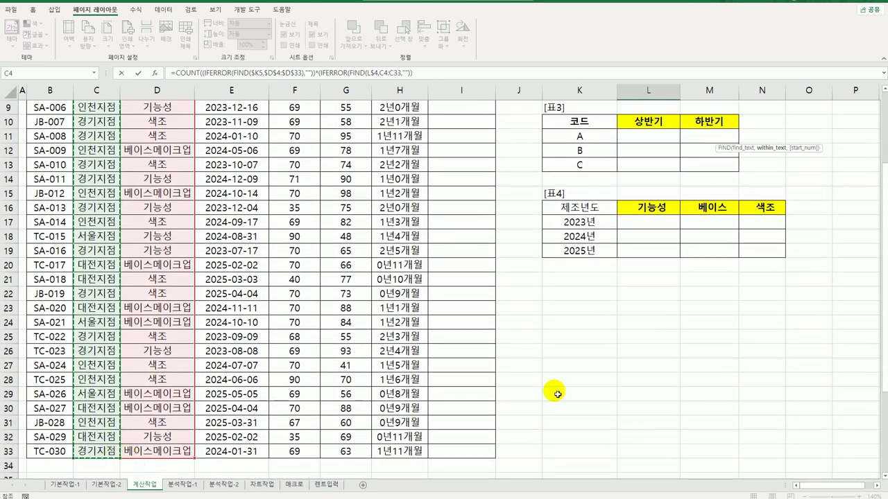
{"action": "scroll", "coordinate": [560, 388], "scroll_direction": "up", "scroll_amount": 3}
{"action": "key", "text": "F4"}
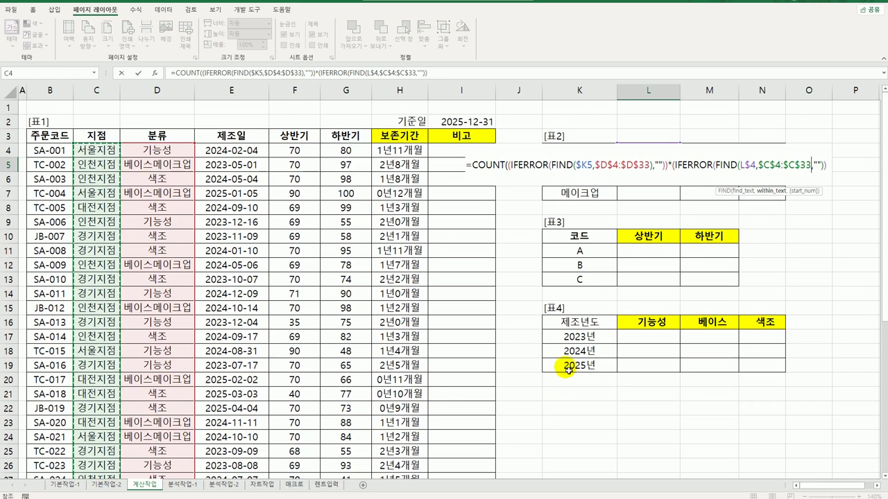
{"action": "type", "text": ")"}
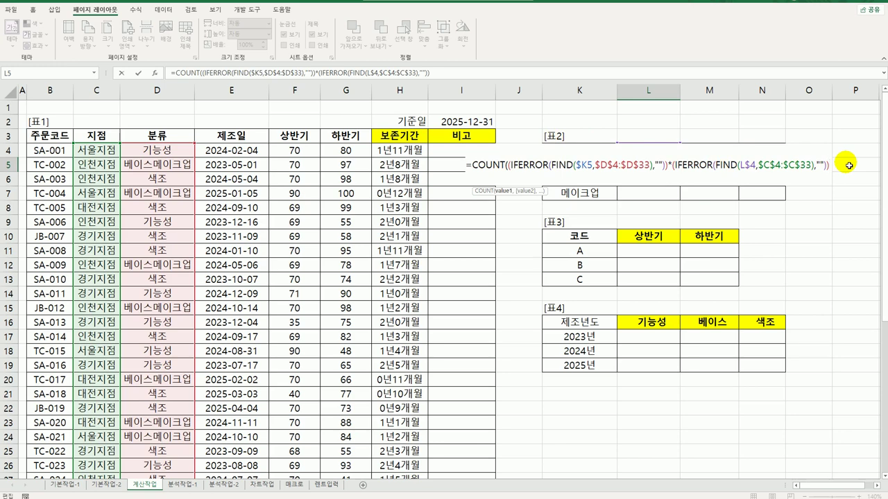
Close the COUNT function in L5, append &"건" and enter the formula as an array formula.
{"action": "type", "text": ")"}
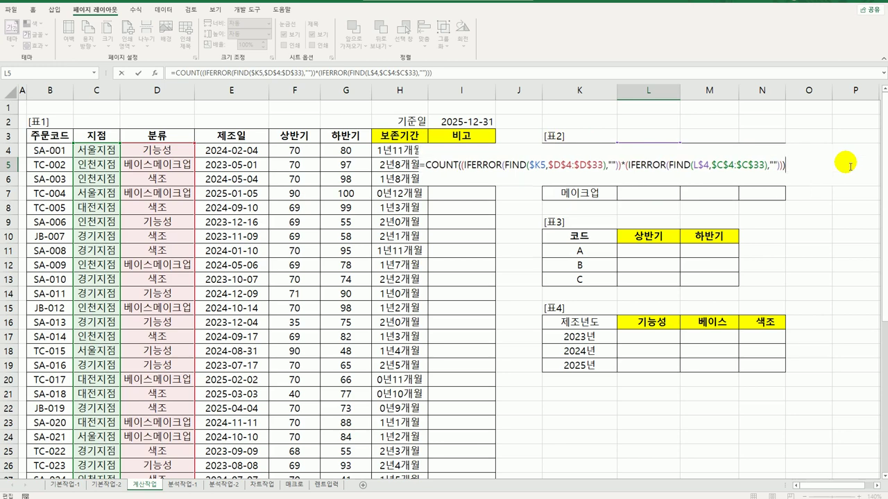
{"action": "type", "text": "&\"건\""}
{"action": "key", "text": "ctrl+shift+Return"}
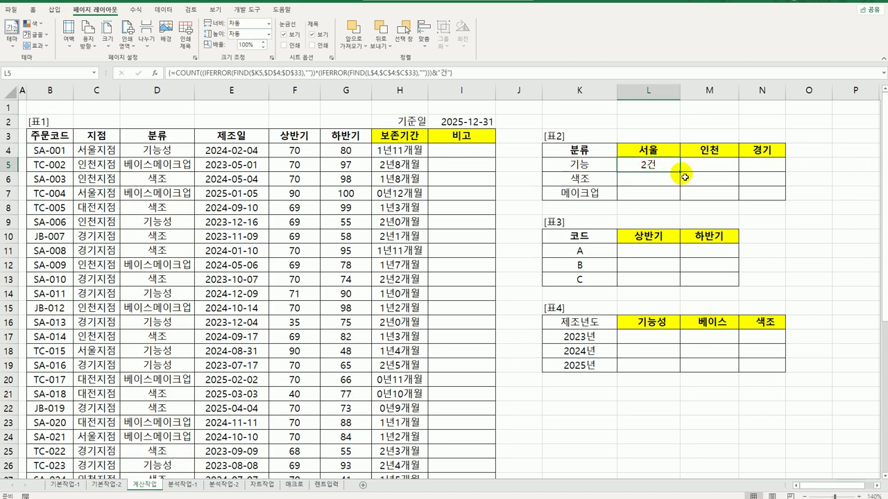
Fill the array count formula from L5 across the 표2 grid L5:N7.
{"action": "left_click_drag", "start_coordinate": [683, 174], "coordinate": [770, 203]}
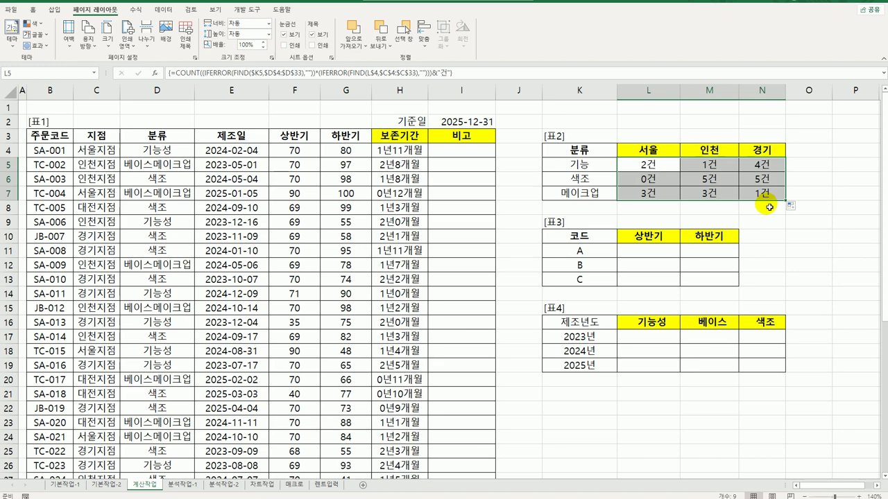
Start a COUNTIFS formula in L11 of 표3 with the row-locked 상반기 range F$4:F$33 as the first criteria range.
{"action": "left_click", "coordinate": [647, 255]}
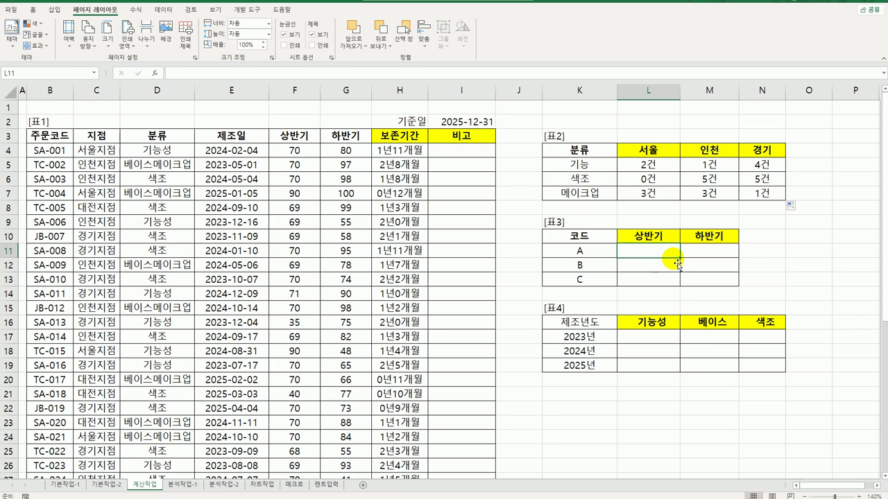
{"action": "type", "text": "="}
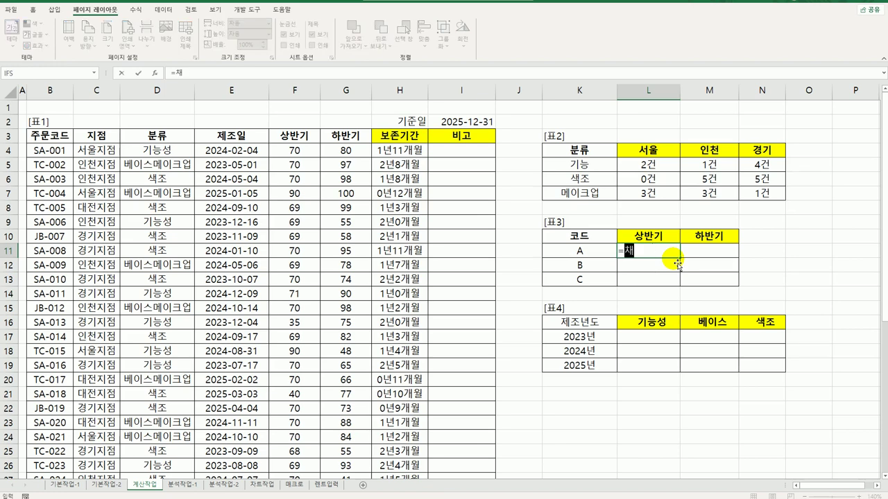
{"action": "type", "text": "countifs"}
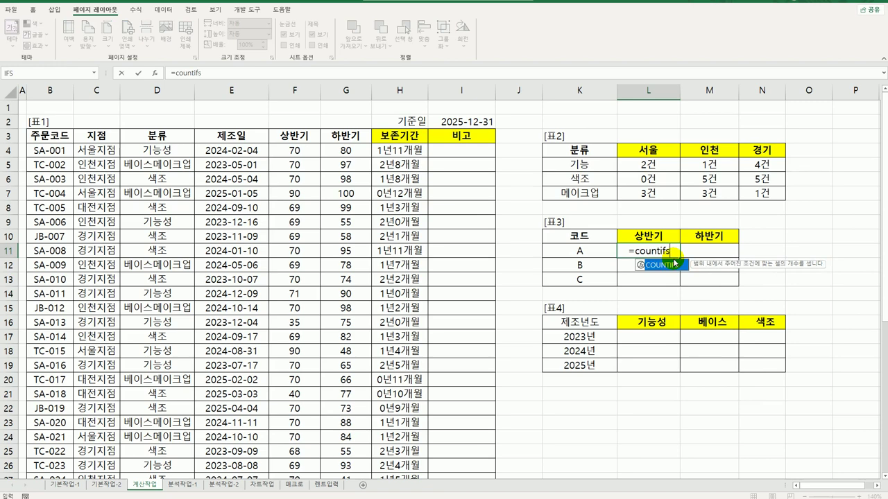
{"action": "key", "text": "Tab"}
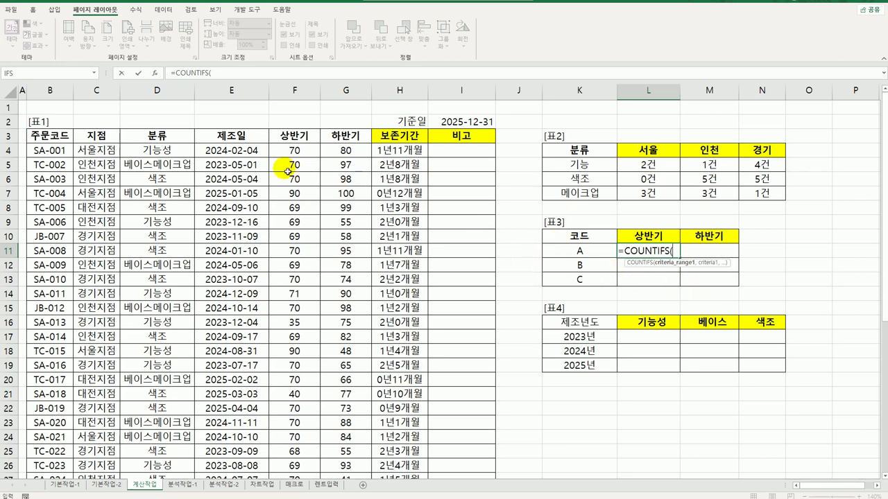
{"action": "left_click_drag", "start_coordinate": [292, 152], "coordinate": [353, 441]}
{"action": "scroll", "coordinate": [763, 386], "scroll_direction": "up", "scroll_amount": 3}
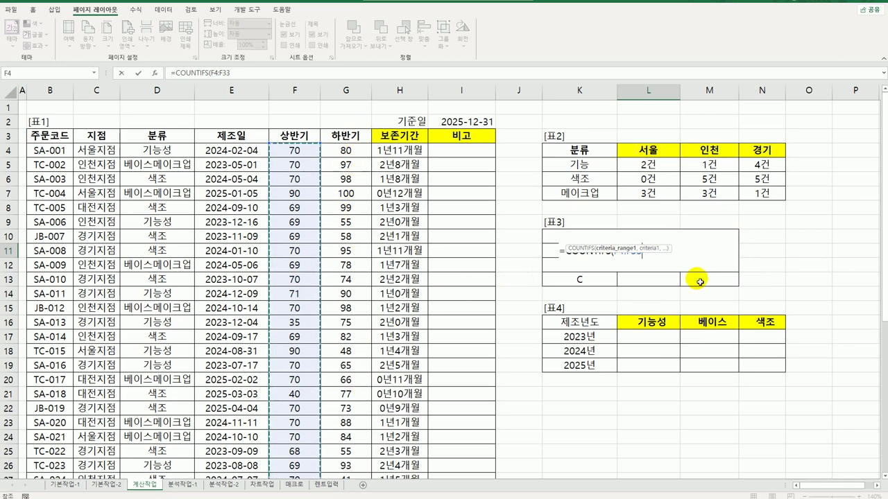
{"action": "key", "text": "F4"}
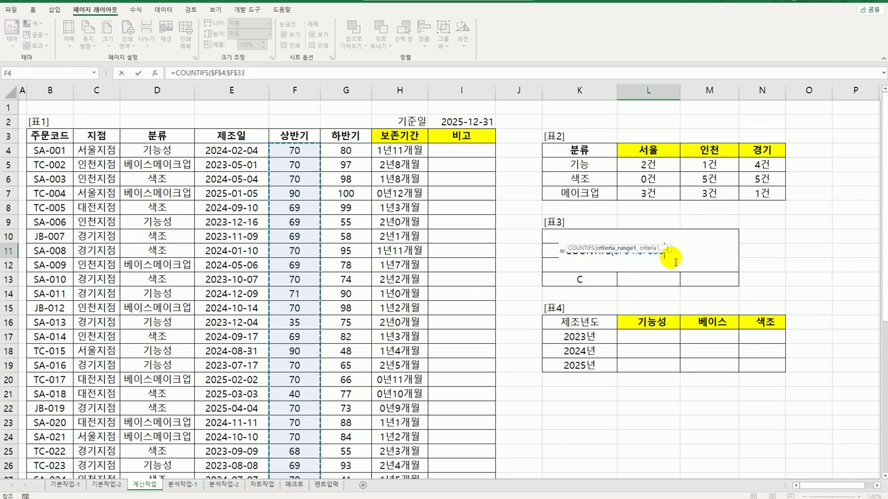
{"action": "key", "text": "F4"}
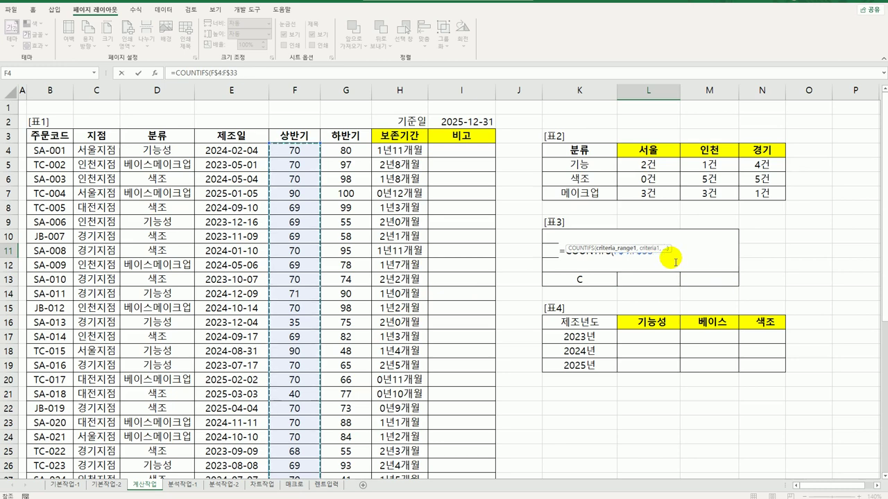
{"action": "type", "text": ","}
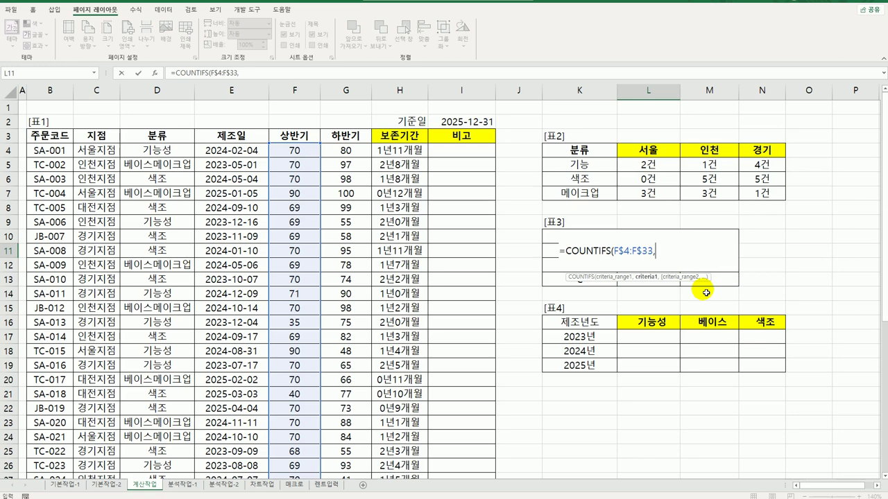
Set the first COUNTIFS criterion to ">=70" and continue in the function arguments dialog with the second criteria range.
{"action": "type", "text": "=70\","}
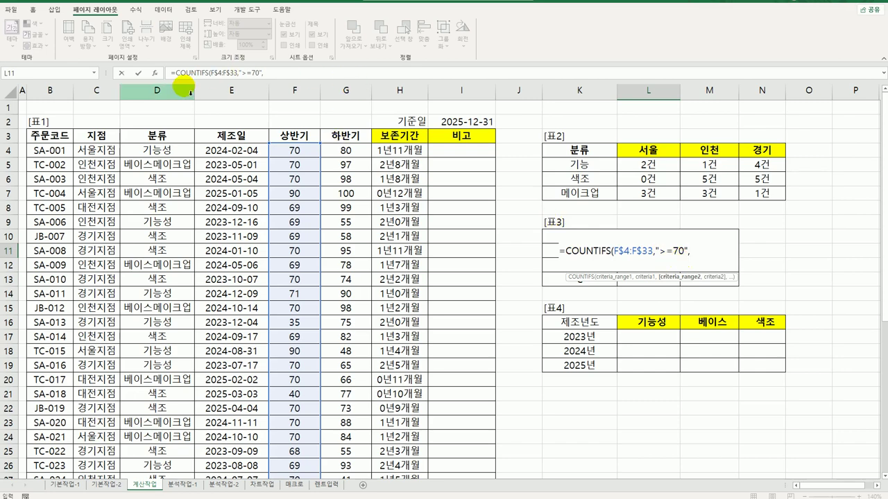
{"action": "left_click", "coordinate": [157, 76]}
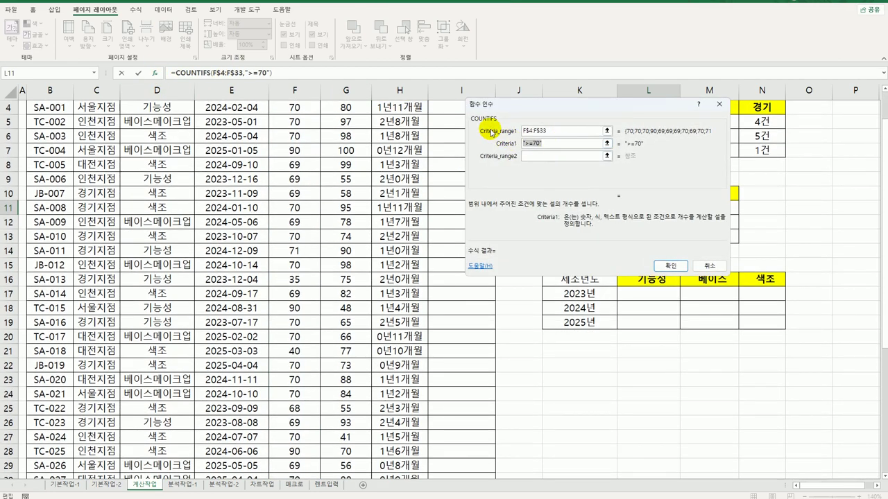
{"action": "type", "text": ">=70"}
{"action": "left_click", "coordinate": [555, 157]}
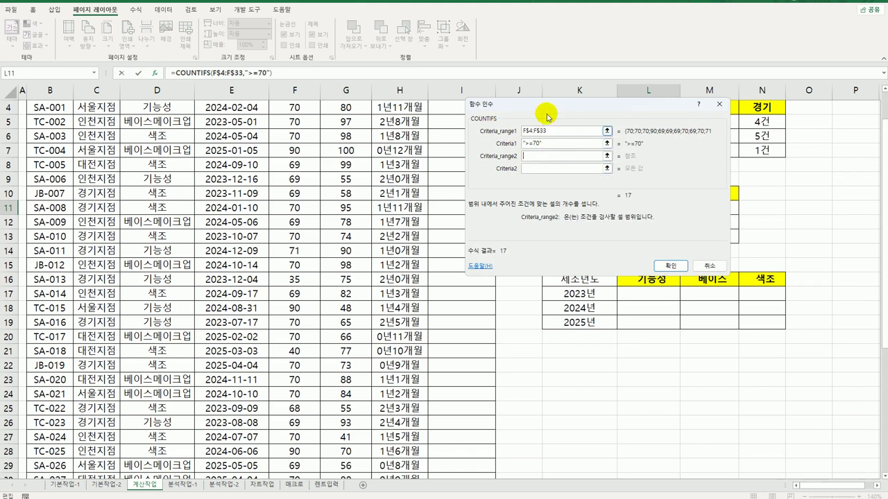
Set the second criteria range to the absolute 주문코드 range $B$4:$B$33.
{"action": "scroll", "coordinate": [333, 299], "scroll_direction": "up", "scroll_amount": 1}
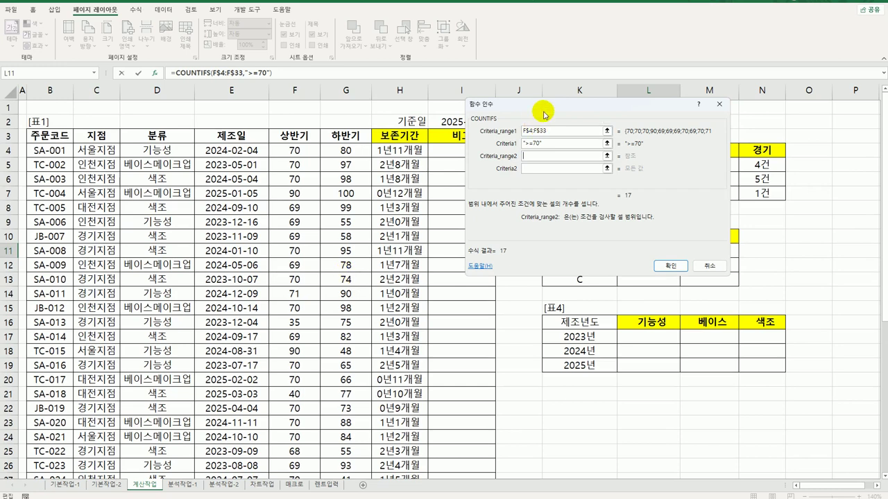
{"action": "left_click_drag", "start_coordinate": [544, 107], "coordinate": [526, 280]}
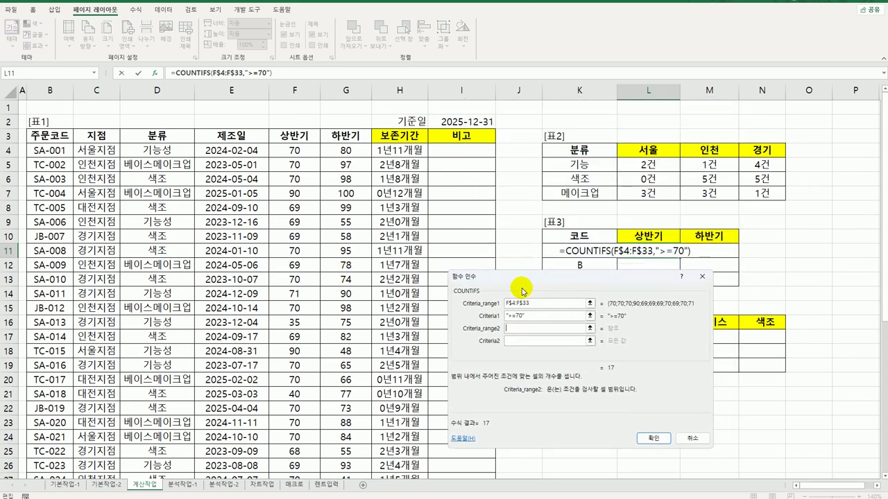
{"action": "left_click", "coordinate": [520, 332]}
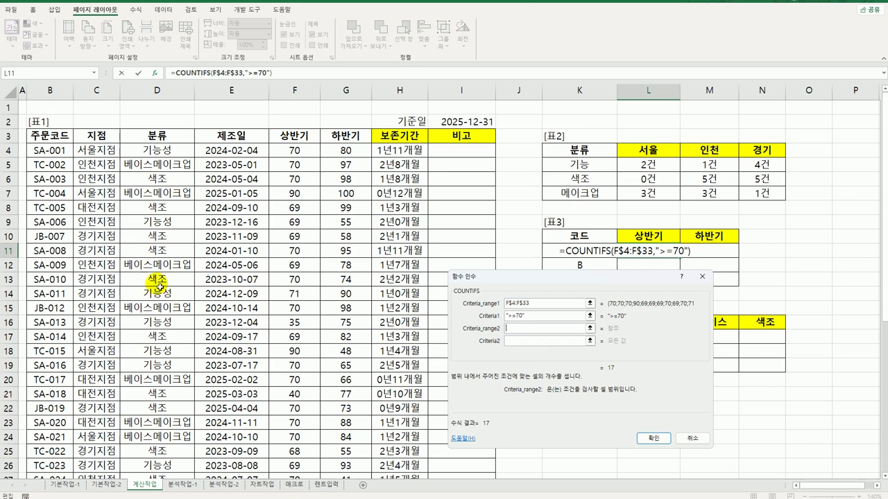
{"action": "left_click_drag", "start_coordinate": [60, 152], "coordinate": [61, 452]}
{"action": "scroll", "coordinate": [341, 379], "scroll_direction": "up", "scroll_amount": 3}
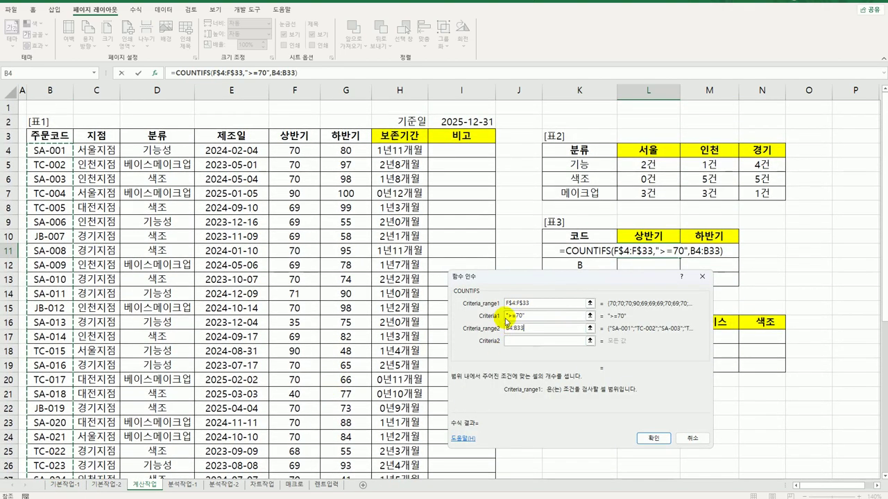
{"action": "key", "text": "F4"}
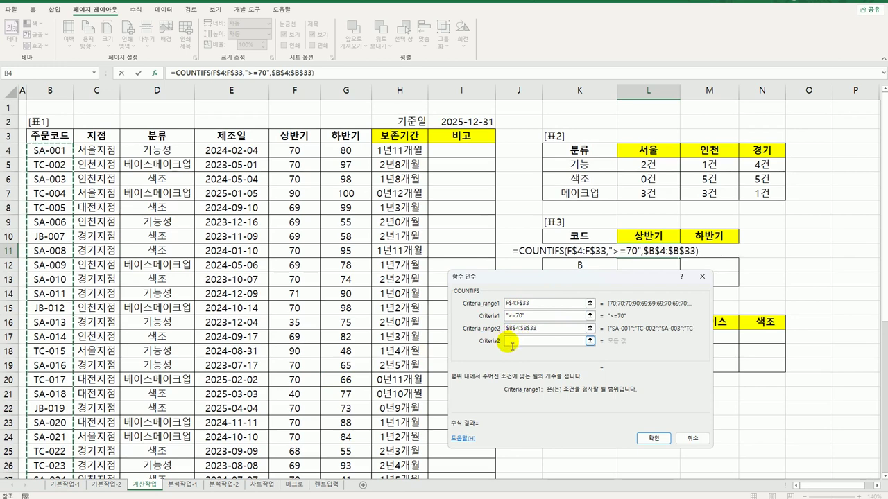
Start the second criterion as the wildcard ? joined with & to the code cell K11.
{"action": "left_click", "coordinate": [511, 341]}
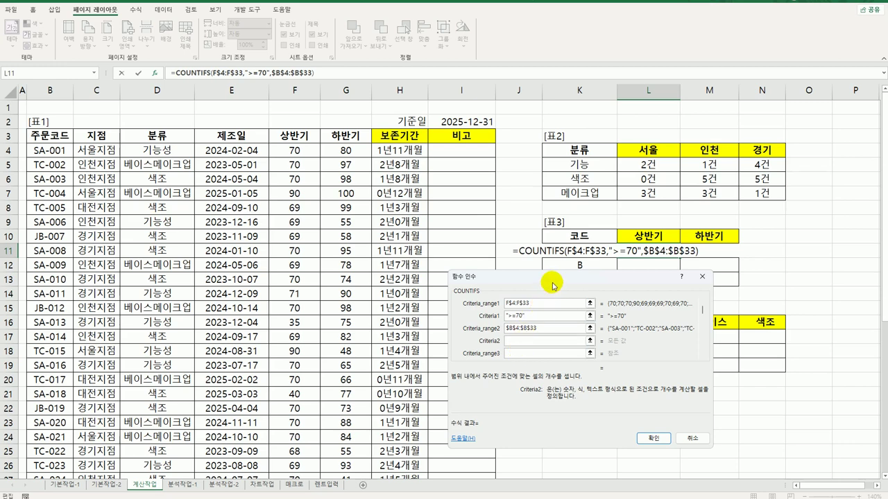
{"action": "left_click_drag", "start_coordinate": [553, 282], "coordinate": [305, 171]}
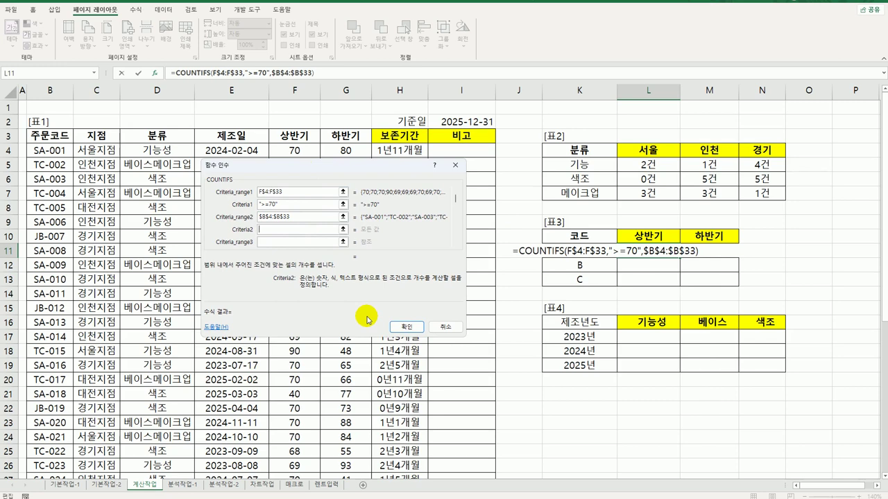
{"action": "type", "text": "?"}
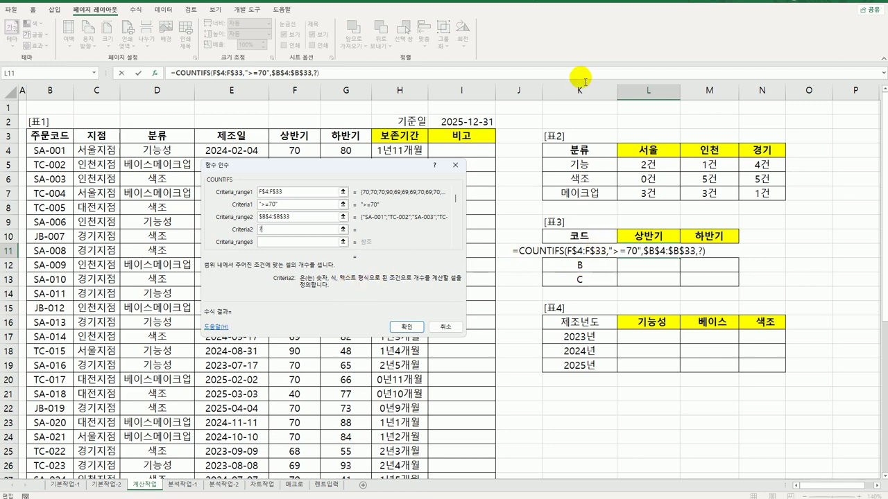
{"action": "type", "text": "+"}
{"action": "left_click", "coordinate": [593, 255]}
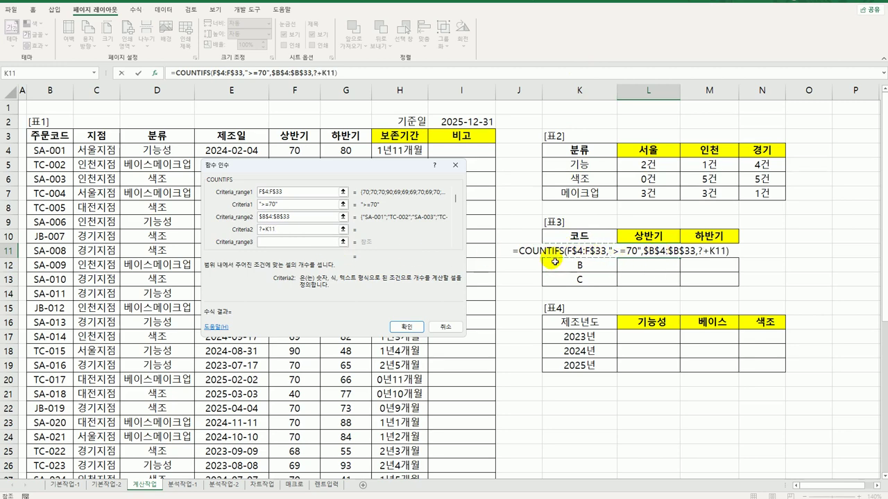
{"action": "double_click", "coordinate": [263, 229]}
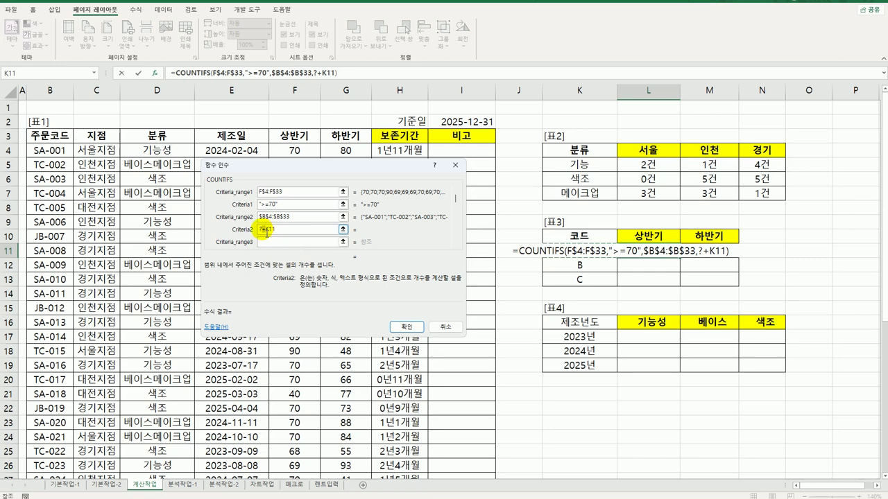
{"action": "type", "text": "&"}
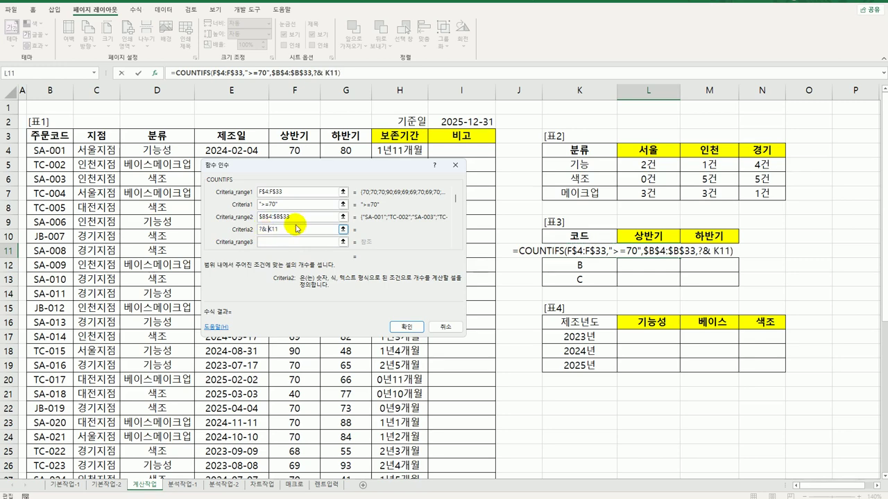
{"action": "key", "text": "Left"}
{"action": "key", "text": "Left"}
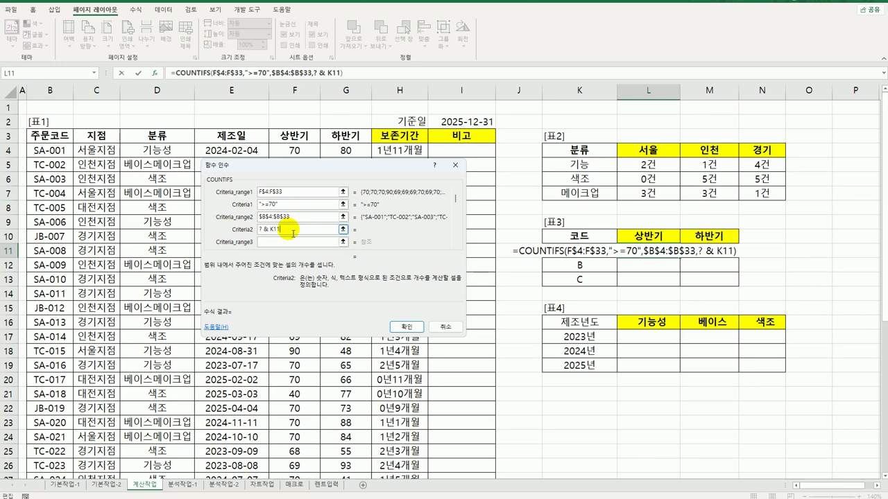
Lock the column of the code reference as $K11 and append another & operator.
{"action": "key", "text": "F4"}
{"action": "key", "text": "F4"}
{"action": "key", "text": "F4"}
{"action": "type", "text": "&"}
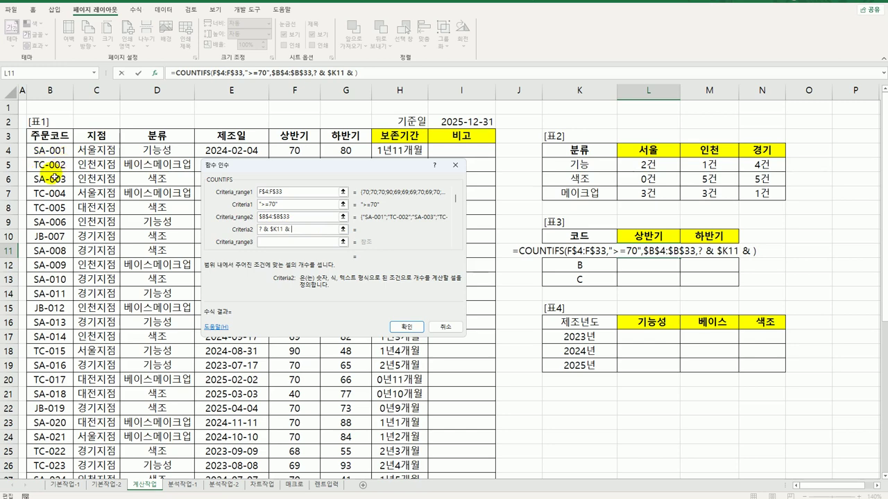
Complete the second criterion with the wildcard * after $K11 &.
{"action": "left_click", "coordinate": [304, 231]}
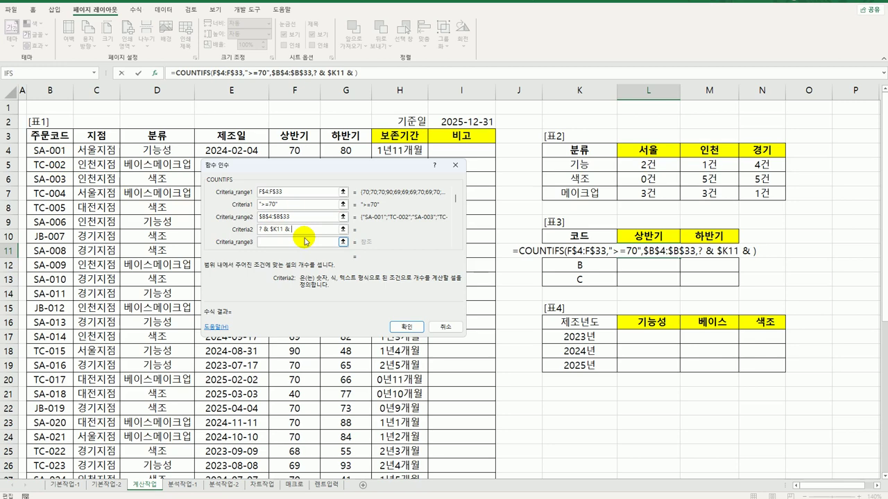
{"action": "type", "text": "?"}
{"action": "type", "text": "???"}
{"action": "key", "text": "shift+Left"}
{"action": "key", "text": "shift+Left"}
{"action": "key", "text": "shift+Left"}
{"action": "key", "text": "shift+Left"}
{"action": "type", "text": "*"}
{"action": "left_click", "coordinate": [297, 244]}
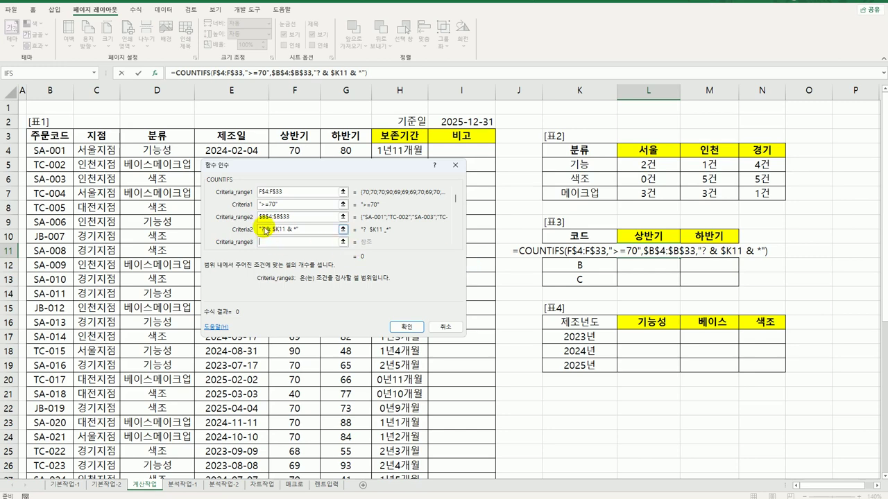
Quote each wildcard separately so the second criterion reads "?" & $K11 & "*", and confirm the COUNTIFS arguments.
{"action": "left_click", "coordinate": [266, 232]}
{"action": "type", "text": "\""}
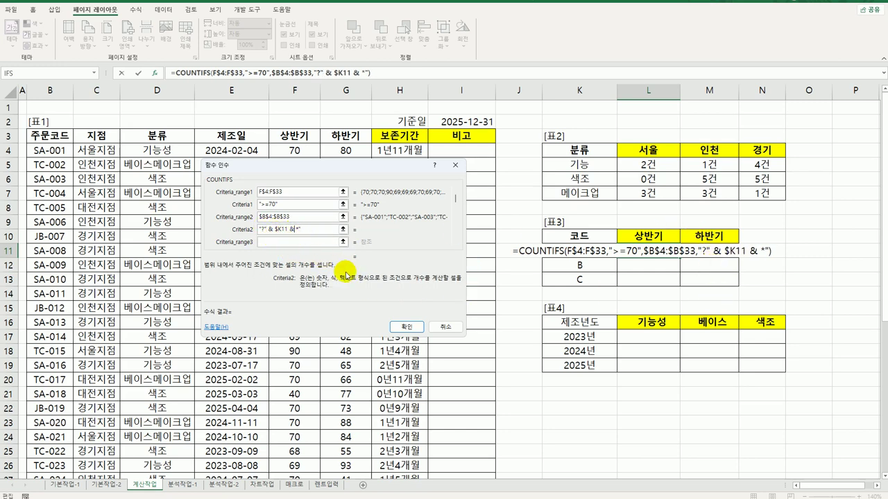
{"action": "left_click", "coordinate": [296, 230]}
{"action": "type", "text": "\""}
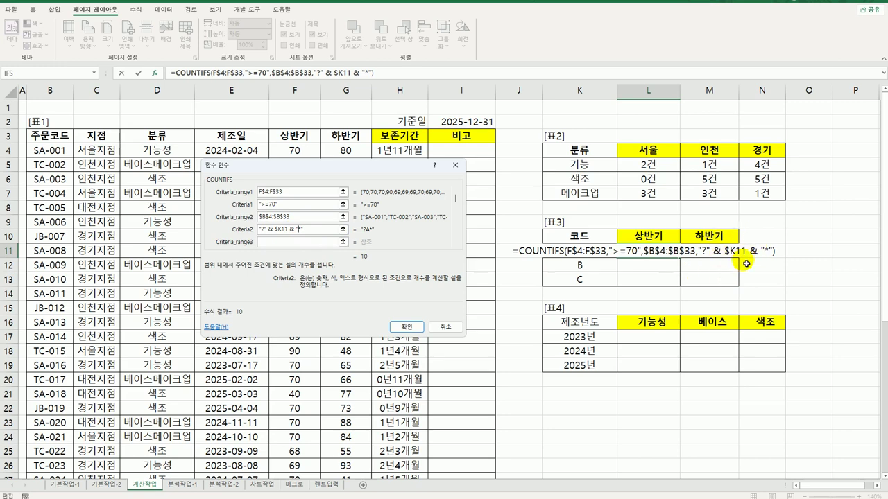
{"action": "left_click", "coordinate": [409, 327]}
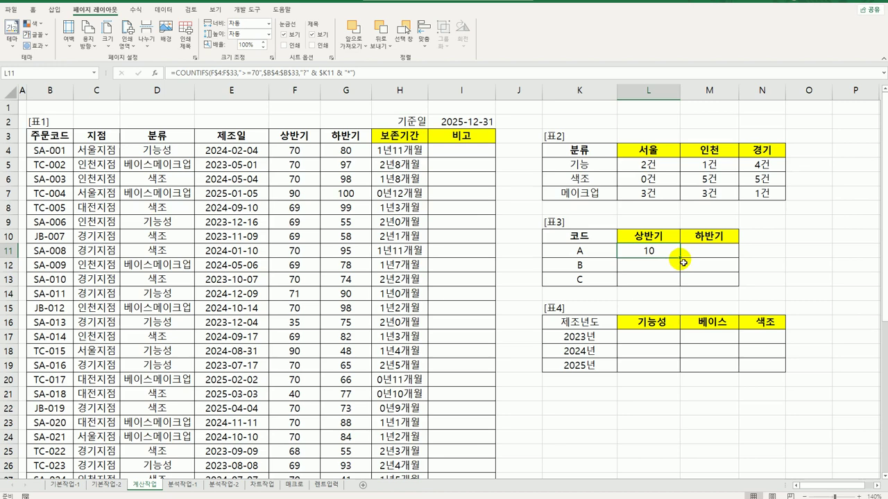
Fill the COUNTIFS formula from L11 across the 표3 grid L11:M13 and check the copied formulas.
{"action": "left_click_drag", "start_coordinate": [683, 260], "coordinate": [726, 293]}
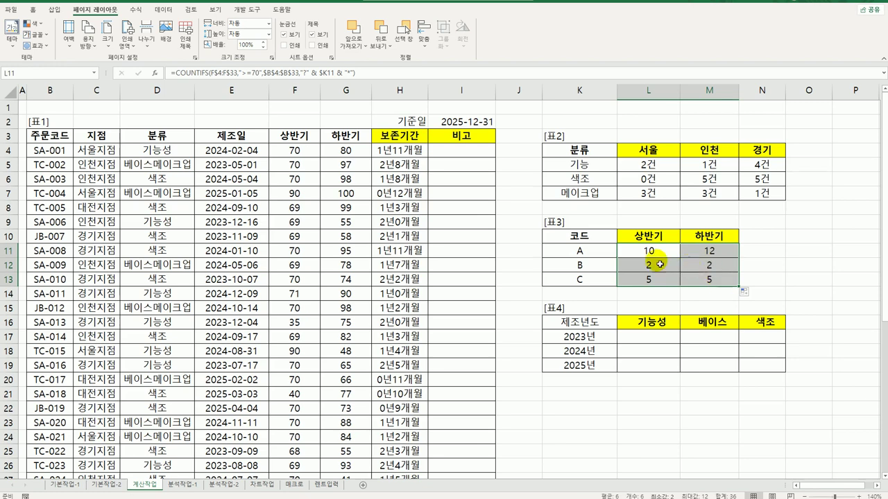
{"action": "left_click", "coordinate": [649, 264]}
{"action": "left_click", "coordinate": [650, 279]}
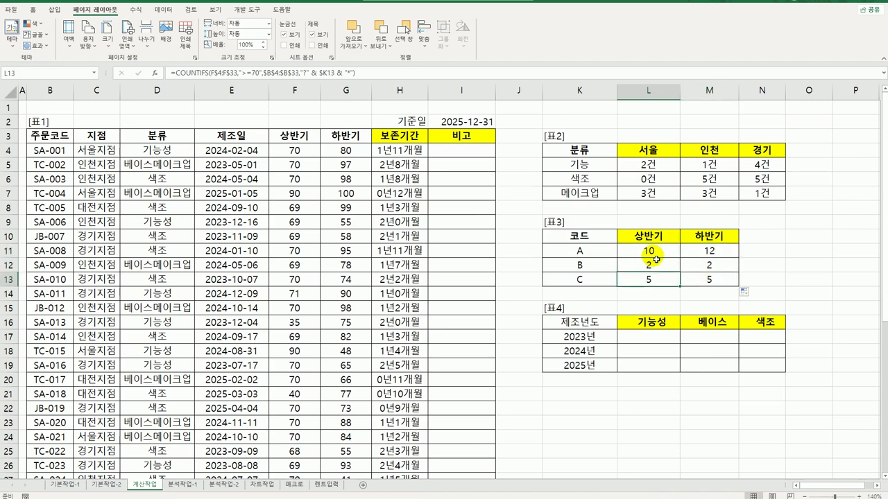
Open the COUNTIFS formula in L11 and examine its second criterion and the $K11 reference.
{"action": "double_click", "coordinate": [651, 251]}
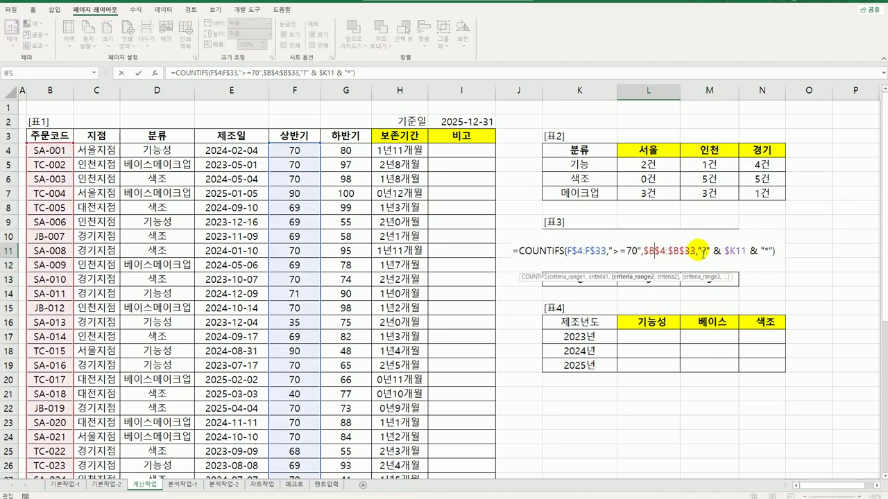
{"action": "left_click_drag", "start_coordinate": [698, 251], "coordinate": [776, 257]}
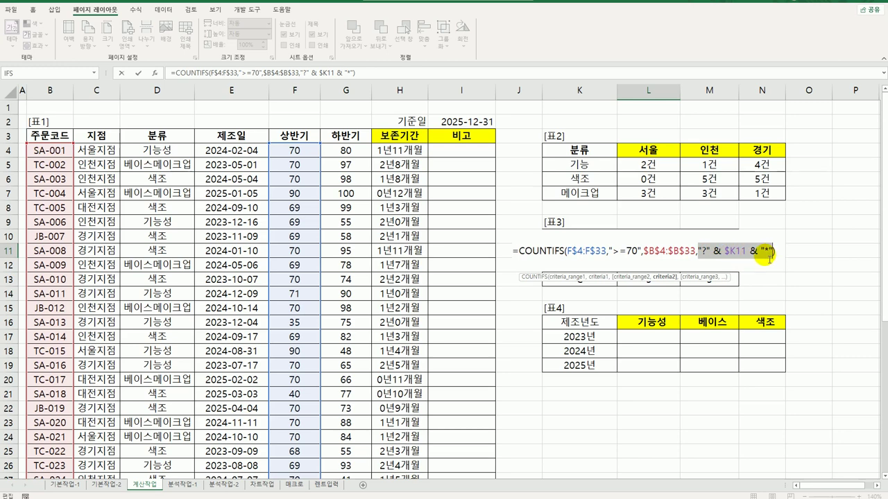
{"action": "double_click", "coordinate": [731, 254]}
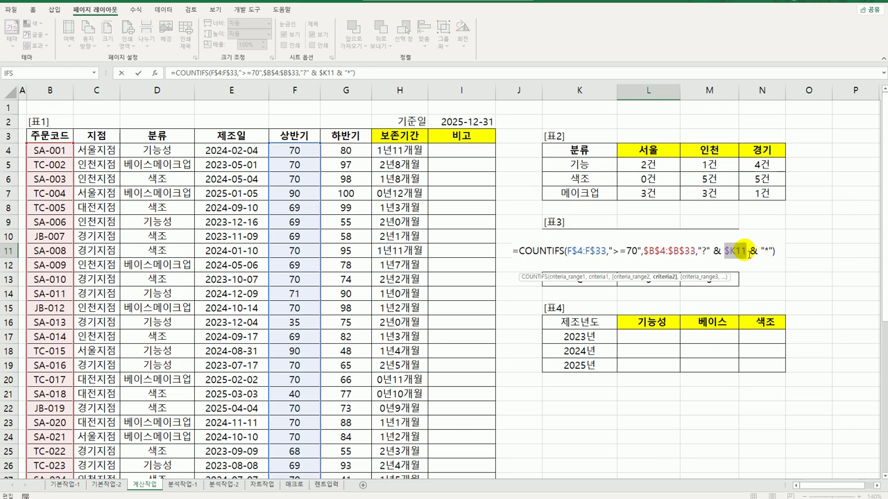
Close the L11 formula, and start L17 of 표4 with =AVERAGE(IF(()*(), leaving two empty multiplied conditions.
{"action": "key", "text": "ctrl+Return"}
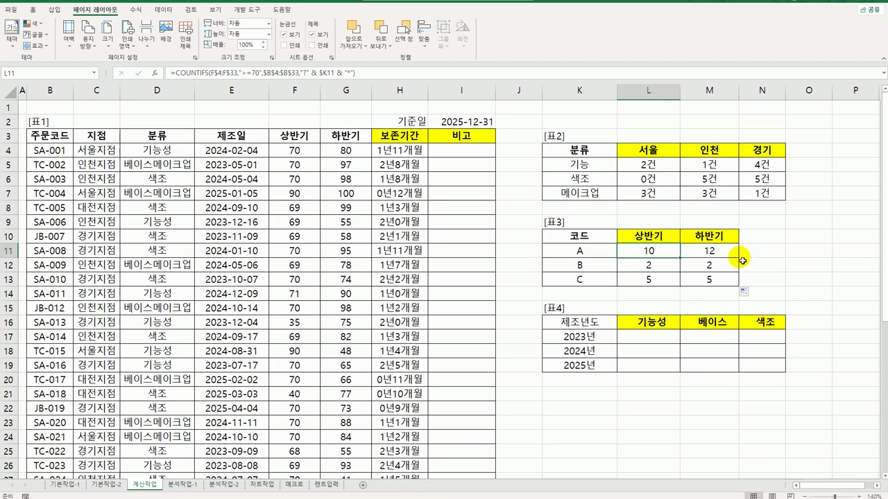
{"action": "left_click", "coordinate": [644, 342]}
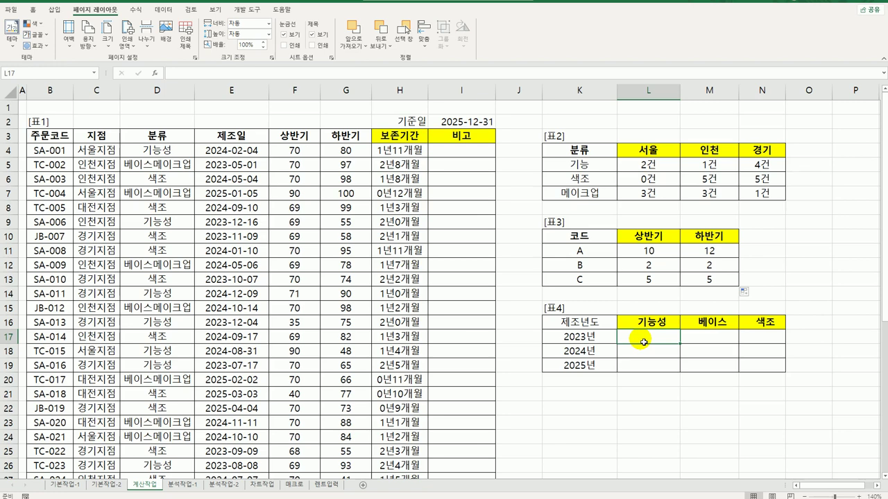
{"action": "left_click_drag", "start_coordinate": [644, 342], "coordinate": [762, 373]}
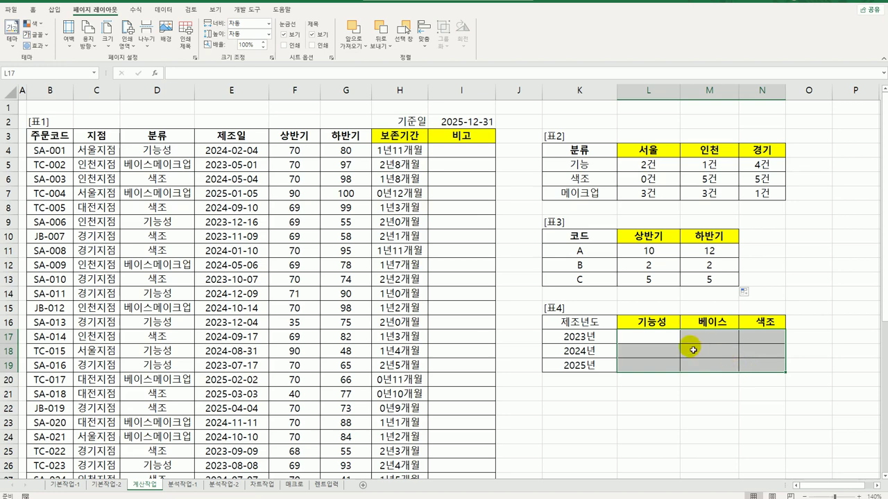
{"action": "left_click", "coordinate": [653, 338]}
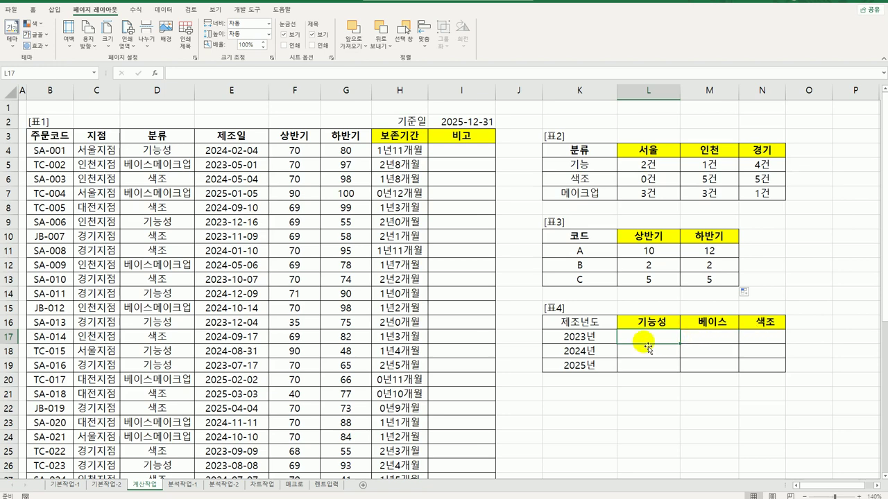
{"action": "type", "text": "=av"}
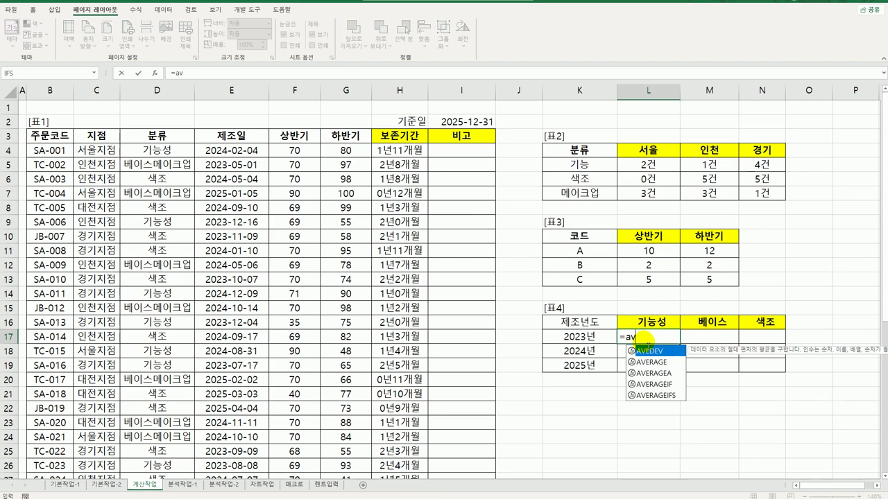
{"action": "key", "text": "Down"}
{"action": "key", "text": "Tab"}
{"action": "type", "text": "if("}
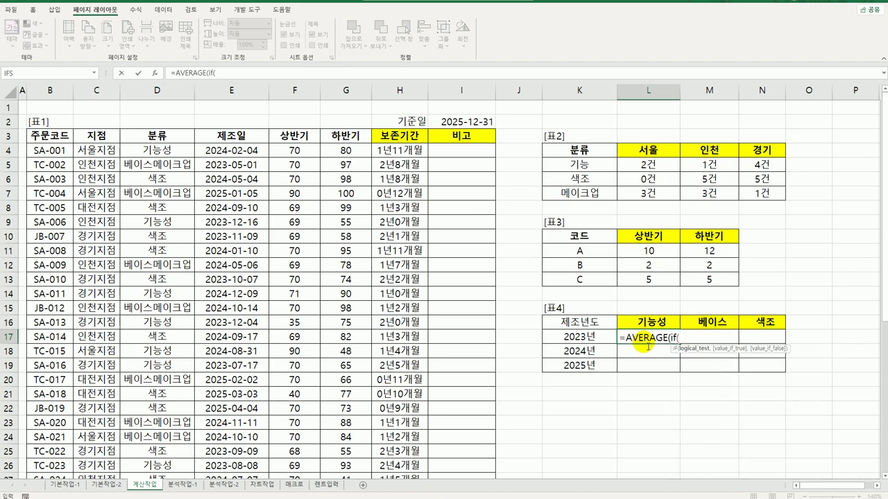
{"action": "type", "text": "("}
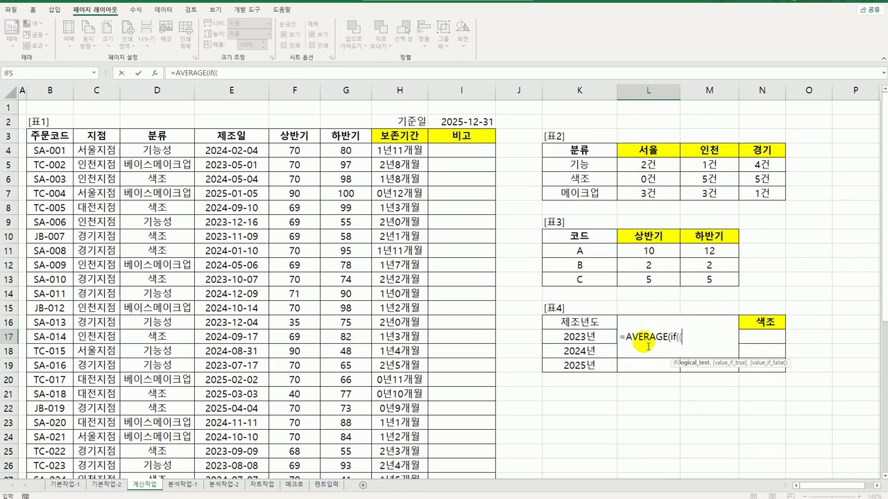
{"action": "type", "text": ")*"}
{"action": "type", "text": "(),"}
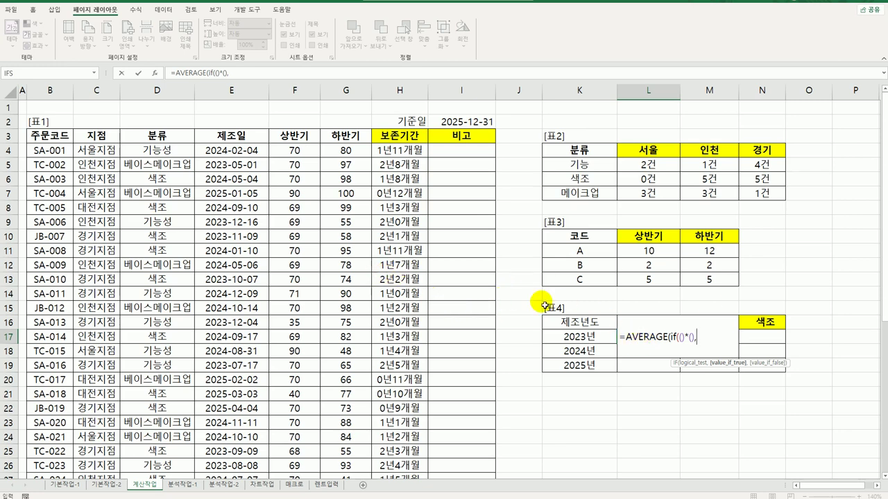
Add the 상반기 scores as the absolute range $F$4:$F$33 for the IF result and close both functions.
{"action": "left_click_drag", "start_coordinate": [294, 149], "coordinate": [307, 435]}
{"action": "scroll", "coordinate": [463, 363], "scroll_direction": "up", "scroll_amount": 1}
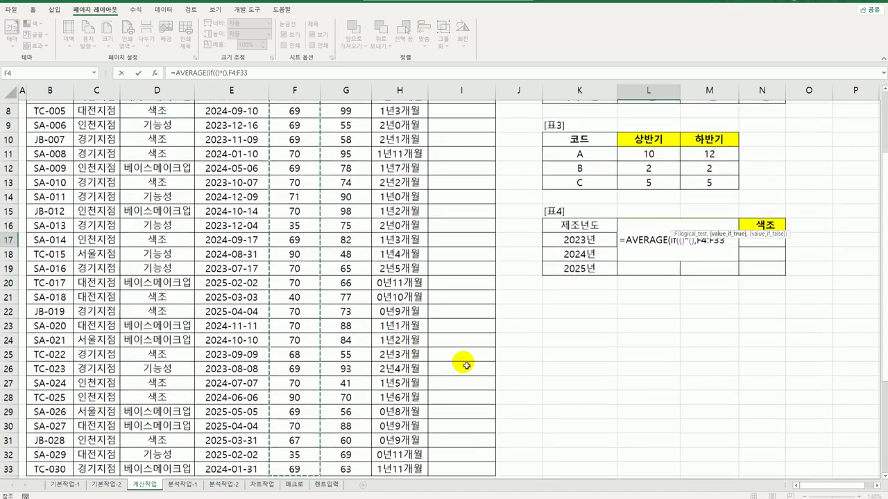
{"action": "scroll", "coordinate": [466, 365], "scroll_direction": "up", "scroll_amount": 3}
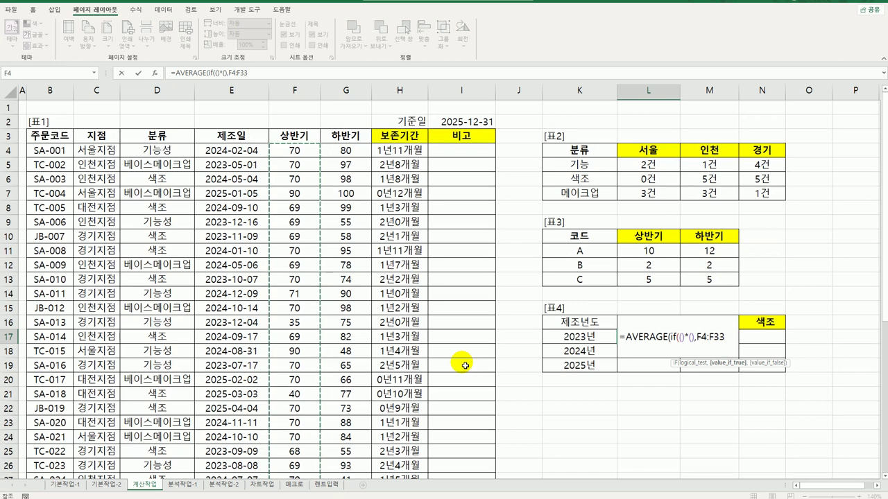
{"action": "key", "text": "F4"}
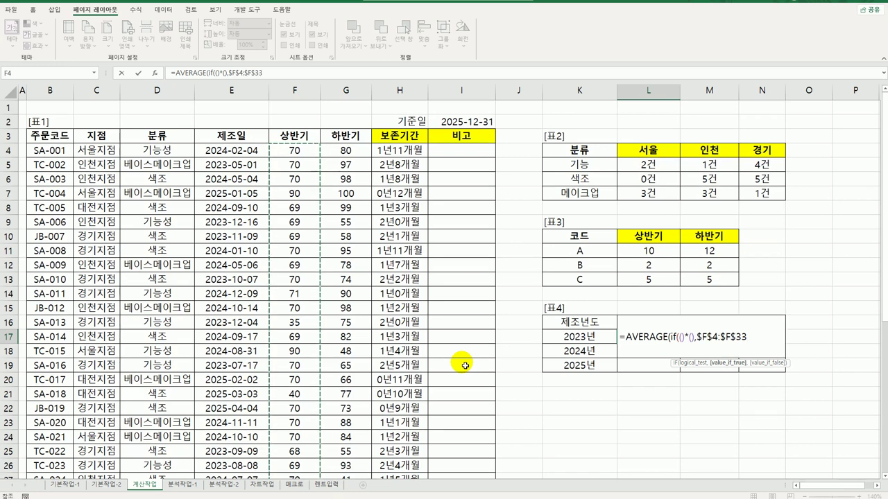
{"action": "type", "text": ")"}
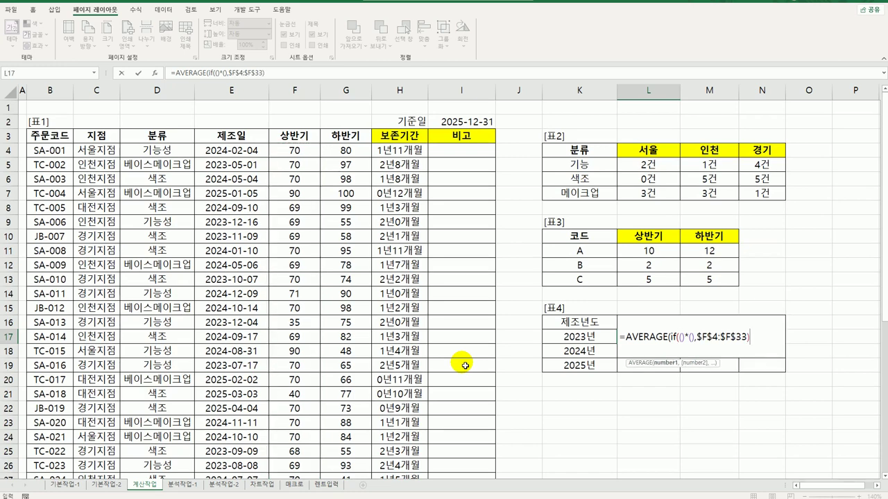
{"action": "type", "text": ")"}
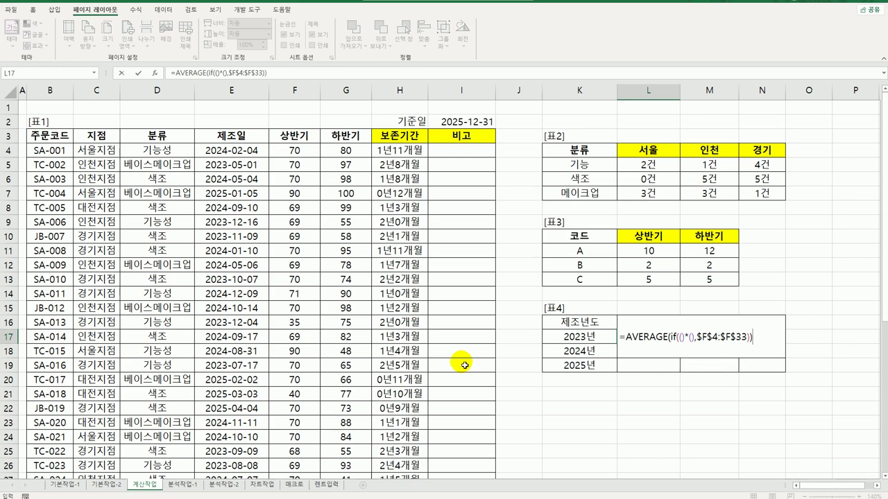
Space out both empty conditions and put YEAR($E$4:$E$33) of the 제조일 column in the first one.
{"action": "left_click", "coordinate": [683, 337]}
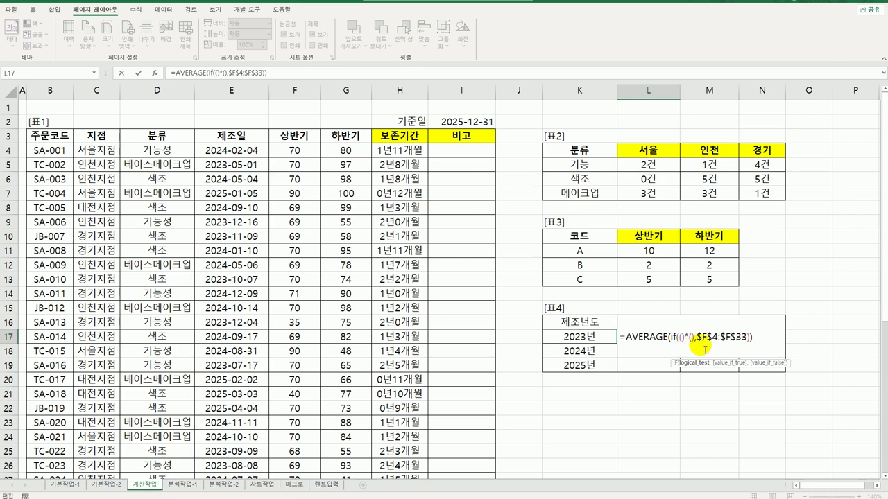
{"action": "left_click", "coordinate": [695, 337]}
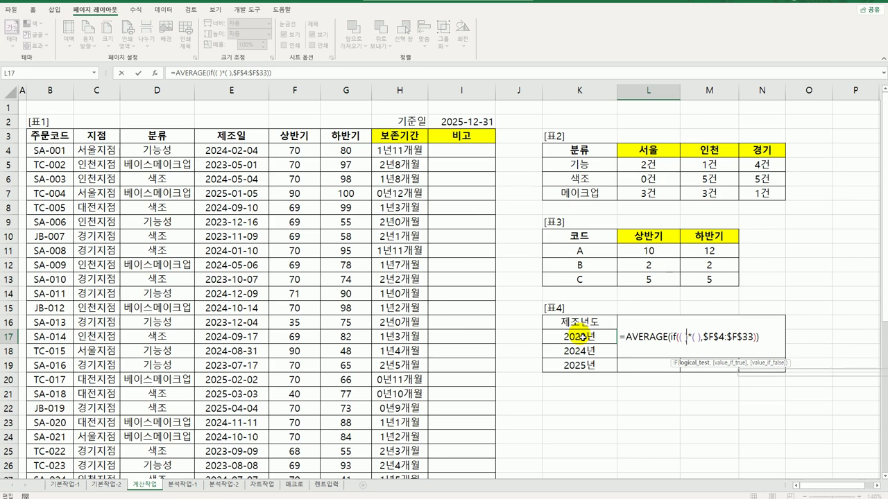
{"action": "type", "text": "y"}
{"action": "key", "text": "Tab"}
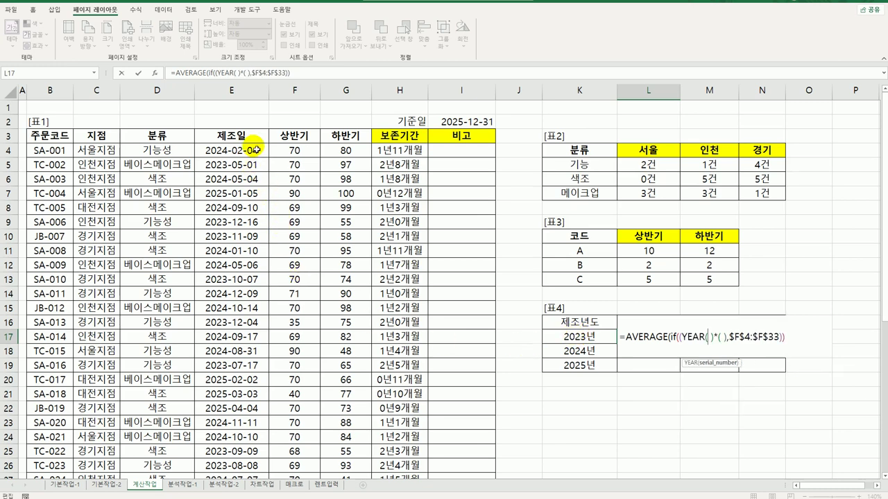
{"action": "left_click_drag", "start_coordinate": [251, 149], "coordinate": [242, 457]}
{"action": "key", "text": "F4"}
{"action": "type", "text": ")"}
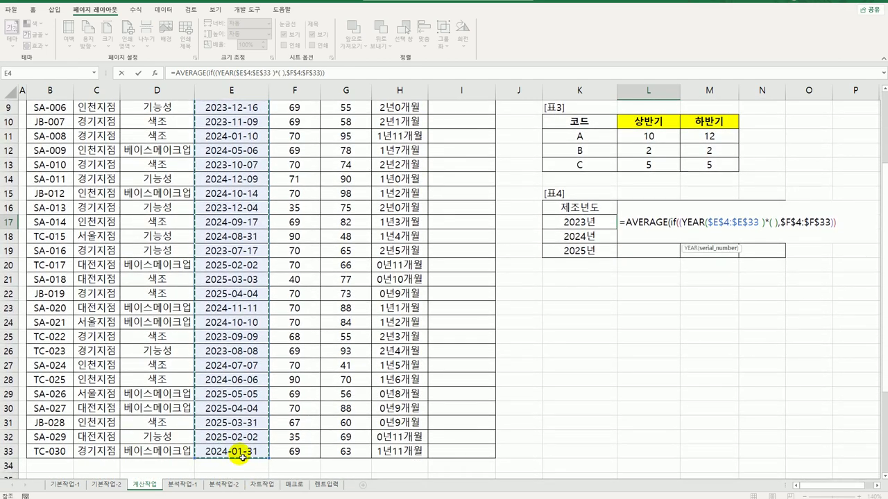
Complete the first condition by comparing the year with the 제조년도 cell as =$K17, fixing only the column.
{"action": "type", "text": "="}
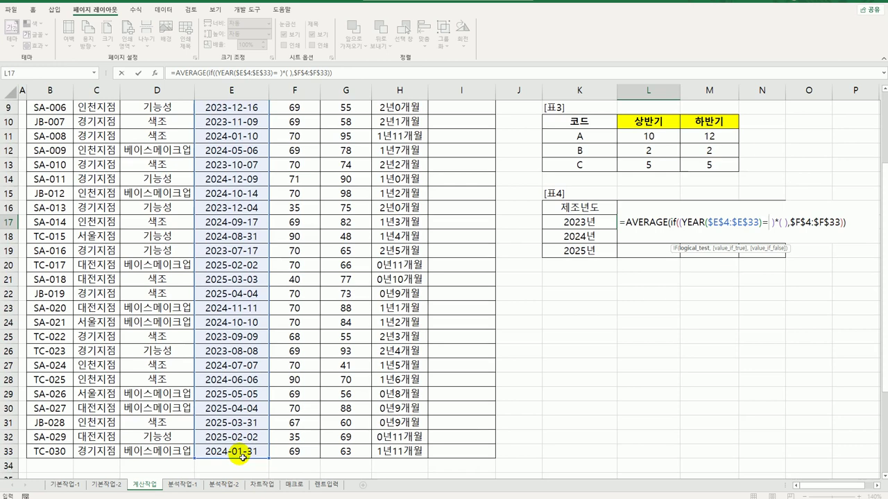
{"action": "left_click", "coordinate": [562, 227]}
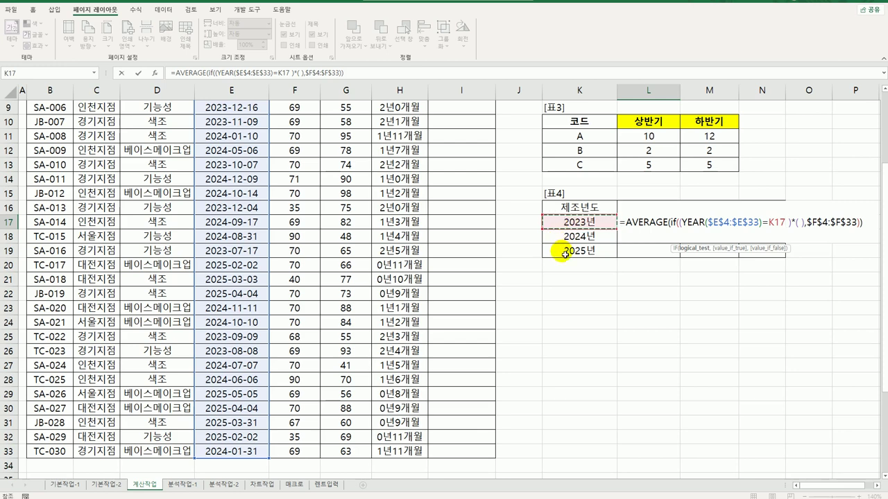
{"action": "key", "text": "F4"}
{"action": "key", "text": "F4"}
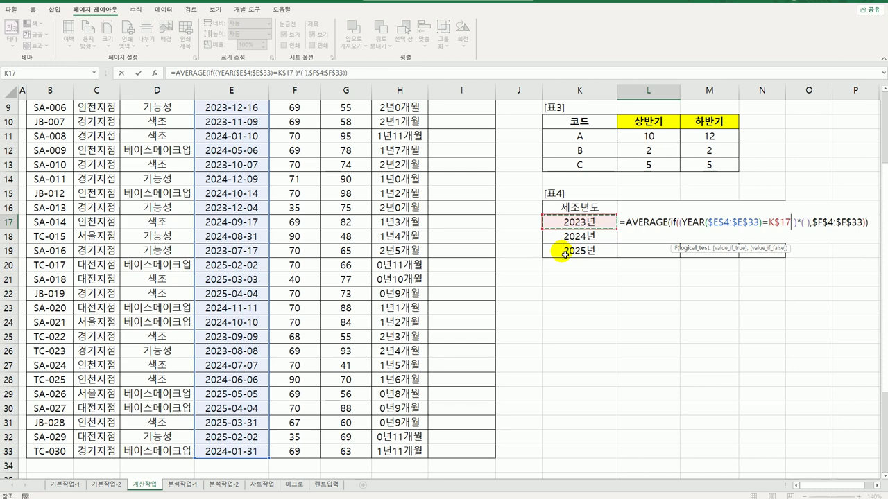
{"action": "key", "text": "F4"}
{"action": "key", "text": "BackSpace"}
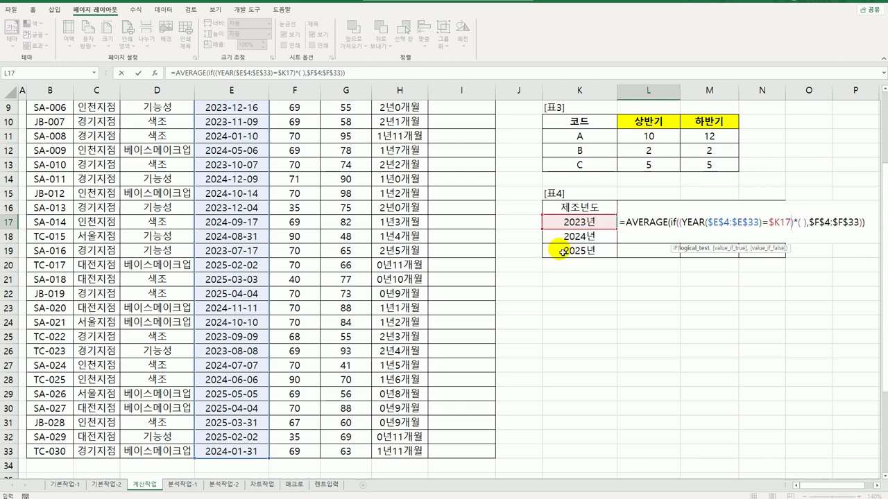
In the second condition, extract the first three characters of the 분류 column with LEFT($D$4:$D$33,3).
{"action": "left_click", "coordinate": [799, 222]}
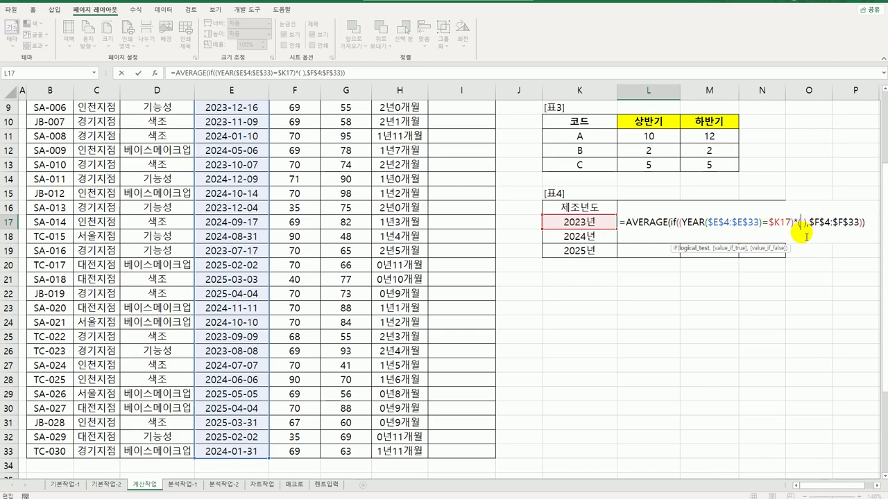
{"action": "scroll", "coordinate": [253, 395], "scroll_direction": "up", "scroll_amount": 3}
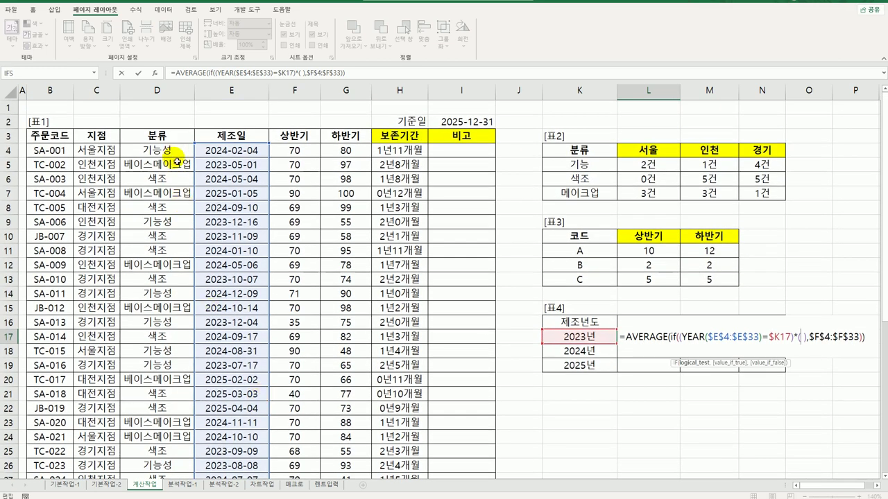
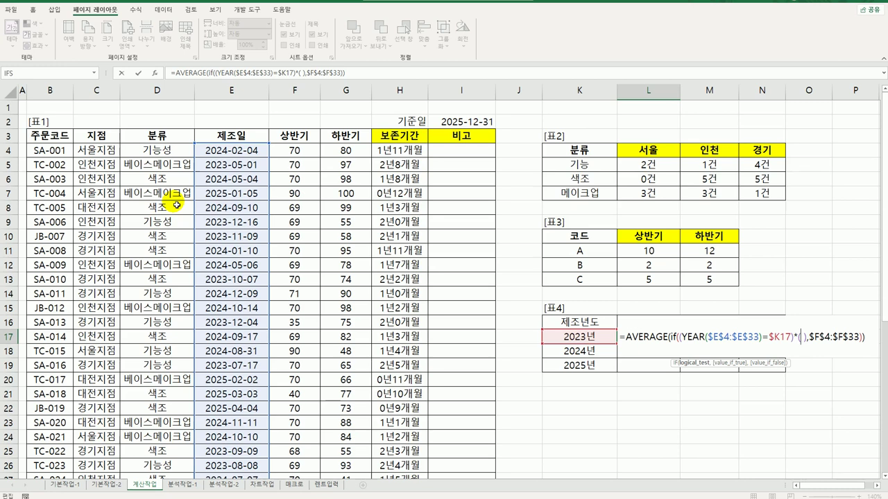
{"action": "type", "text": "left("}
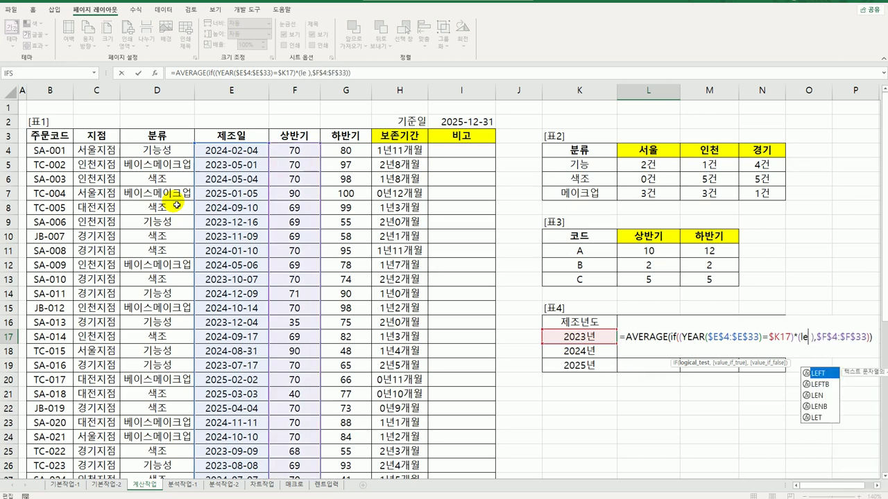
{"action": "left_click", "coordinate": [167, 154]}
{"action": "left_click_drag", "start_coordinate": [166, 153], "coordinate": [151, 458]}
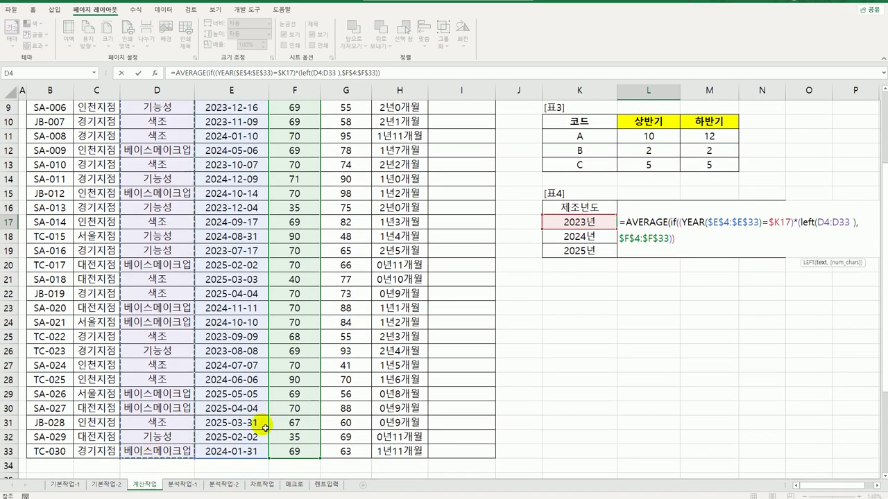
{"action": "key", "text": "F4"}
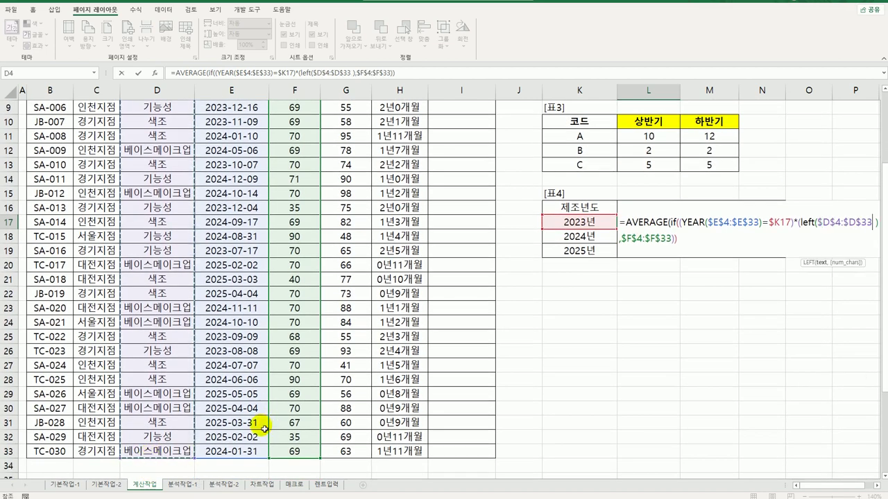
{"action": "type", "text": ",3)"}
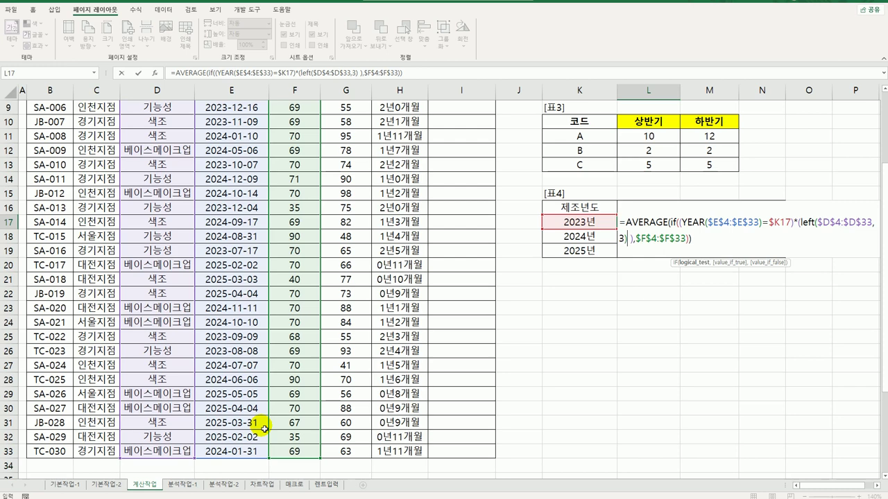
Complete the second condition by comparing the LEFT result with the trimmed column heading, =TRIM(L$16), fixing only the row.
{"action": "type", "text": "="}
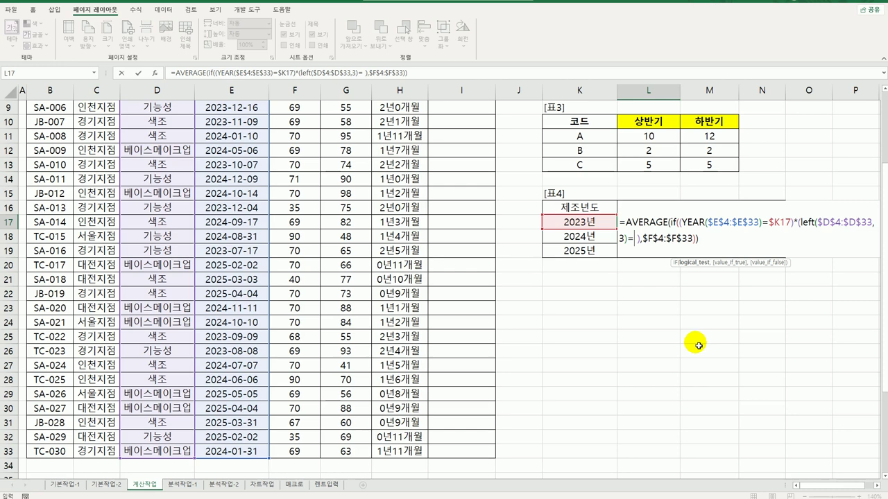
{"action": "type", "text": "trim"}
{"action": "key", "text": "Tab"}
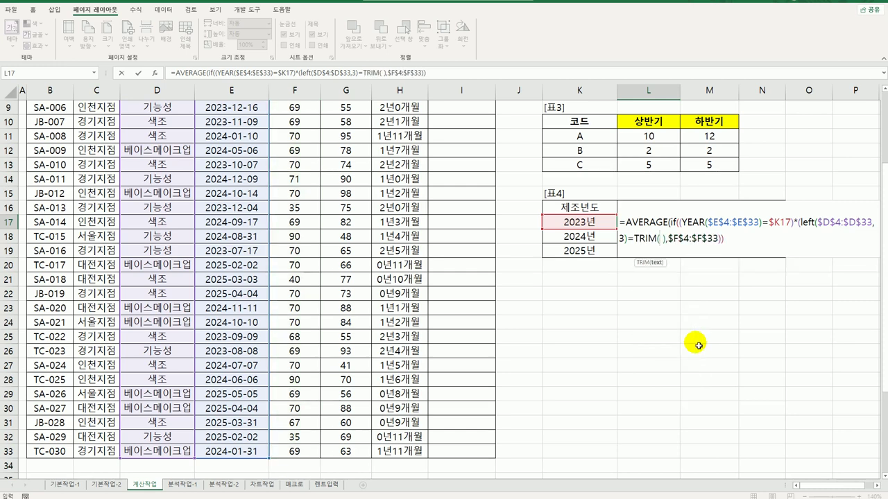
{"action": "left_click", "coordinate": [645, 195]}
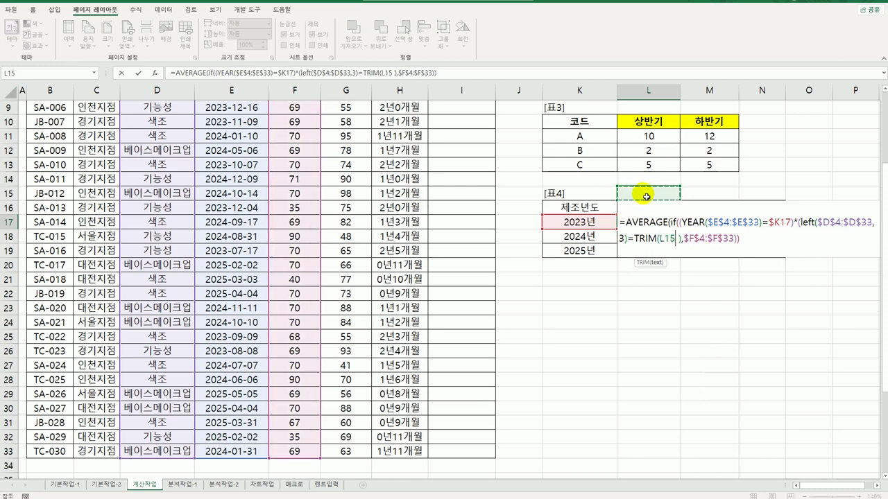
{"action": "key", "text": "Down"}
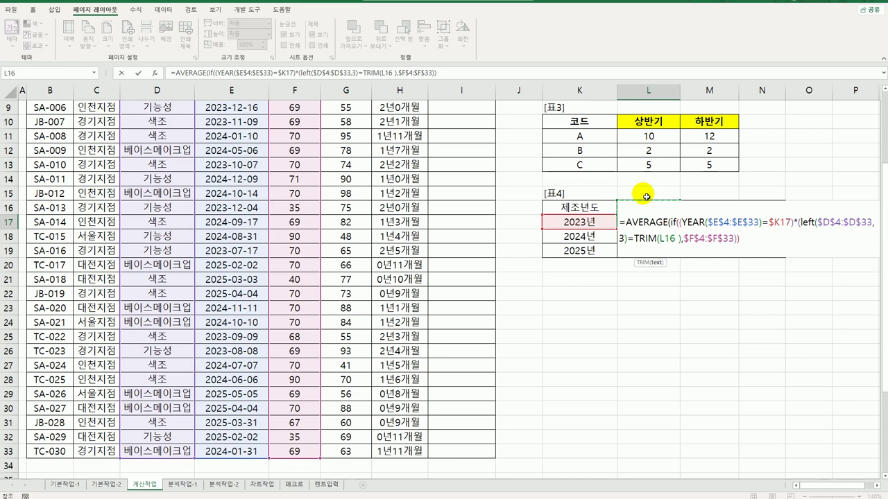
{"action": "key", "text": "F4"}
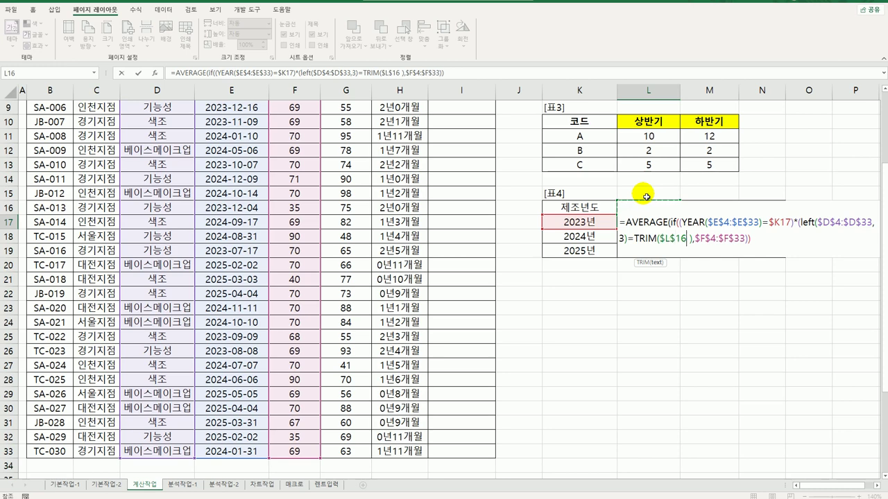
{"action": "key", "text": "F4"}
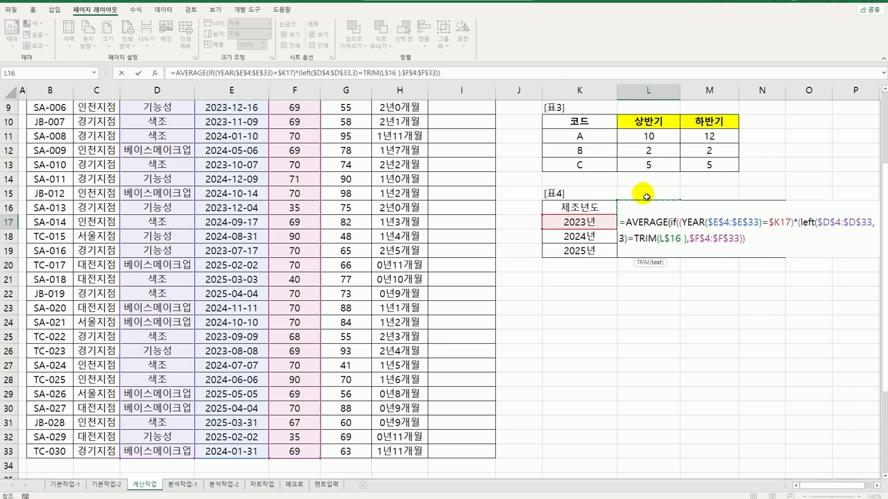
{"action": "type", "text": ")"}
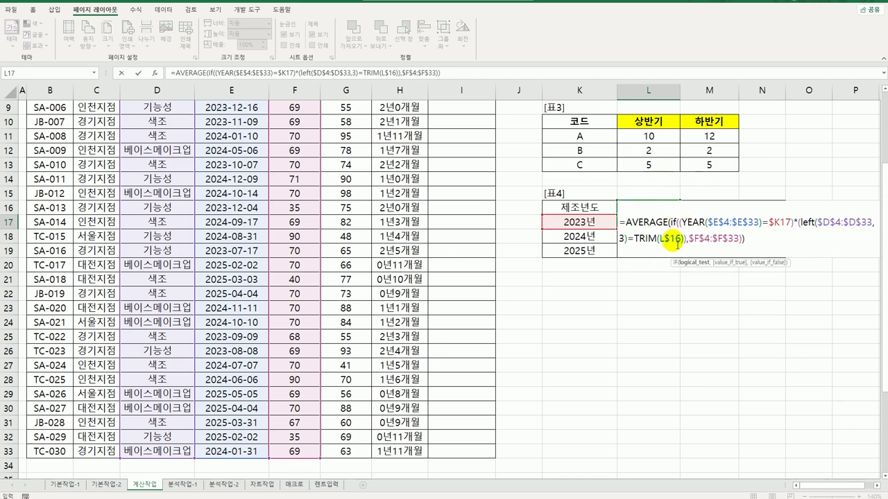
Enter the L17 average formula as an array formula and fill it across the 표4 result range L17:N19.
{"action": "left_click", "coordinate": [763, 244]}
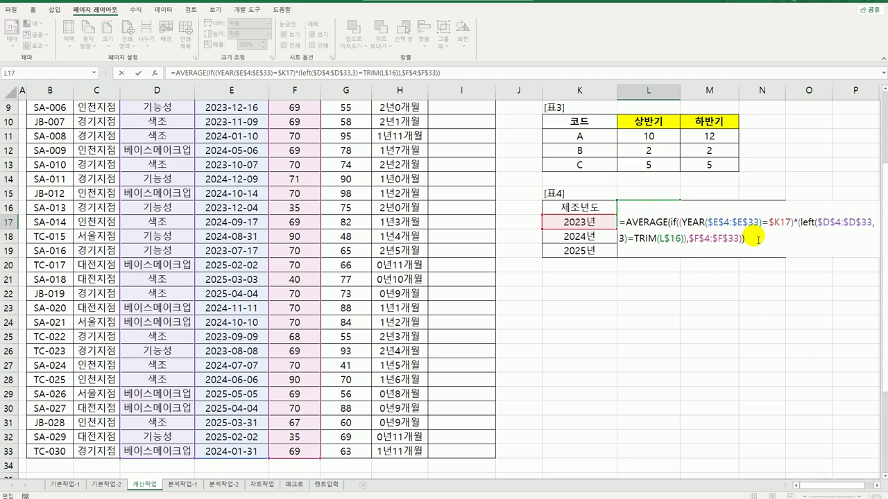
{"action": "key", "text": "ctrl+shift+Return"}
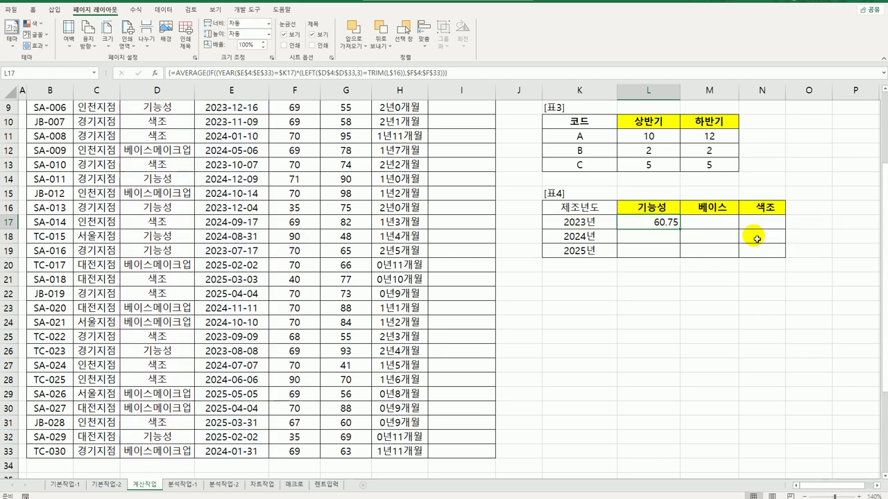
{"action": "left_click_drag", "start_coordinate": [678, 229], "coordinate": [780, 260]}
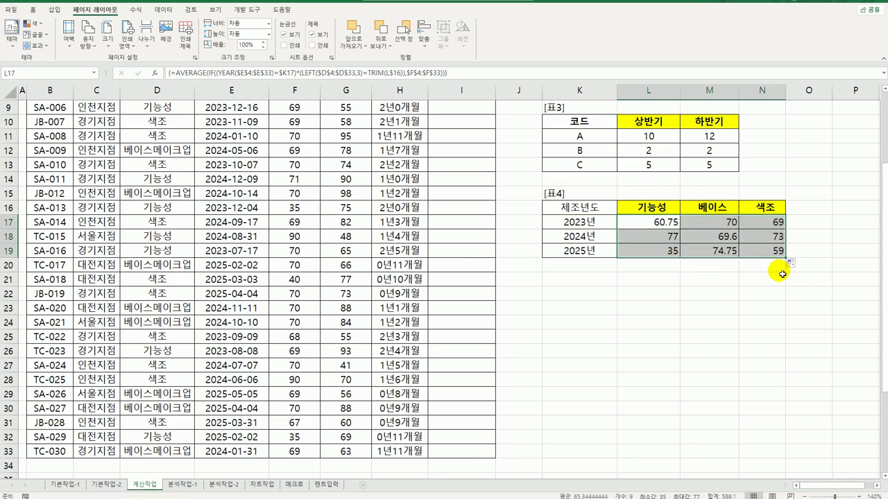
Inspect the contents of the 표4 headings 기능성, 베이스 and 색조 for extra spaces.
{"action": "scroll", "coordinate": [781, 274], "scroll_direction": "up", "scroll_amount": 3}
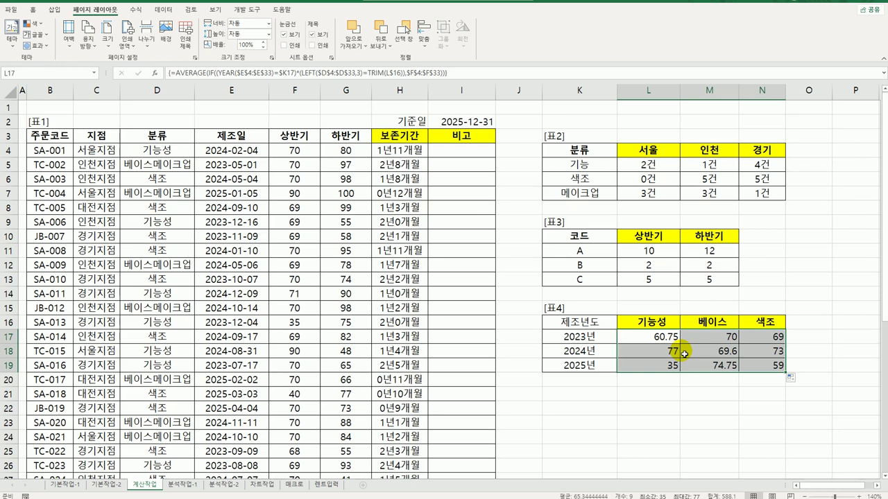
{"action": "left_click", "coordinate": [642, 322]}
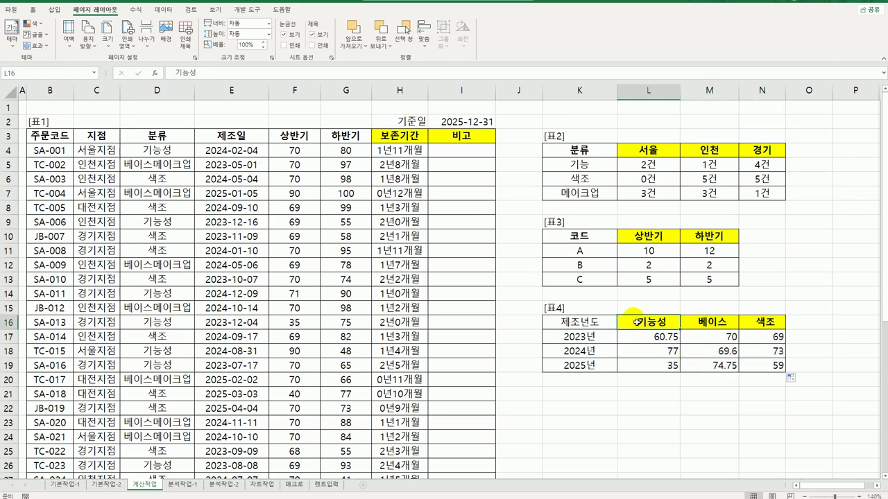
{"action": "double_click", "coordinate": [636, 322]}
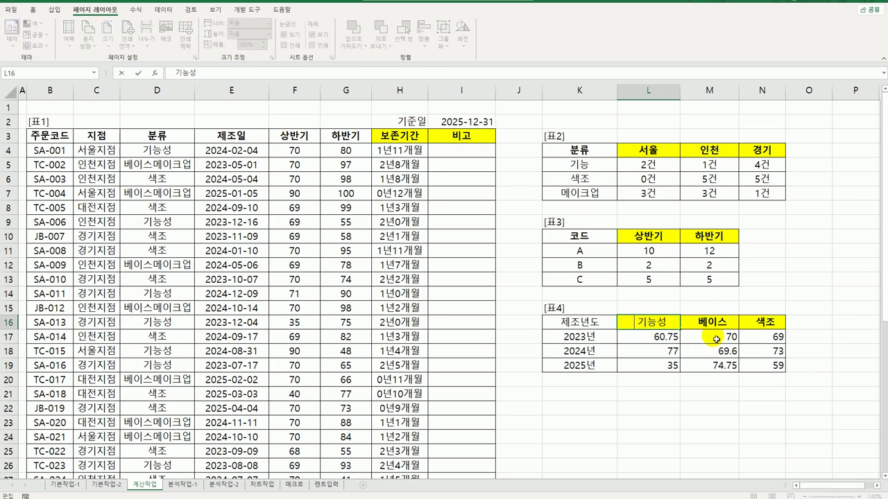
{"action": "key", "text": "End"}
{"action": "key", "text": "Tab"}
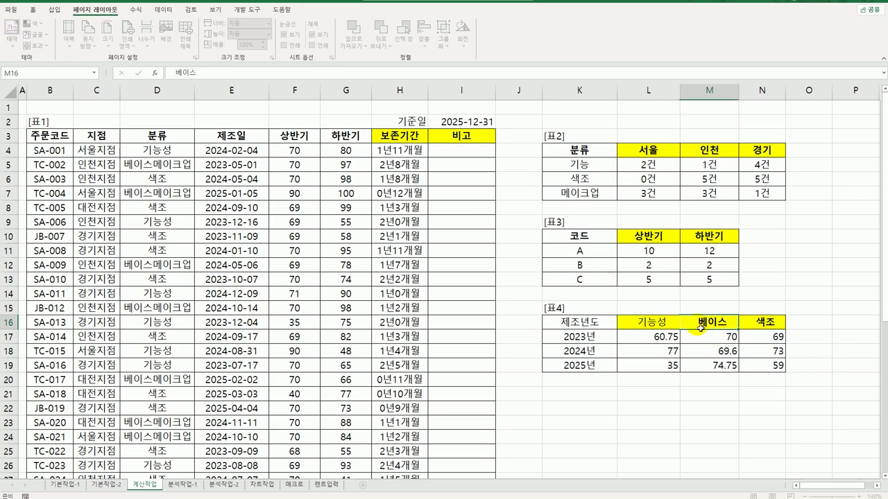
{"action": "key", "text": "F2"}
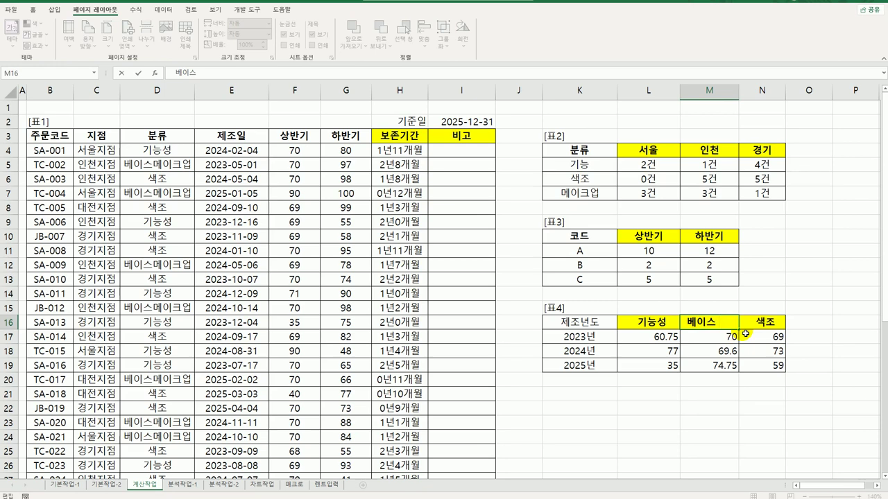
{"action": "key", "text": "Return"}
{"action": "key", "text": "Up"}
{"action": "key", "text": "Right"}
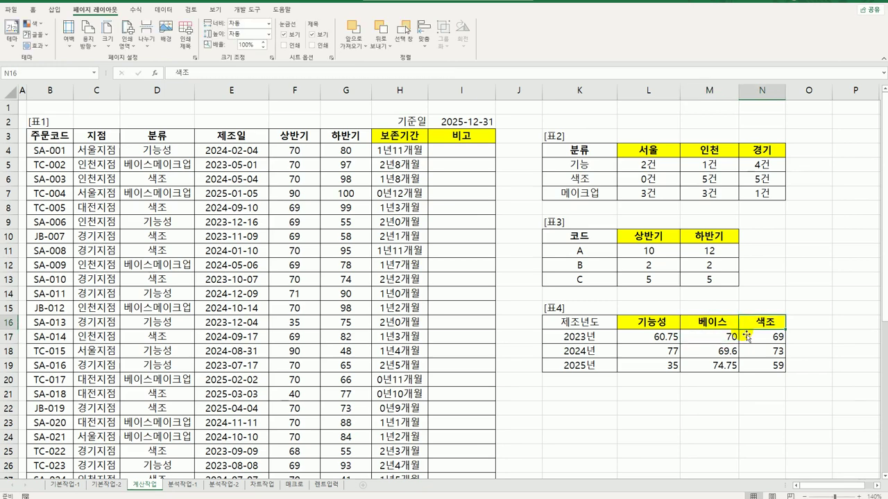
{"action": "left_click", "coordinate": [664, 324]}
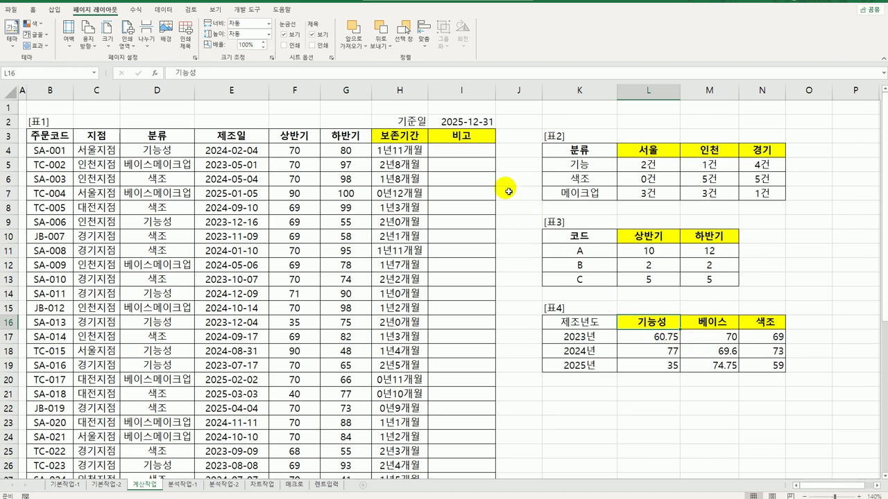
Select the first 비고 cell, I4, and insert a new code module in the Visual Basic editor.
{"action": "left_click", "coordinate": [468, 150]}
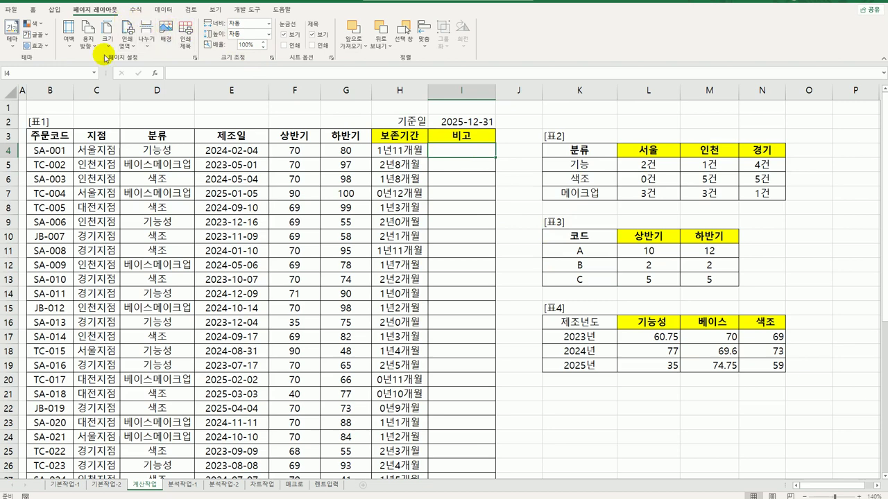
{"action": "left_click", "coordinate": [244, 10]}
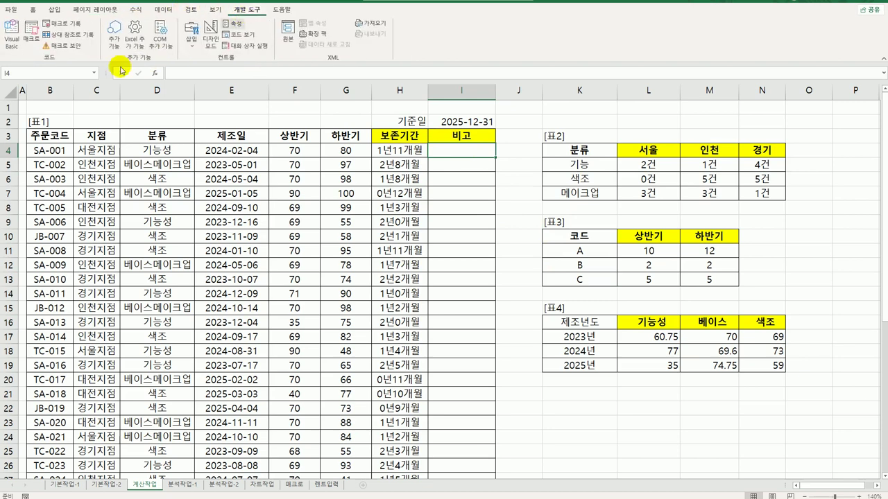
{"action": "left_click", "coordinate": [13, 34]}
{"action": "key", "text": "alt+i"}
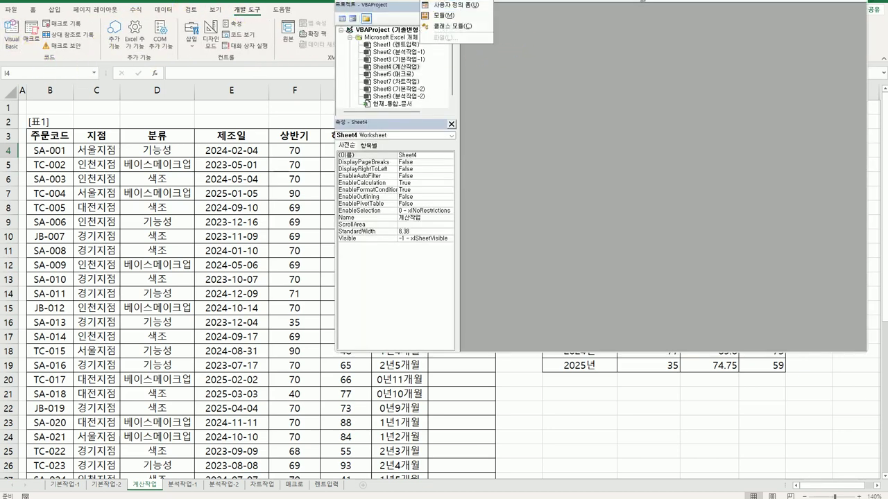
{"action": "left_click", "coordinate": [518, 16]}
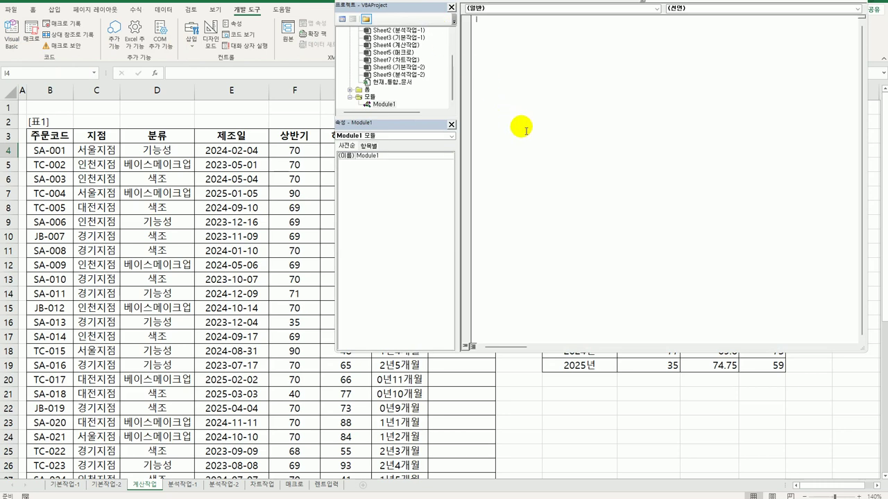
Declare the public function fn비고(상반기, 하반기) in the module.
{"action": "type", "text": "publ"}
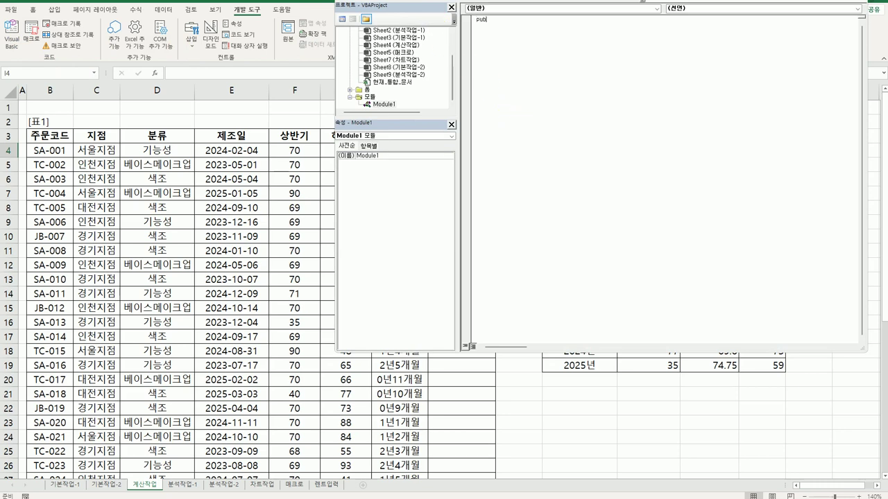
{"action": "type", "text": "ic function fn비교(상반기, 하반기)"}
{"action": "key", "text": "Return"}
{"action": "key", "text": "Return"}
{"action": "key", "text": "Tab"}
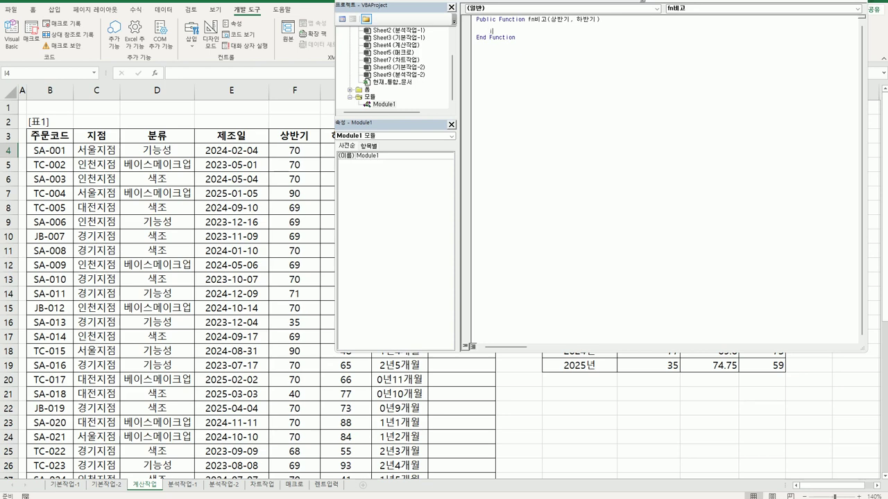
Add an If block that sets fn비고 to "우수업체" when 상반기 + 하반기 >= 150.
{"action": "type", "text": "상반기 + 하반기 >= 150 Then"}
{"action": "key", "text": "Return"}
{"action": "type", "text": "fn비고 "}
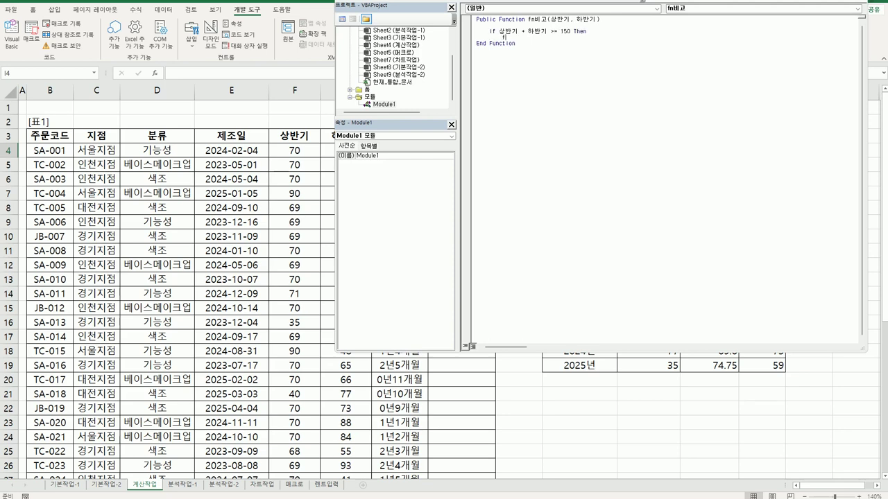
{"action": "type", "text": "="}
{"action": "type", "text": "\"우수업체\""}
{"action": "key", "text": "Return"}
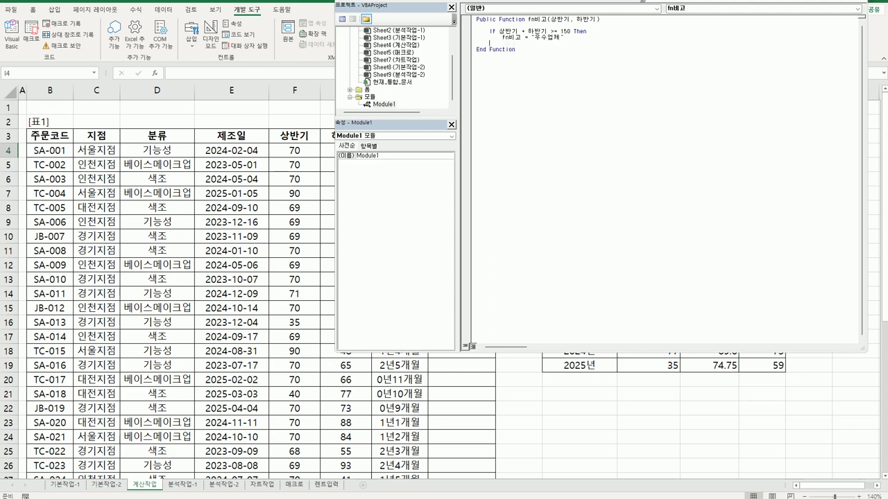
Add an Else branch and copy the fn비고 assignment line into it.
{"action": "type", "text": "Else"}
{"action": "key", "text": "Return"}
{"action": "key", "text": "Up"}
{"action": "key", "text": "Up"}
{"action": "key", "text": "shift+End"}
{"action": "key", "text": "ctrl+c"}
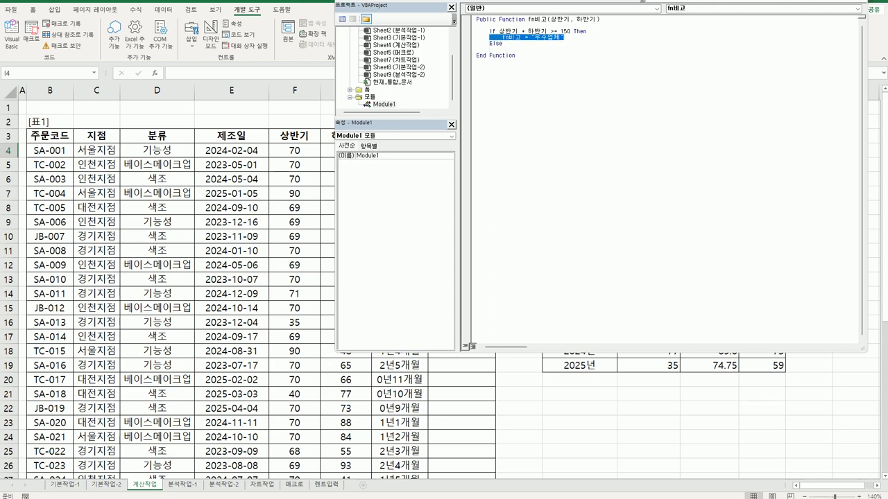
{"action": "left_click", "coordinate": [502, 43]}
{"action": "key", "text": "Down"}
{"action": "key", "text": "ctrl+v"}
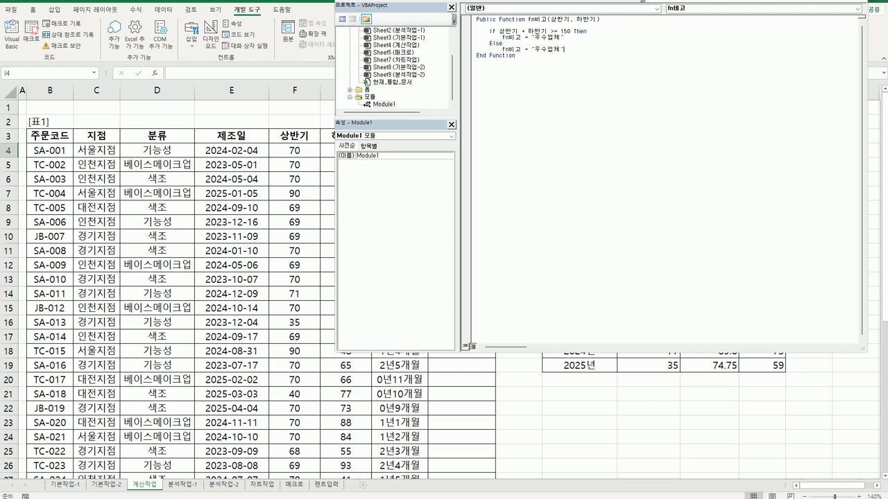
Empty the text in the Else branch's assignment so it reads fn비고 = "".
{"action": "key", "text": "shift+Left"}
{"action": "key", "text": "shift+Left"}
{"action": "key", "text": "shift+Left"}
{"action": "key", "text": "End"}
{"action": "key", "text": "shift+Left"}
{"action": "key", "text": "shift+Left"}
{"action": "key", "text": "shift+Left"}
{"action": "key", "text": "shift+Left"}
{"action": "key", "text": "BackSpace"}
{"action": "key", "text": "End"}
Close the If block with End If and return from the code editor to the worksheet.
{"action": "key", "text": "Return"}
{"action": "type", "text": "둥 ㅑㄹ"}
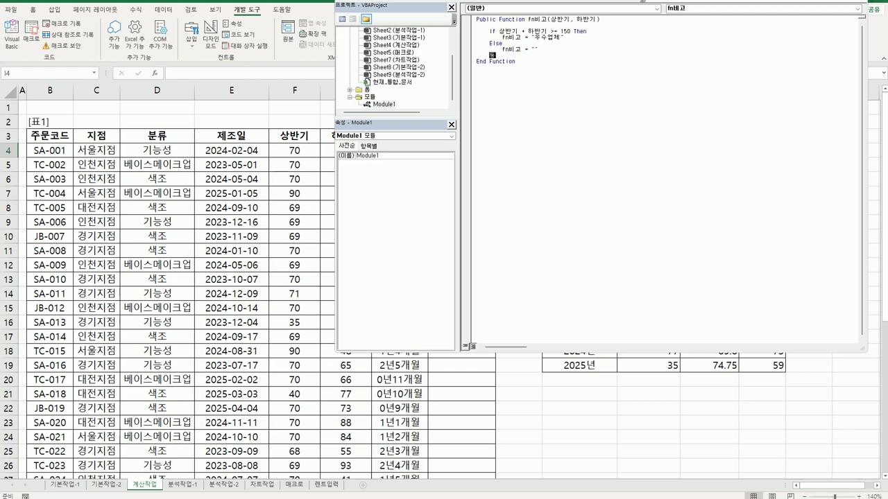
{"action": "key", "text": "Return"}
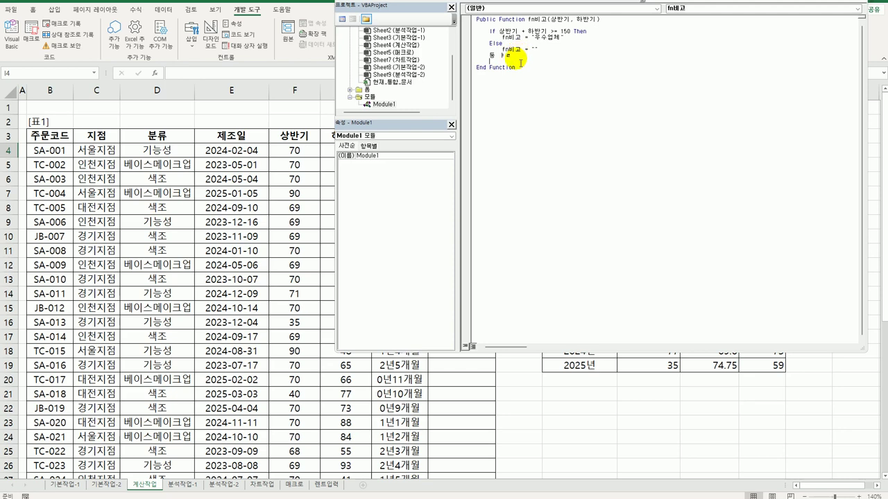
{"action": "key", "text": "shift+Home"}
{"action": "type", "text": "end if"}
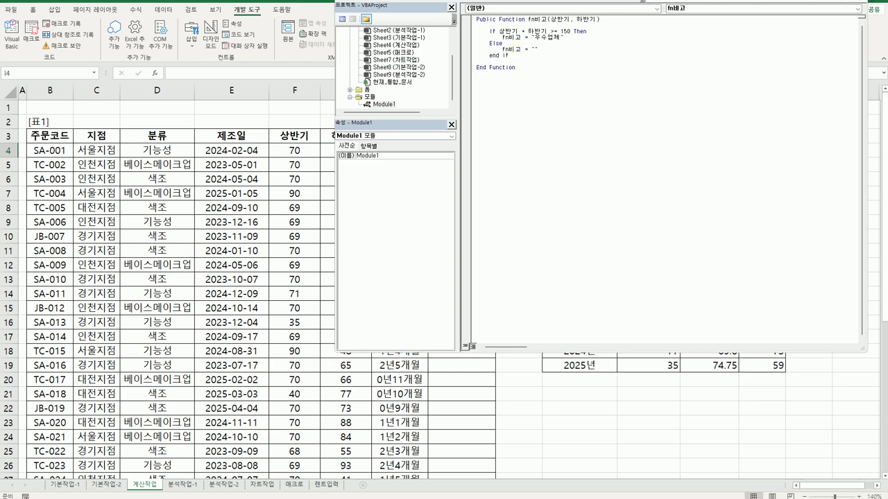
{"action": "left_click", "coordinate": [573, 90]}
{"action": "key", "text": "alt+q"}
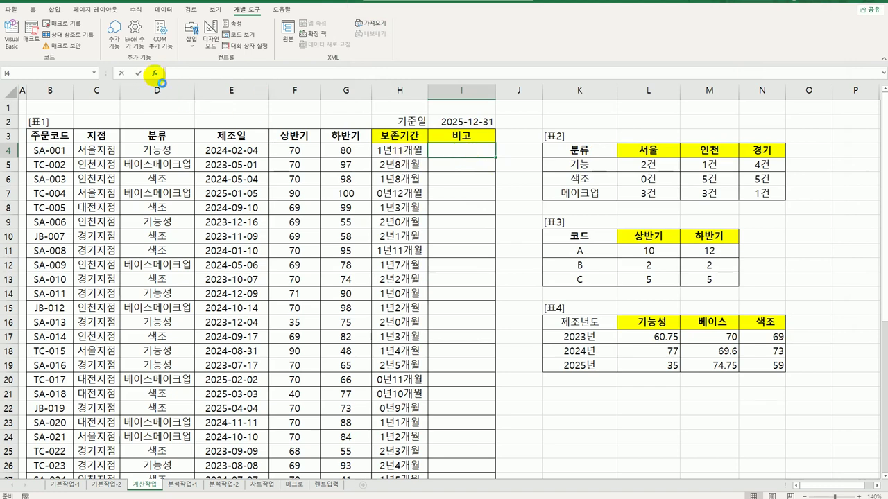
Insert the user-defined function fn비고 in I4 with 상반기 F4 and 하반기 G4, and fill it down the 비고 column.
{"action": "left_click", "coordinate": [315, 205]}
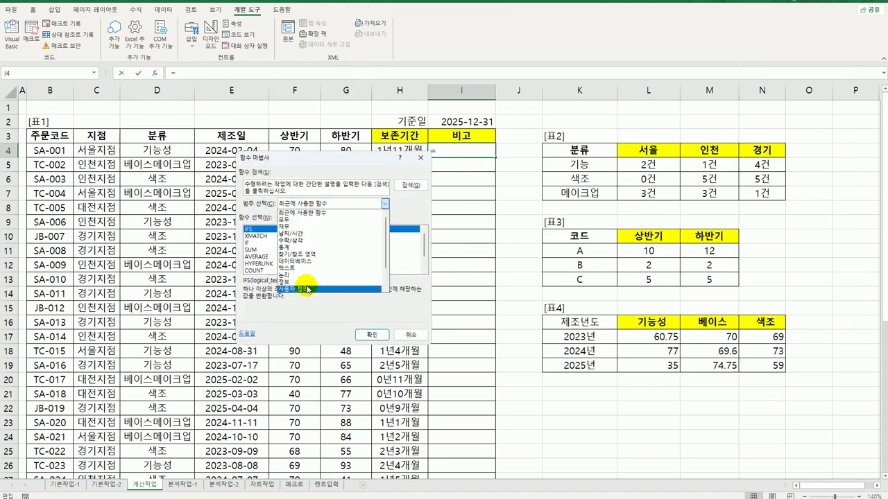
{"action": "left_click", "coordinate": [307, 289]}
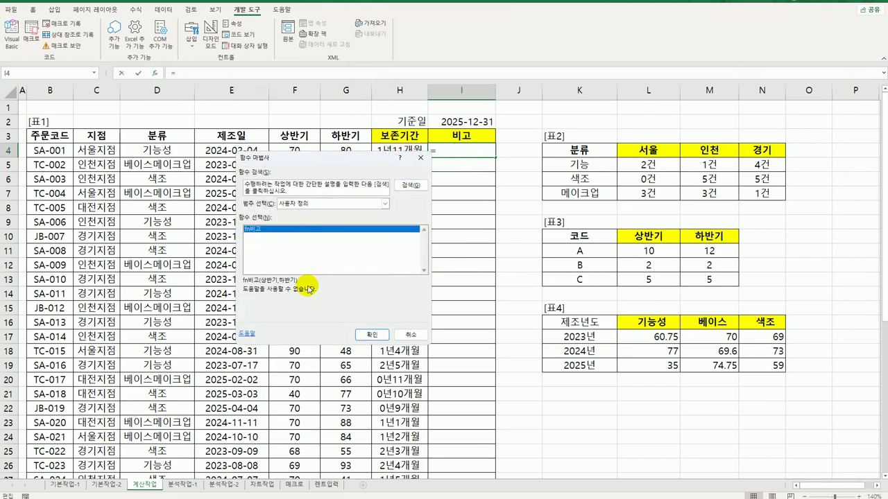
{"action": "left_click", "coordinate": [370, 336]}
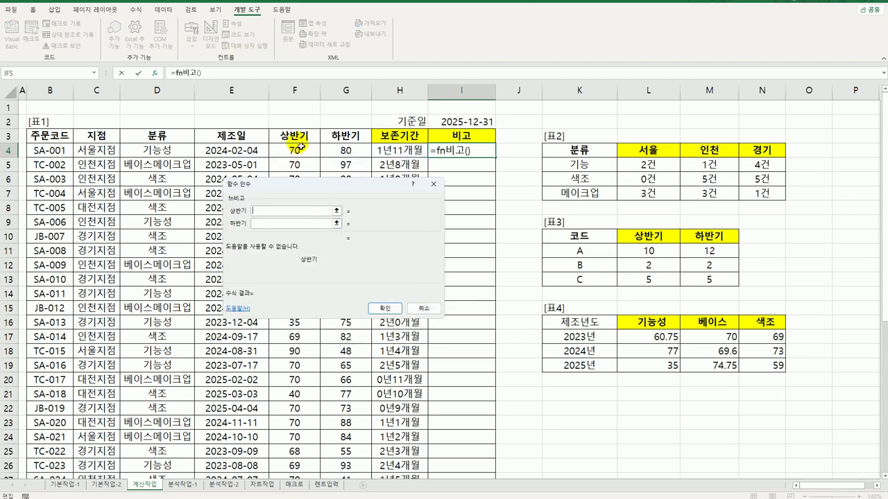
{"action": "left_click", "coordinate": [301, 145]}
{"action": "left_click", "coordinate": [277, 224]}
{"action": "left_click", "coordinate": [341, 153]}
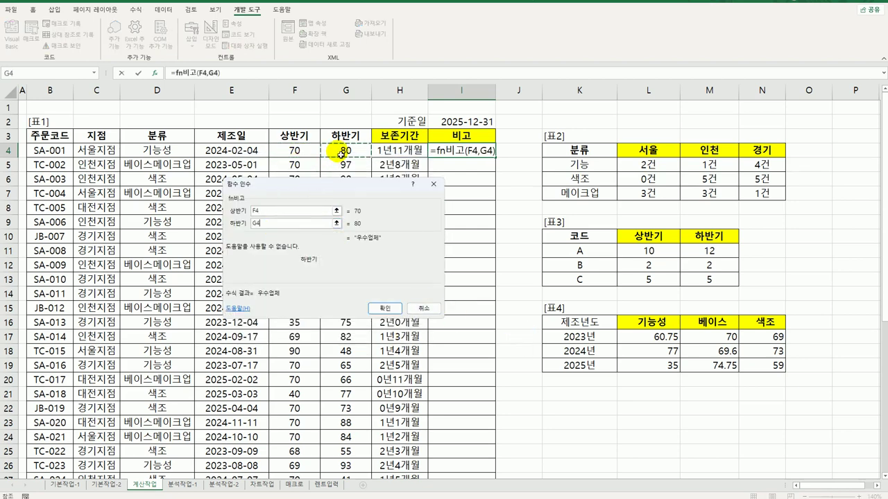
{"action": "left_click", "coordinate": [399, 311]}
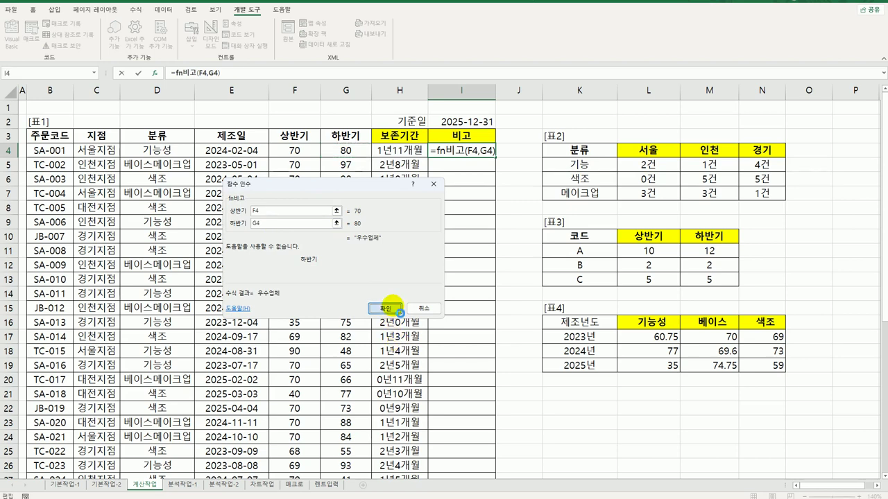
{"action": "double_click", "coordinate": [495, 158]}
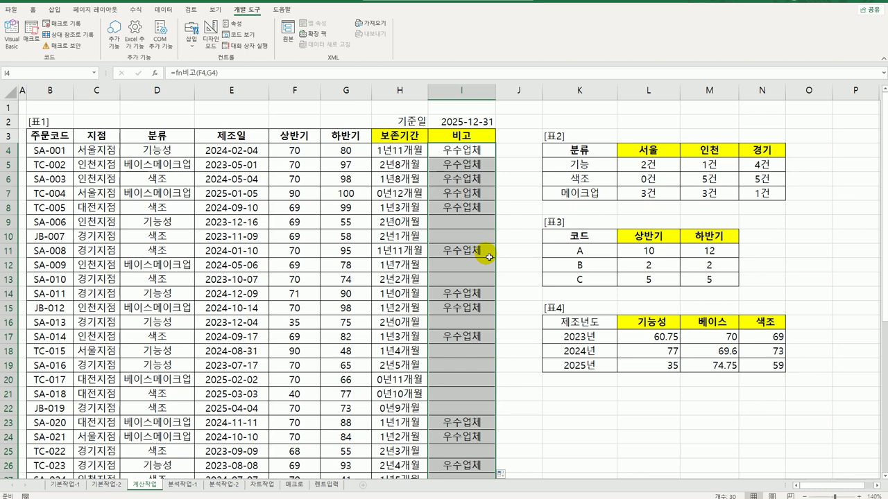
On the 분석작업-1 sheet, start a Microsoft Query import at B3 from the MS Access database 화장품.accdb.
{"action": "left_click", "coordinate": [186, 484]}
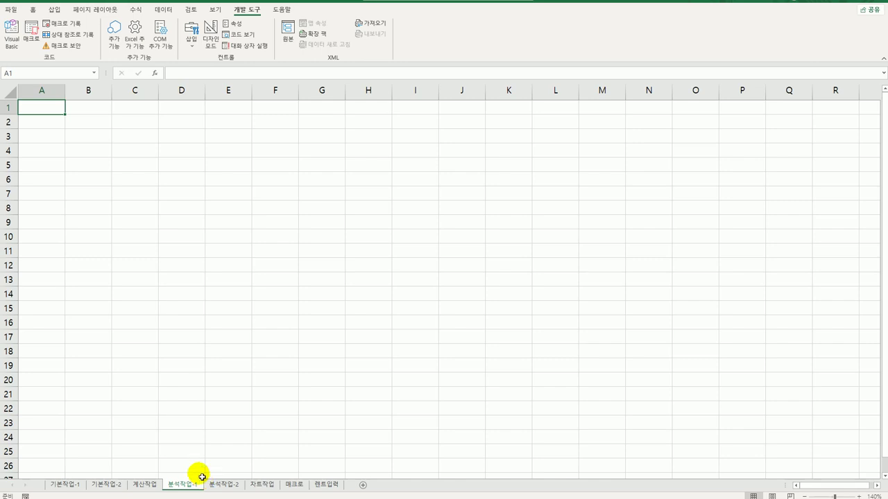
{"action": "left_click", "coordinate": [96, 142]}
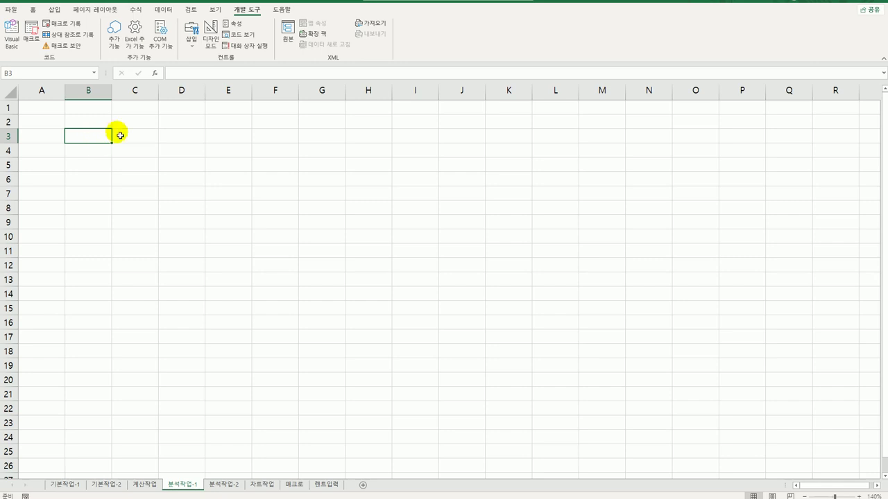
{"action": "left_click", "coordinate": [162, 9]}
{"action": "left_click", "coordinate": [14, 36]}
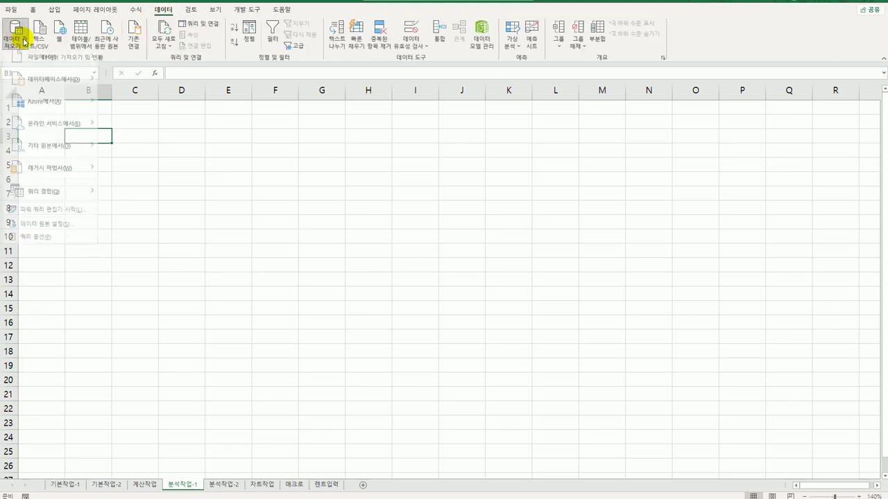
{"action": "mouse_move", "coordinate": [72, 159]}
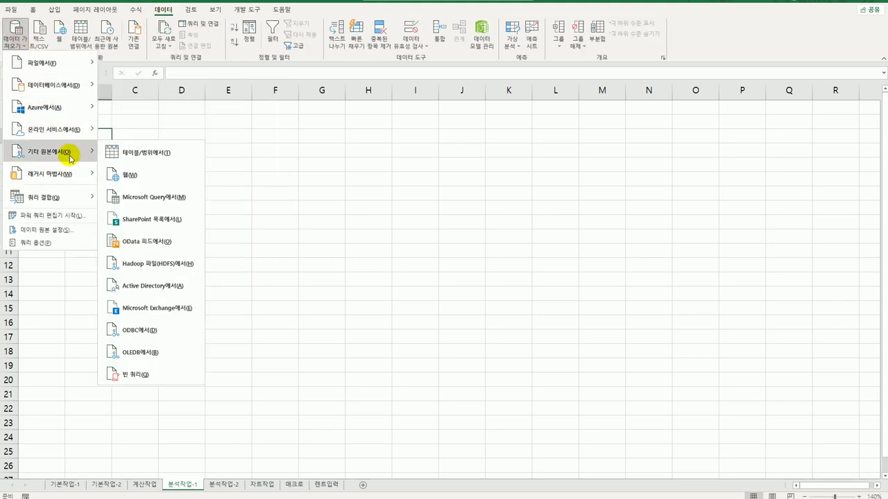
{"action": "left_click", "coordinate": [161, 198]}
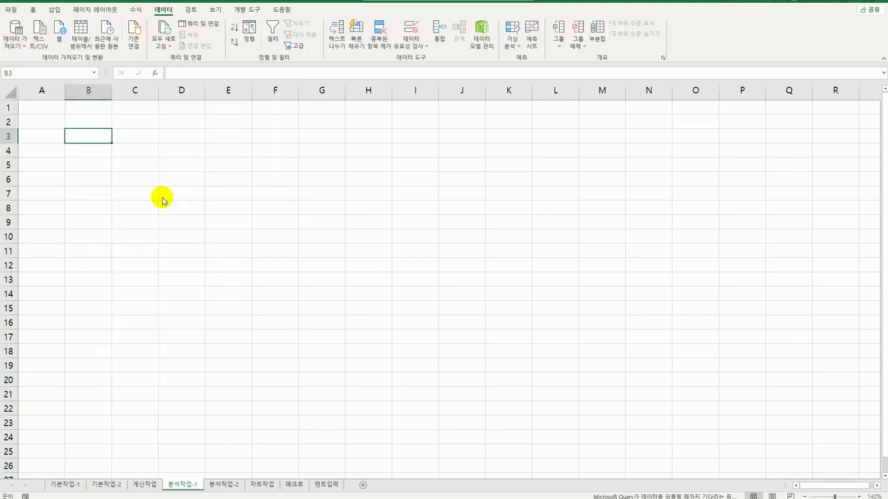
{"action": "left_click", "coordinate": [412, 277]}
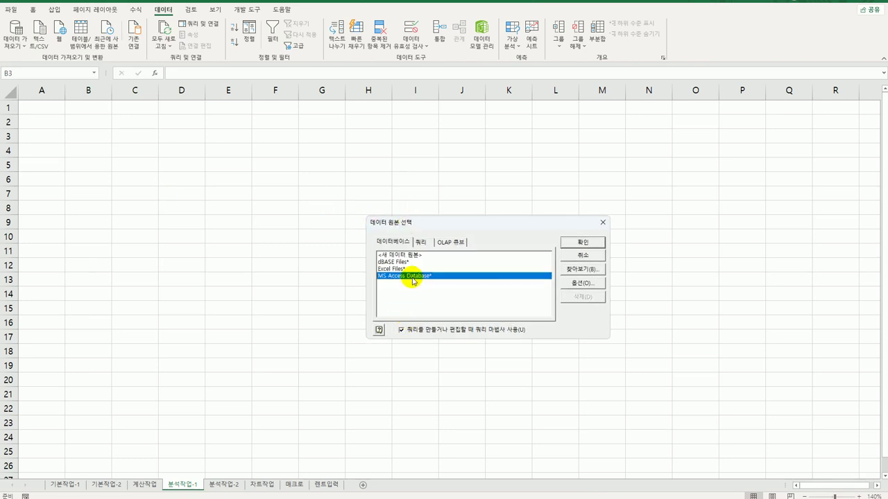
{"action": "left_click", "coordinate": [588, 242]}
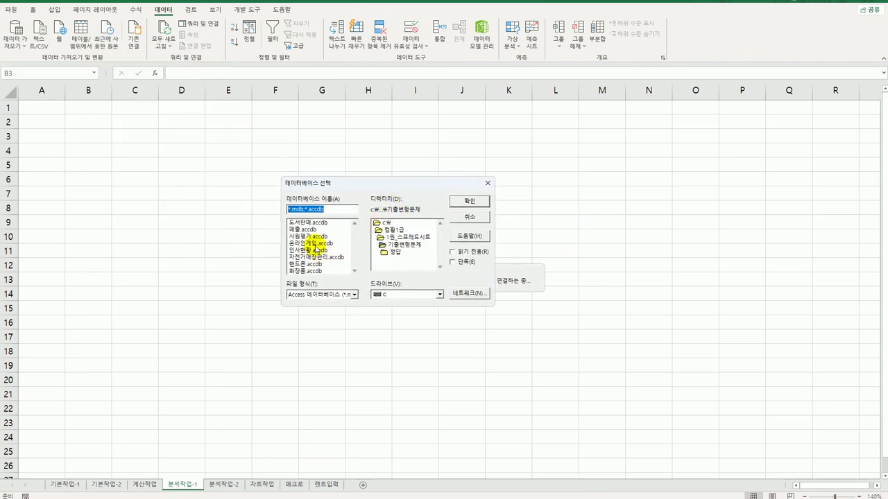
{"action": "left_click", "coordinate": [313, 271]}
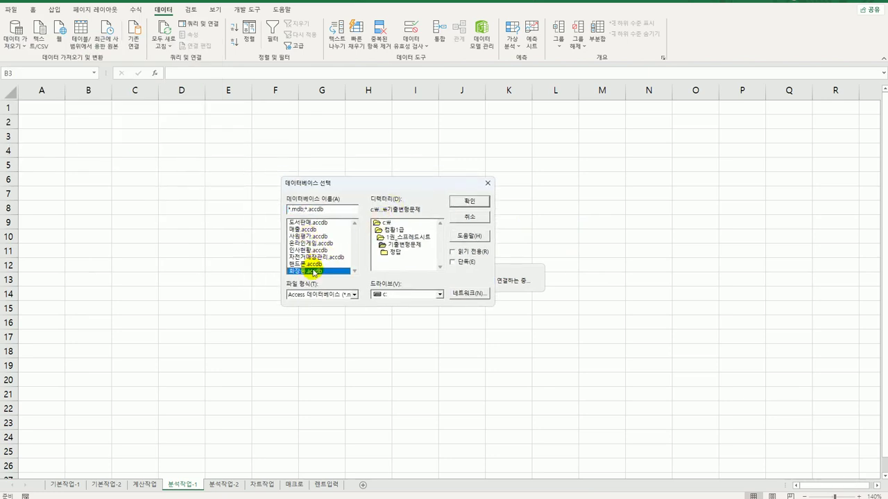
{"action": "left_click", "coordinate": [469, 201]}
Include the 물품명, 거래구분, 금액 and 포인트 columns of the 판매내역 table in the query.
{"action": "double_click", "coordinate": [331, 168]}
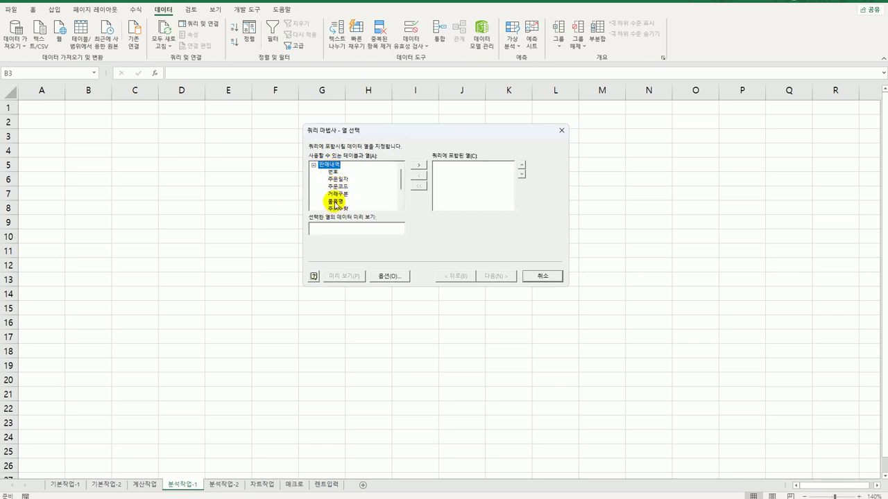
{"action": "double_click", "coordinate": [334, 202]}
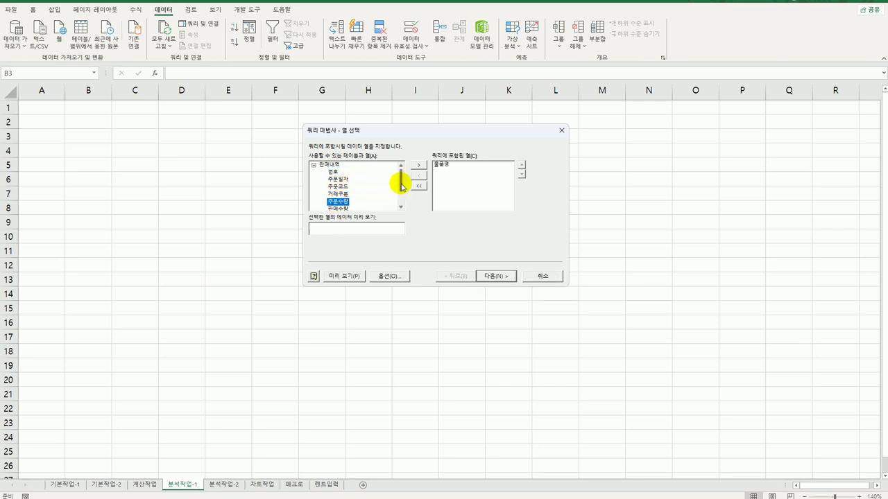
{"action": "double_click", "coordinate": [338, 194]}
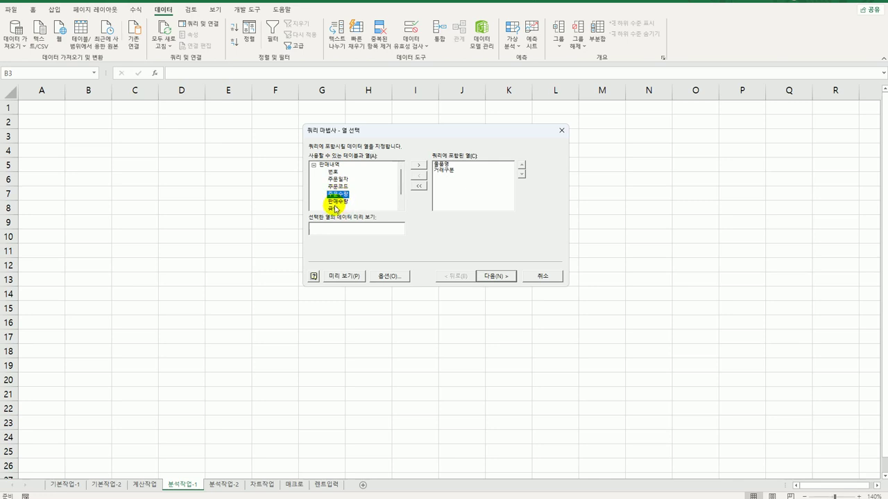
{"action": "double_click", "coordinate": [333, 208]}
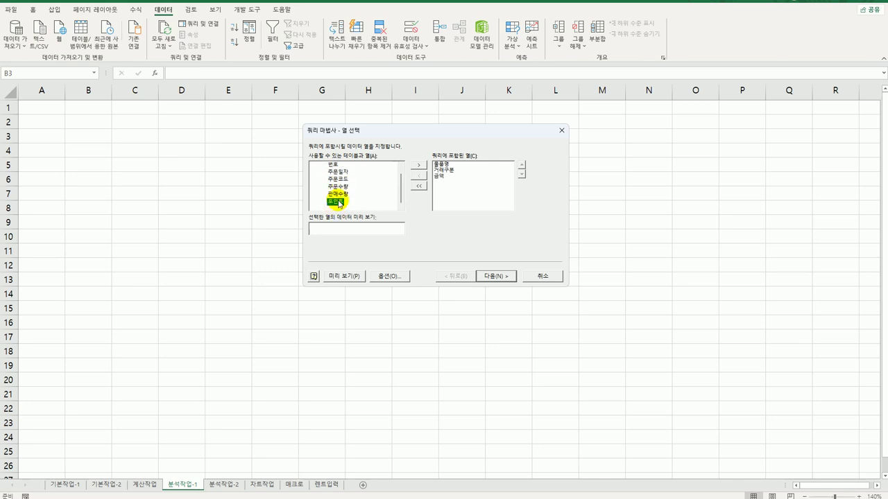
{"action": "double_click", "coordinate": [339, 202]}
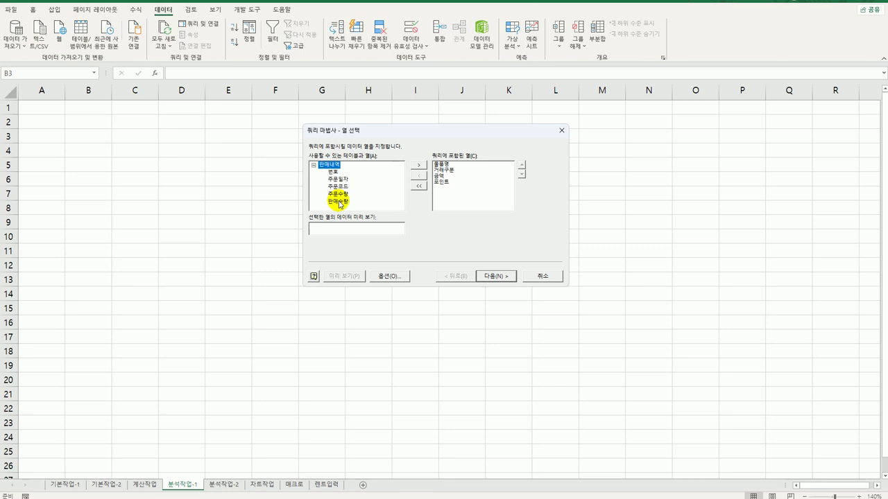
Finish the query without filtering or sorting and return the data as a PivotTable report at B3 of the existing worksheet.
{"action": "left_click", "coordinate": [493, 276]}
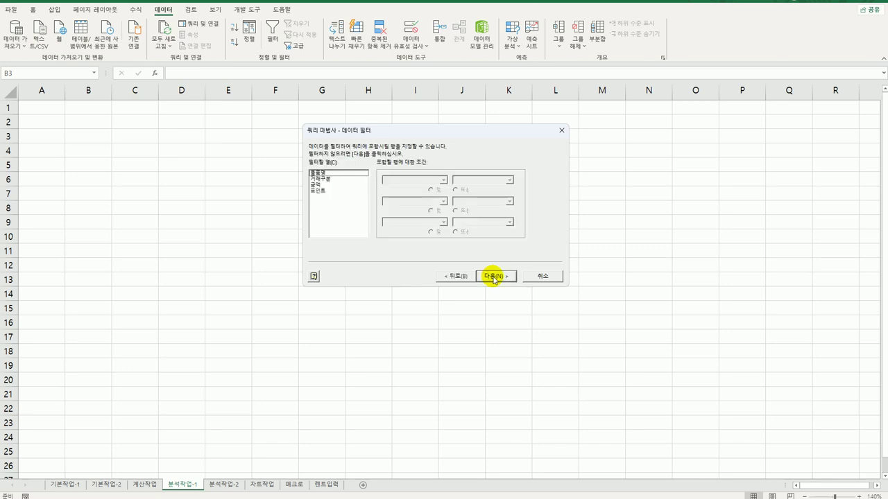
{"action": "left_click", "coordinate": [493, 276]}
{"action": "left_click", "coordinate": [493, 276]}
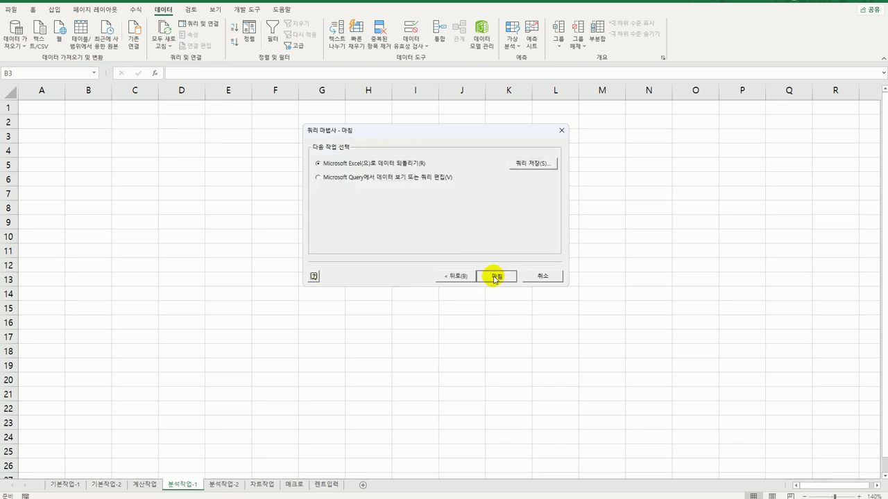
{"action": "left_click", "coordinate": [493, 277]}
{"action": "left_click", "coordinate": [317, 219]}
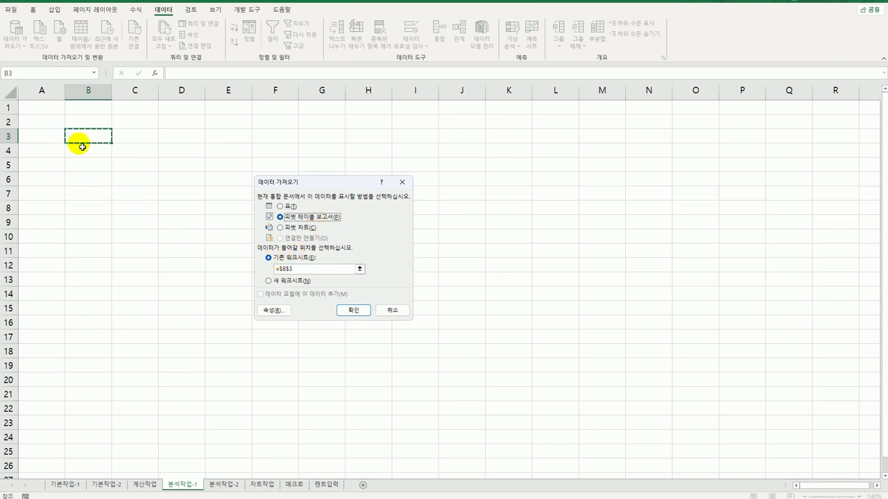
{"action": "left_click", "coordinate": [352, 311]}
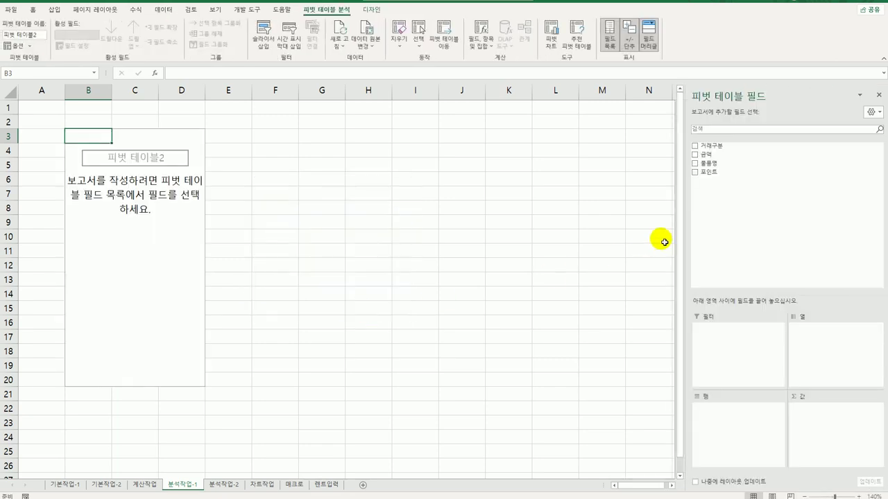
Place 물품명 and 거래구분 in the pivot table's rows and 금액 and 포인트 in its values.
{"action": "left_click_drag", "start_coordinate": [743, 166], "coordinate": [721, 410]}
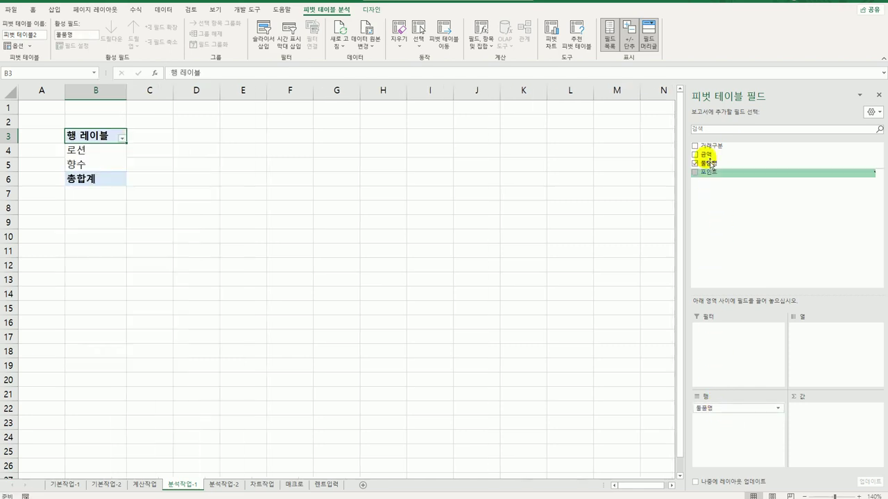
{"action": "left_click_drag", "start_coordinate": [711, 146], "coordinate": [718, 443]}
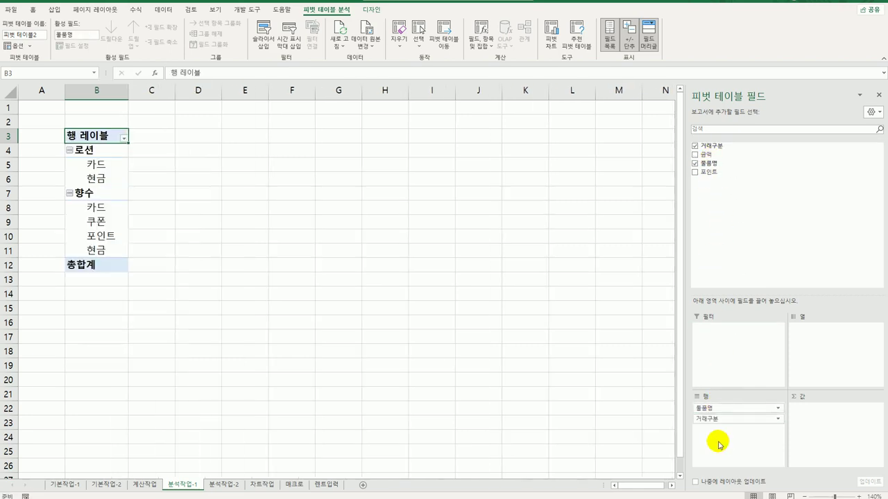
{"action": "left_click_drag", "start_coordinate": [726, 155], "coordinate": [821, 423]}
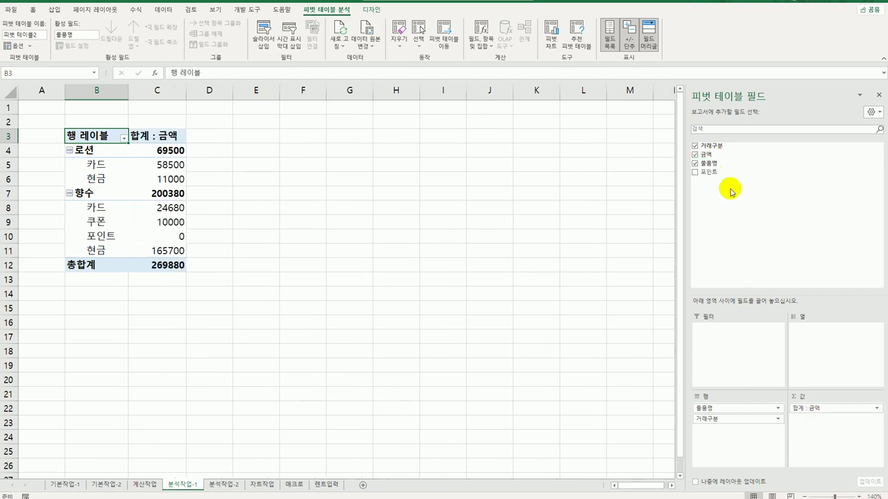
{"action": "left_click_drag", "start_coordinate": [714, 172], "coordinate": [819, 434]}
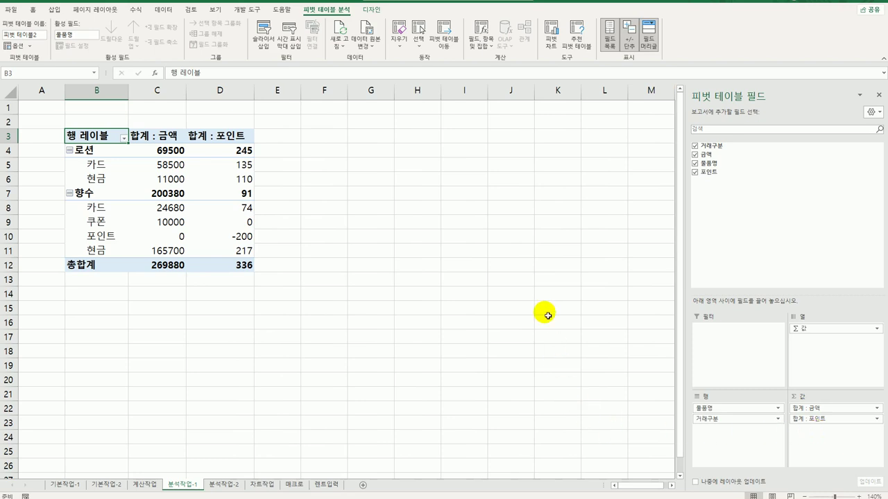
Change the pivot table's report layout to tabular form.
{"action": "left_click", "coordinate": [372, 9]}
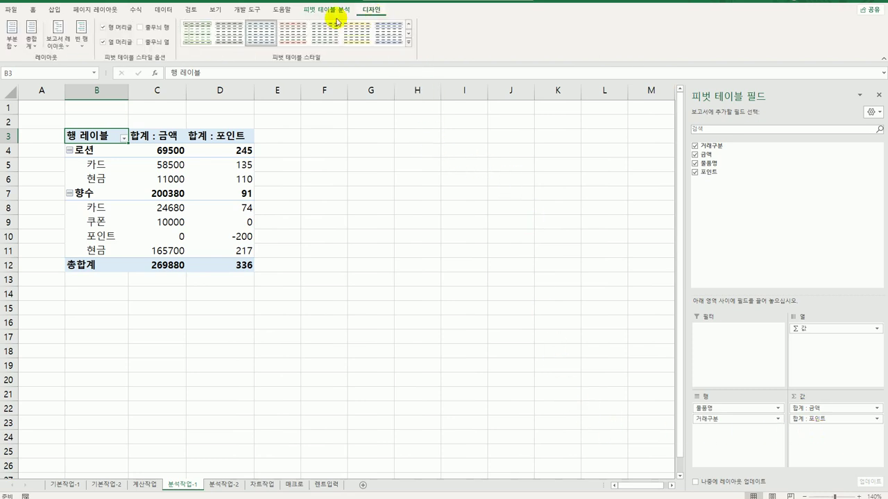
{"action": "left_click", "coordinate": [58, 42]}
{"action": "left_click", "coordinate": [86, 119]}
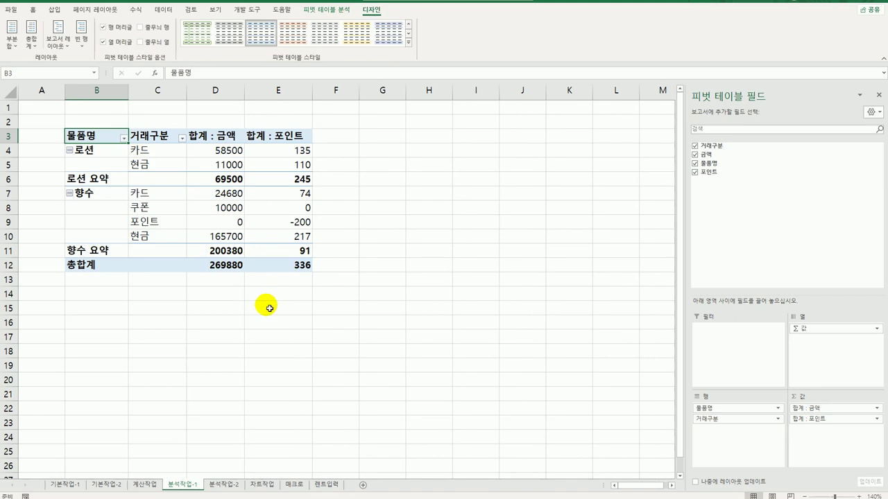
Add 금액 to the values a second time, name that field 금액비율, and show it as 열 합계 비율.
{"action": "left_click_drag", "start_coordinate": [711, 154], "coordinate": [823, 447]}
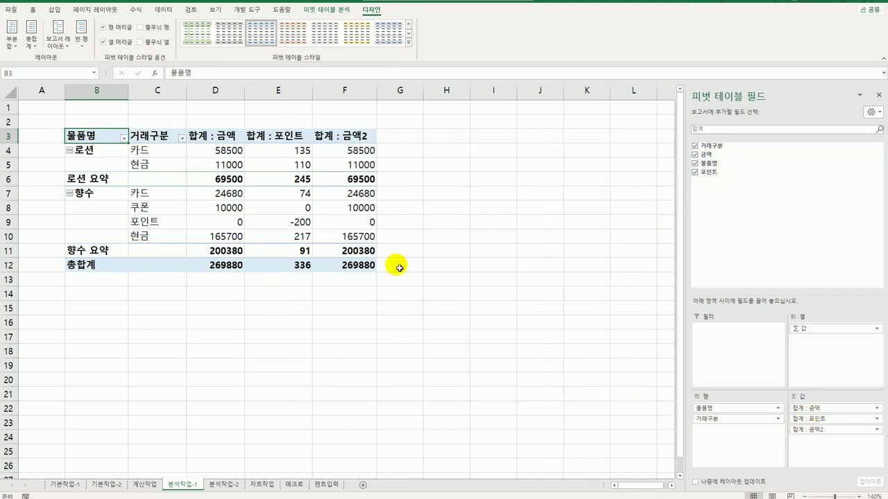
{"action": "left_click", "coordinate": [338, 138]}
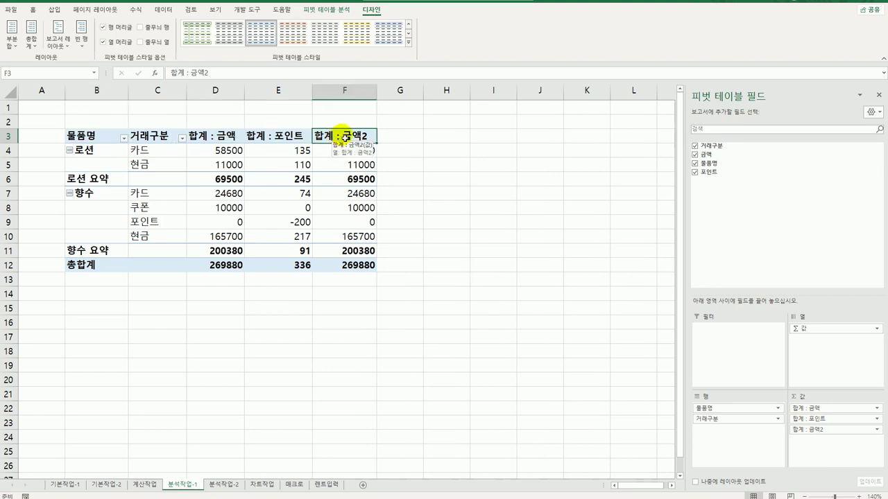
{"action": "double_click", "coordinate": [345, 138]}
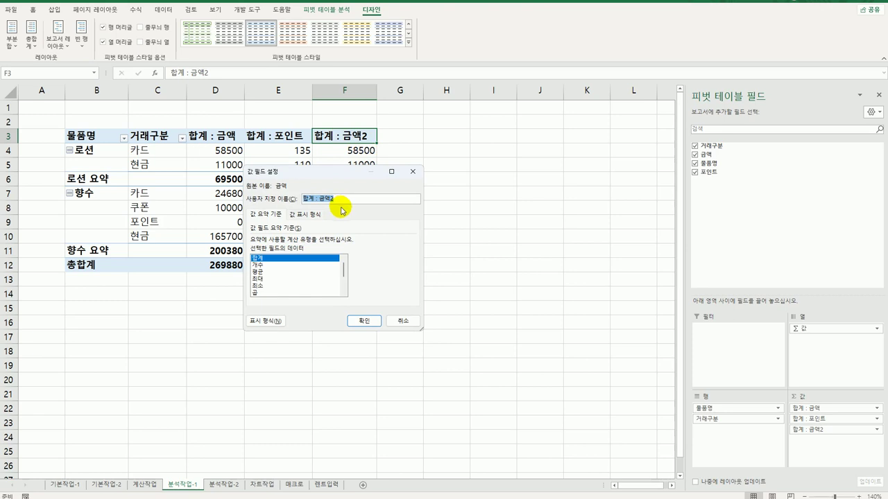
{"action": "type", "text": "rm"}
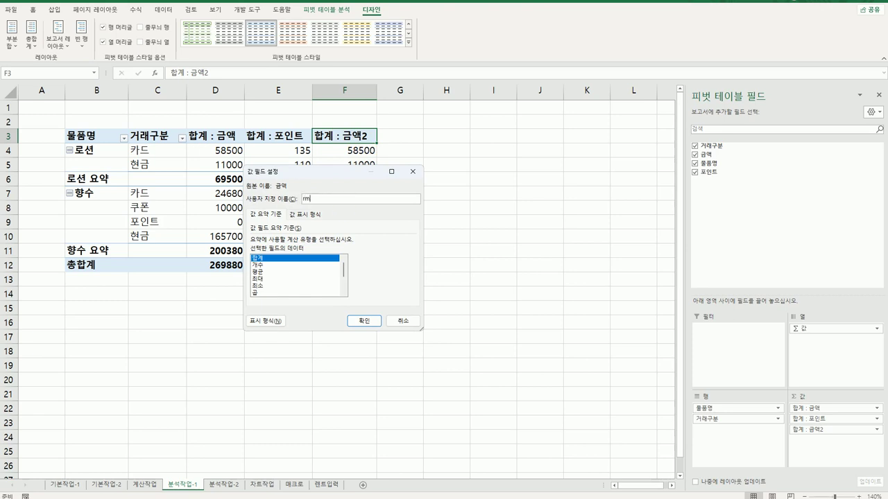
{"action": "type", "text": "금액비율"}
{"action": "left_click", "coordinate": [310, 214]}
{"action": "left_click", "coordinate": [312, 243]}
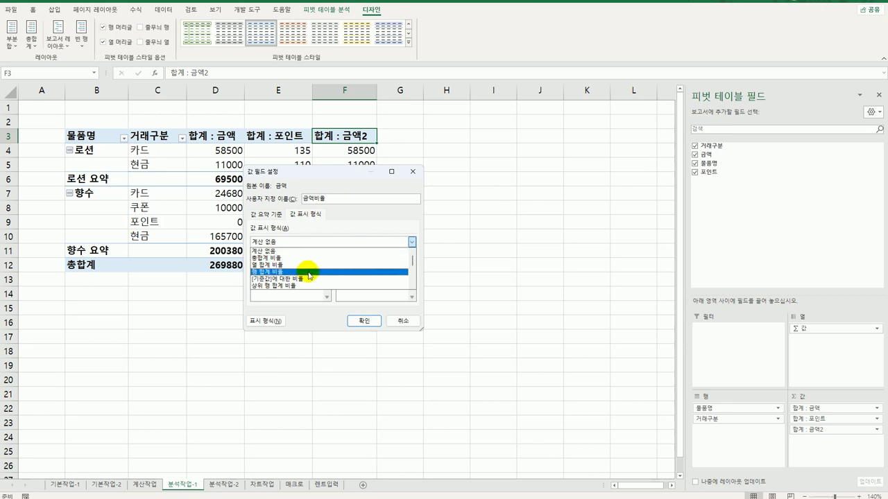
{"action": "left_click", "coordinate": [309, 265]}
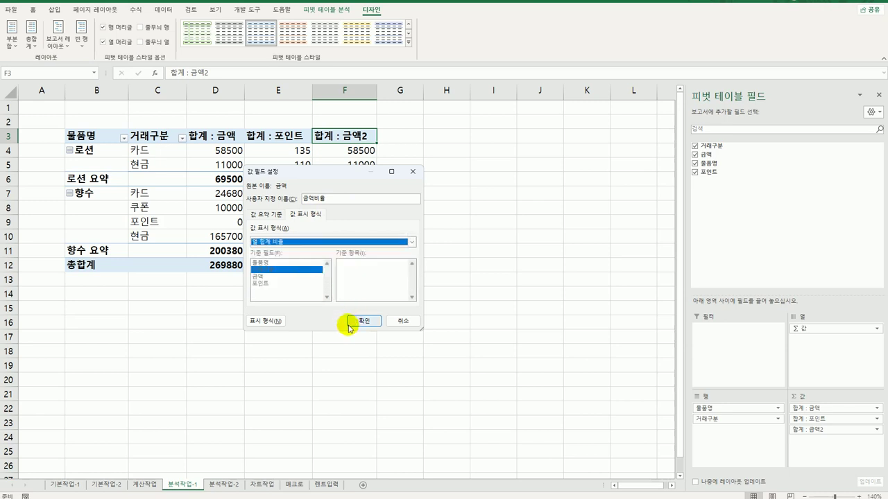
{"action": "left_click", "coordinate": [357, 321]}
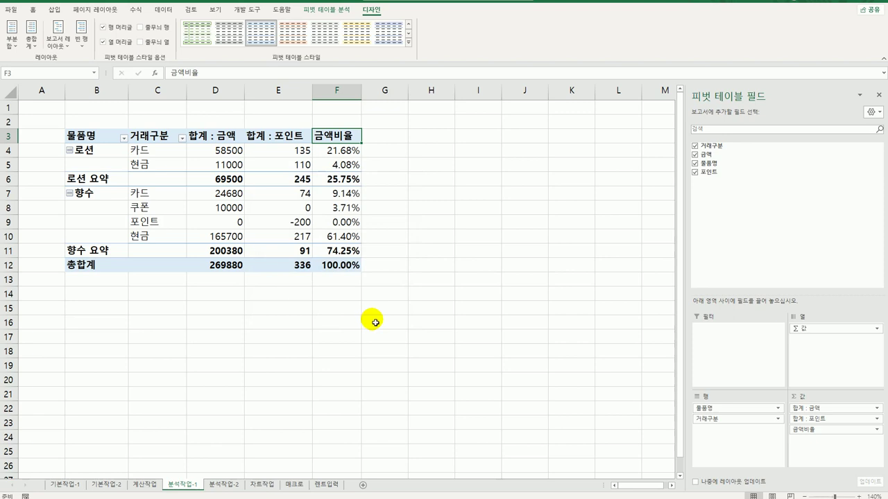
Format the 합계 : 금액 value field as a number (숫자) with the thousands separator.
{"action": "left_click", "coordinate": [201, 138]}
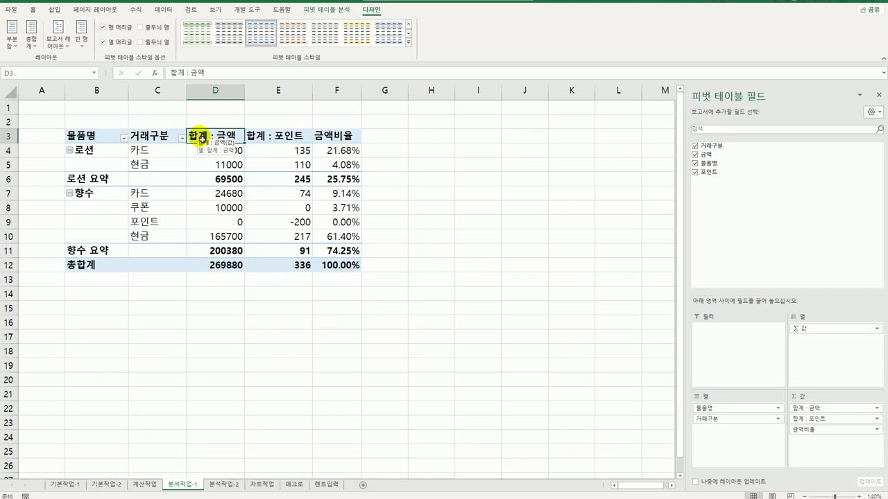
{"action": "right_click", "coordinate": [201, 138]}
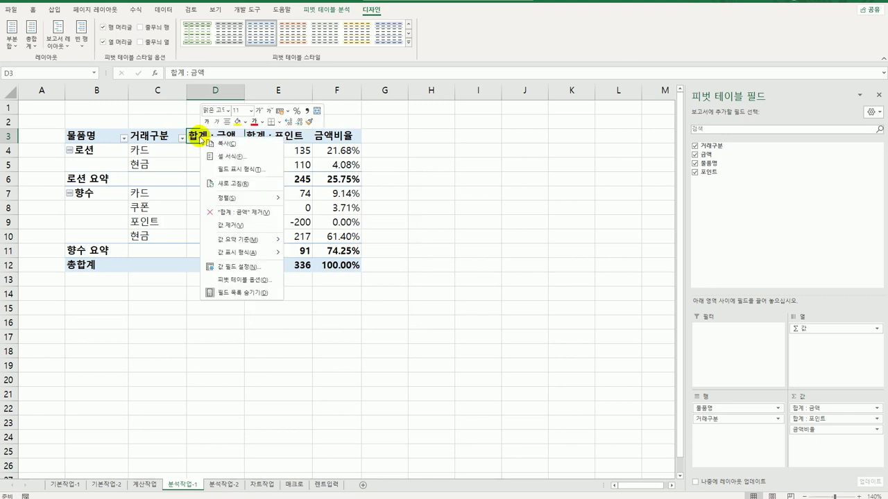
{"action": "left_click", "coordinate": [250, 268]}
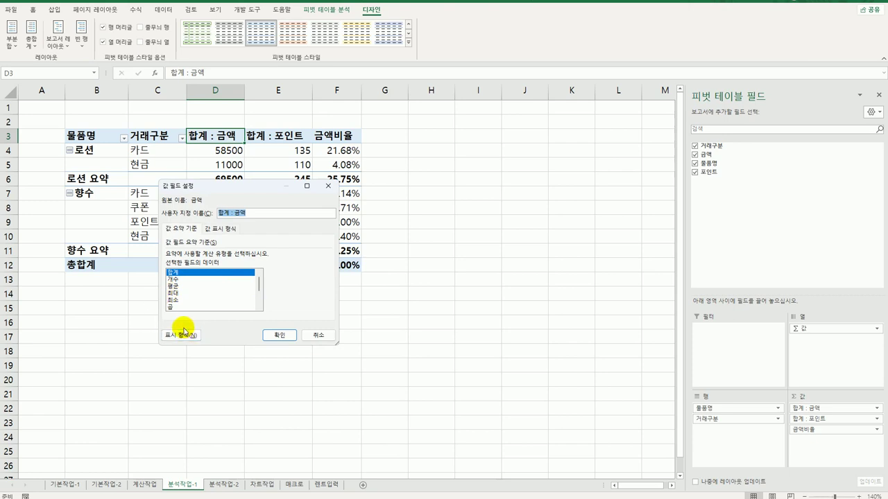
{"action": "left_click", "coordinate": [183, 335]}
{"action": "left_click", "coordinate": [155, 188]}
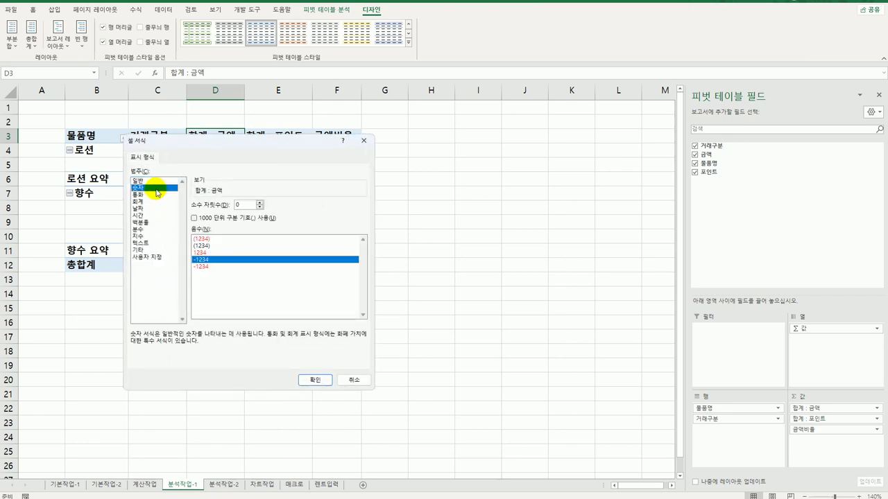
{"action": "left_click", "coordinate": [230, 220]}
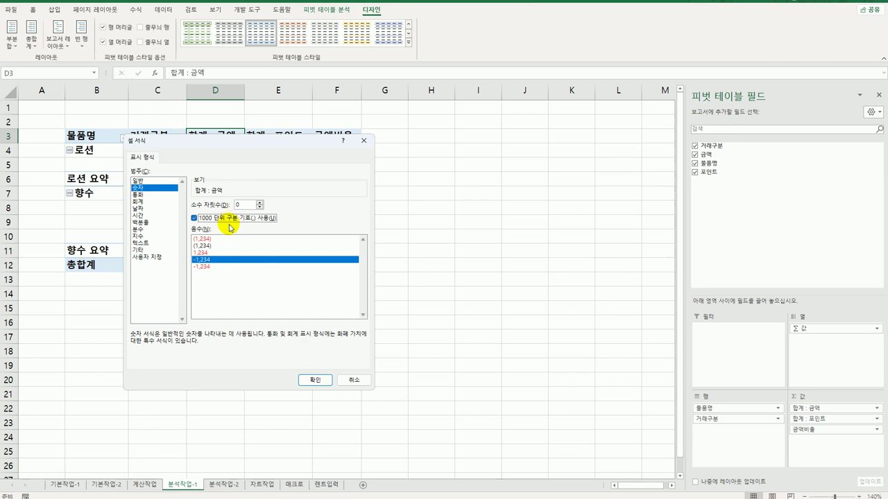
{"action": "left_click", "coordinate": [311, 381]}
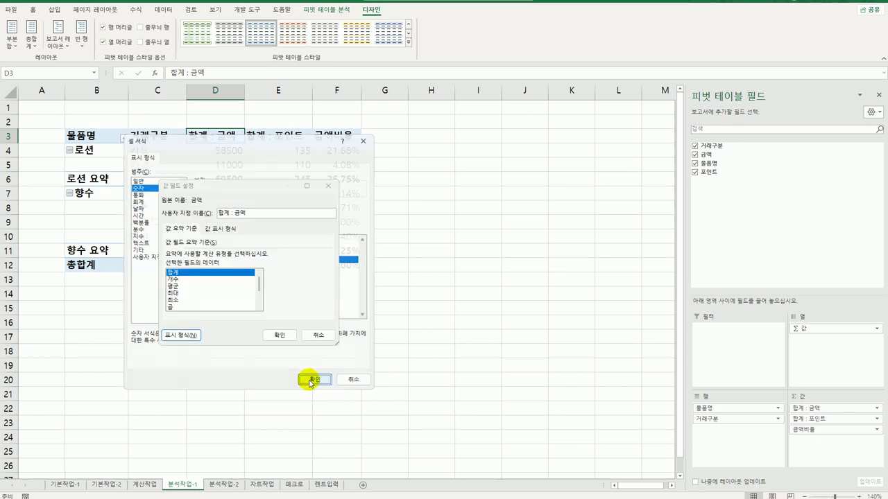
{"action": "left_click", "coordinate": [287, 336]}
{"action": "left_click", "coordinate": [430, 364]}
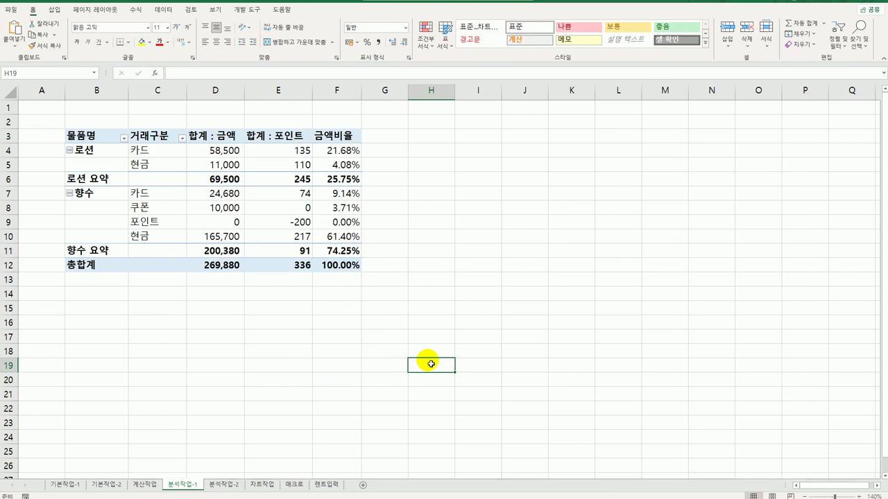
Apply the orange pivot table style from the third row of the 밝게 group to the pivot table.
{"action": "left_click", "coordinate": [226, 212]}
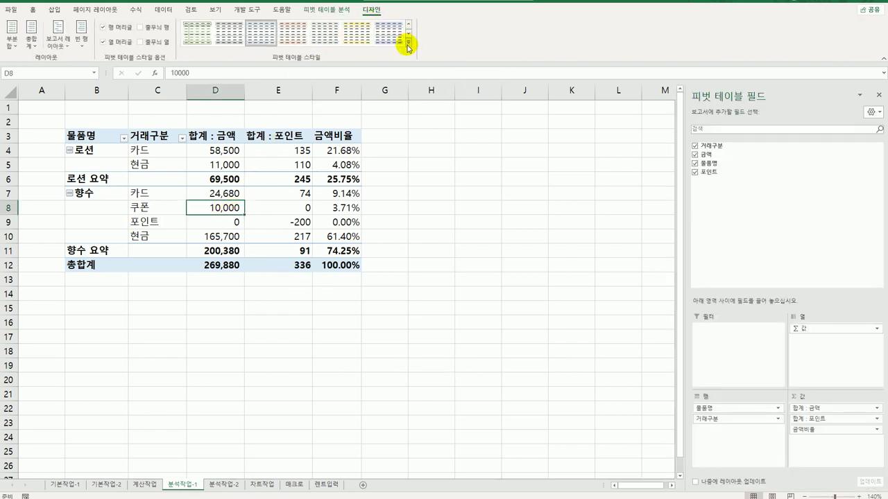
{"action": "left_click", "coordinate": [408, 46]}
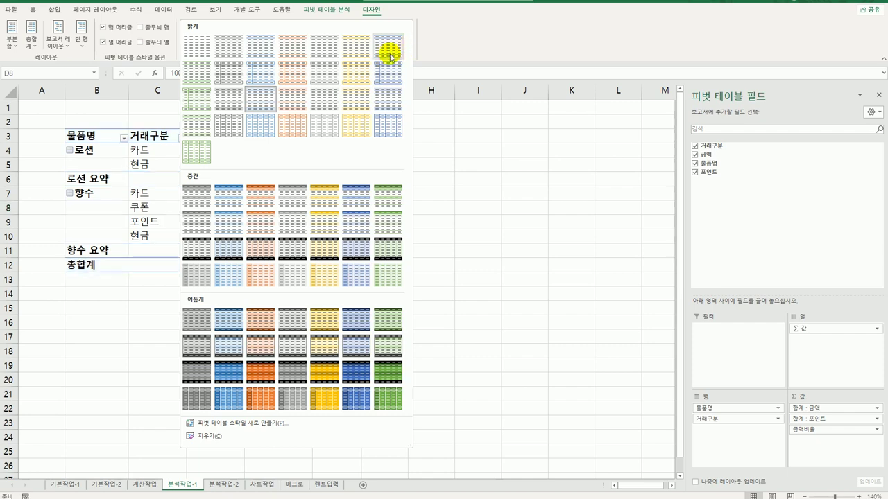
{"action": "left_click", "coordinate": [298, 103]}
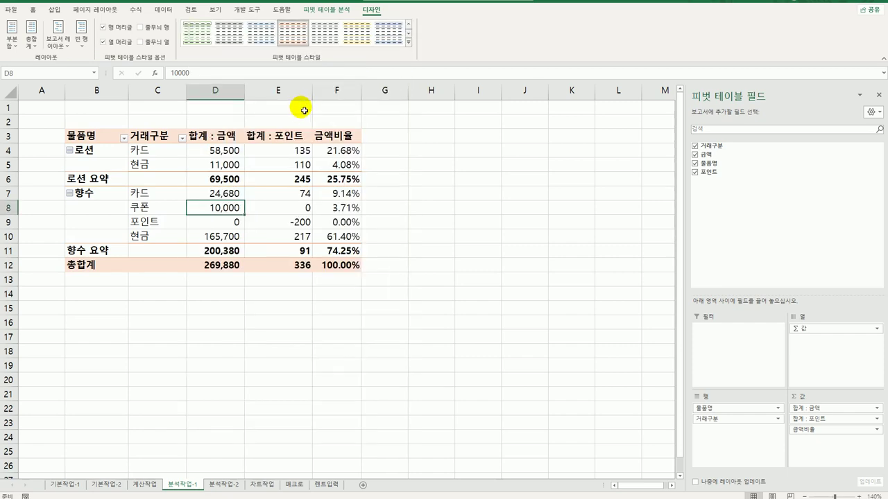
{"action": "left_click", "coordinate": [405, 280]}
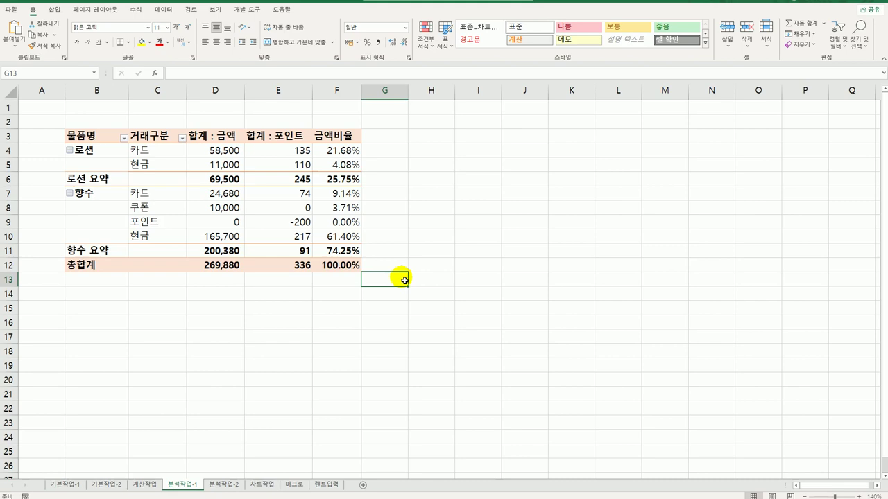
On the 분석작업-2 sheet, remove duplicate rows from the table, comparing only 거래구분, 물품명, 주문수량 and 판매수량.
{"action": "left_click", "coordinate": [220, 486]}
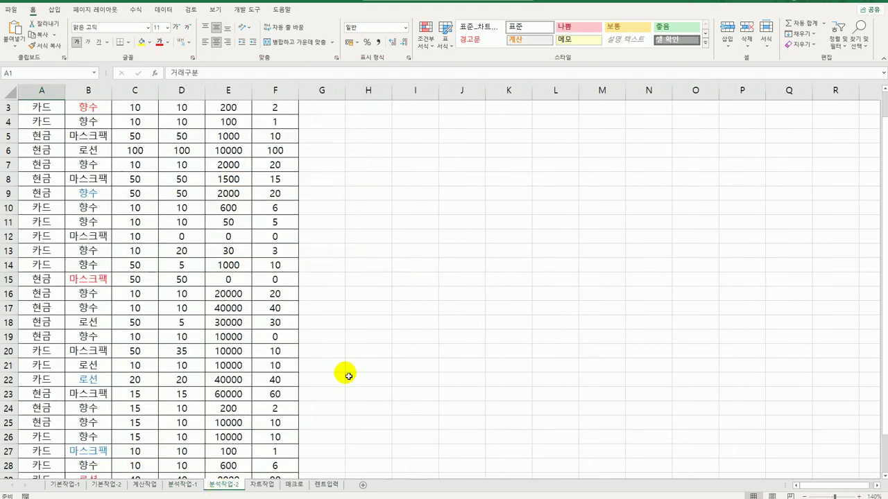
{"action": "scroll", "coordinate": [348, 367], "scroll_direction": "up", "scroll_amount": 1}
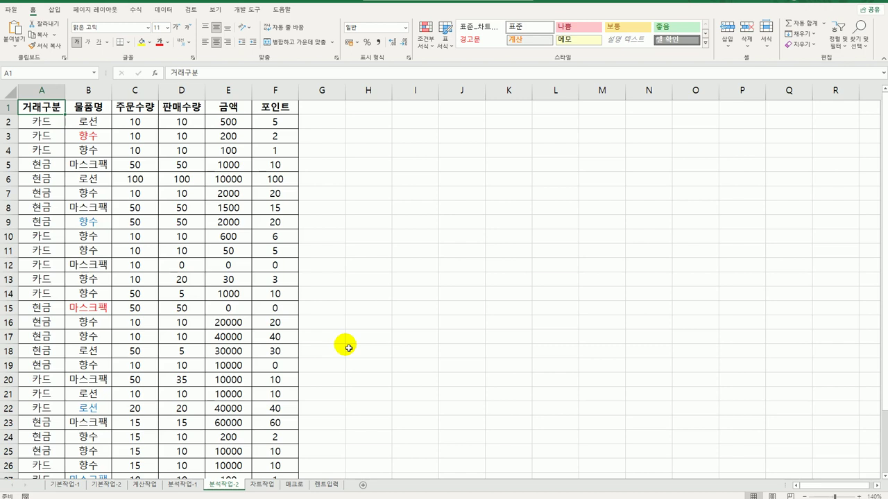
{"action": "left_click", "coordinate": [119, 149]}
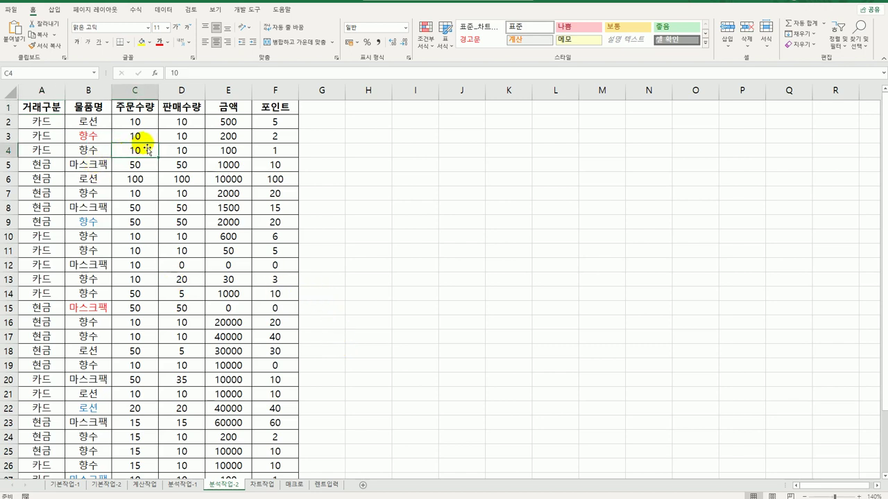
{"action": "left_click", "coordinate": [164, 10]}
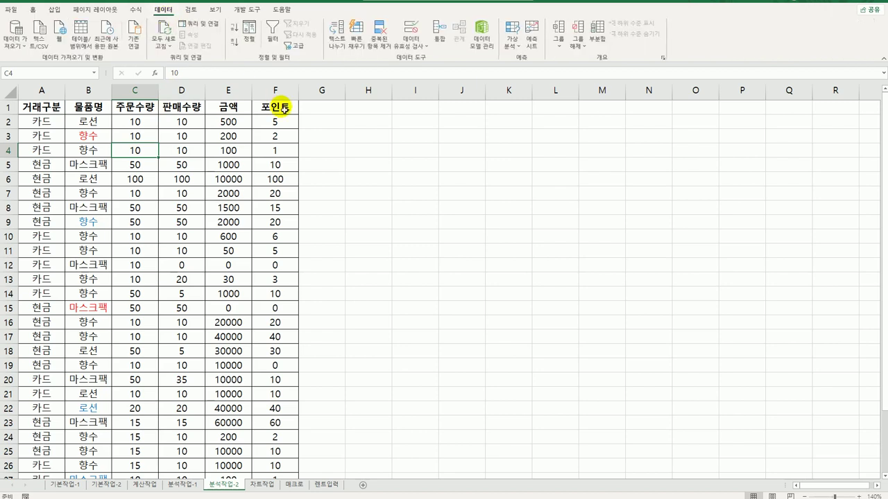
{"action": "left_click", "coordinate": [379, 31]}
{"action": "left_click_drag", "start_coordinate": [335, 172], "coordinate": [482, 172]}
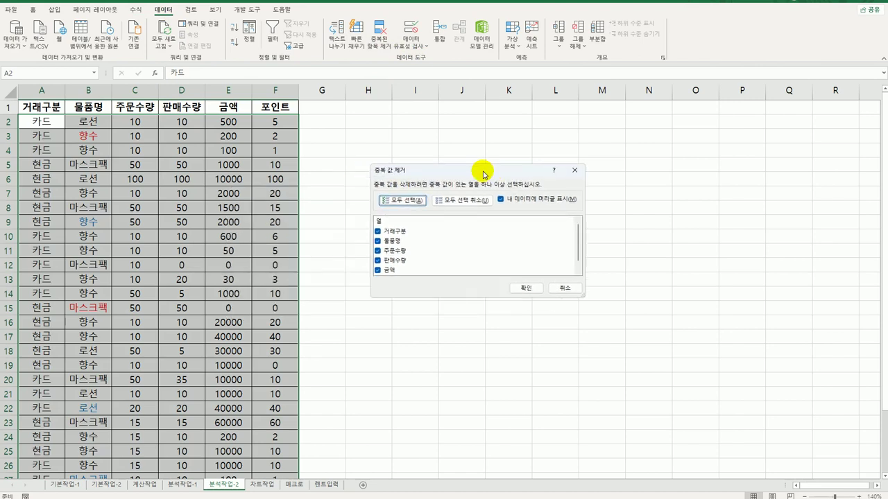
{"action": "left_click", "coordinate": [474, 201]}
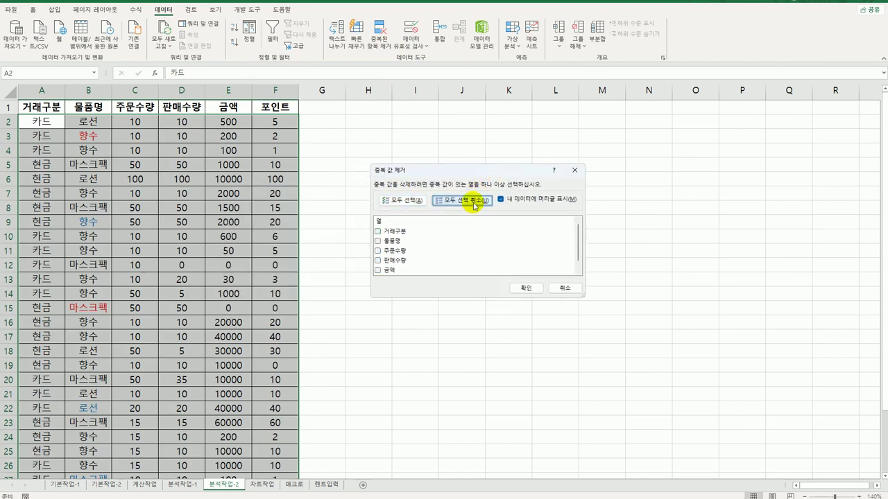
{"action": "left_click", "coordinate": [396, 234]}
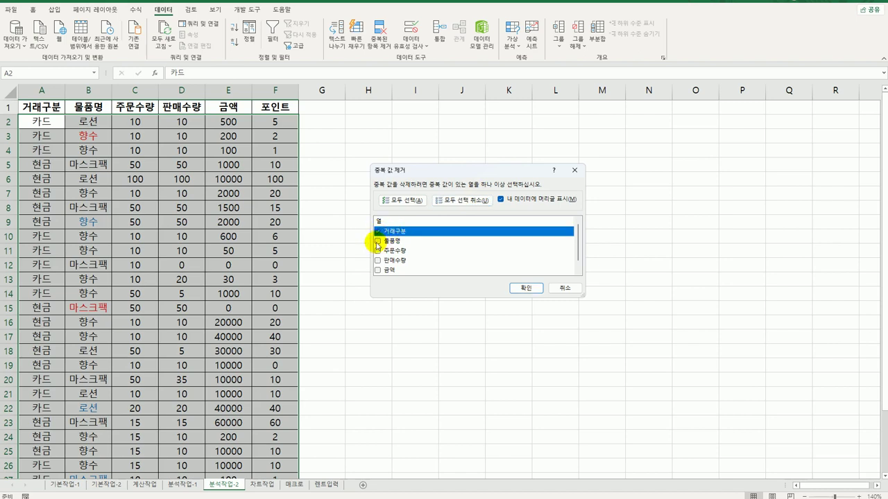
{"action": "left_click", "coordinate": [377, 242]}
{"action": "left_click", "coordinate": [377, 251]}
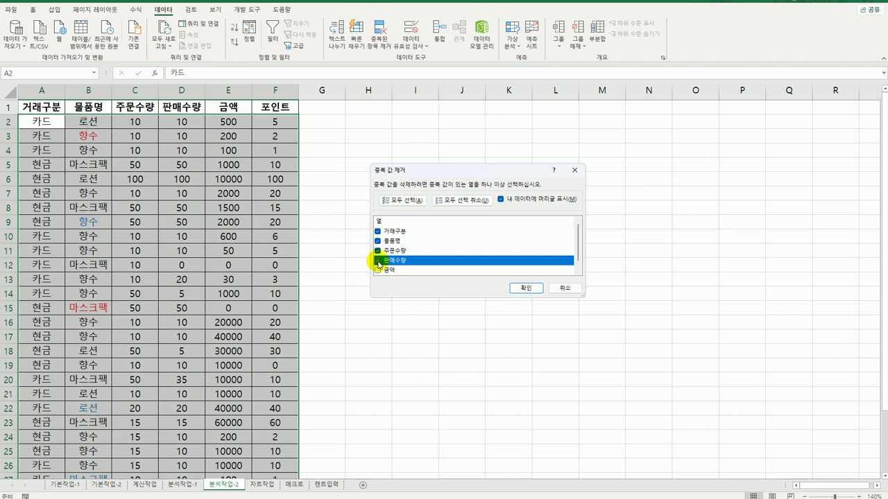
{"action": "left_click", "coordinate": [538, 290]}
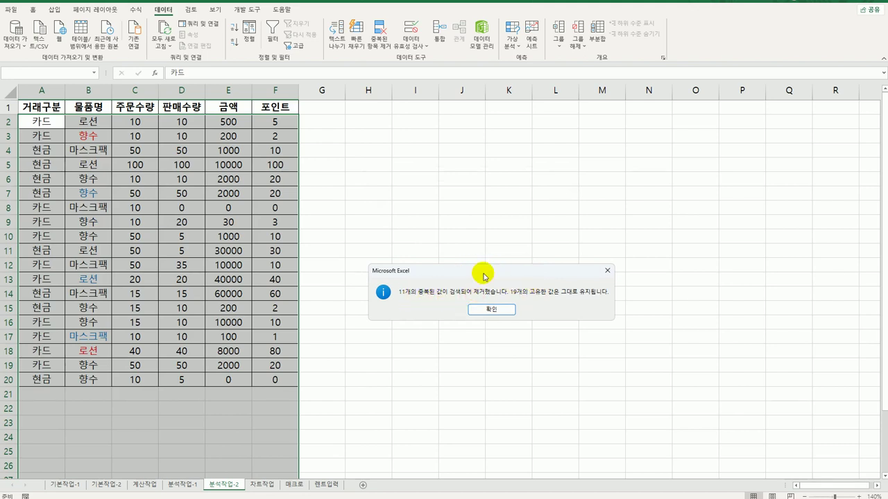
{"action": "left_click_drag", "start_coordinate": [483, 275], "coordinate": [447, 208]}
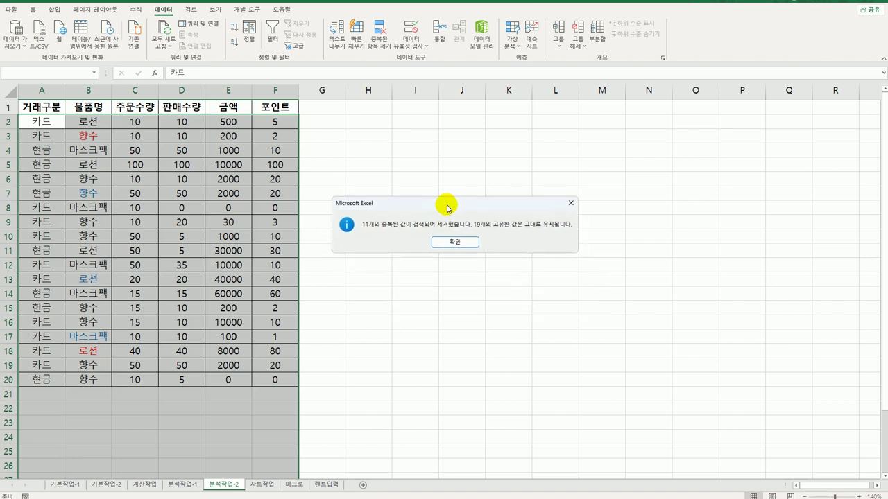
{"action": "left_click", "coordinate": [459, 243]}
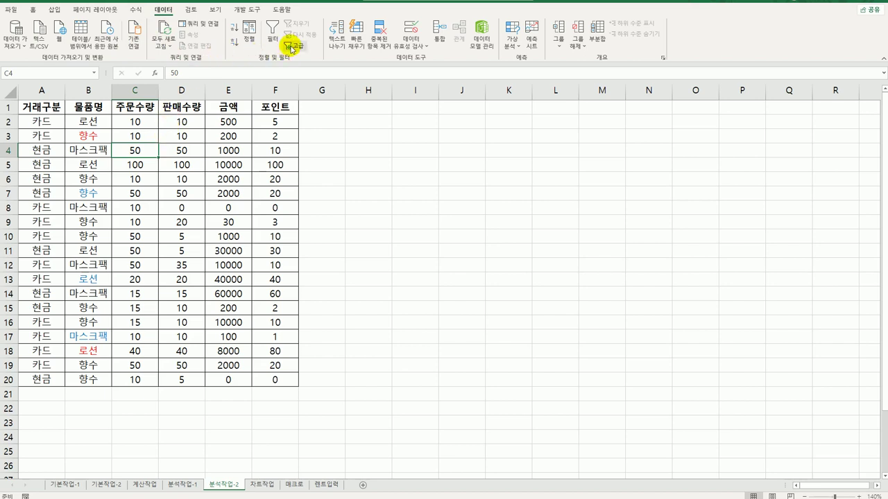
Start a custom sort of the table with 물품명 as the first sort key, based on cell values.
{"action": "left_click", "coordinate": [251, 35]}
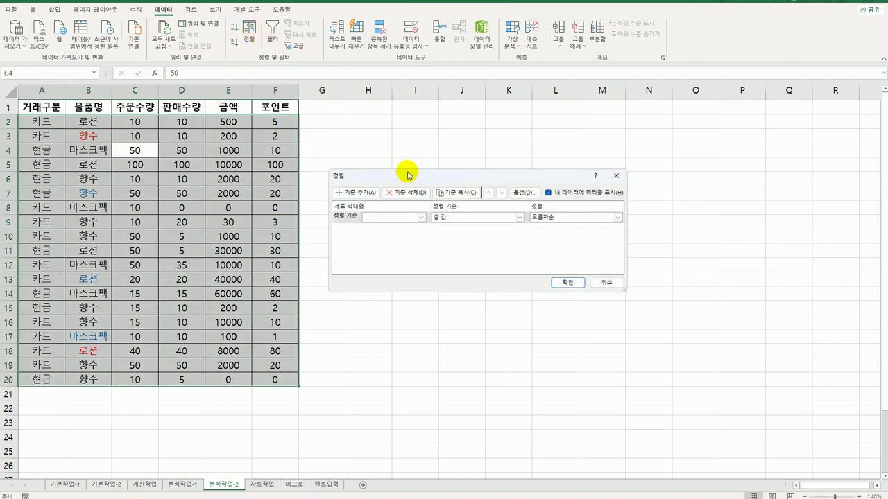
{"action": "left_click_drag", "start_coordinate": [406, 174], "coordinate": [404, 144]}
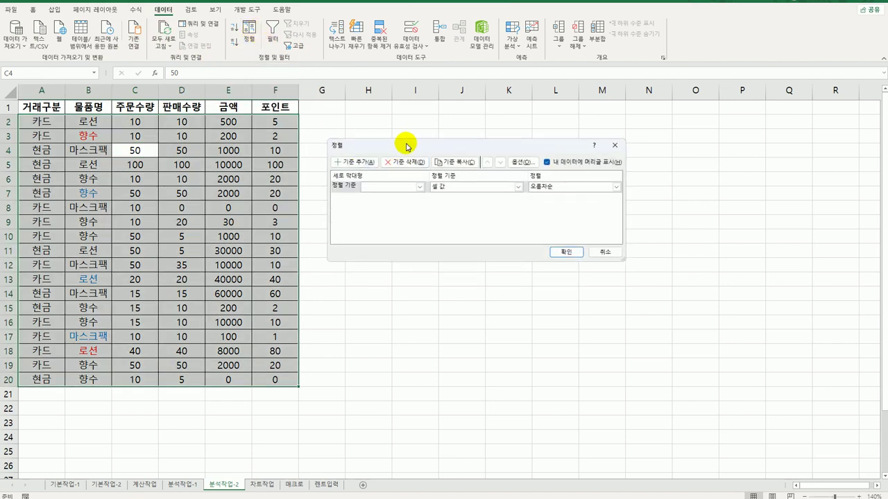
{"action": "left_click", "coordinate": [420, 187]}
{"action": "left_click", "coordinate": [410, 208]}
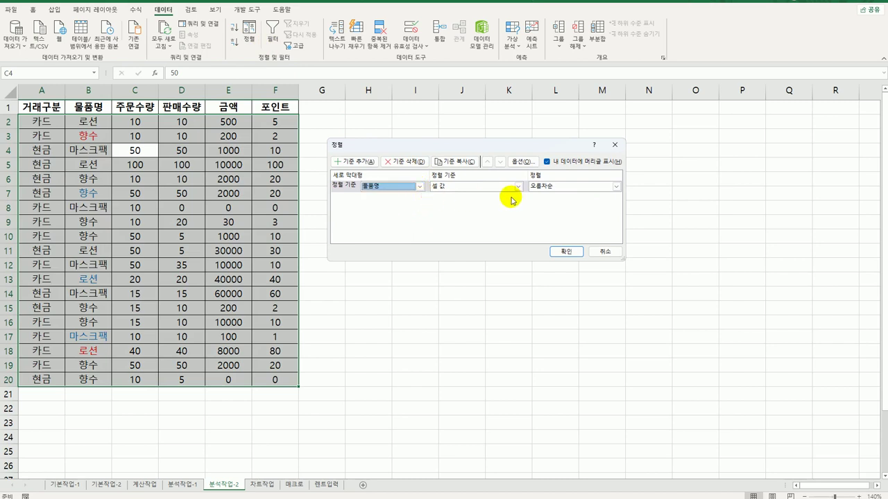
Set the 물품명 sort order to a custom list of 로션, 향수, 마스크팩.
{"action": "left_click", "coordinate": [547, 186]}
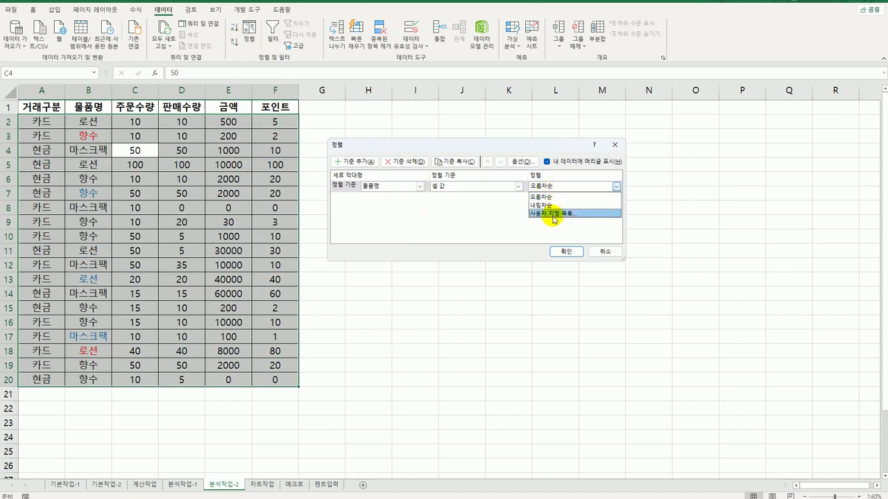
{"action": "left_click", "coordinate": [553, 213]}
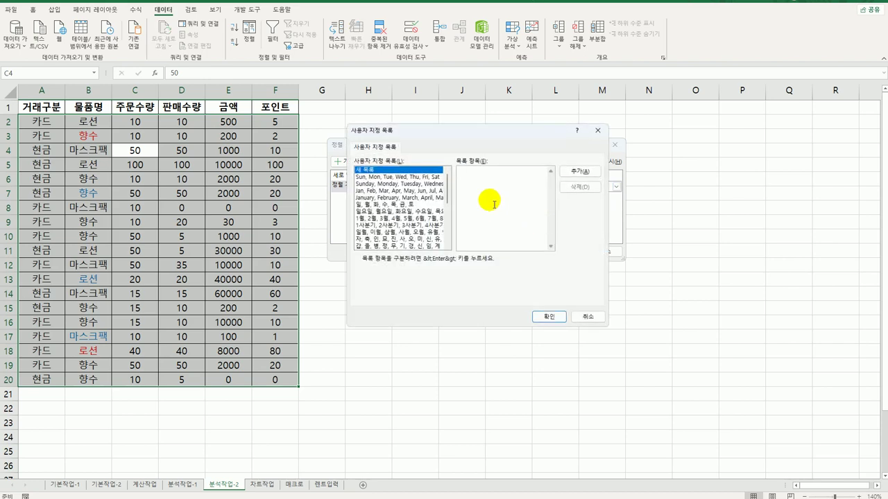
{"action": "type", "text": "로셔"}
{"action": "type", "text": "향수"}
{"action": "type", "text": "마스"}
{"action": "type", "text": "크팩"}
{"action": "left_click", "coordinate": [575, 171]}
{"action": "left_click_drag", "start_coordinate": [447, 179], "coordinate": [438, 211]}
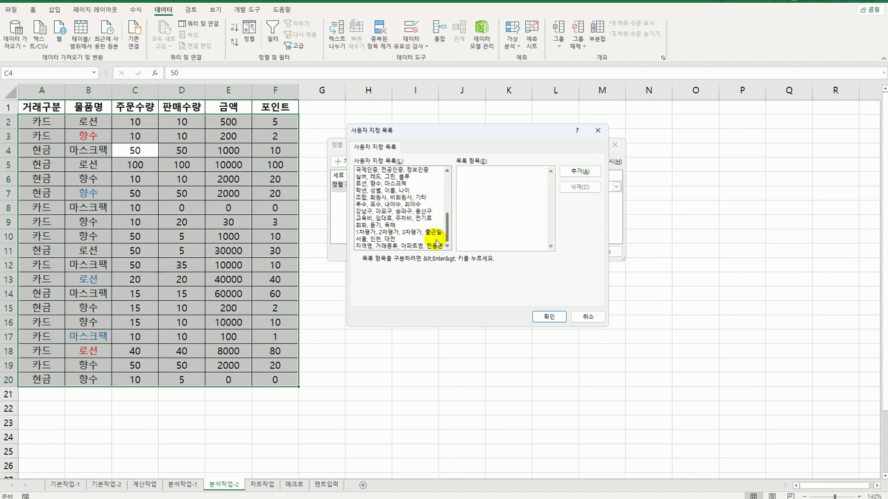
{"action": "left_click", "coordinate": [392, 183]}
{"action": "left_click", "coordinate": [543, 316]}
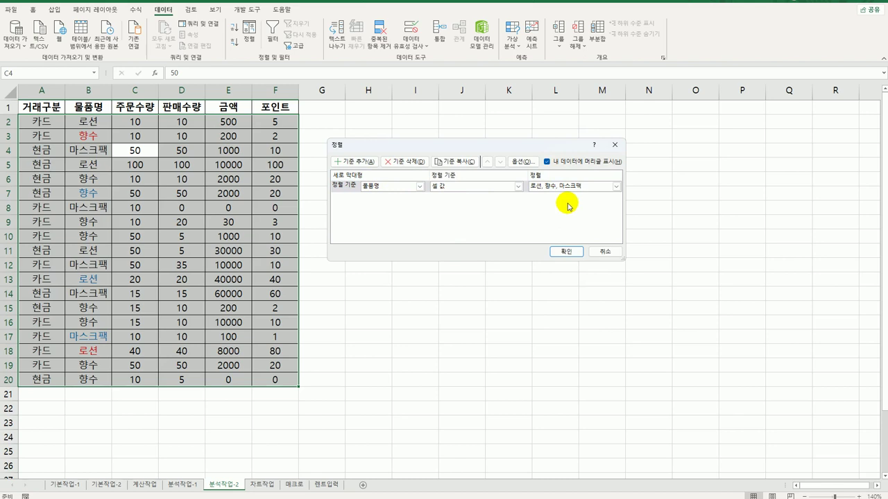
Add a second sort level on 거래구분 by cell values in ascending order (오름차순).
{"action": "left_click", "coordinate": [366, 161]}
{"action": "left_click", "coordinate": [420, 198]}
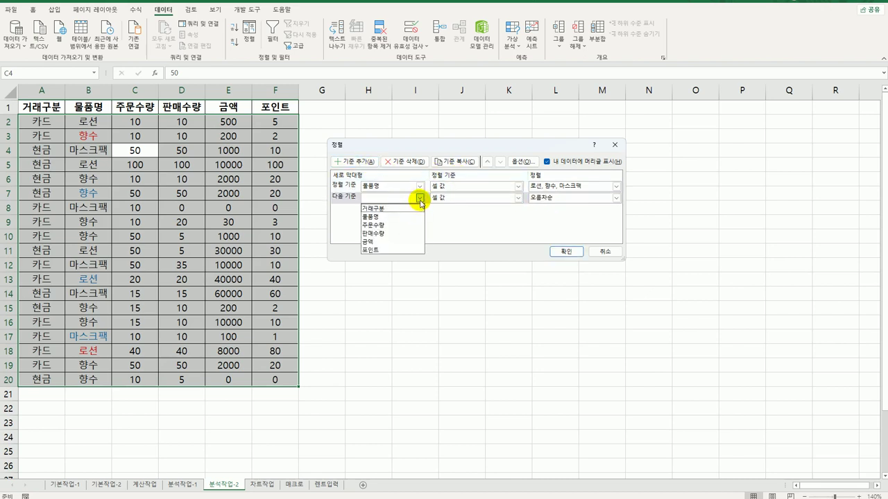
{"action": "left_click", "coordinate": [406, 209]}
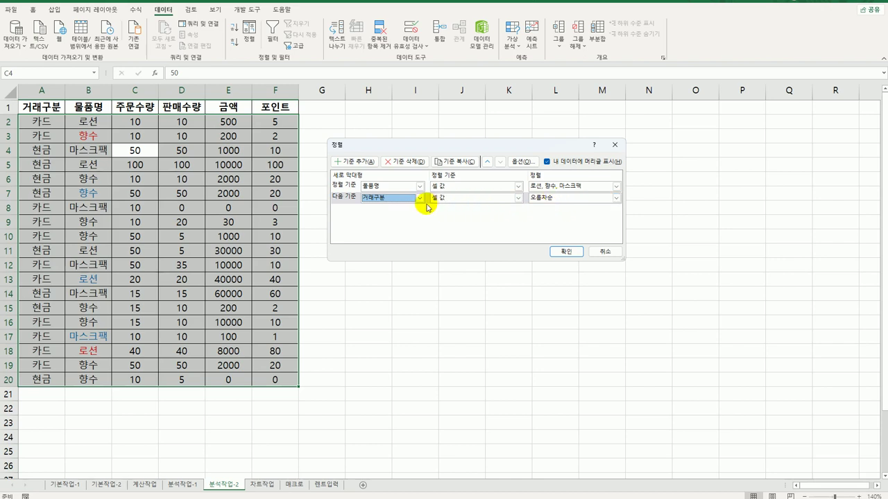
Add a third sort level on 물품명 by font colour (글꼴 색), placing red RGB(255, 0, 0) on top (위에 표시).
{"action": "left_click", "coordinate": [352, 162]}
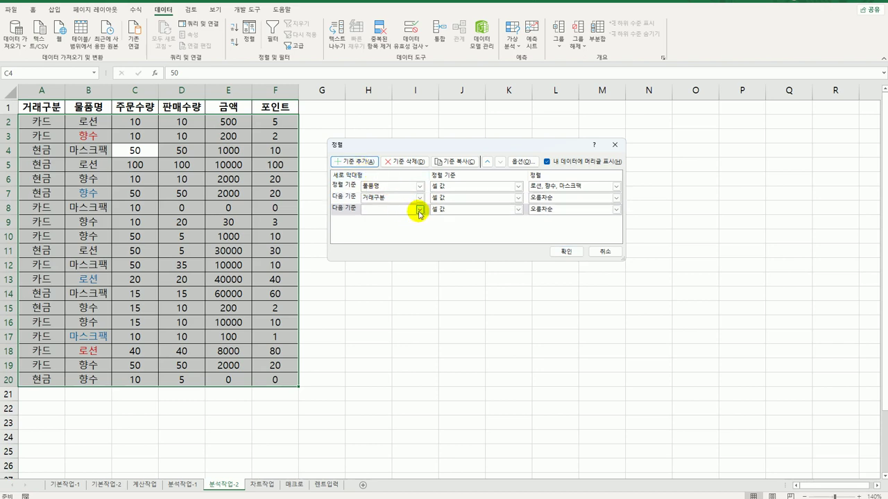
{"action": "left_click", "coordinate": [420, 210]}
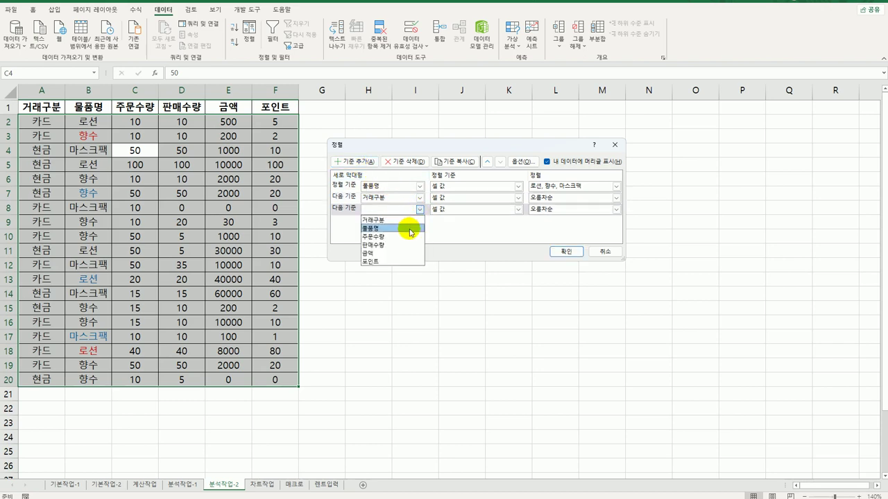
{"action": "left_click", "coordinate": [409, 229]}
{"action": "left_click", "coordinate": [516, 210]}
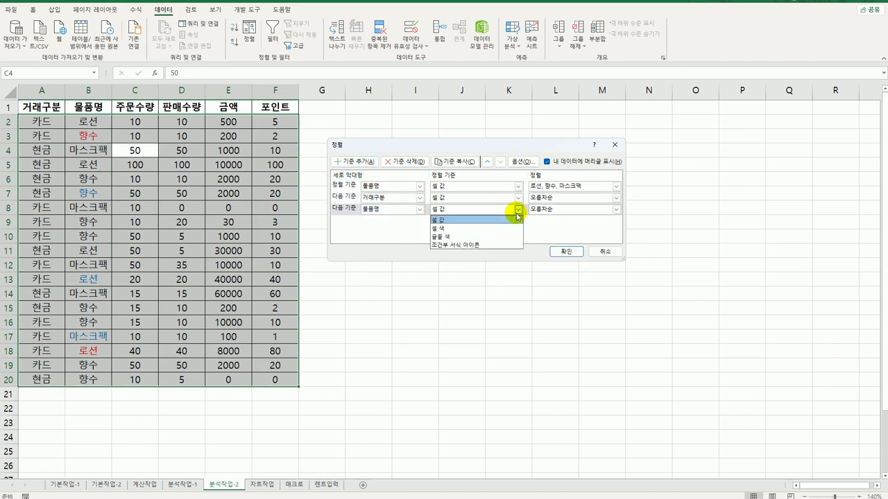
{"action": "left_click", "coordinate": [510, 236]}
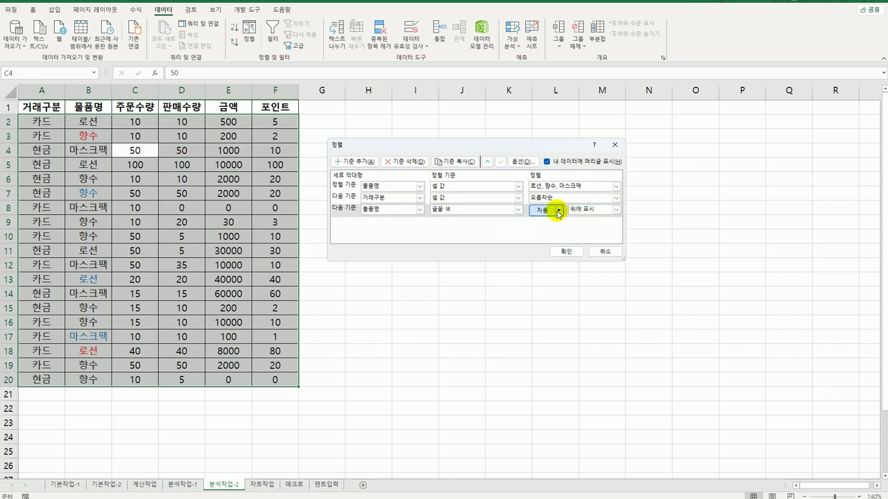
{"action": "left_click", "coordinate": [558, 210]}
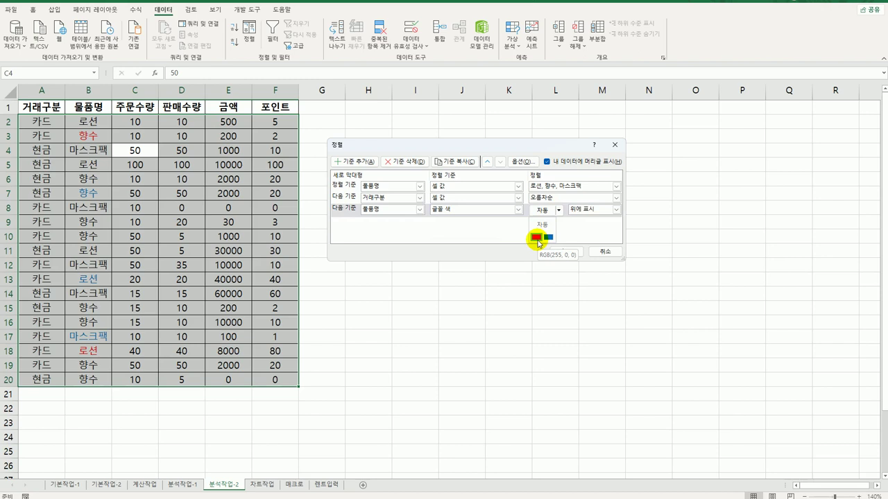
{"action": "left_click", "coordinate": [536, 237]}
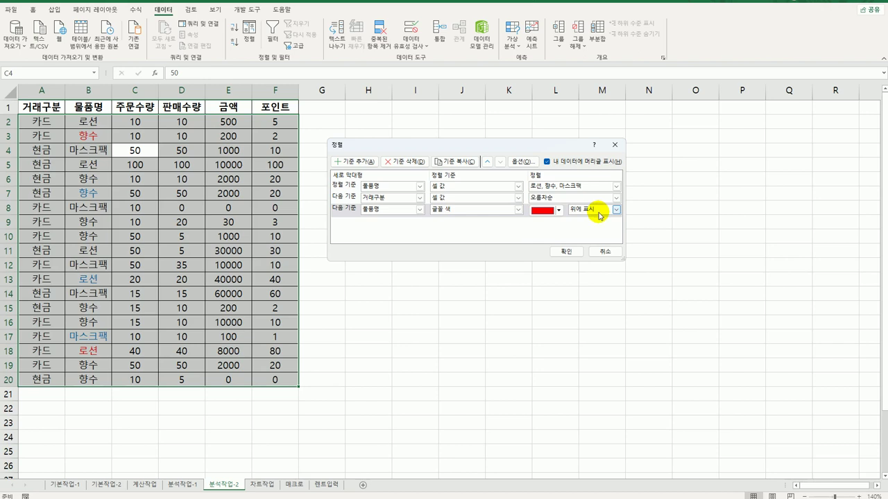
Add a fourth sort level on 물품명 by font colour, placing blue RGB(0, 112, 192) at the bottom (아래쪽에 표시), and apply the sort.
{"action": "left_click", "coordinate": [357, 161]}
{"action": "left_click", "coordinate": [419, 224]}
{"action": "left_click", "coordinate": [399, 240]}
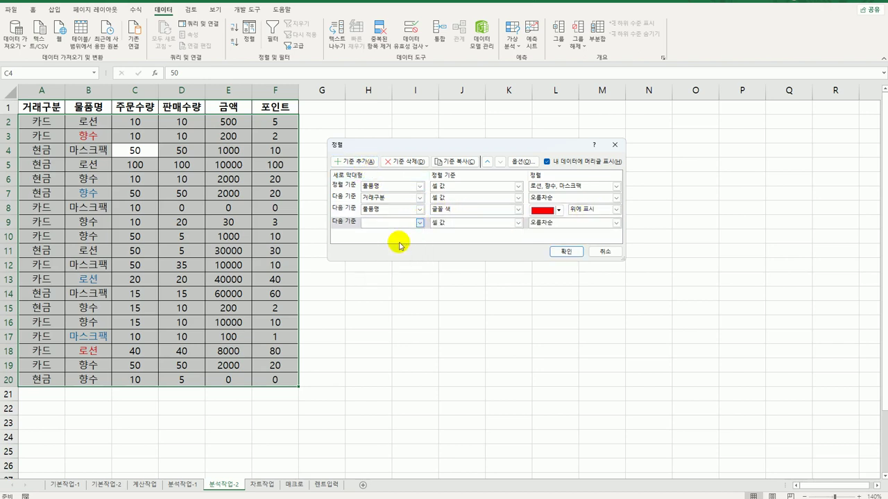
{"action": "left_click", "coordinate": [460, 223]}
{"action": "left_click", "coordinate": [456, 249]}
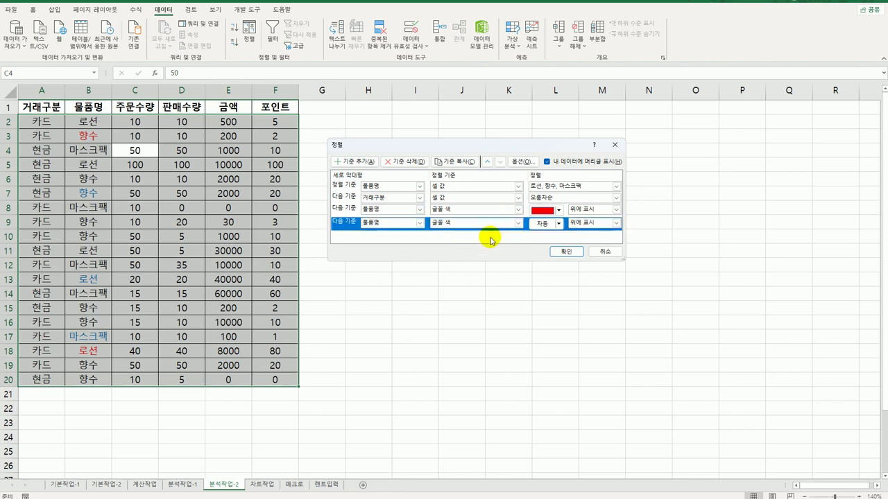
{"action": "left_click", "coordinate": [558, 223]}
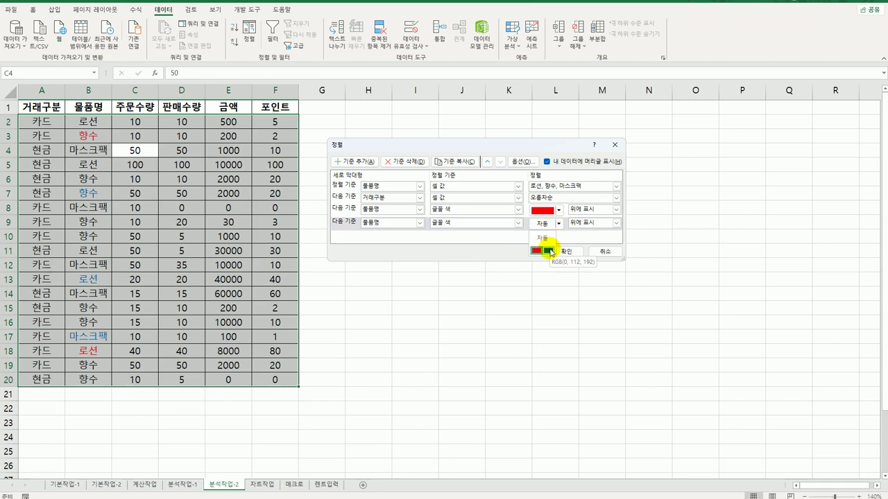
{"action": "left_click", "coordinate": [549, 251]}
{"action": "left_click", "coordinate": [593, 223]}
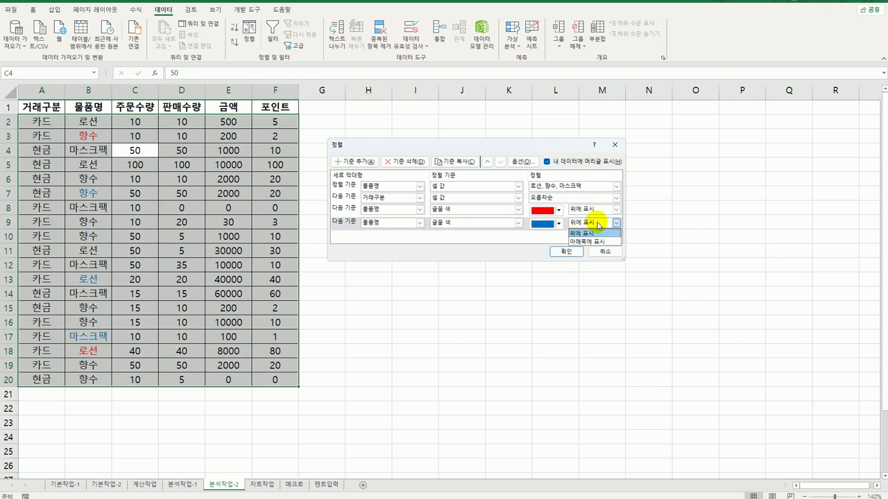
{"action": "left_click", "coordinate": [596, 241]}
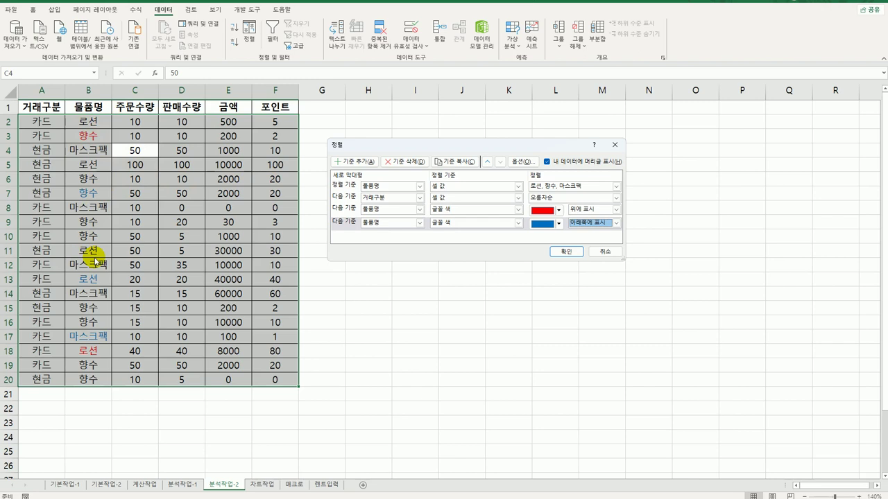
{"action": "left_click", "coordinate": [563, 252]}
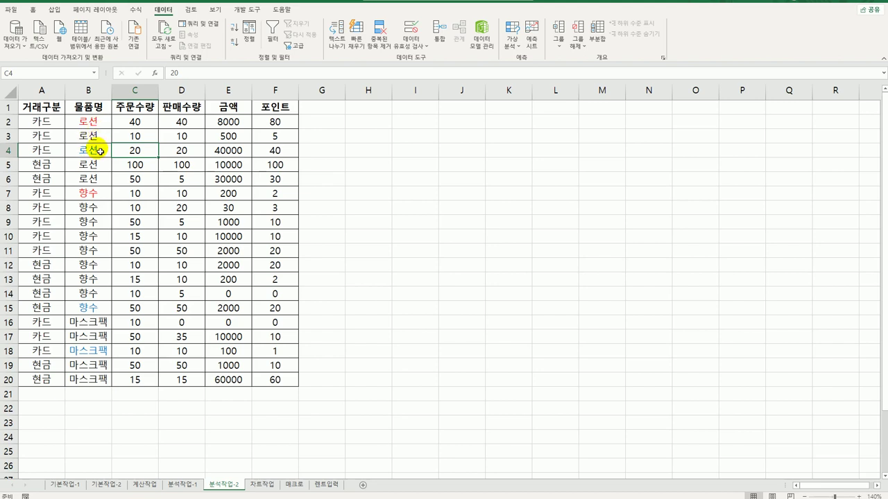
Add subtotals to the table grouped by 물품명, calculating the average (평균) of 금액 only.
{"action": "left_click", "coordinate": [601, 43]}
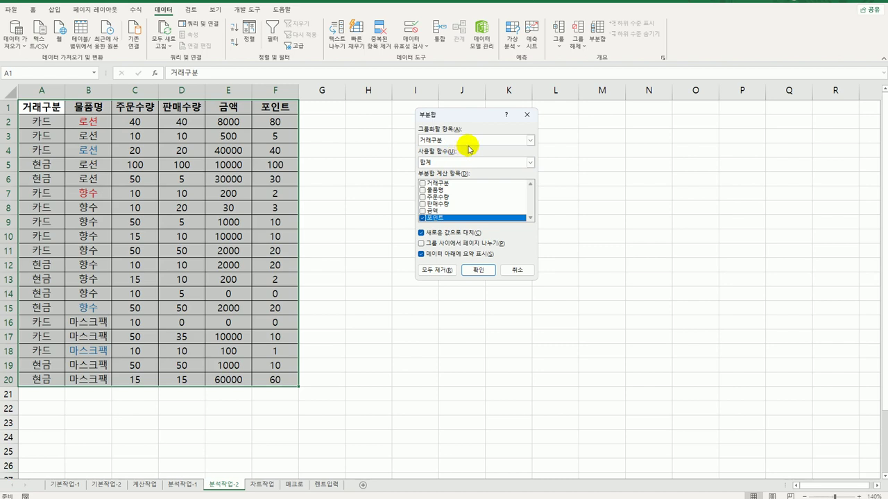
{"action": "left_click", "coordinate": [463, 142]}
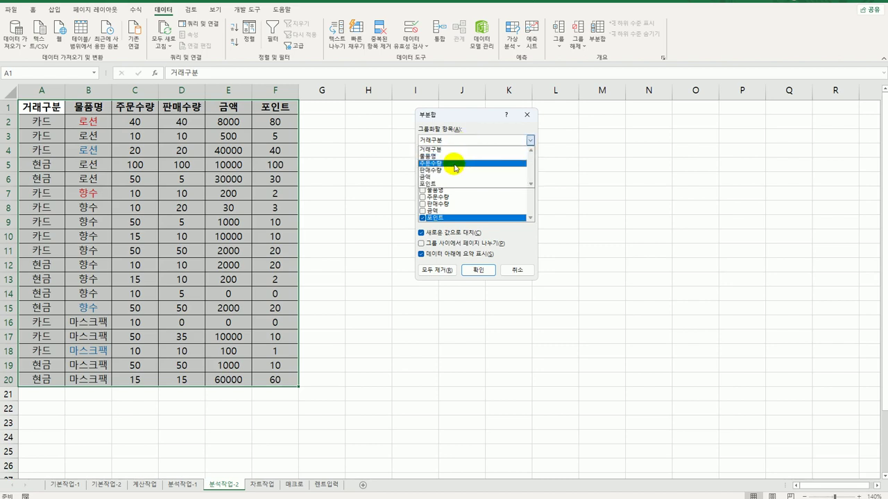
{"action": "left_click", "coordinate": [448, 156]}
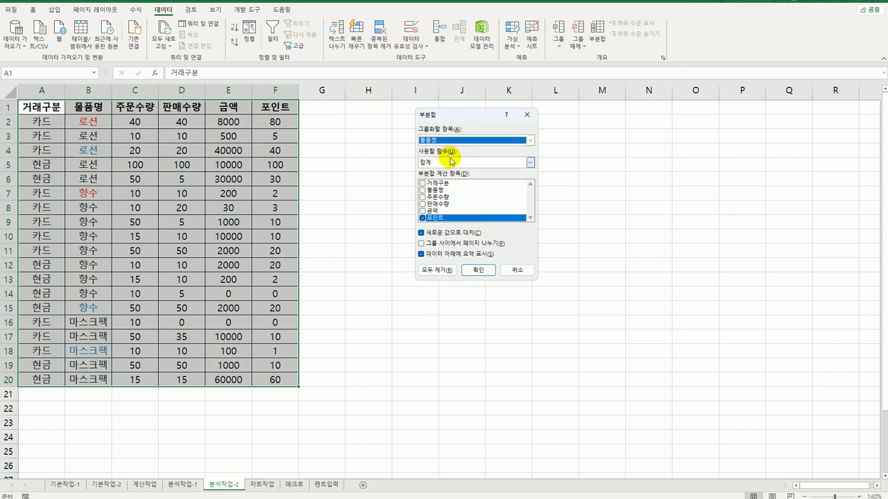
{"action": "left_click", "coordinate": [450, 163]}
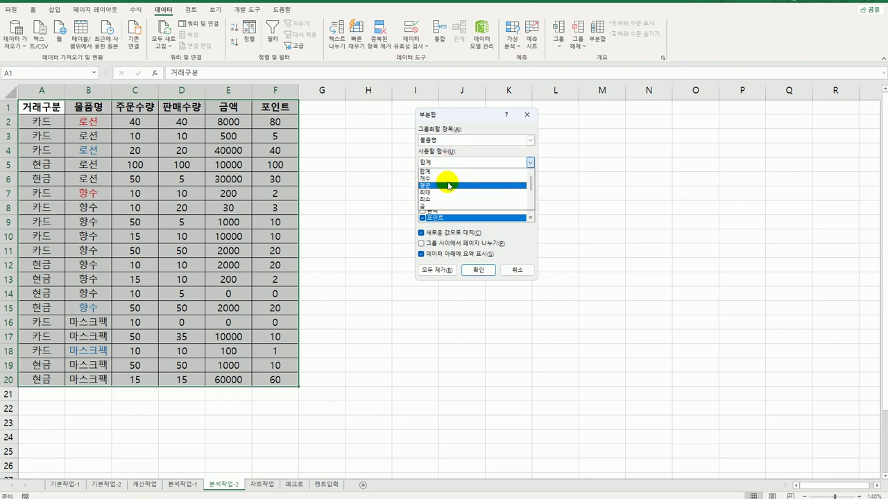
{"action": "left_click", "coordinate": [448, 185]}
{"action": "left_click", "coordinate": [421, 217]}
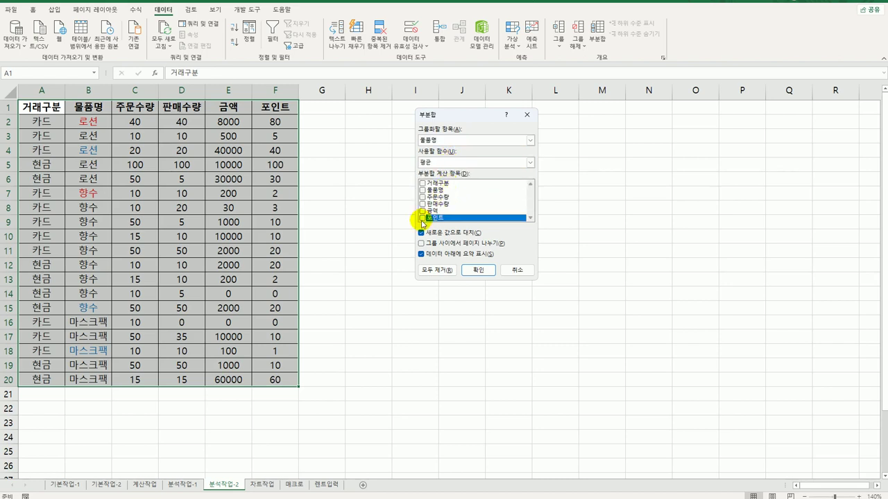
{"action": "left_click", "coordinate": [421, 210]}
{"action": "left_click", "coordinate": [478, 270]}
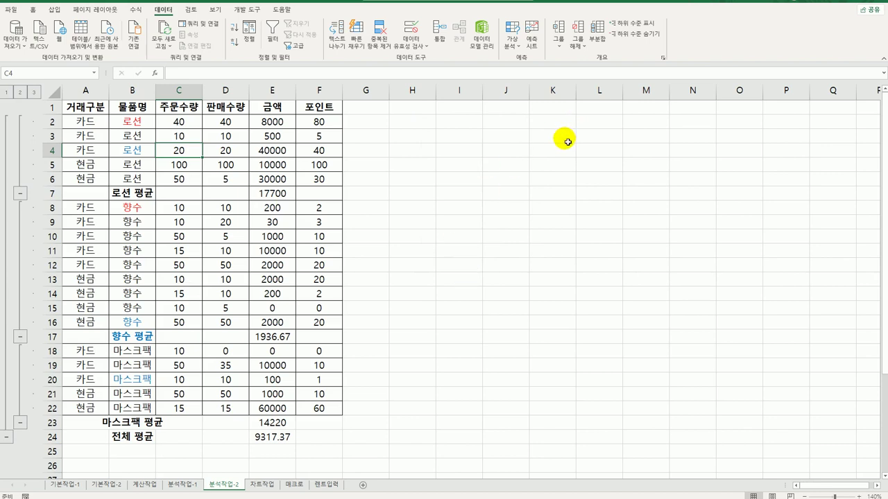
Add a nested subtotal grouped by 거래구분 that counts (개수) 주문수량 only, without replacing the existing subtotals.
{"action": "left_click", "coordinate": [596, 31]}
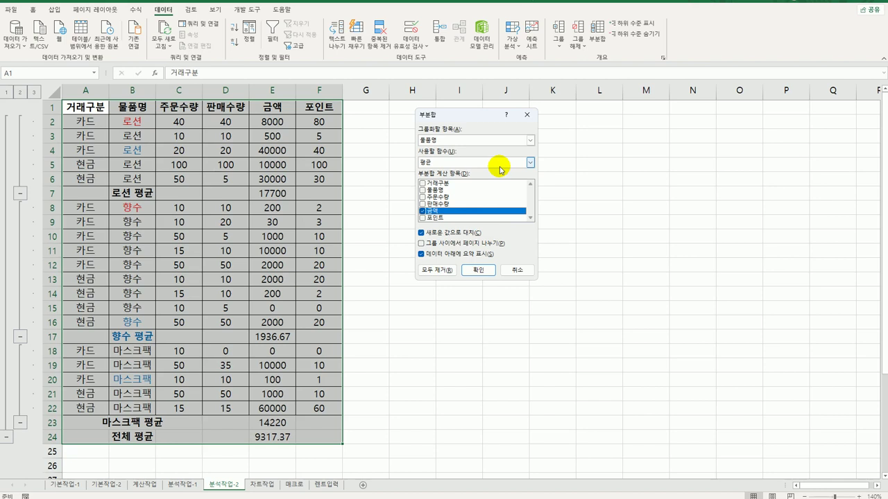
{"action": "left_click", "coordinate": [485, 140]}
{"action": "left_click", "coordinate": [479, 149]}
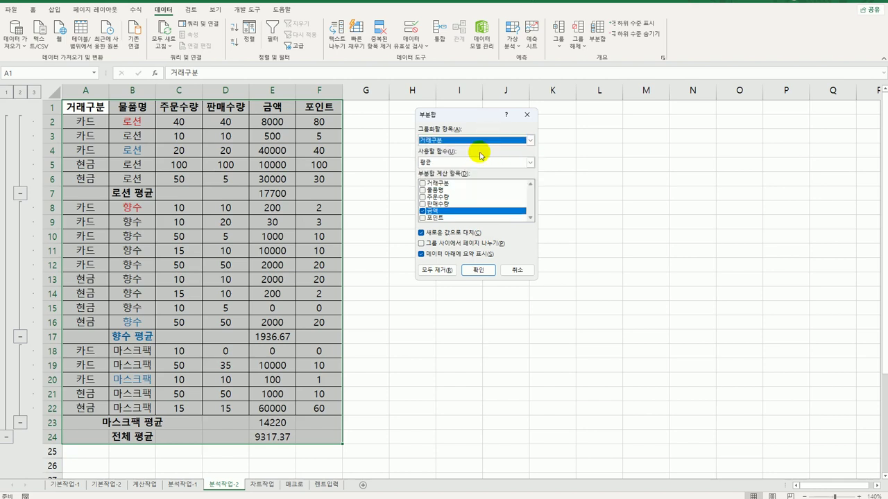
{"action": "left_click", "coordinate": [422, 211]}
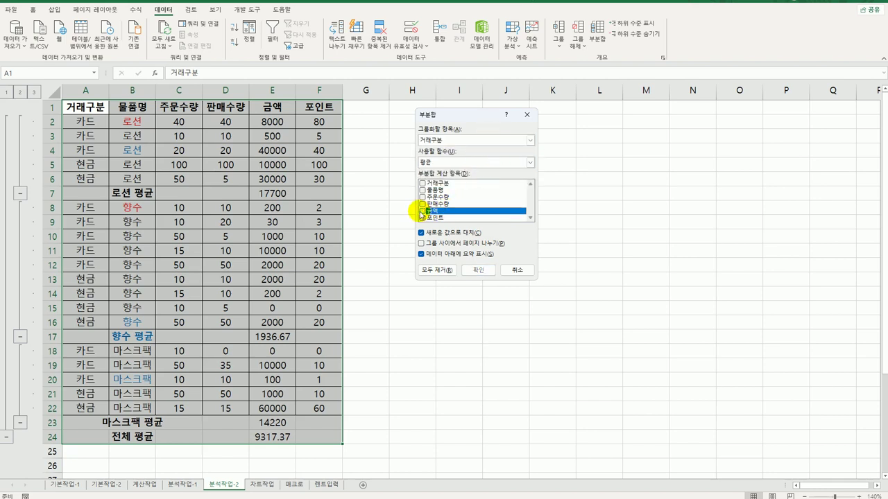
{"action": "left_click", "coordinate": [423, 197]}
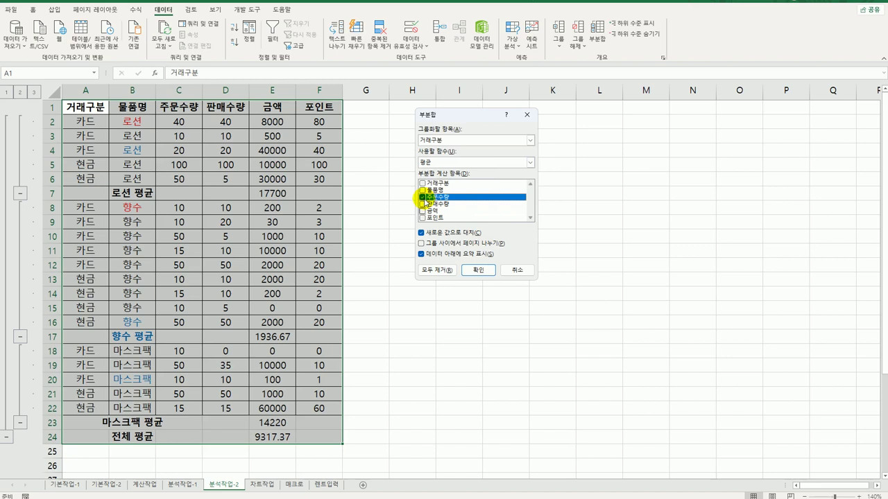
{"action": "left_click", "coordinate": [457, 162]}
{"action": "left_click", "coordinate": [451, 178]}
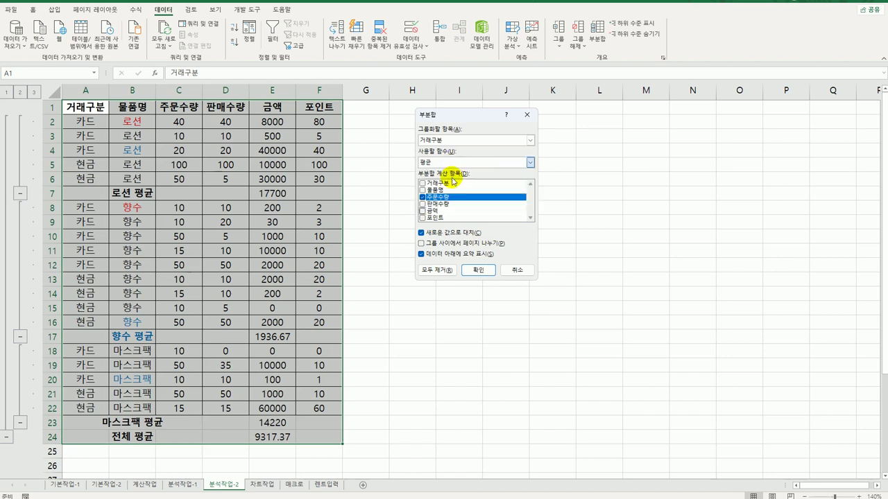
{"action": "left_click", "coordinate": [422, 233]}
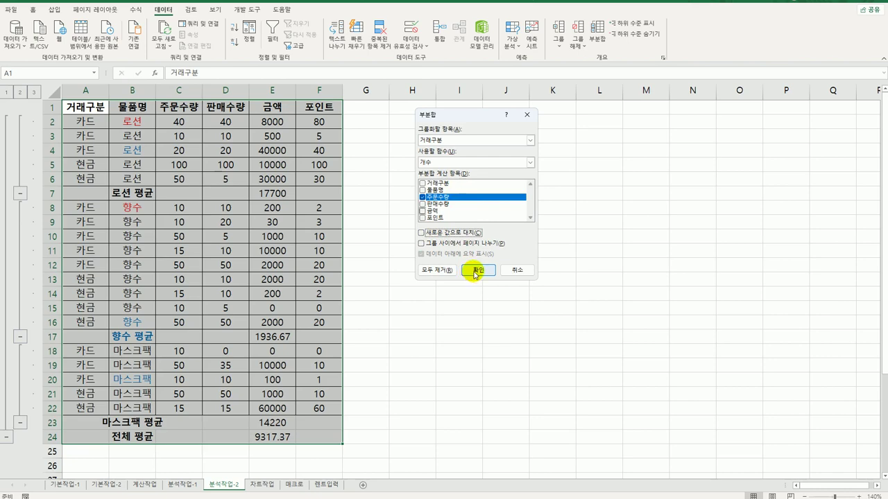
{"action": "left_click", "coordinate": [475, 272]}
{"action": "left_click", "coordinate": [198, 148]}
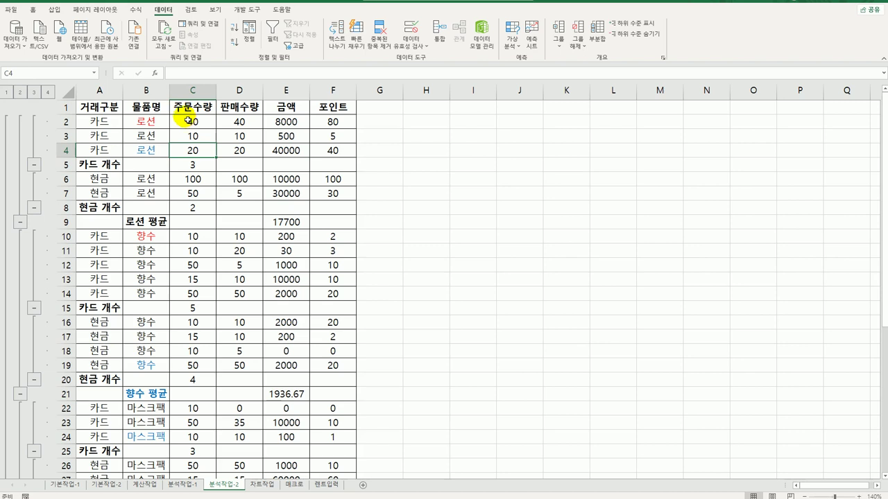
Switch to the 차트작업 sheet and examine the 평균기온 평년차 table against the column chart's series.
{"action": "left_click", "coordinate": [260, 484]}
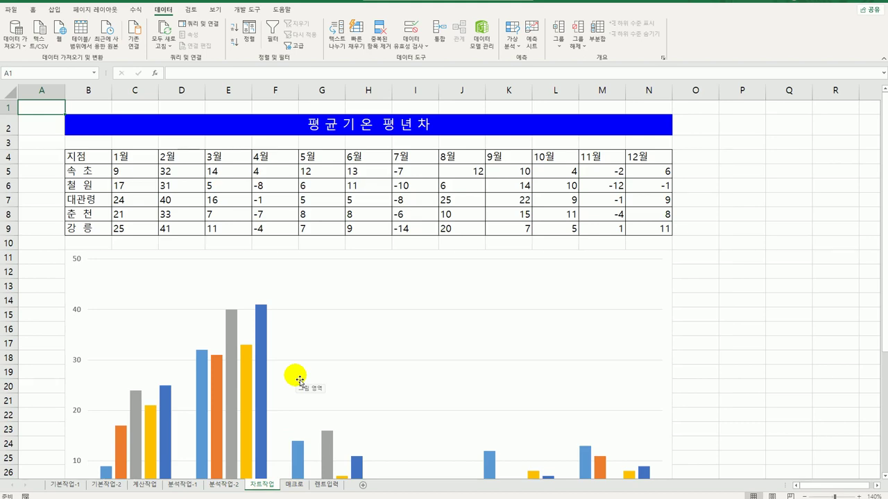
{"action": "scroll", "coordinate": [352, 363], "scroll_direction": "down", "scroll_amount": 3}
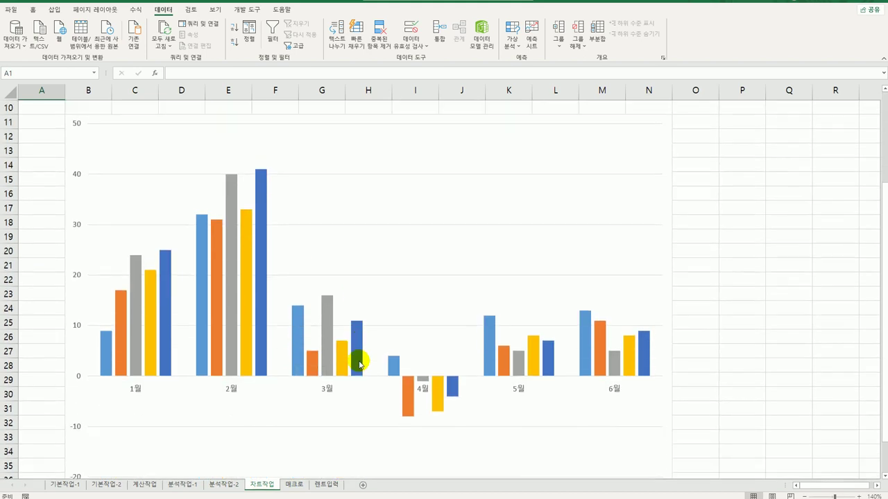
{"action": "scroll", "coordinate": [360, 364], "scroll_direction": "down", "scroll_amount": 2}
{"action": "scroll", "coordinate": [360, 364], "scroll_direction": "up", "scroll_amount": 5}
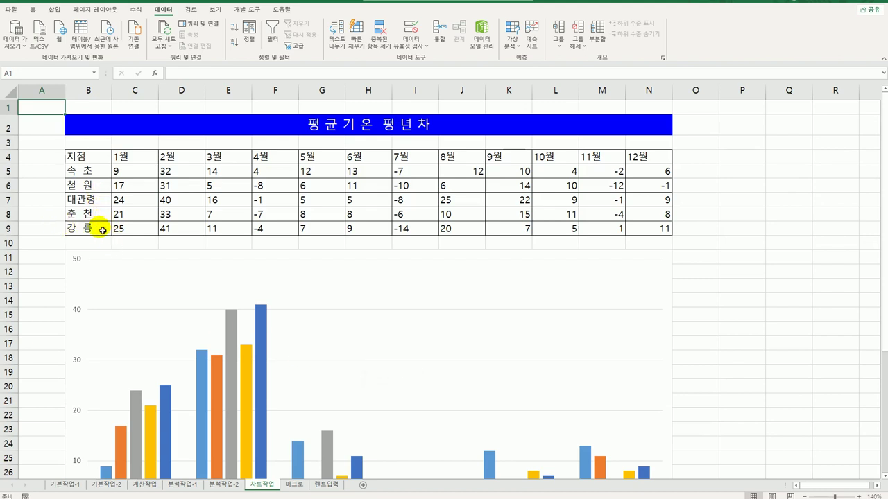
{"action": "scroll", "coordinate": [347, 301], "scroll_direction": "down", "scroll_amount": 6}
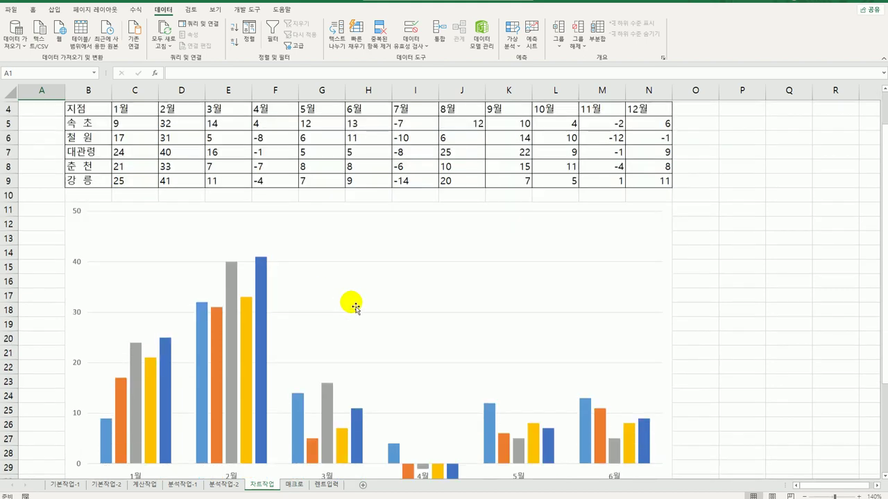
{"action": "scroll", "coordinate": [350, 305], "scroll_direction": "up", "scroll_amount": 6}
{"action": "scroll", "coordinate": [355, 307], "scroll_direction": "down", "scroll_amount": 3}
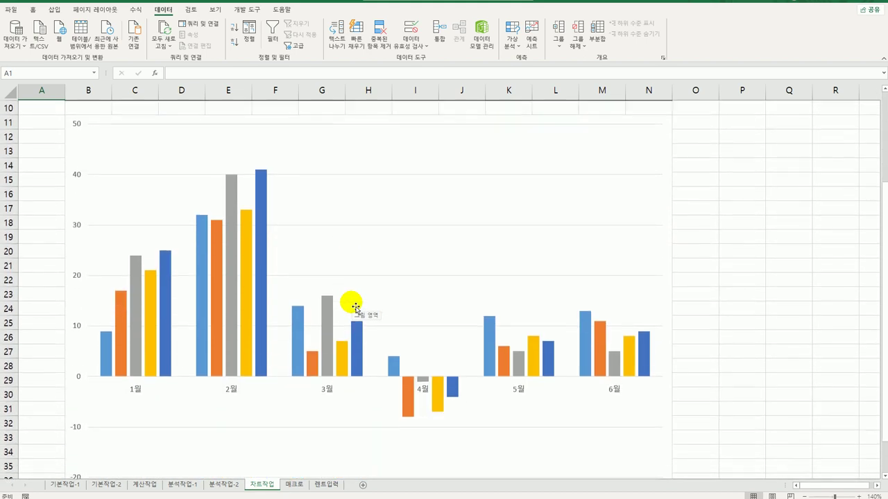
{"action": "mouse_move", "coordinate": [340, 355]}
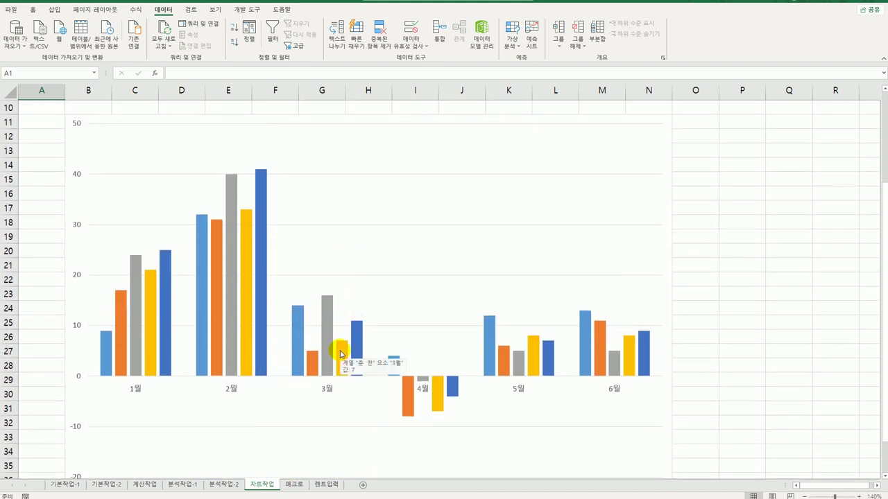
Reorder the chart's data series to 철원, 대관령, 춘천, 강릉, 속초 and apply the new order.
{"action": "right_click", "coordinate": [415, 154]}
{"action": "left_click", "coordinate": [461, 217]}
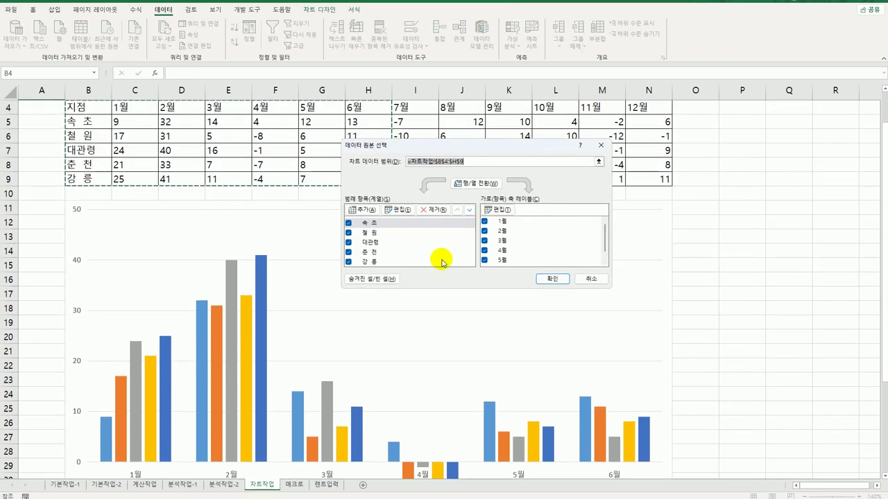
{"action": "left_click", "coordinate": [377, 233]}
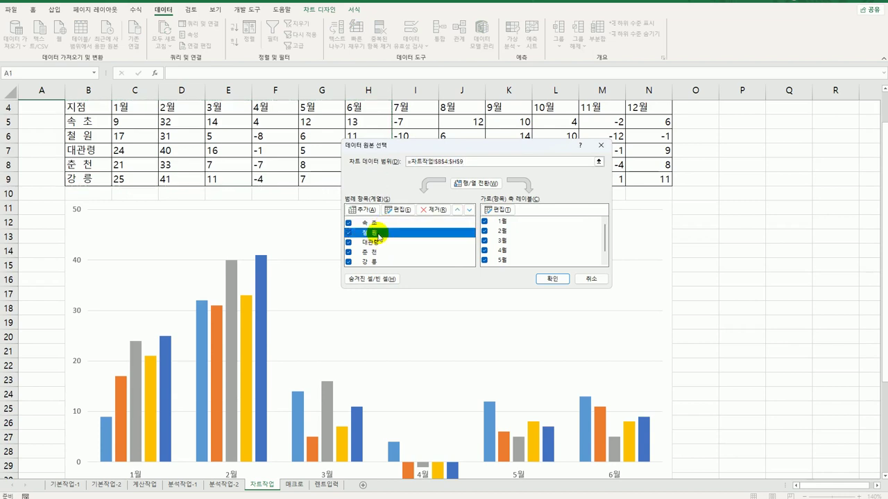
{"action": "left_click", "coordinate": [456, 214]}
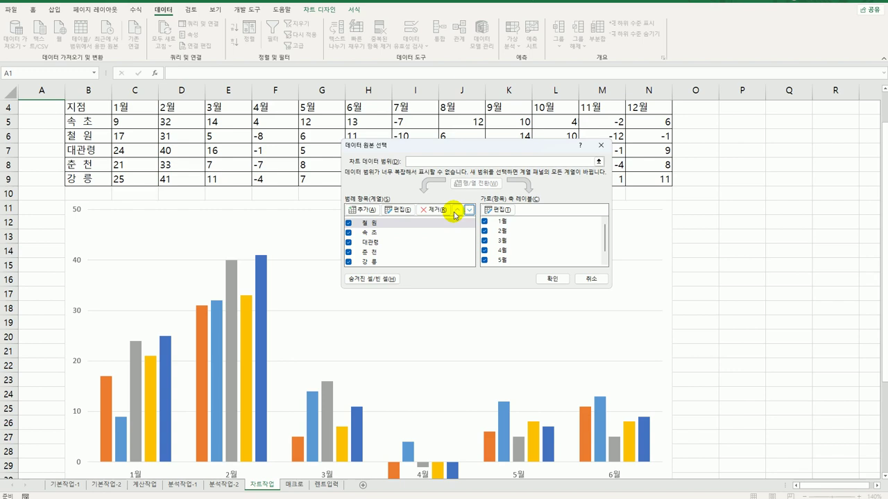
{"action": "left_click", "coordinate": [390, 242]}
{"action": "left_click", "coordinate": [457, 211]}
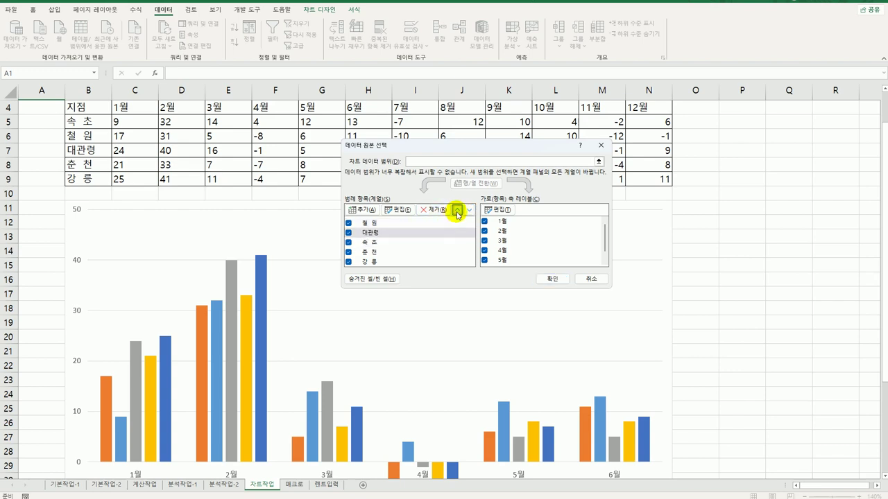
{"action": "left_click", "coordinate": [381, 254]}
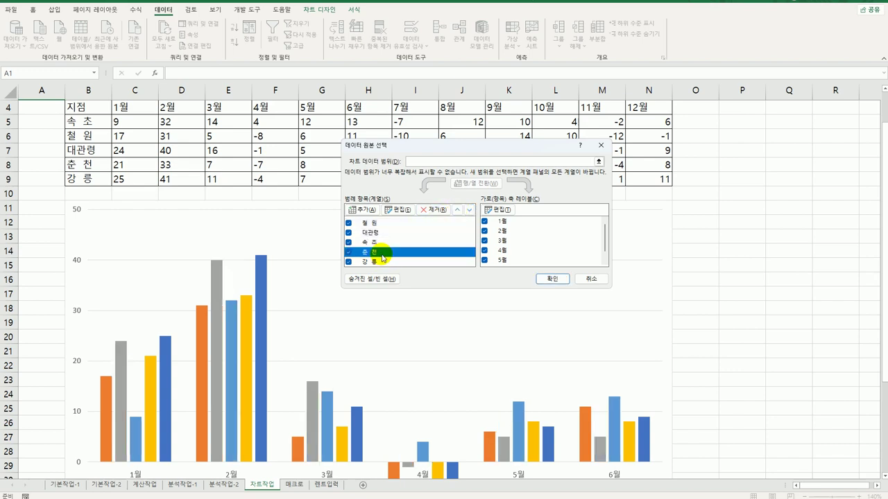
{"action": "left_click", "coordinate": [457, 209]}
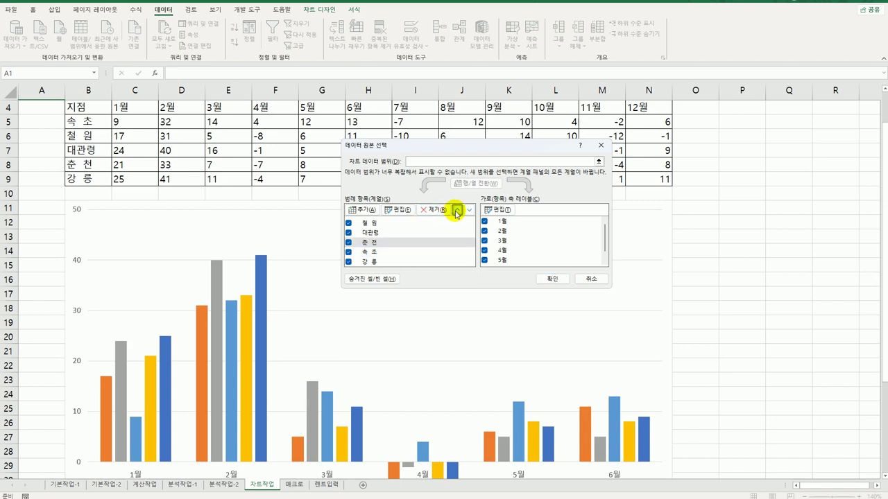
{"action": "left_click", "coordinate": [397, 261]}
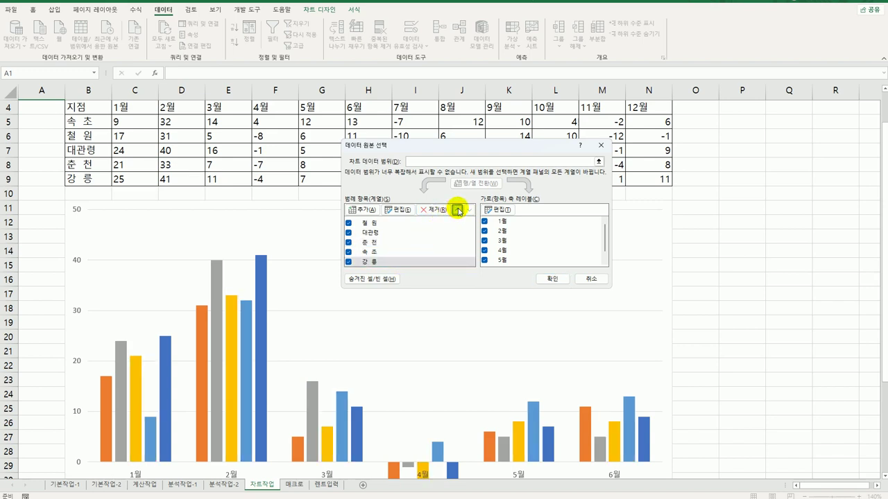
{"action": "left_click", "coordinate": [457, 210]}
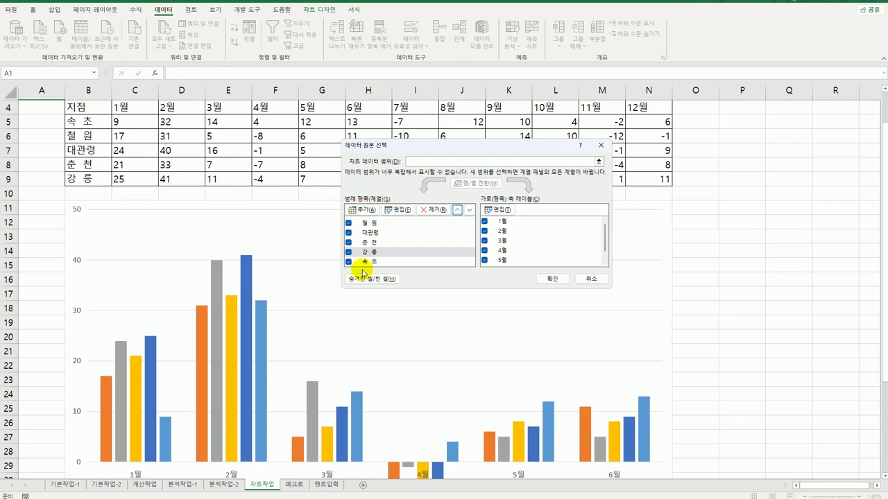
{"action": "left_click", "coordinate": [559, 285]}
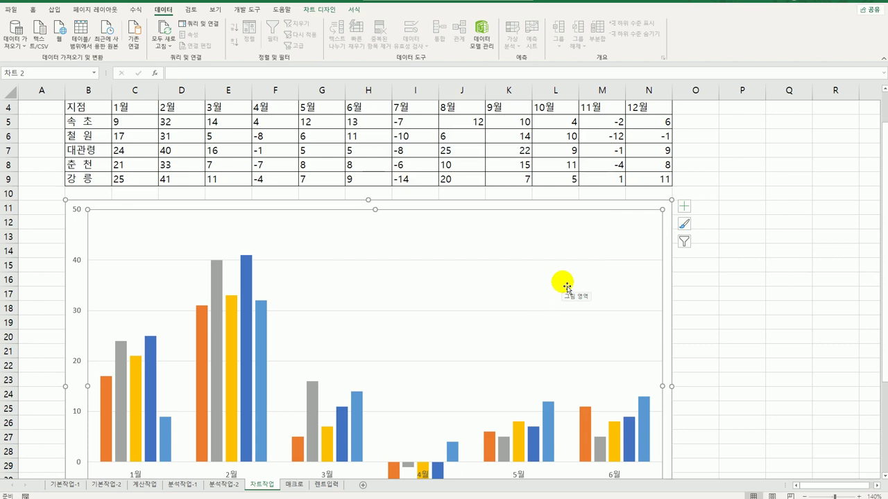
Add a chart title and link its text to cell B2 of the 차트작업 sheet.
{"action": "left_click", "coordinate": [684, 206]}
{"action": "left_click", "coordinate": [743, 238]}
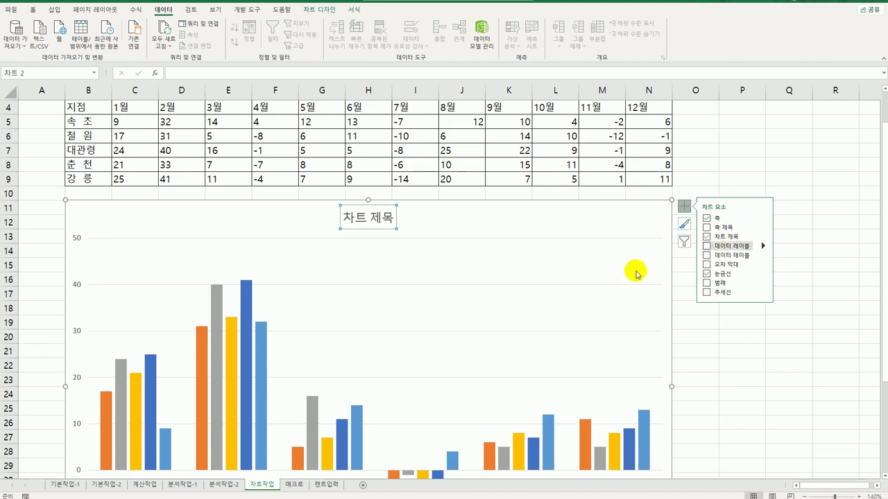
{"action": "left_click", "coordinate": [231, 77]}
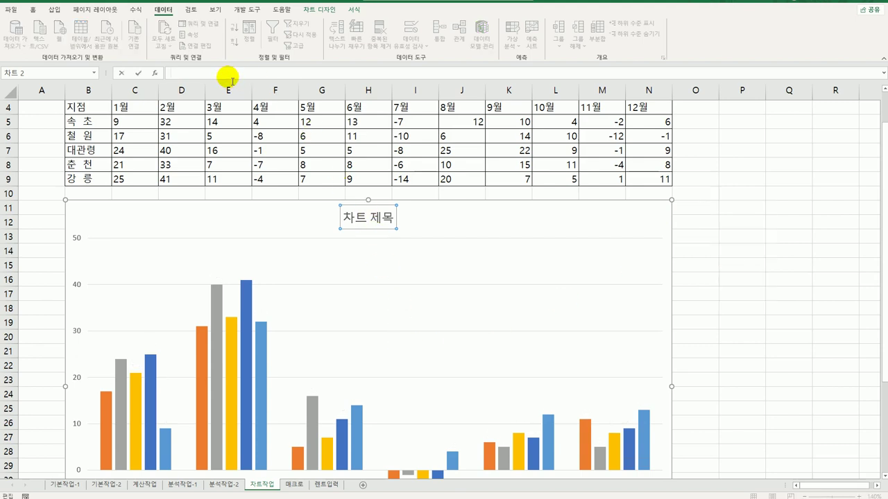
{"action": "type", "text": "="}
{"action": "scroll", "coordinate": [298, 236], "scroll_direction": "up", "scroll_amount": 1}
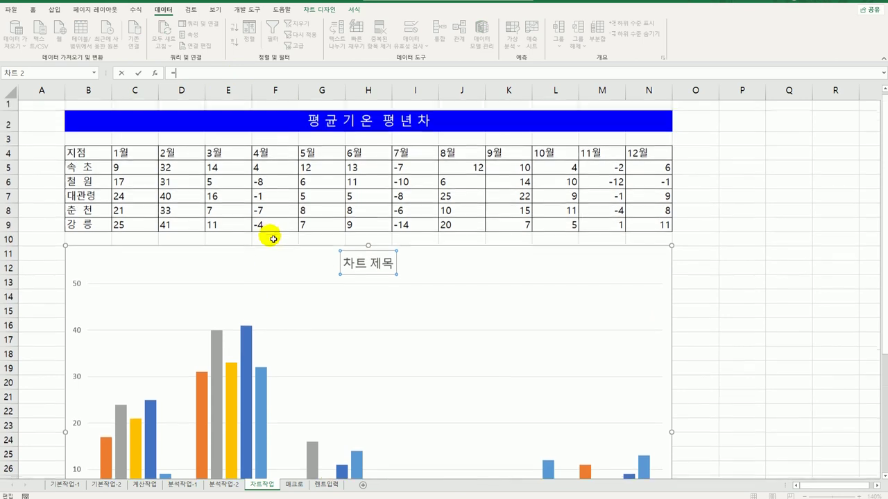
{"action": "left_click", "coordinate": [309, 126]}
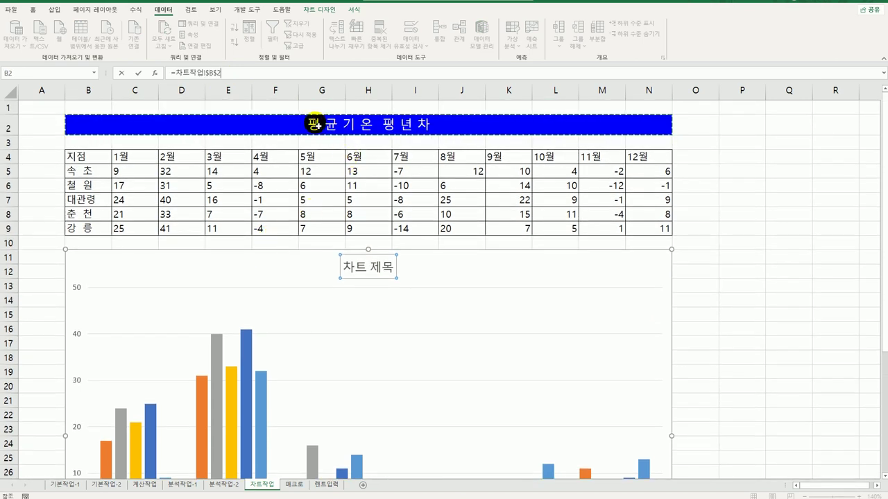
{"action": "key", "text": "Return"}
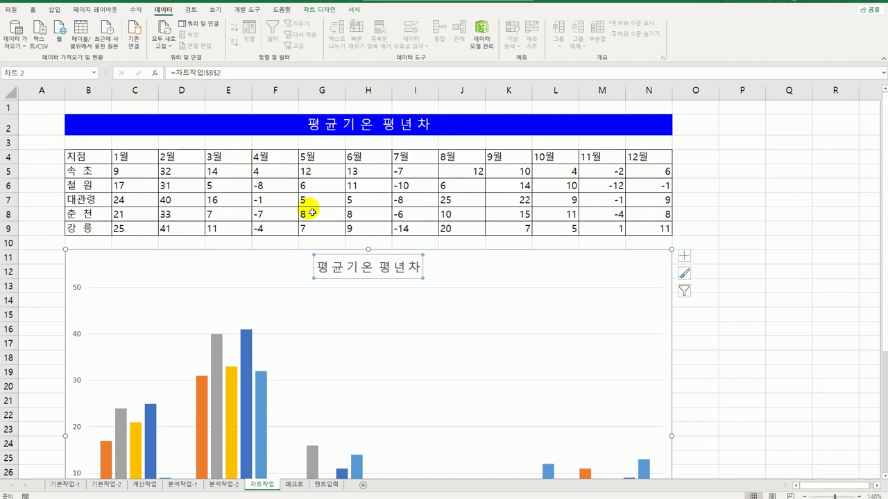
Set the vertical value axis's major tick marks (주 눈금) to 교차.
{"action": "scroll", "coordinate": [247, 219], "scroll_direction": "down", "scroll_amount": 3}
{"action": "left_click", "coordinate": [77, 247]}
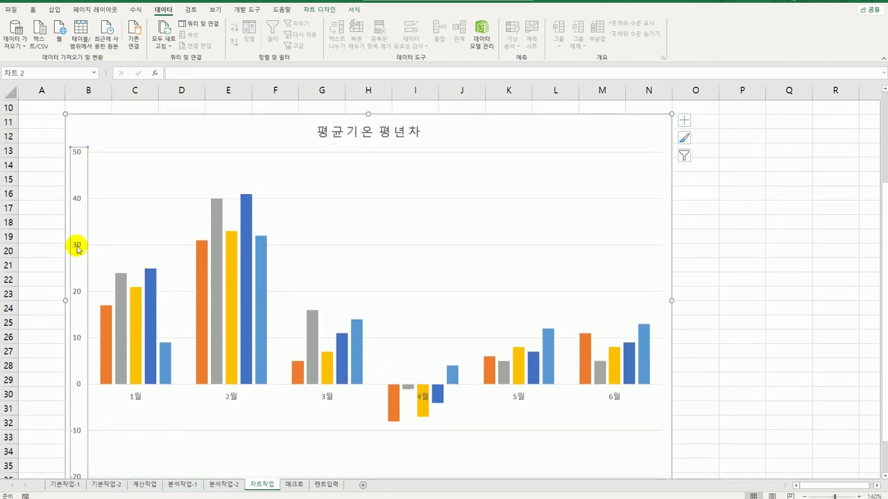
{"action": "right_click", "coordinate": [77, 247]}
{"action": "left_click", "coordinate": [116, 348]}
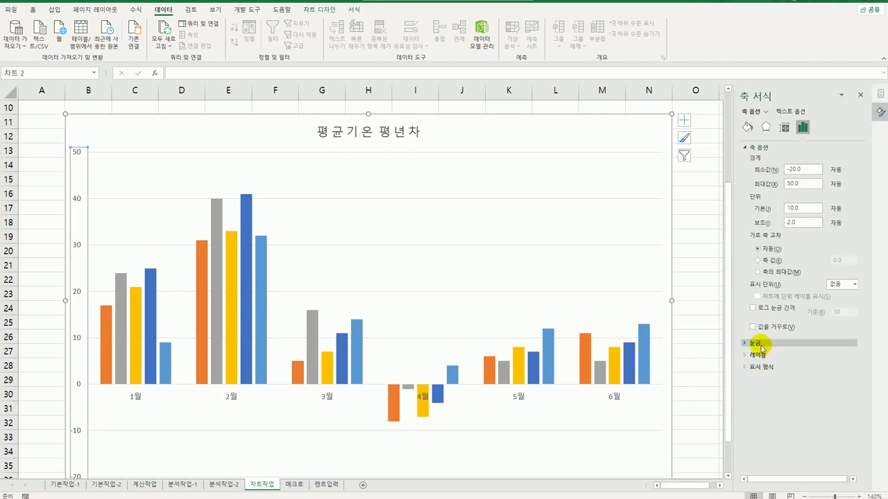
{"action": "left_click", "coordinate": [757, 342]}
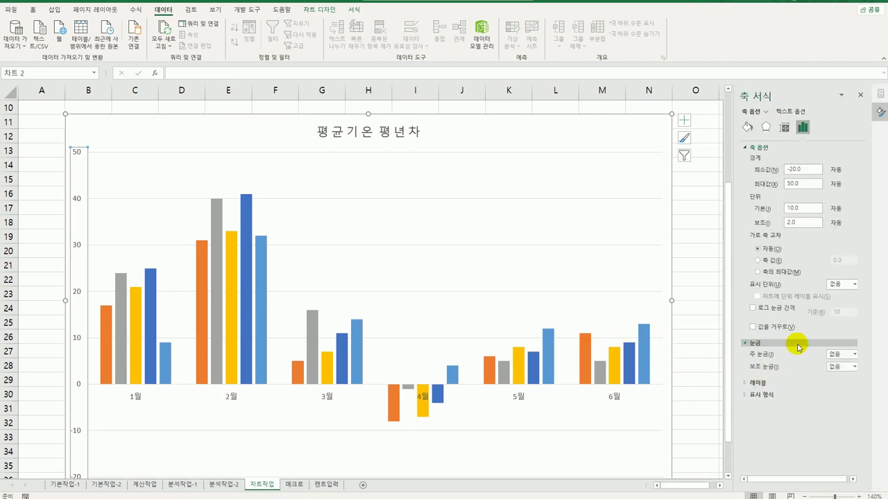
{"action": "left_click", "coordinate": [859, 356]}
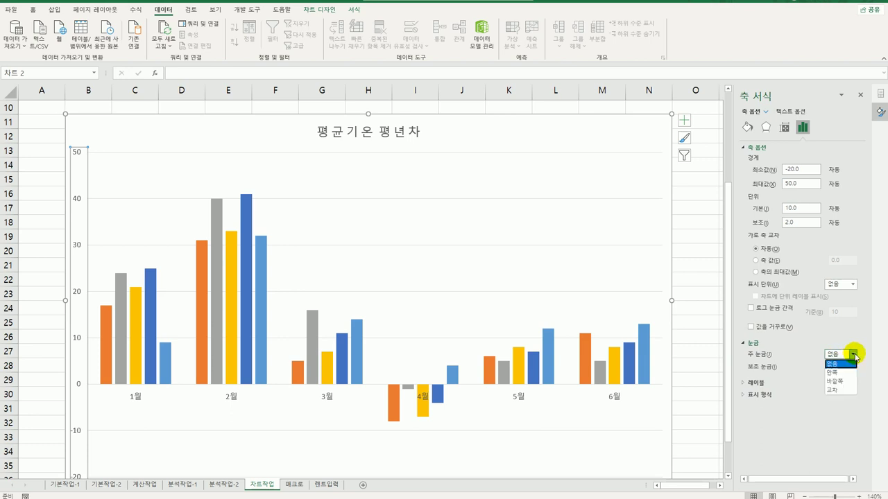
{"action": "left_click", "coordinate": [840, 393]}
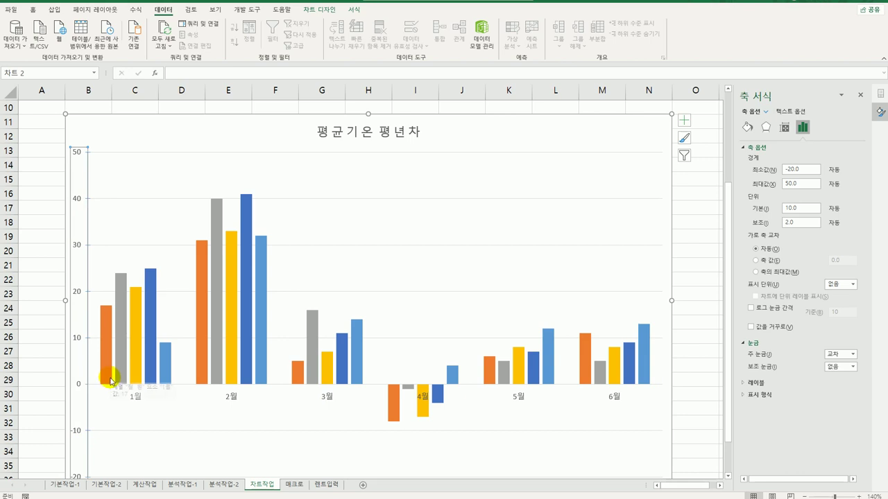
Set the vertical axis minimum to -10, the maximum to 45 and the major unit (기본) to 5.
{"action": "left_click", "coordinate": [798, 170]}
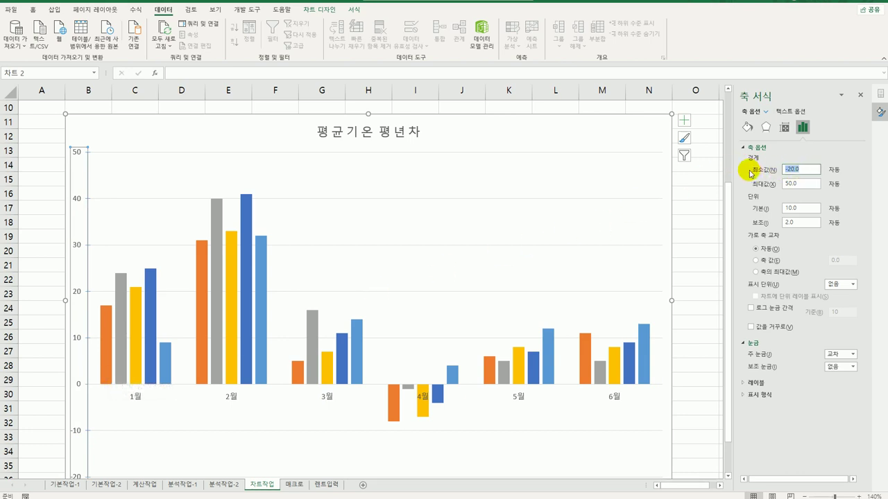
{"action": "type", "text": "-1"}
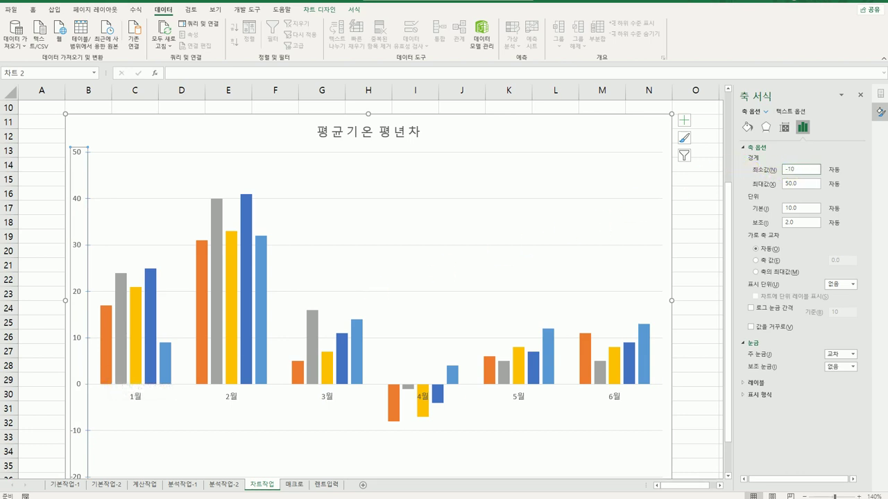
{"action": "type", "text": "0"}
{"action": "left_click", "coordinate": [798, 182]}
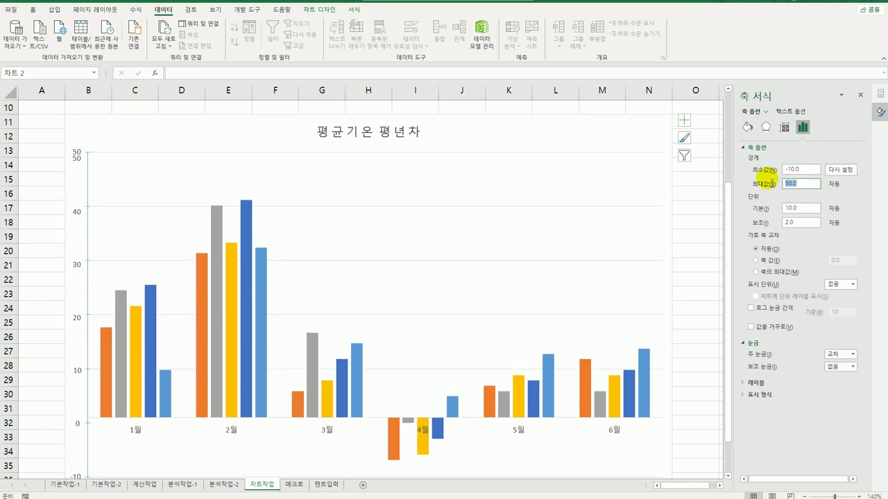
{"action": "type", "text": "45"}
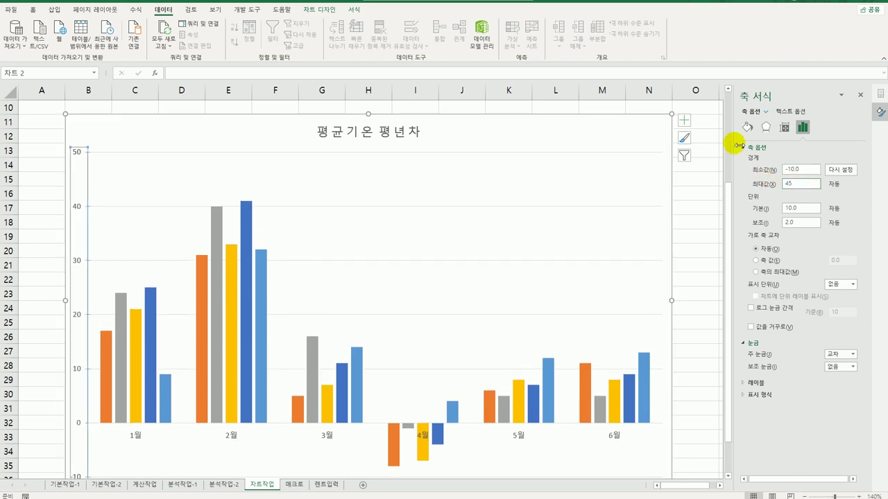
{"action": "left_click", "coordinate": [802, 212]}
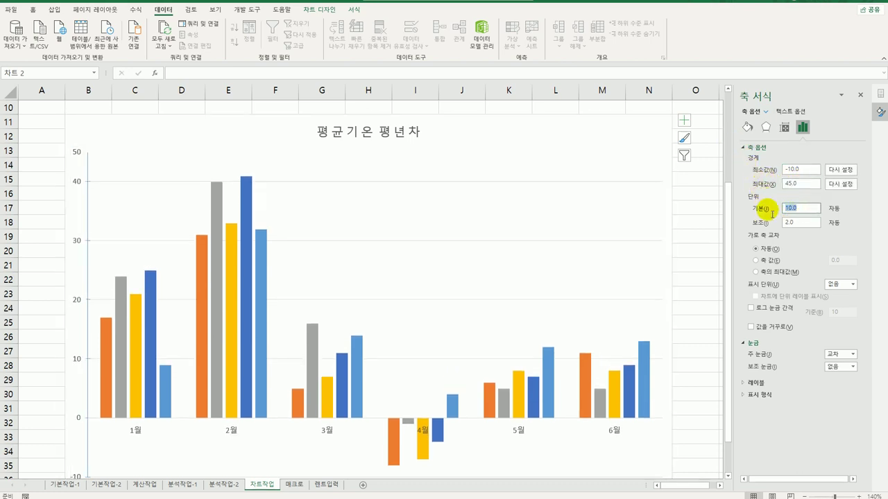
{"action": "type", "text": "5"}
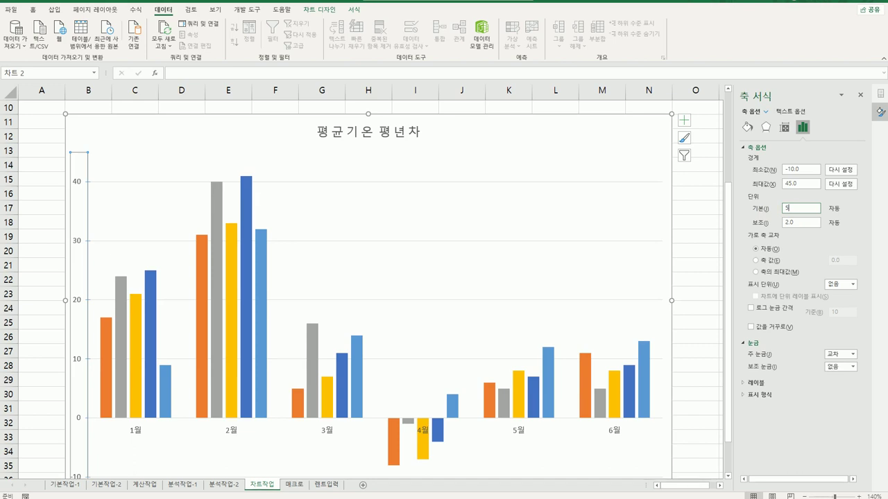
Add a data table with legend keys (범례 표지 포함) to the chart and check its rows.
{"action": "left_click", "coordinate": [685, 121]}
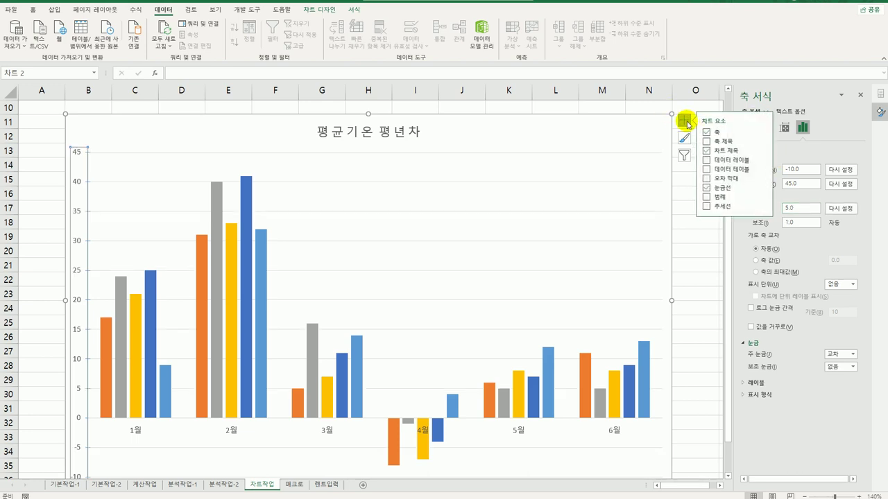
{"action": "left_click", "coordinate": [763, 170]}
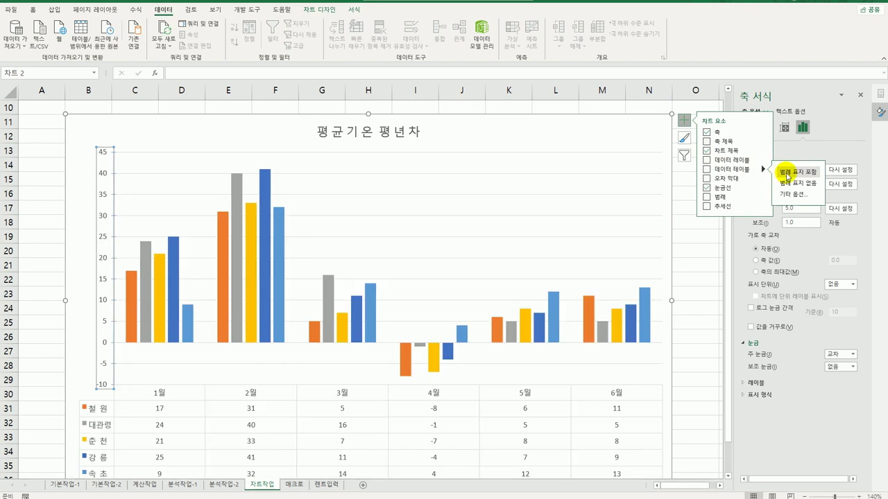
{"action": "left_click", "coordinate": [788, 172]}
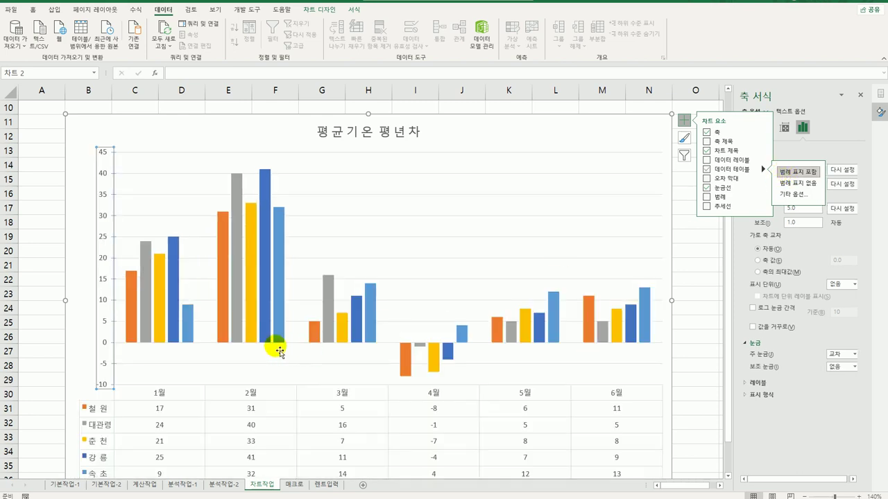
{"action": "scroll", "coordinate": [222, 343], "scroll_direction": "down", "scroll_amount": 3}
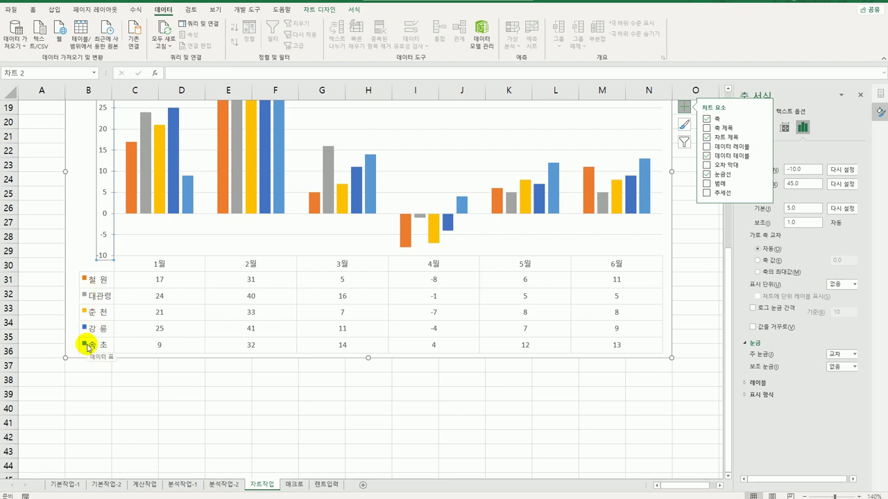
{"action": "scroll", "coordinate": [238, 367], "scroll_direction": "up", "scroll_amount": 3}
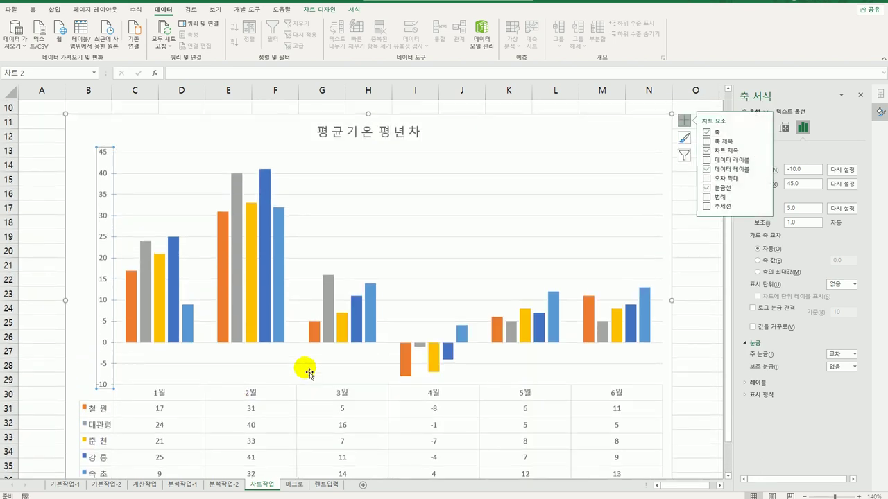
Add a data label to only the 2월 column of the 강릉 series, with its label formatting options open.
{"action": "left_click", "coordinate": [265, 336]}
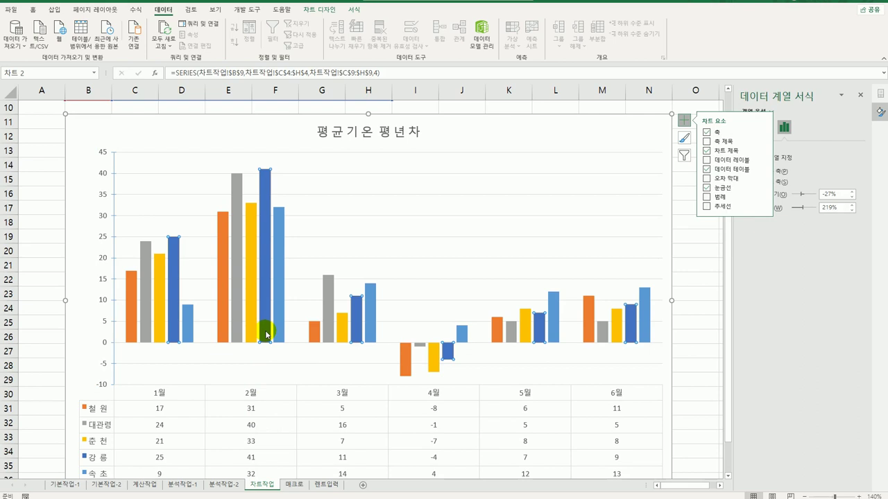
{"action": "left_click", "coordinate": [266, 223]}
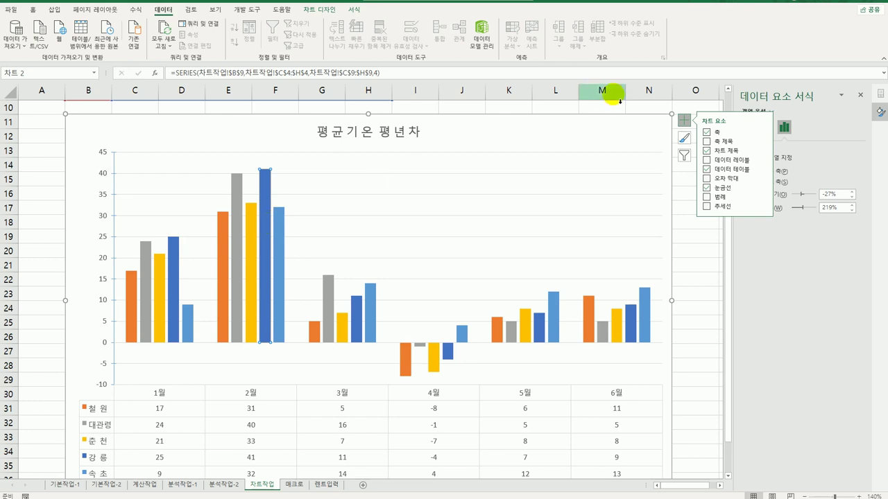
{"action": "left_click", "coordinate": [684, 121]}
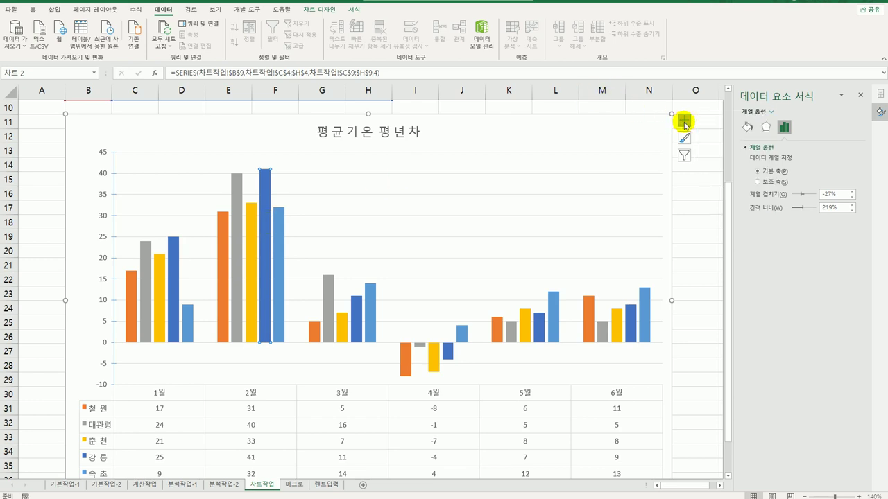
{"action": "left_click", "coordinate": [684, 123]}
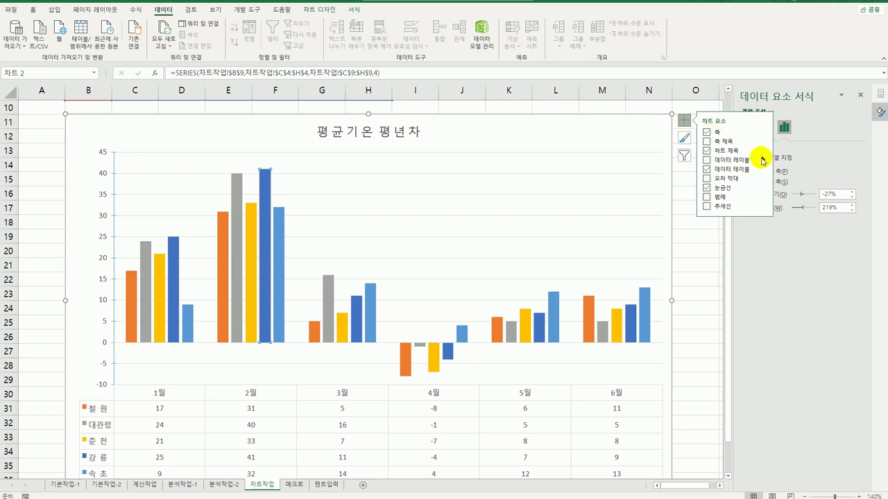
{"action": "mouse_move", "coordinate": [763, 161]}
{"action": "left_click", "coordinate": [794, 219]}
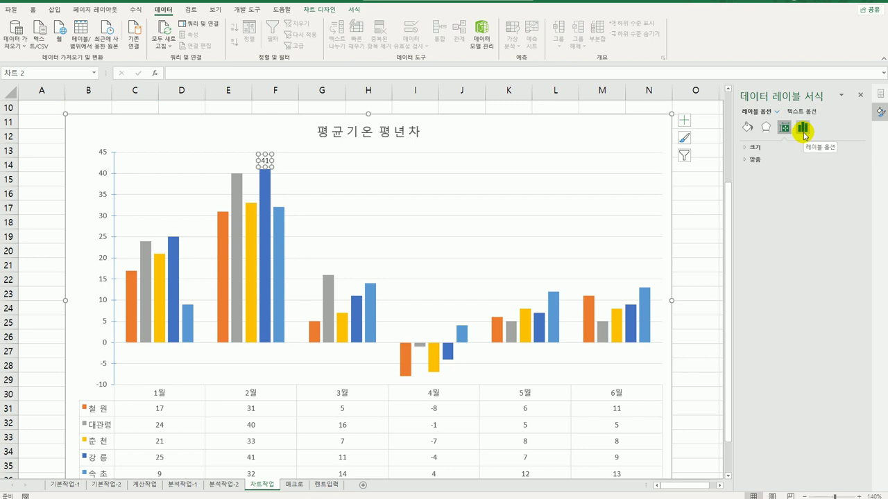
Show the series name alongside the value in the 강릉 2월 data label and position the label at 가운데.
{"action": "left_click", "coordinate": [803, 129]}
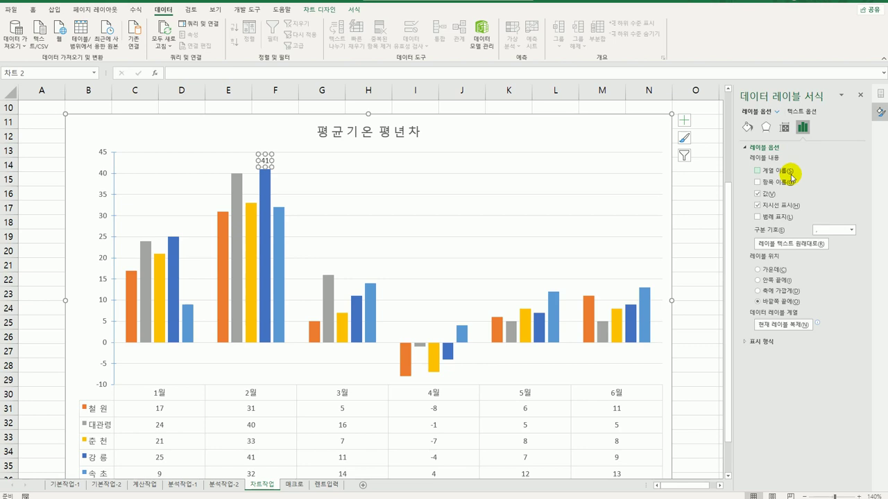
{"action": "left_click", "coordinate": [769, 173]}
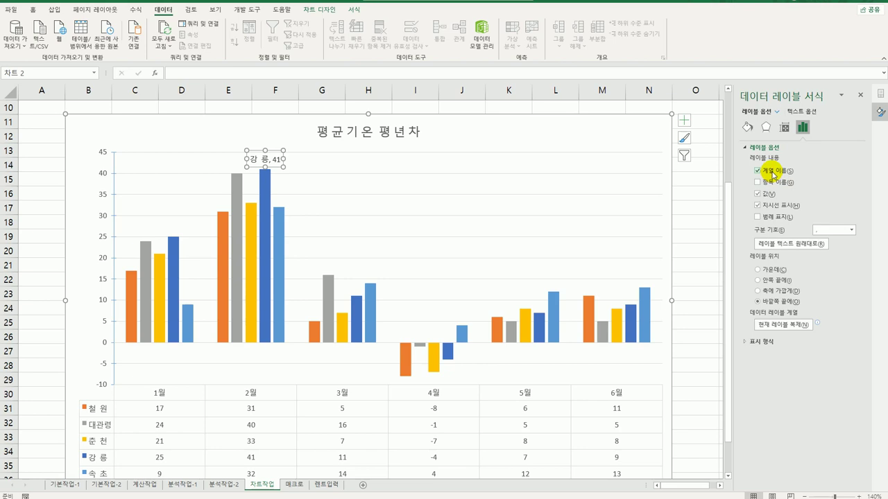
{"action": "left_click", "coordinate": [758, 269]}
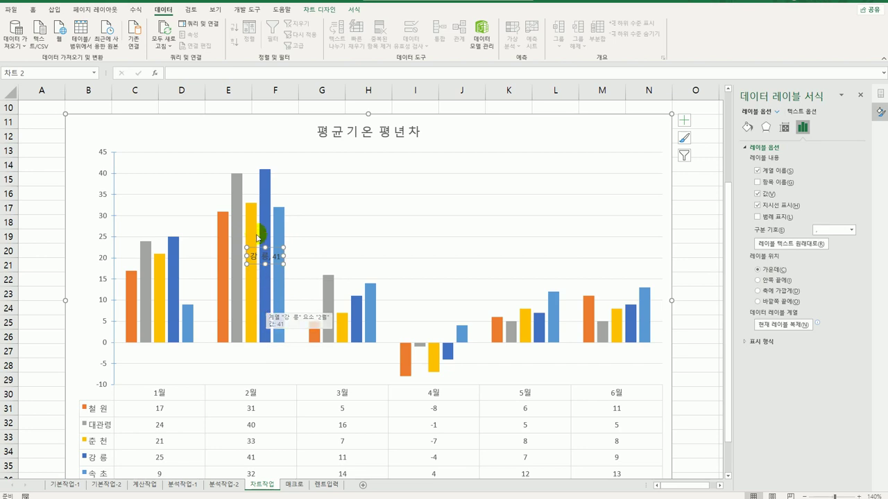
Set the series overlap (계열 겹치기) of the chart's columns to 0%.
{"action": "left_click", "coordinate": [237, 222]}
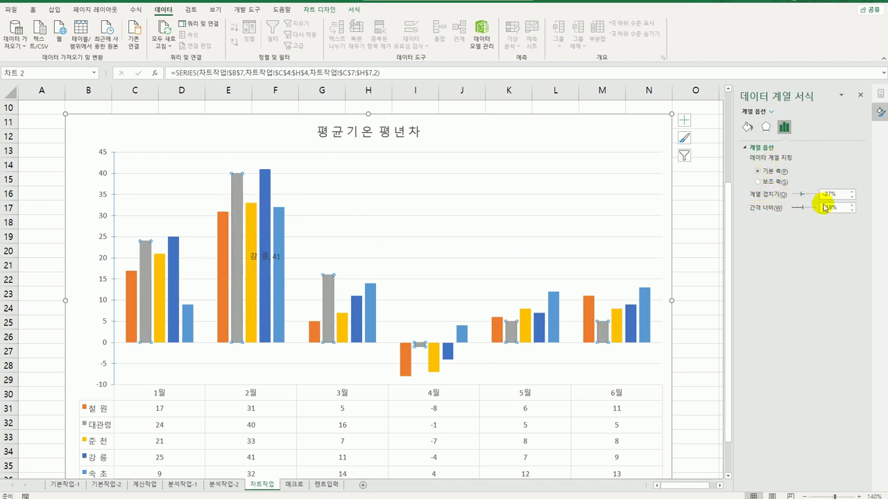
{"action": "left_click_drag", "start_coordinate": [836, 195], "coordinate": [799, 193]}
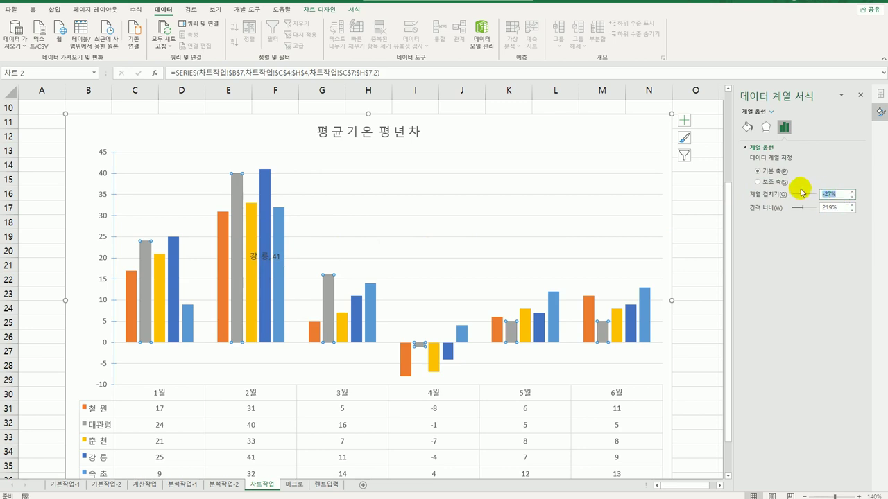
{"action": "type", "text": "0"}
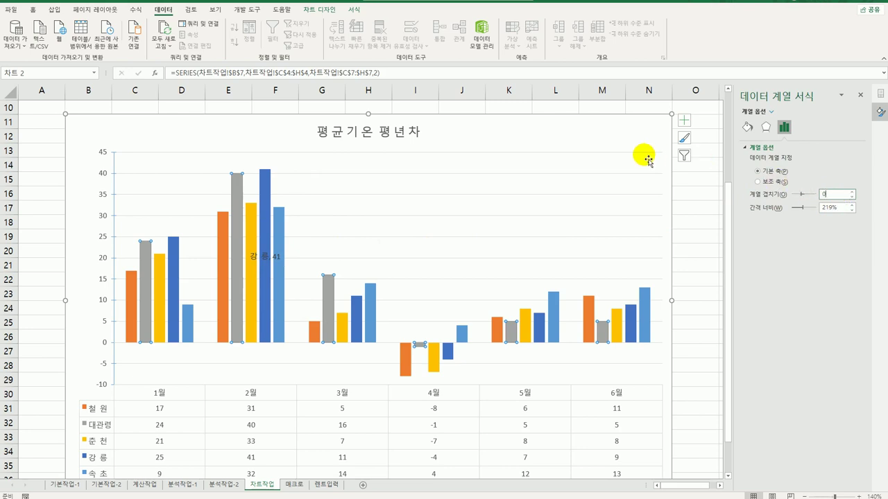
{"action": "left_click", "coordinate": [626, 141]}
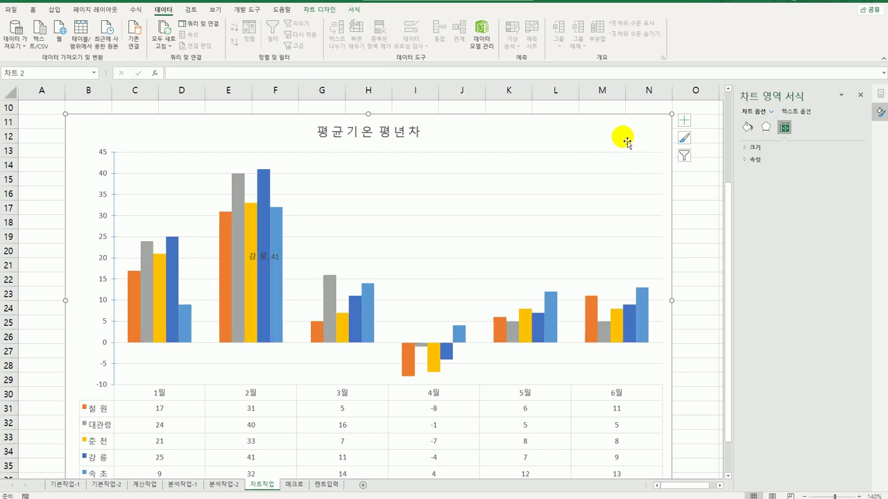
Give the chart area a solid black border and close the formatting pane.
{"action": "left_click", "coordinate": [748, 129]}
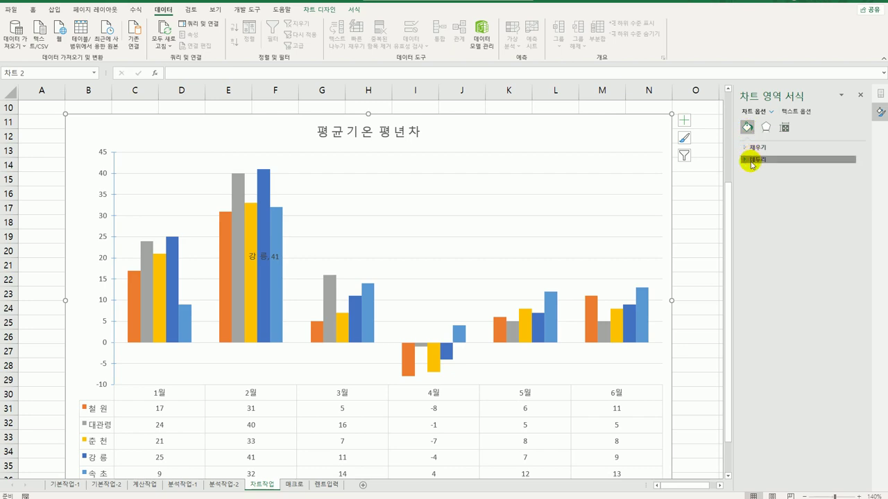
{"action": "left_click", "coordinate": [753, 160]}
{"action": "left_click", "coordinate": [845, 222]}
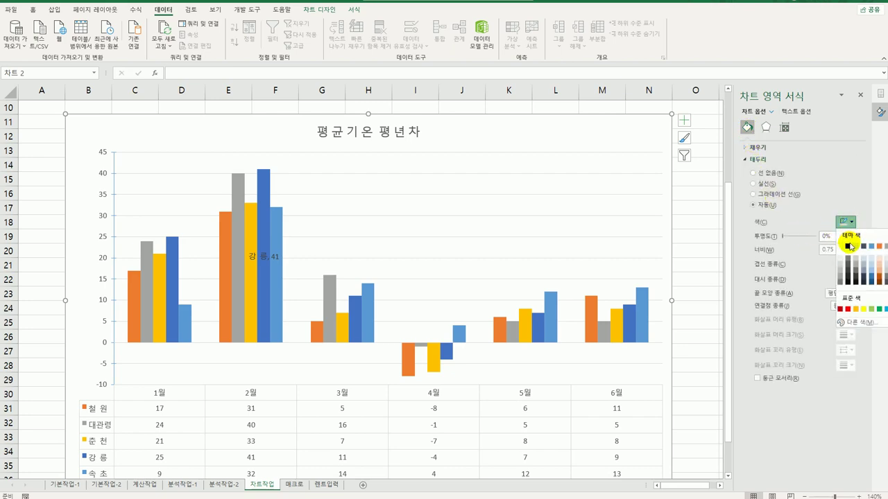
{"action": "left_click", "coordinate": [847, 247]}
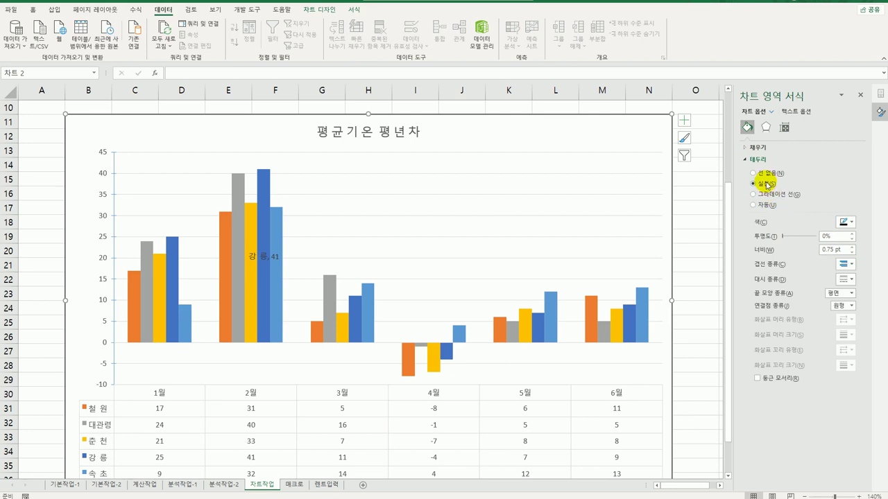
{"action": "left_click", "coordinate": [700, 267]}
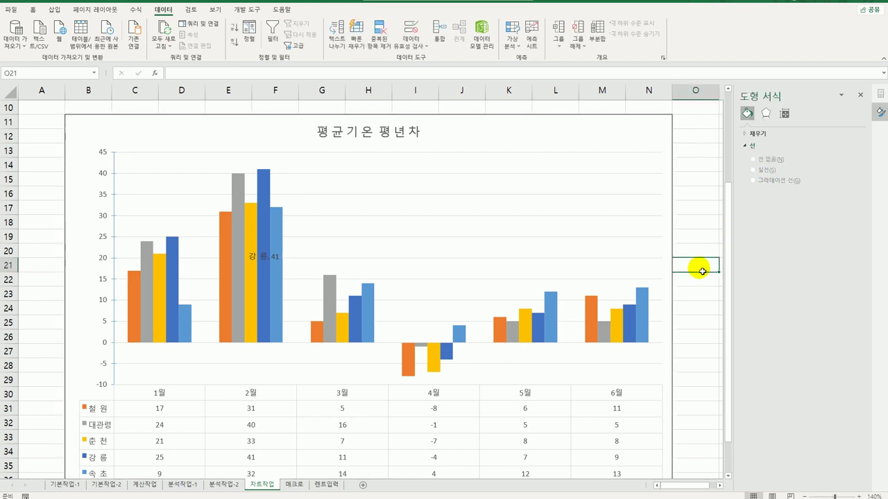
{"action": "left_click", "coordinate": [804, 494]}
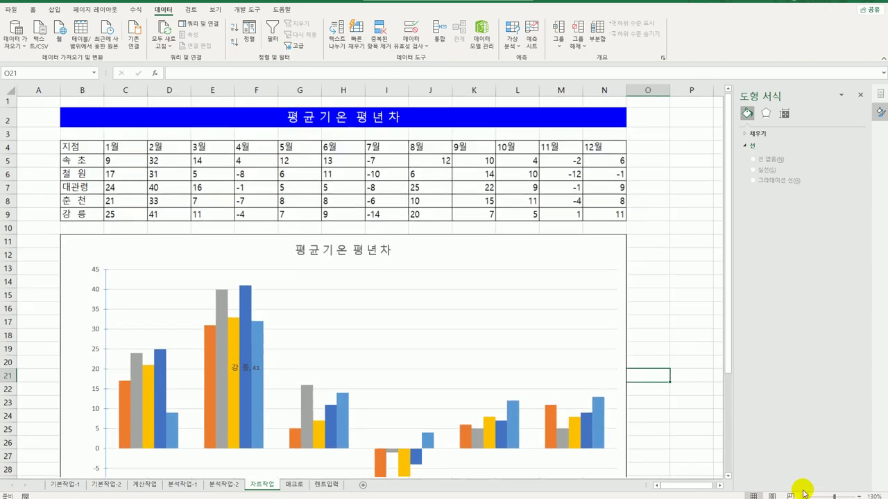
{"action": "scroll", "coordinate": [620, 265], "scroll_direction": "down", "scroll_amount": 3}
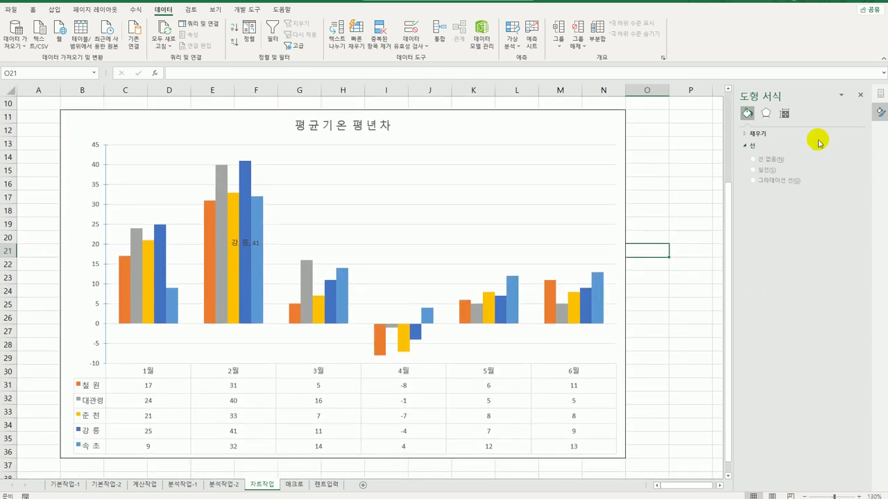
{"action": "left_click", "coordinate": [860, 95]}
{"action": "left_click", "coordinate": [707, 292]}
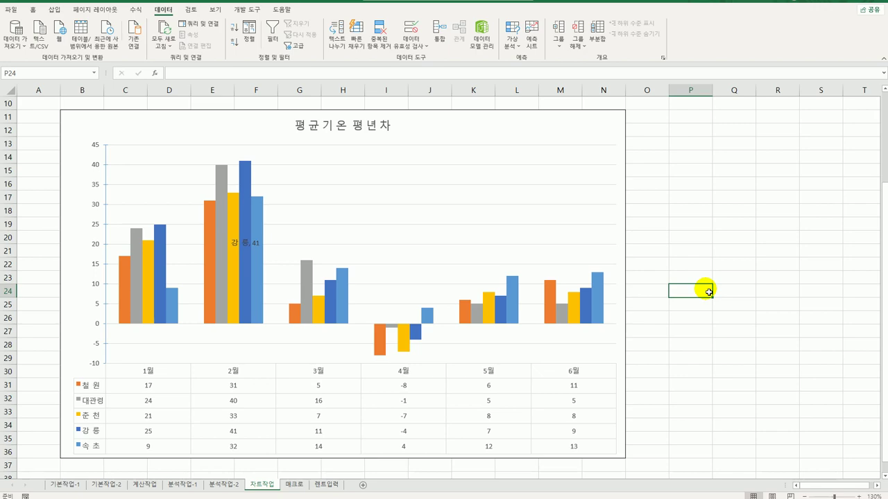
Open the 매크로 sheet and widen column B to fit the 판매일자 dates.
{"action": "left_click", "coordinate": [294, 484]}
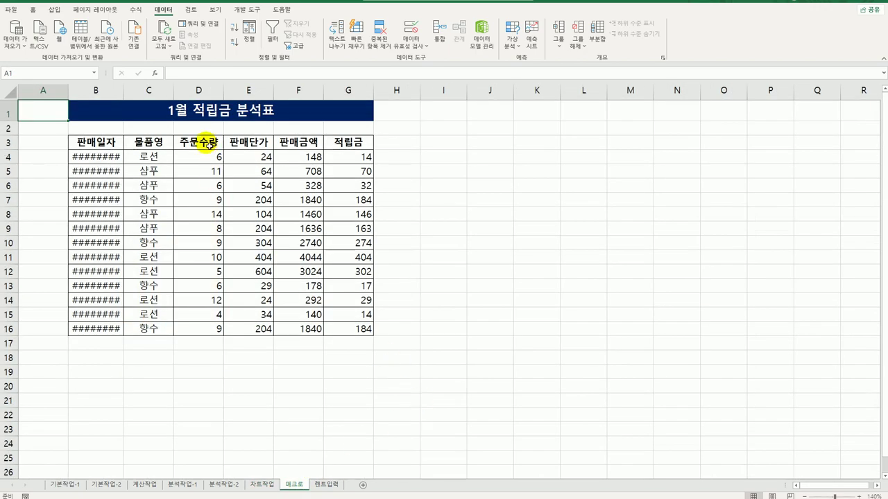
{"action": "double_click", "coordinate": [123, 91]}
{"action": "left_click", "coordinate": [483, 296]}
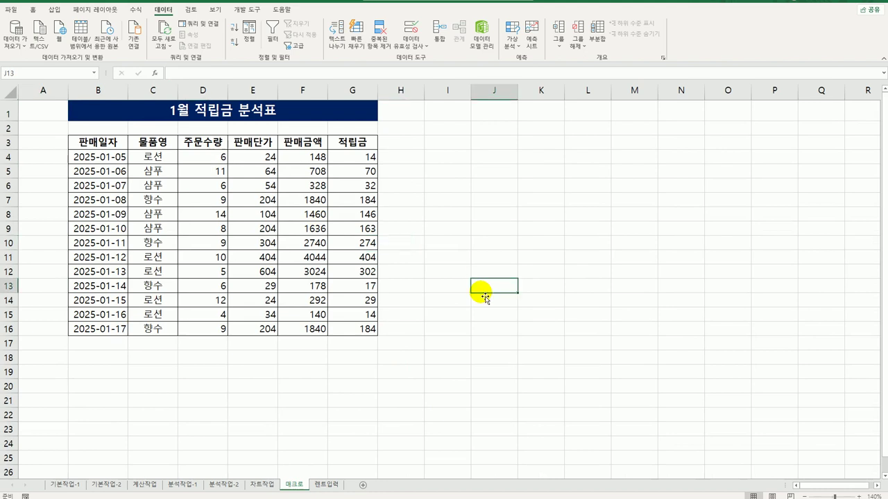
Insert a form control button covering cells I3:J4.
{"action": "left_click", "coordinate": [247, 10]}
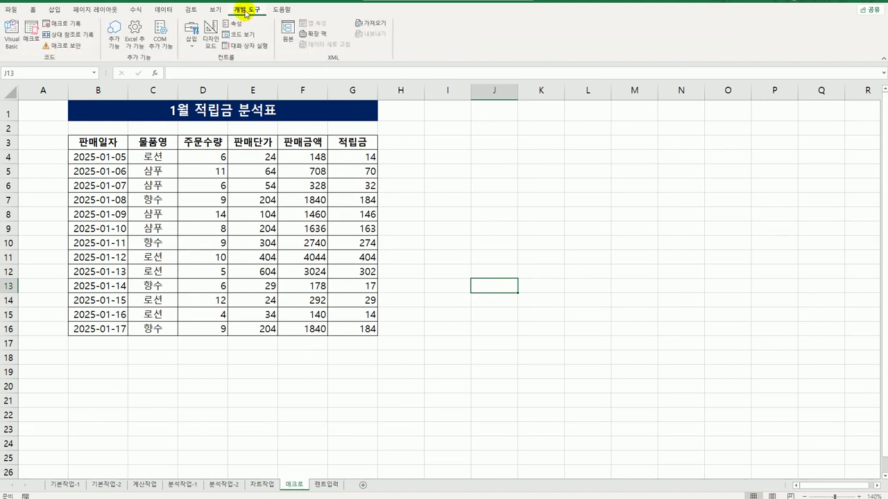
{"action": "left_click", "coordinate": [191, 38]}
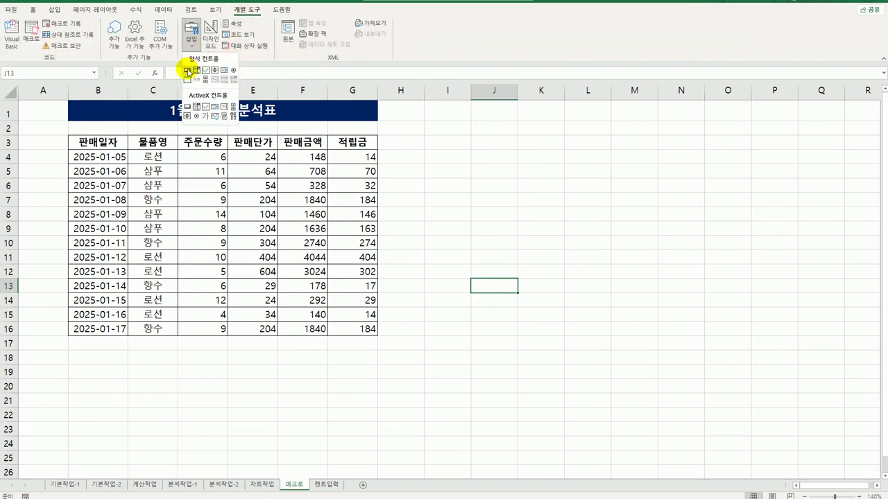
{"action": "left_click", "coordinate": [187, 69]}
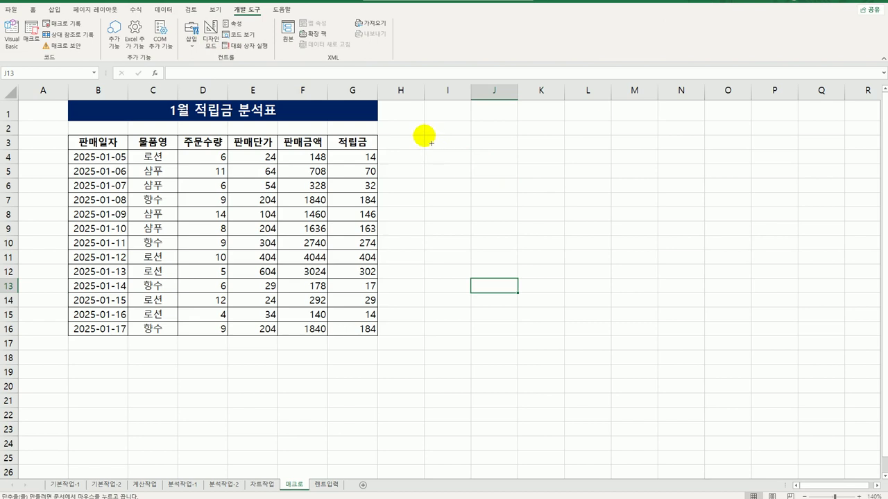
{"action": "left_click_drag", "start_coordinate": [431, 144], "coordinate": [506, 170]}
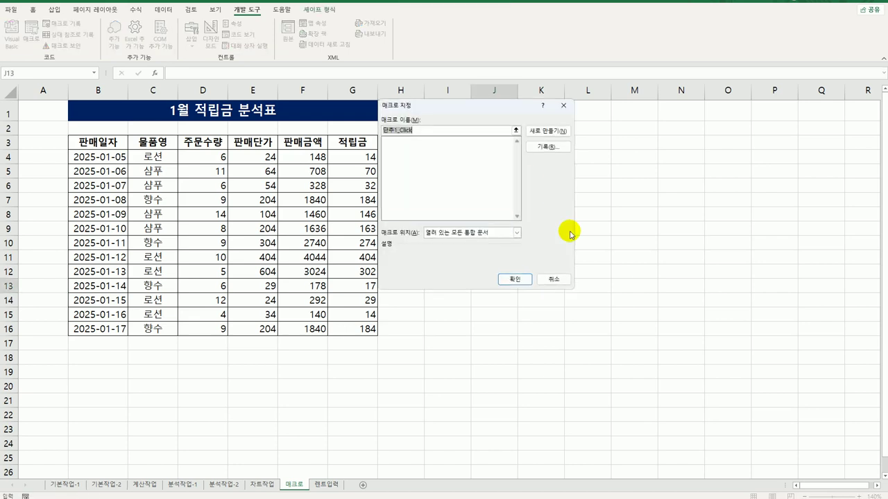
Name the button's macro 서식적용 and start recording it in the current workbook (현재 통합 문서).
{"action": "type", "text": "ㅔ"}
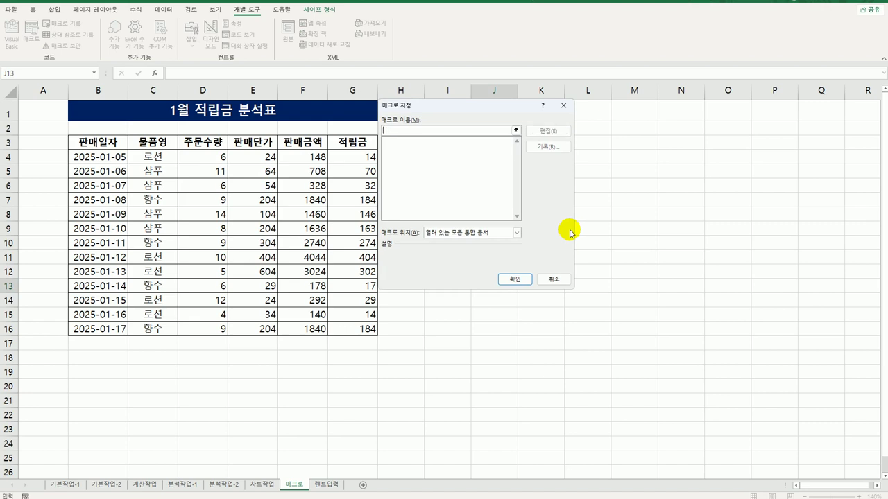
{"action": "type", "text": "서식적용"}
{"action": "left_click", "coordinate": [557, 148]}
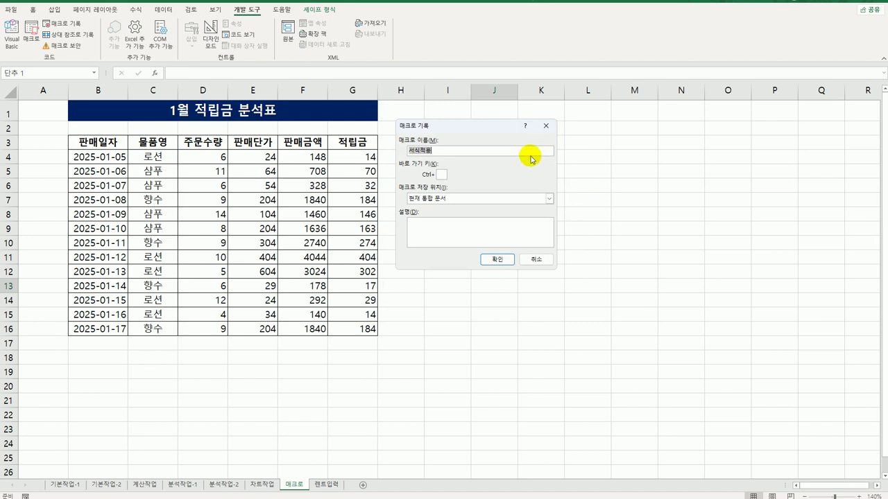
{"action": "left_click_drag", "start_coordinate": [456, 128], "coordinate": [525, 138]}
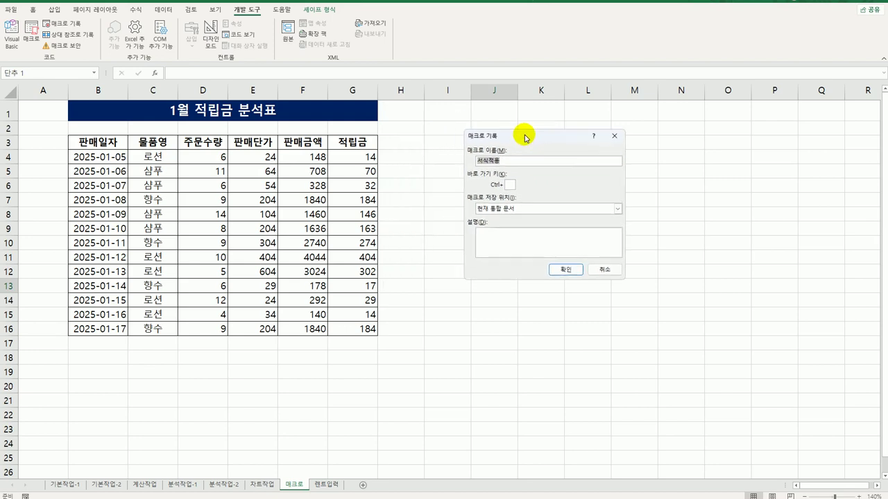
{"action": "left_click", "coordinate": [560, 271]}
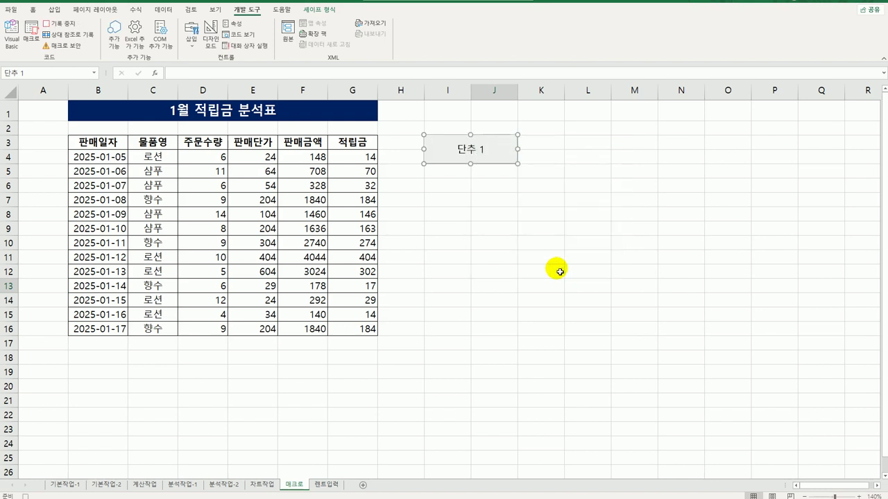
Apply the custom number format [파랑][>=10]"★"* 0.0;0.0 to the 주문수량 values in D4:D16.
{"action": "left_click", "coordinate": [216, 158]}
{"action": "left_click_drag", "start_coordinate": [216, 158], "coordinate": [199, 332]}
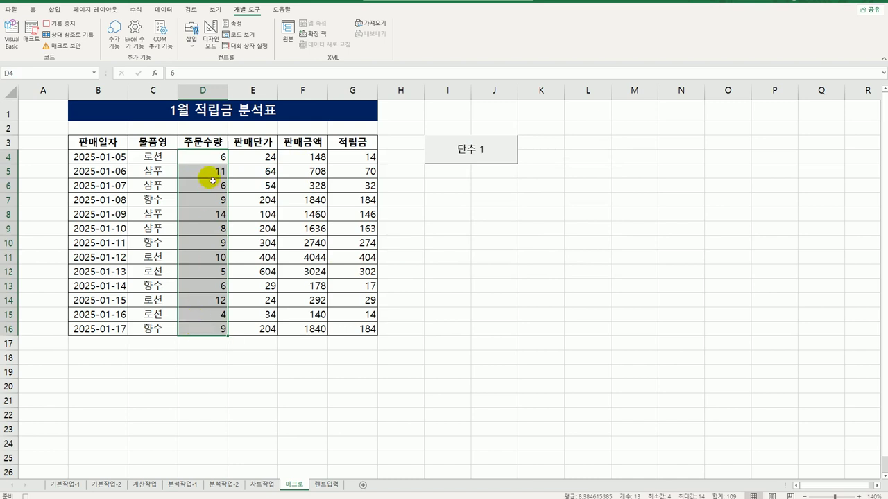
{"action": "right_click", "coordinate": [211, 159]}
{"action": "left_click", "coordinate": [257, 328]}
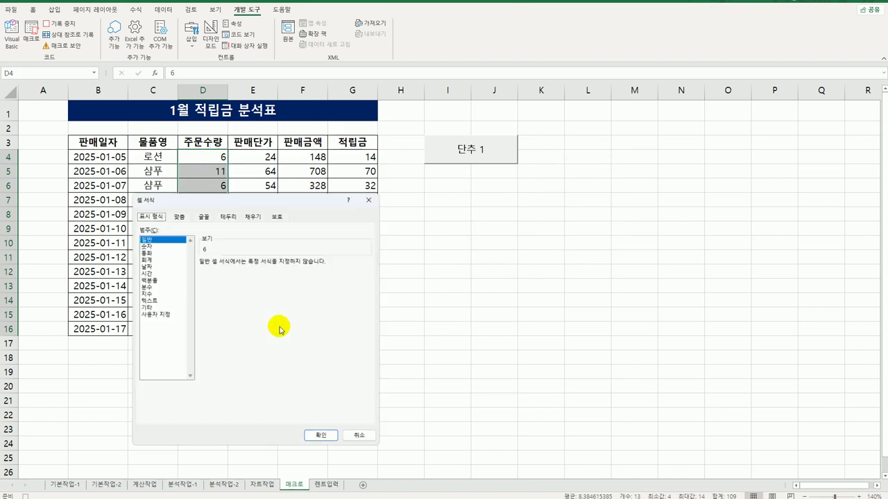
{"action": "left_click_drag", "start_coordinate": [251, 194], "coordinate": [378, 192]}
{"action": "left_click", "coordinate": [298, 307]}
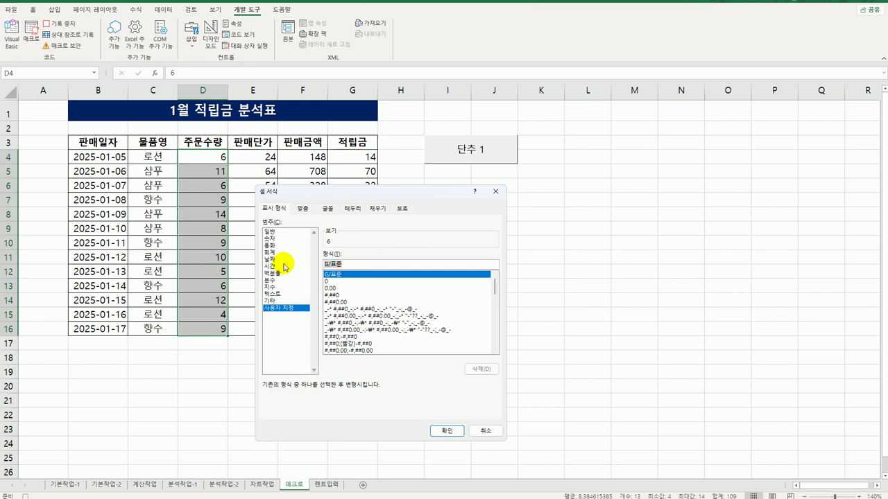
{"action": "key", "text": "BackSpace"}
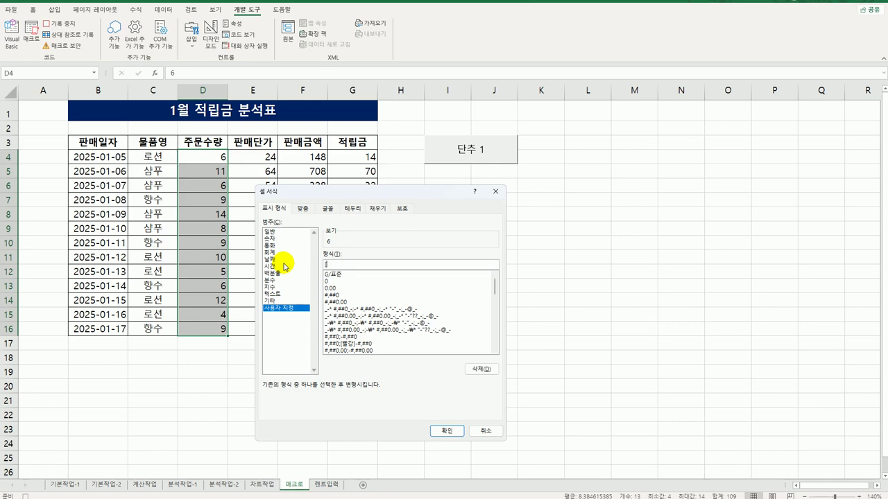
{"action": "type", "text": "[파랑][>=10]"}
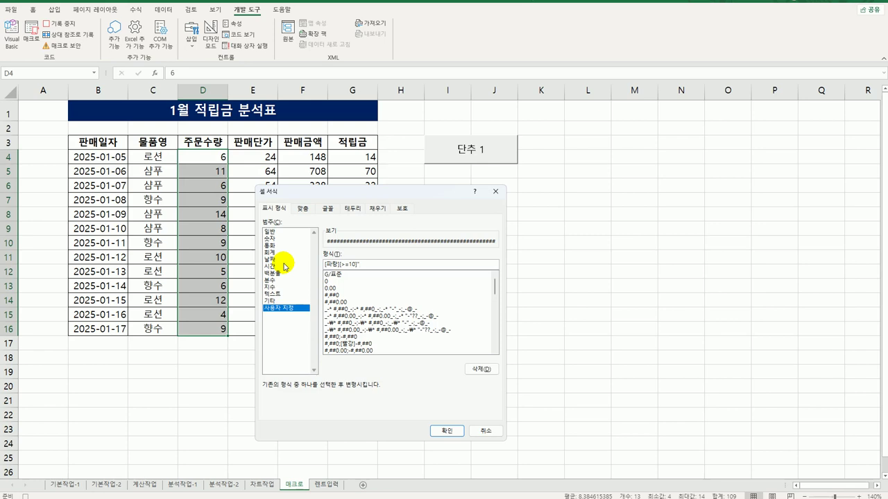
{"action": "type", "text": "\"ㅁ"}
{"action": "key", "text": "Hangul_Hanja"}
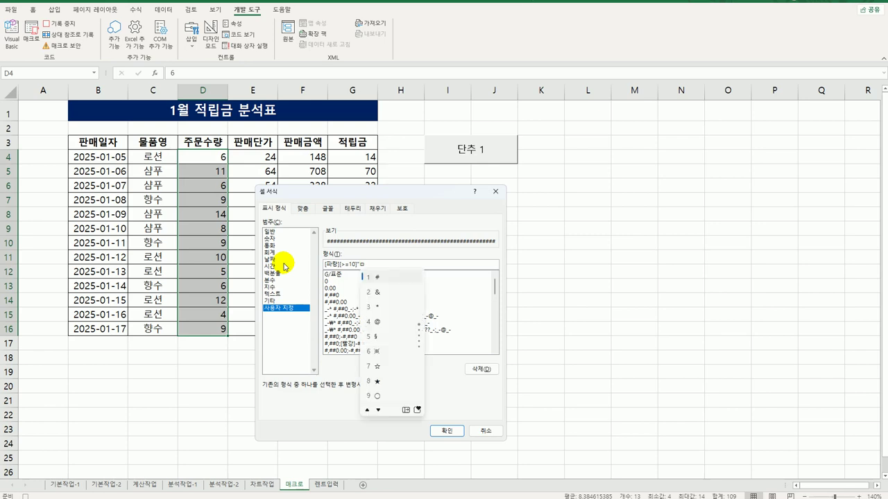
{"action": "left_click", "coordinate": [377, 381]}
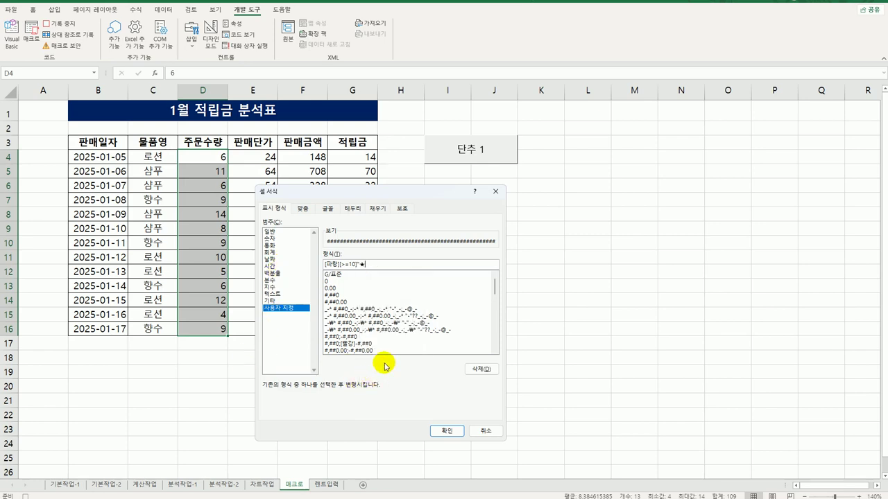
{"action": "type", "text": "\""}
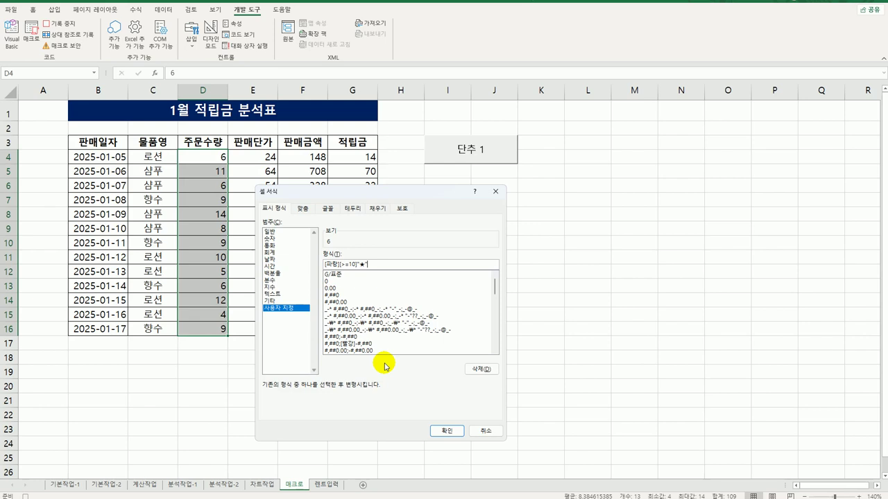
{"action": "type", "text": "\"* 0.0"}
{"action": "type", "text": ";0.0"}
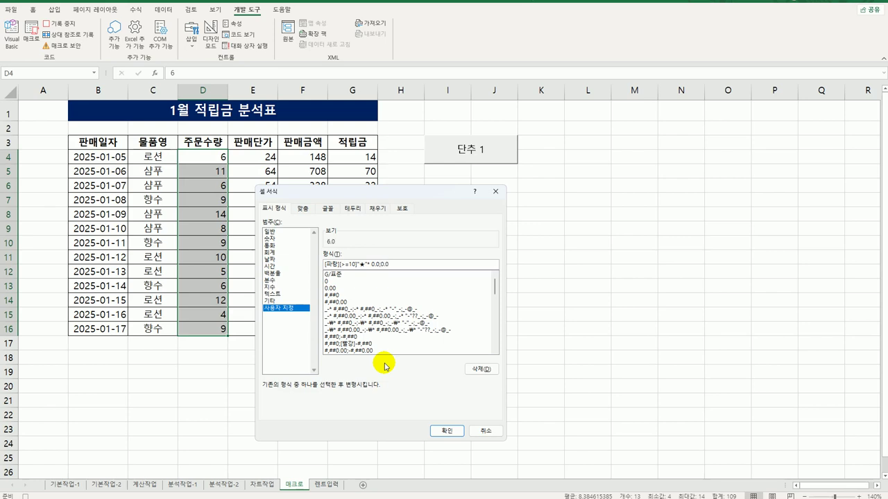
{"action": "left_click", "coordinate": [437, 431]}
Deselect the formatted 주문수량 range and stop recording the 서식적용 macro.
{"action": "left_click", "coordinate": [215, 332]}
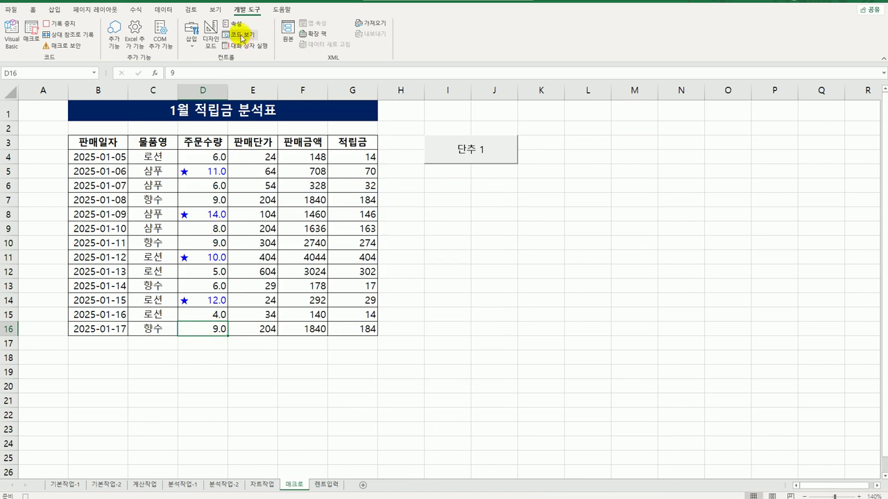
{"action": "left_click", "coordinate": [59, 24]}
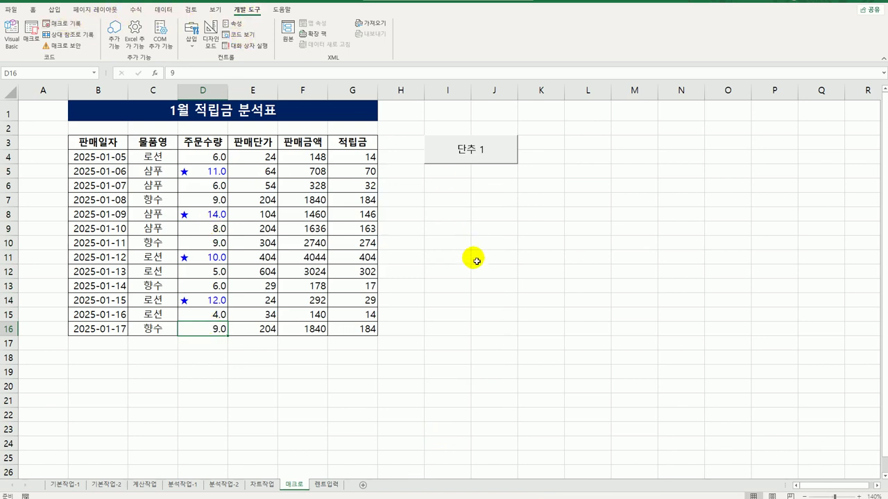
Change the form button's label to 서식적용.
{"action": "right_click", "coordinate": [463, 148]}
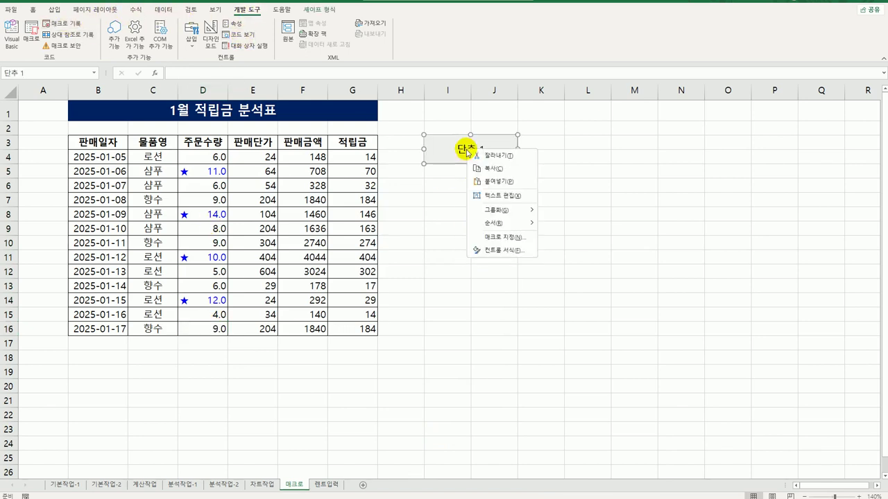
{"action": "left_click", "coordinate": [508, 202]}
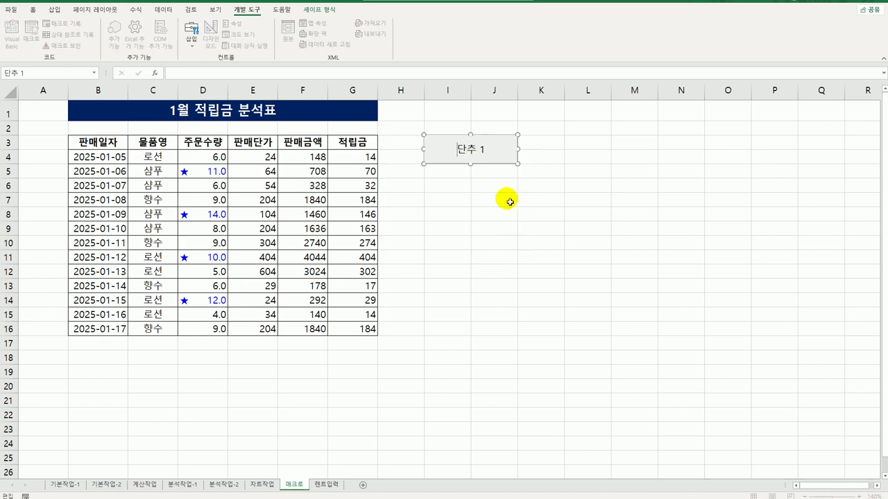
{"action": "key", "text": "shift+End"}
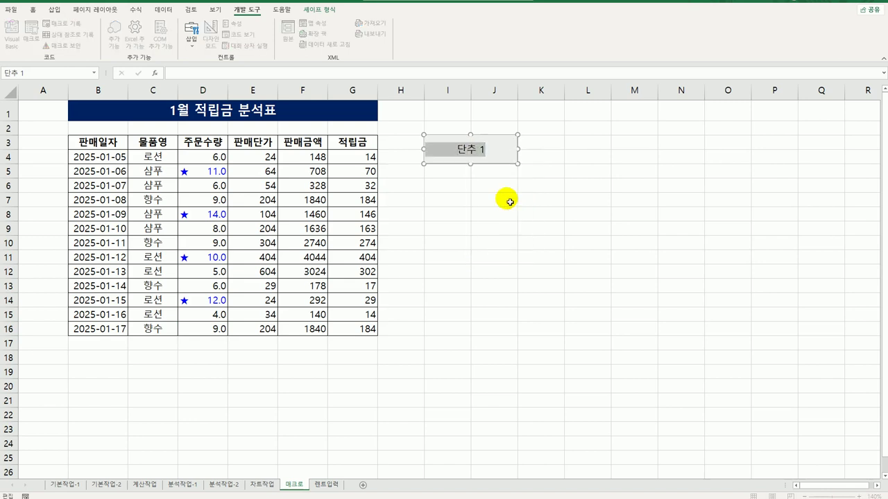
{"action": "type", "text": "서식적ㅇㅛㅇ"}
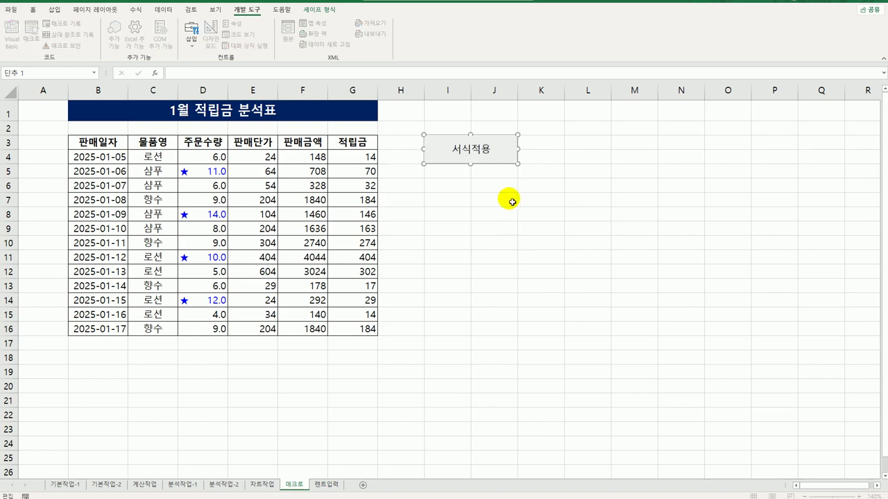
{"action": "left_click", "coordinate": [581, 226]}
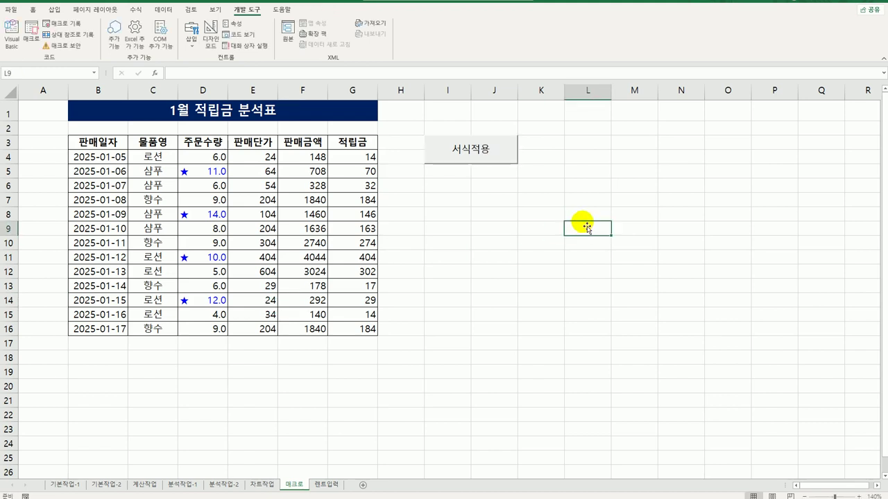
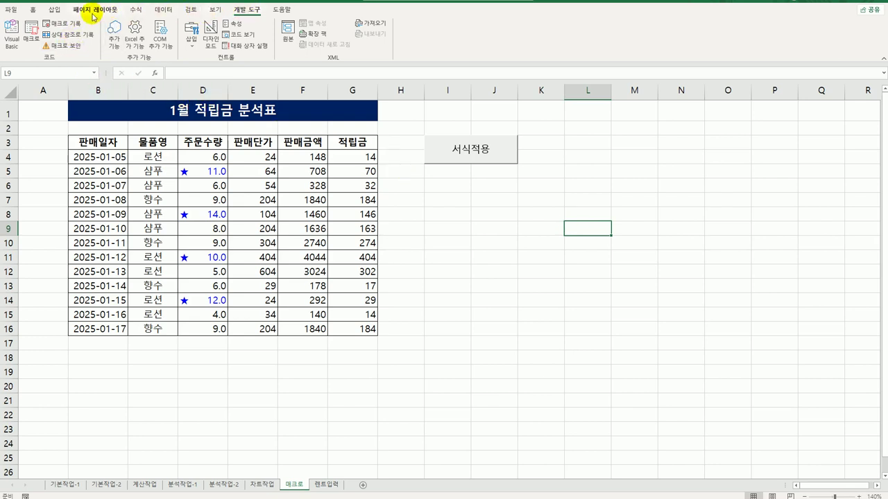
Draw an upward-tilted ribbon shape (리본: 위로 기울어짐) covering cells I6:J7, about 1.17 cm high and 3.82 cm wide.
{"action": "left_click", "coordinate": [54, 10]}
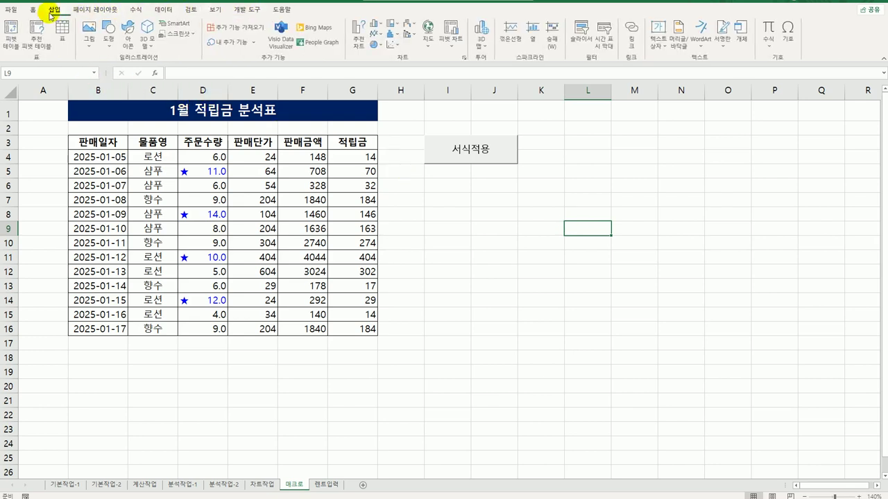
{"action": "left_click", "coordinate": [109, 42]}
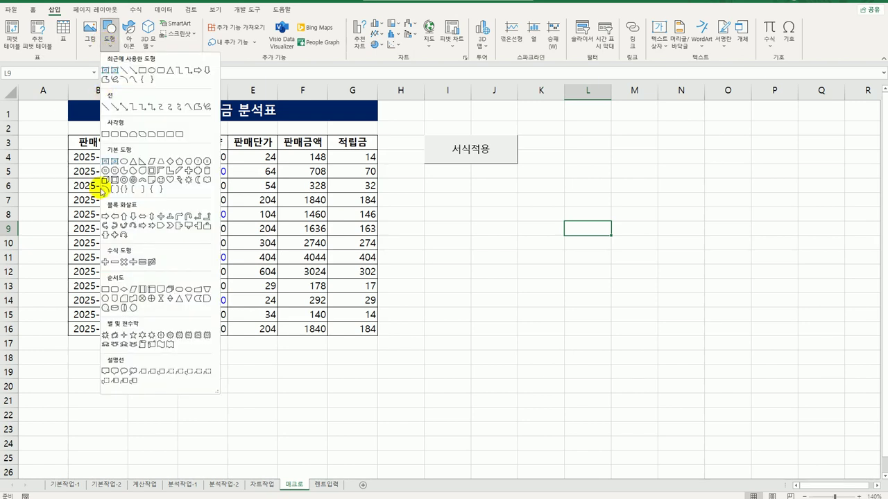
{"action": "left_click", "coordinate": [108, 349]}
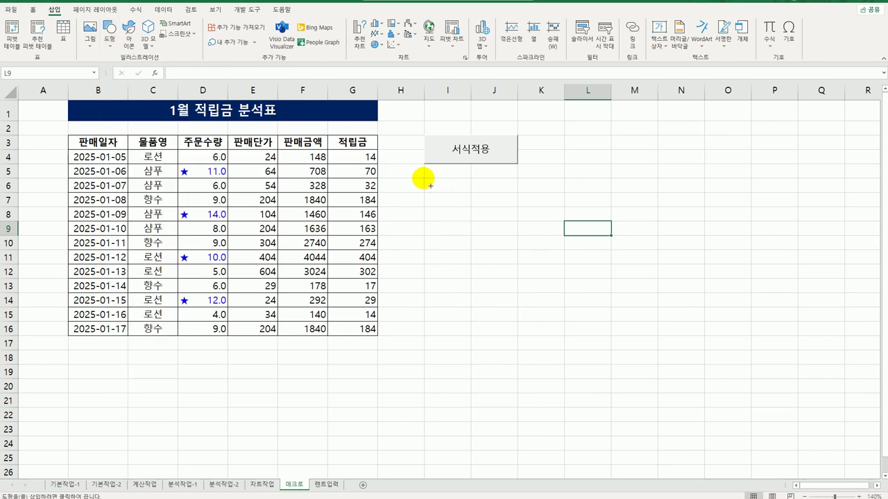
{"action": "left_click_drag", "start_coordinate": [425, 179], "coordinate": [517, 207]}
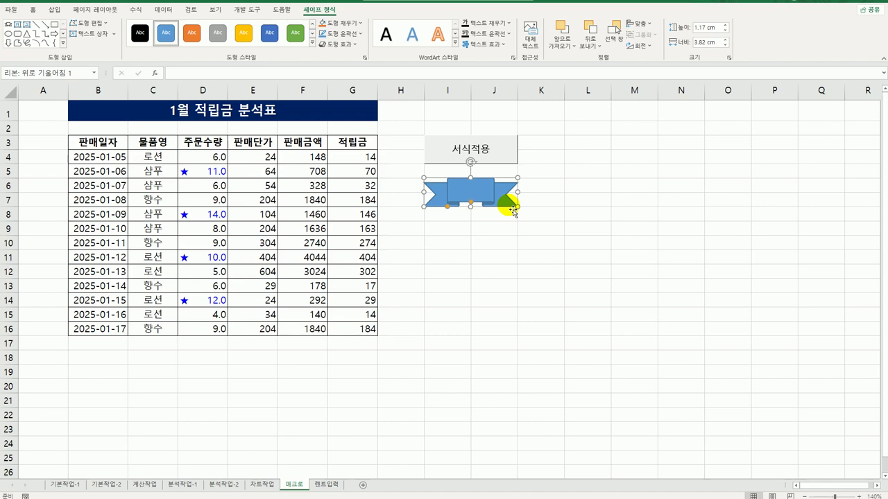
Label the ribbon shape 아이콘보기 and widen it to about 5.71 cm so that it covers I6:K7.
{"action": "type", "text": "아이콘"}
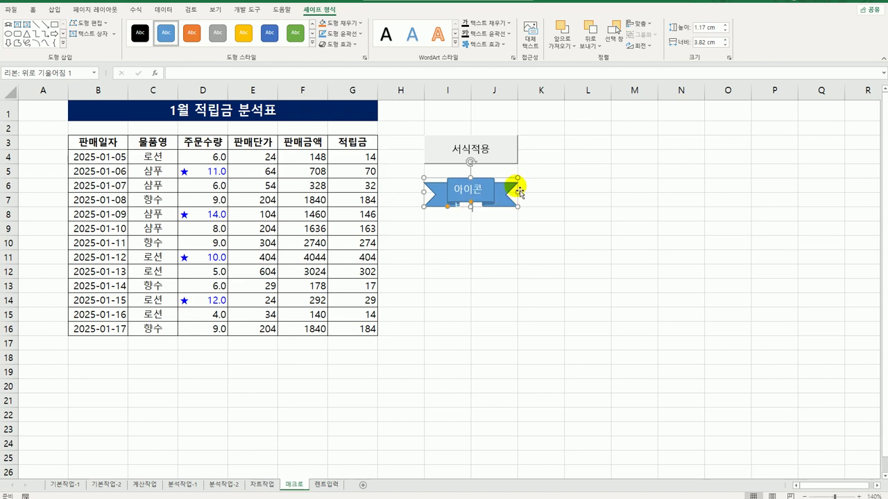
{"action": "mouse_move", "coordinate": [519, 192]}
{"action": "left_mouse_down"}
{"action": "mouse_move", "coordinate": [572, 199]}
{"action": "mouse_move", "coordinate": [568, 193]}
{"action": "left_mouse_up"}
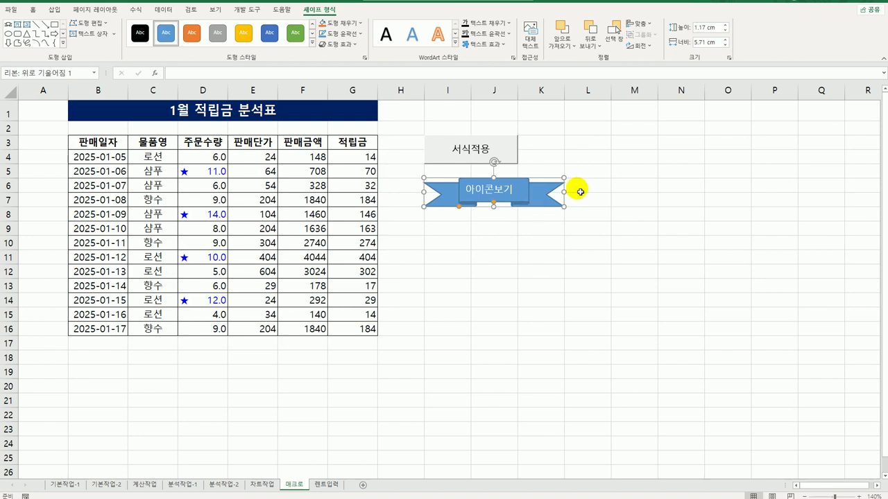
{"action": "left_click_drag", "start_coordinate": [600, 184], "coordinate": [605, 201]}
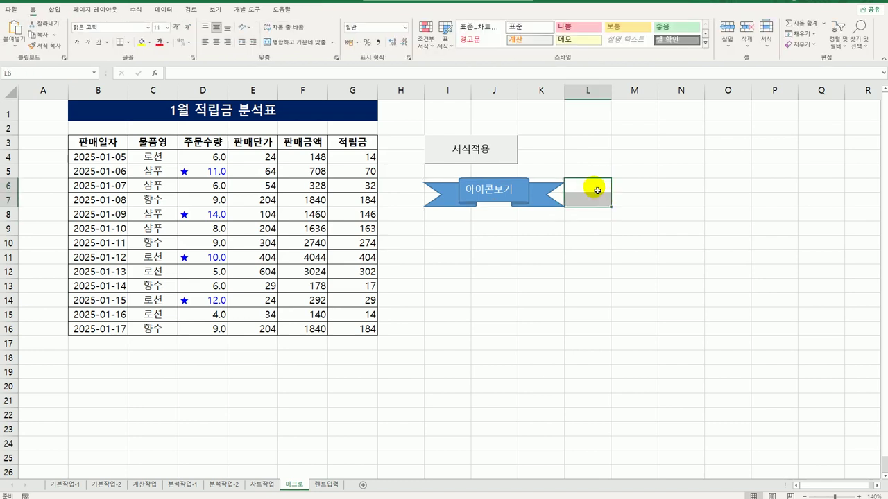
{"action": "left_click", "coordinate": [593, 242]}
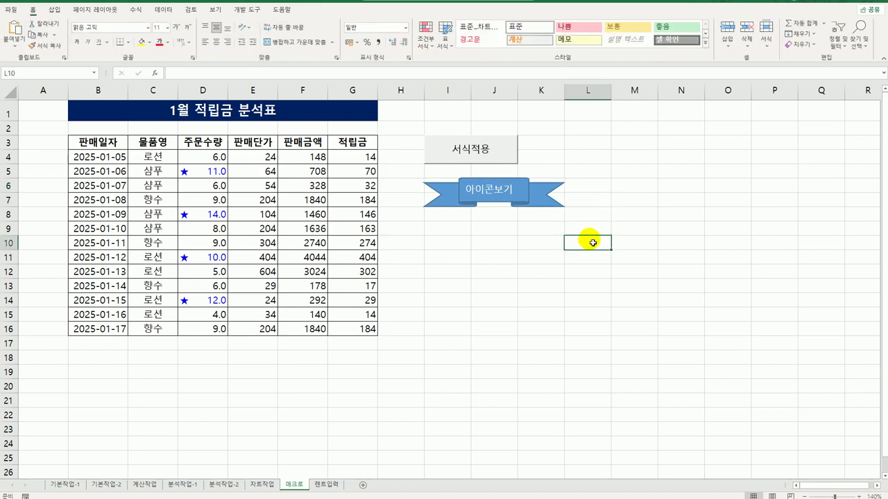
Assign a new macro named 아이콘보기 to the ribbon shape and start recording it.
{"action": "right_click", "coordinate": [525, 192]}
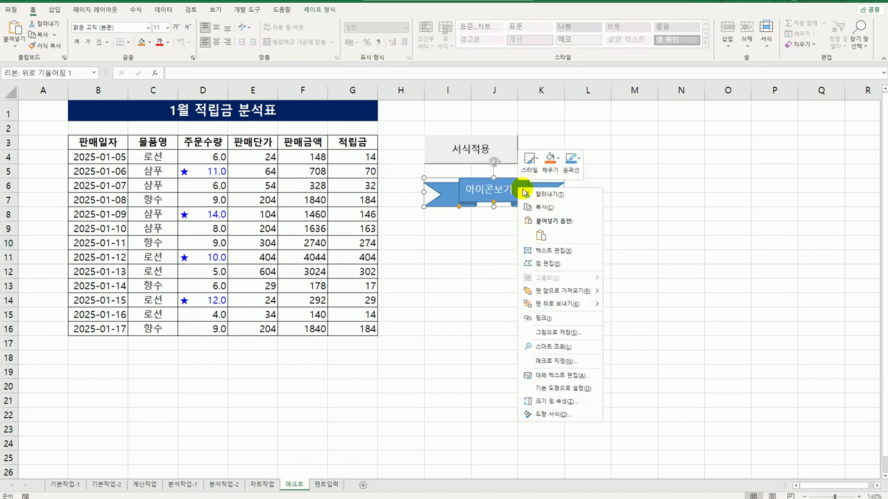
{"action": "left_click", "coordinate": [555, 361]}
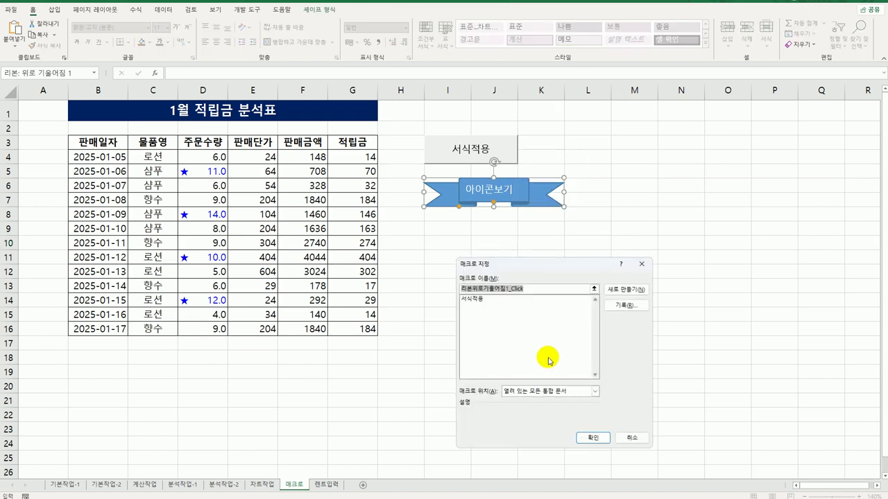
{"action": "type", "text": "아이콘보"}
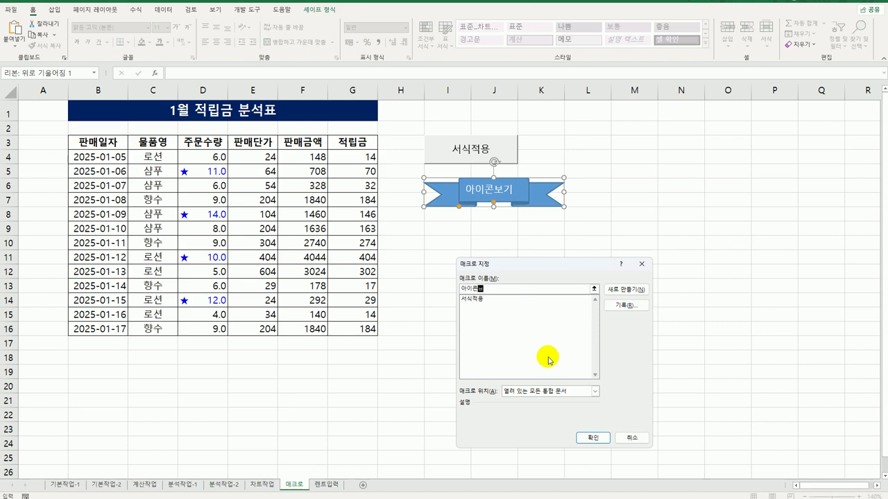
{"action": "type", "text": "기"}
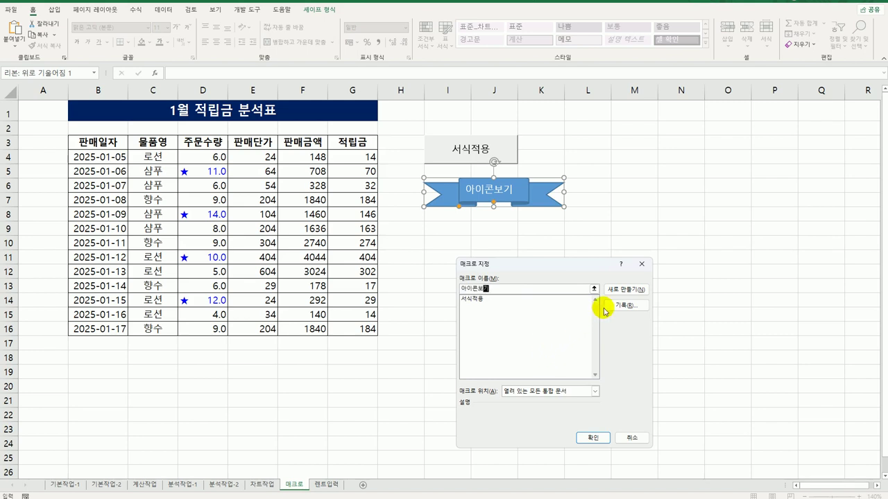
{"action": "left_click", "coordinate": [611, 305]}
{"action": "left_click", "coordinate": [579, 418]}
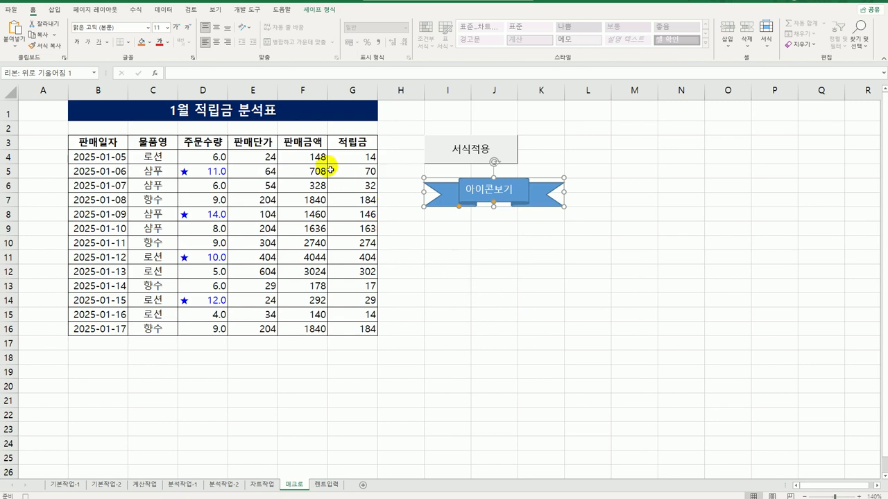
Create a conditional formatting rule for the 적립금 values in G4:G16 using the icon set 5가지 원(흑백).
{"action": "left_click_drag", "start_coordinate": [346, 156], "coordinate": [350, 332]}
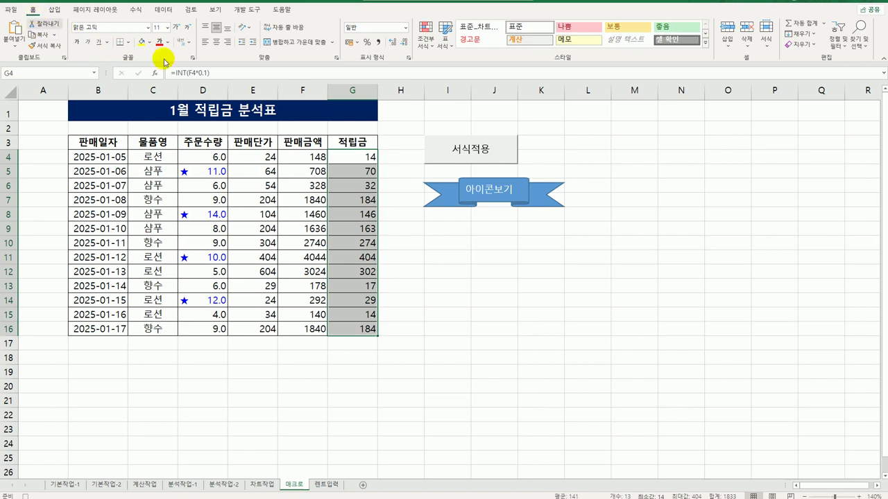
{"action": "left_click", "coordinate": [424, 40]}
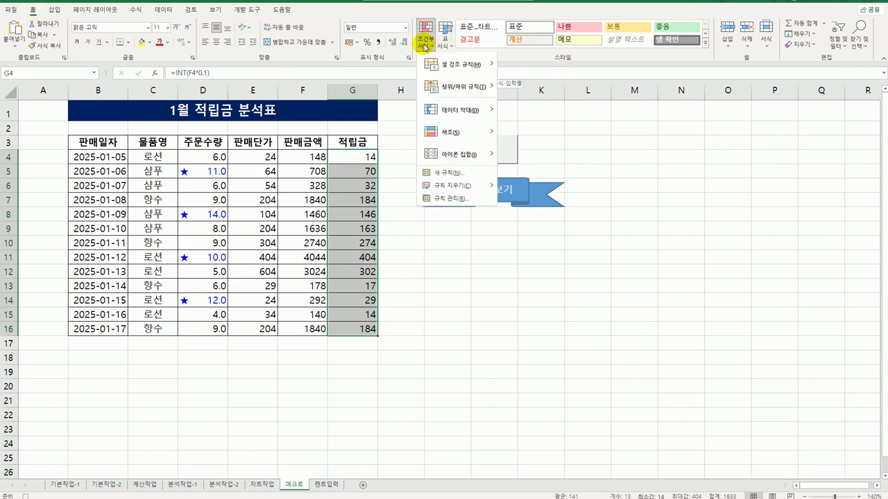
{"action": "left_click", "coordinate": [447, 173]}
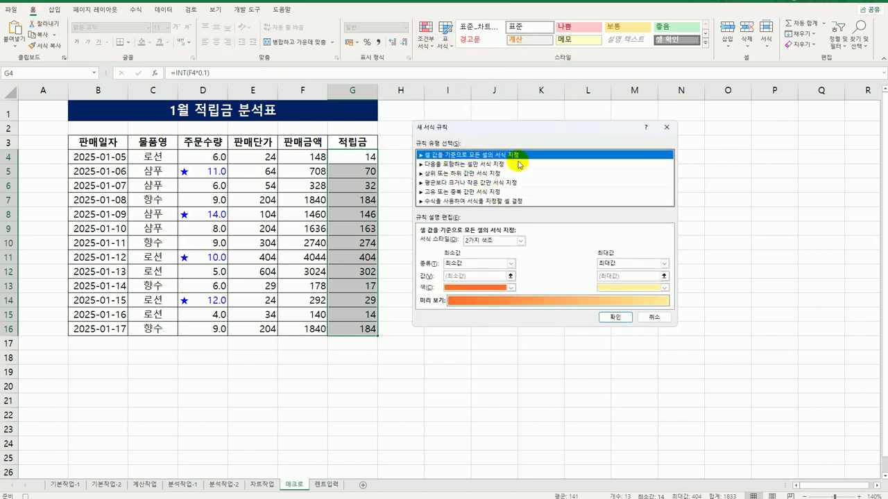
{"action": "left_click", "coordinate": [517, 242]}
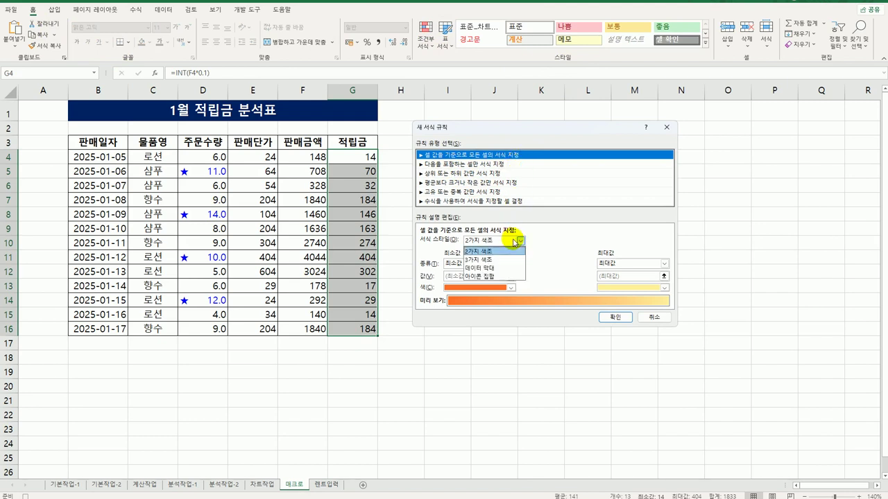
{"action": "left_click", "coordinate": [502, 276]}
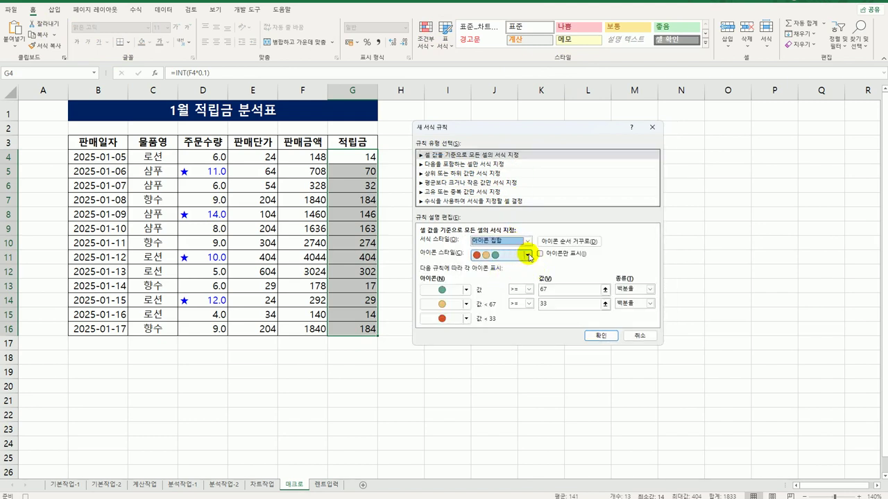
{"action": "left_click", "coordinate": [527, 256]}
{"action": "scroll", "coordinate": [526, 283], "scroll_direction": "down", "scroll_amount": 5}
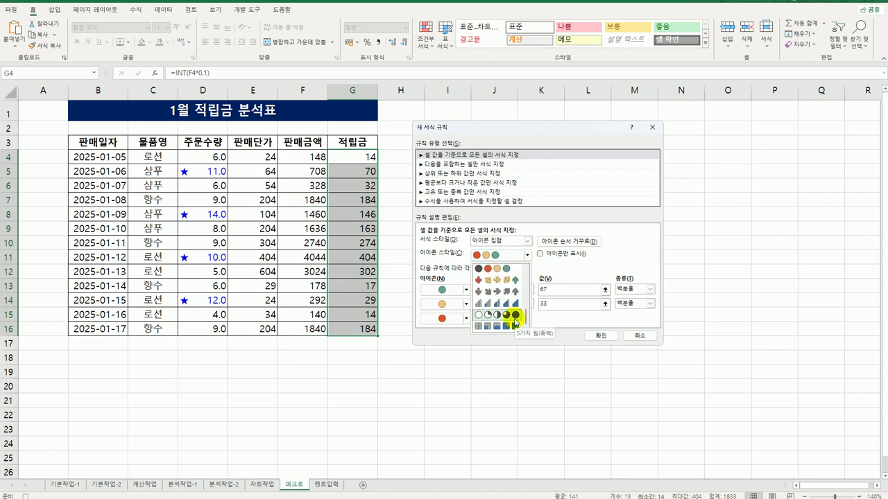
{"action": "left_click", "coordinate": [515, 318]}
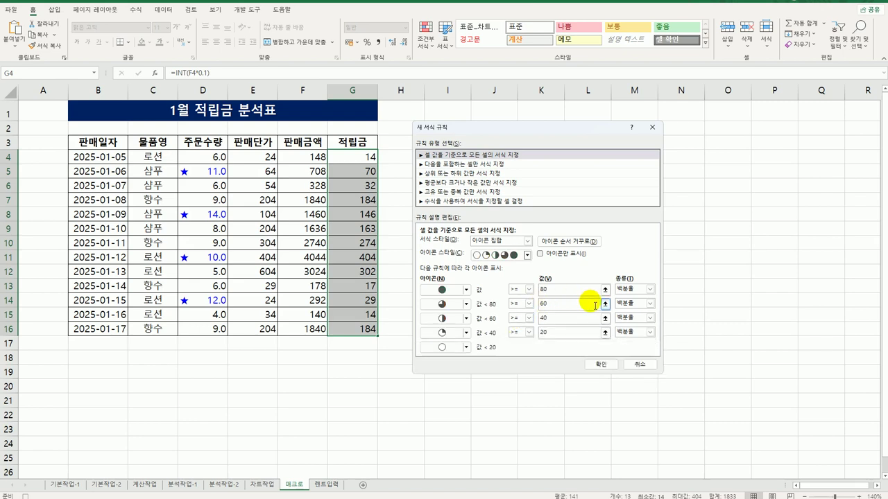
Set the icon rule's top two percentage thresholds to 90 and 70 and apply the rule.
{"action": "left_click", "coordinate": [573, 290]}
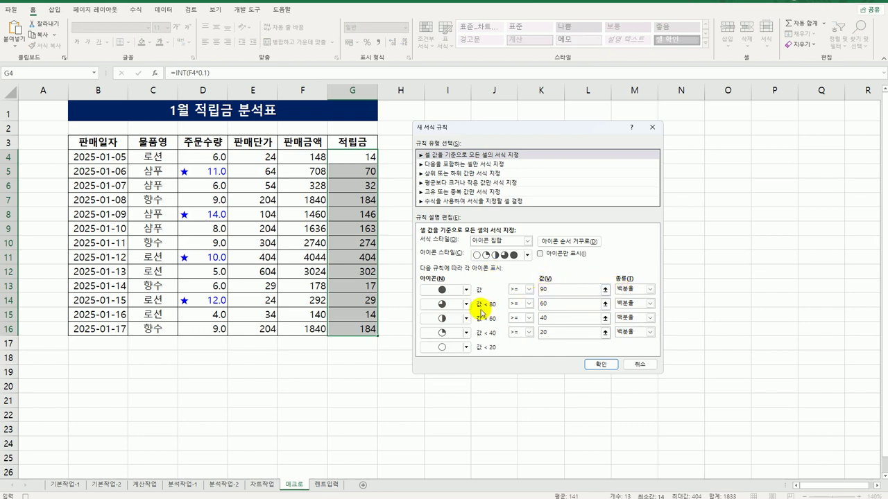
{"action": "left_click", "coordinate": [540, 305]}
{"action": "double_click", "coordinate": [540, 305]}
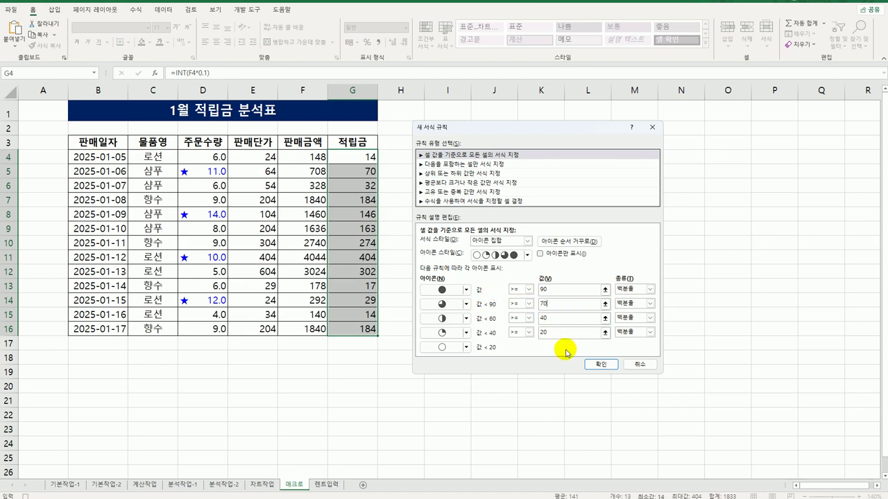
{"action": "left_click", "coordinate": [601, 364]}
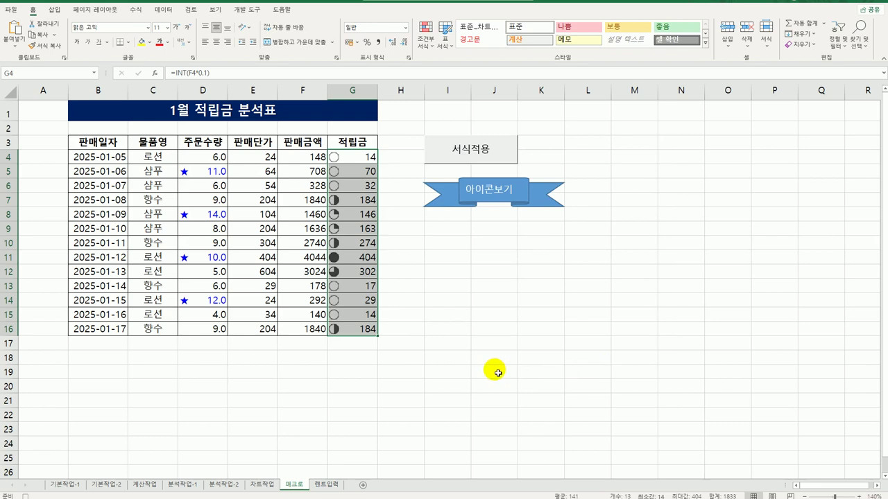
Deselect the formatted 적립금 range and stop recording the 아이콘보기 macro.
{"action": "left_click", "coordinate": [358, 331]}
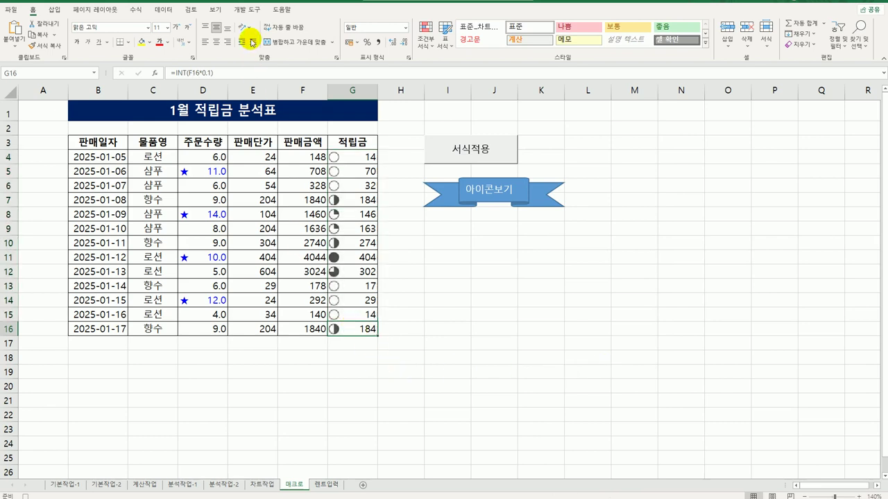
{"action": "left_click", "coordinate": [247, 10]}
{"action": "left_click", "coordinate": [57, 23]}
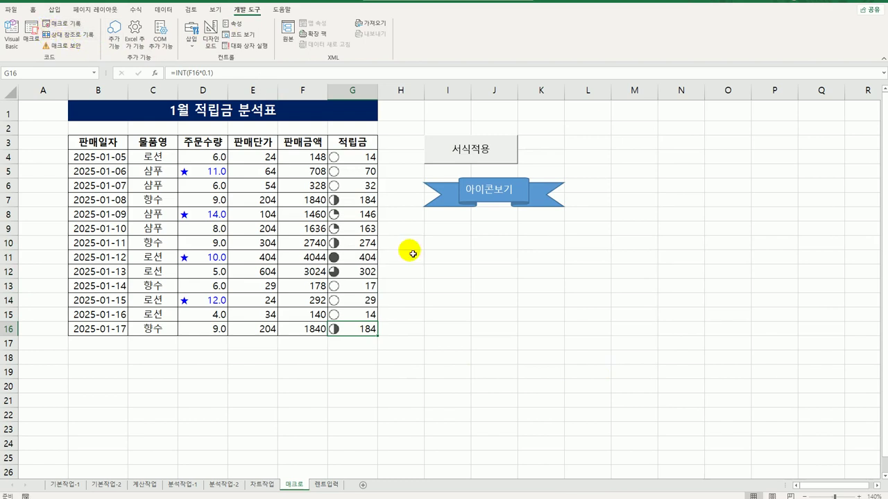
{"action": "left_click", "coordinate": [450, 305]}
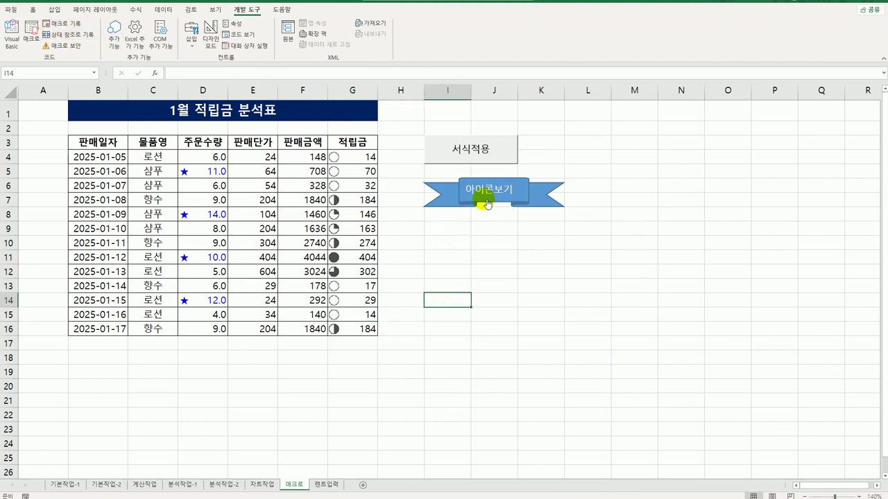
{"action": "right_click", "coordinate": [486, 205]}
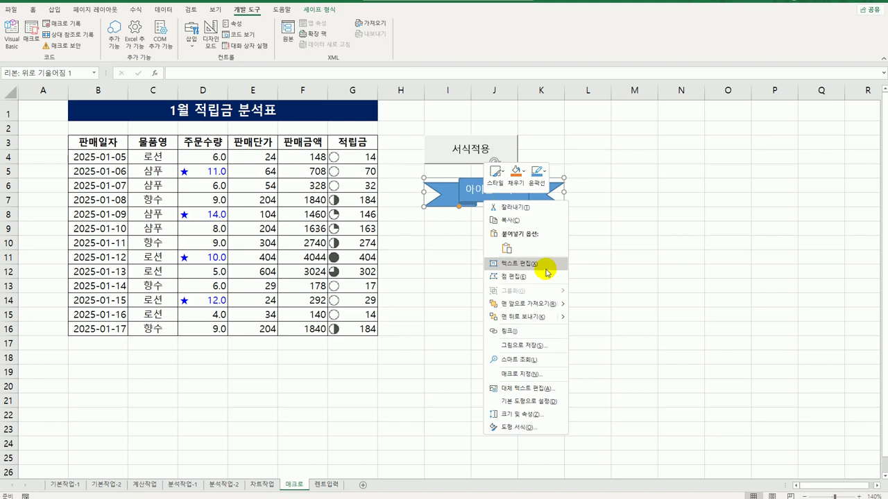
{"action": "left_click", "coordinate": [618, 267]}
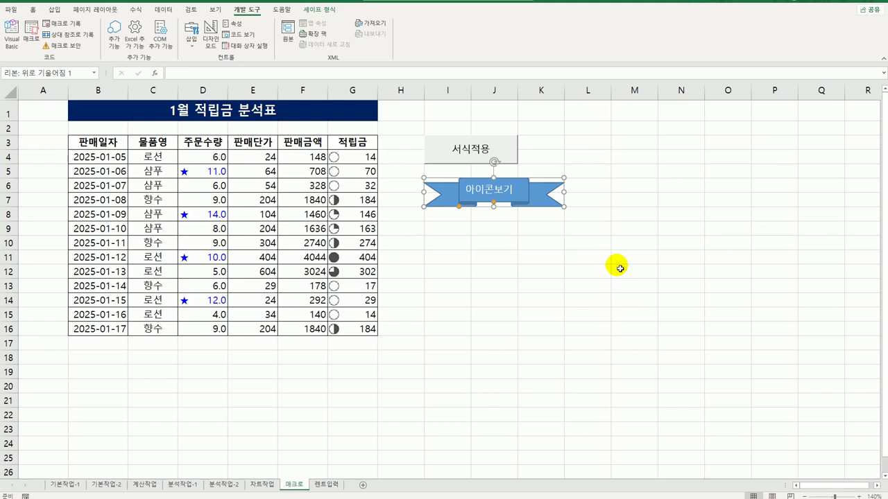
Switch to the 렌트입력 sheet.
{"action": "left_click", "coordinate": [326, 485]}
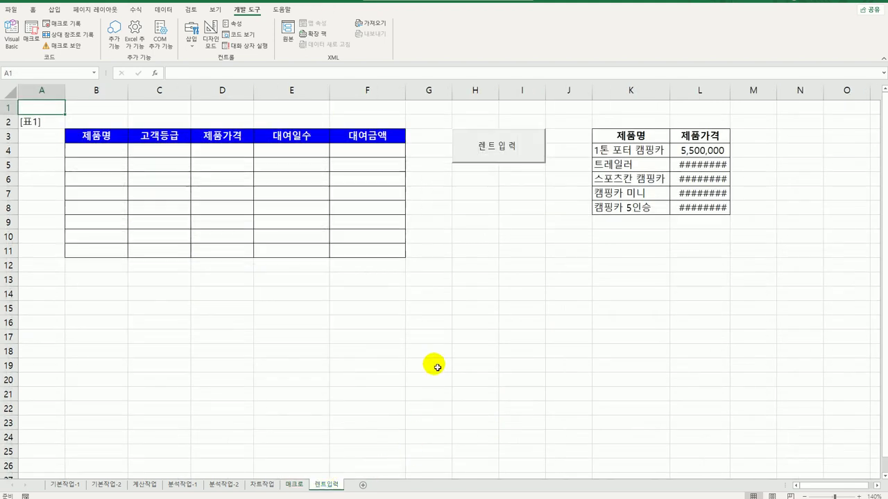
Auto-fit the width of column L in the 제품가격 table on the 렌트입력 sheet.
{"action": "left_click", "coordinate": [390, 339]}
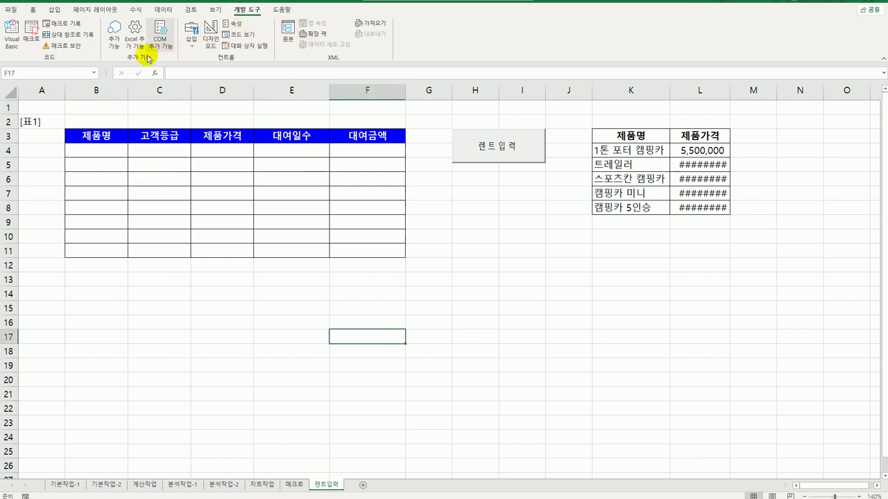
{"action": "left_click", "coordinate": [211, 38]}
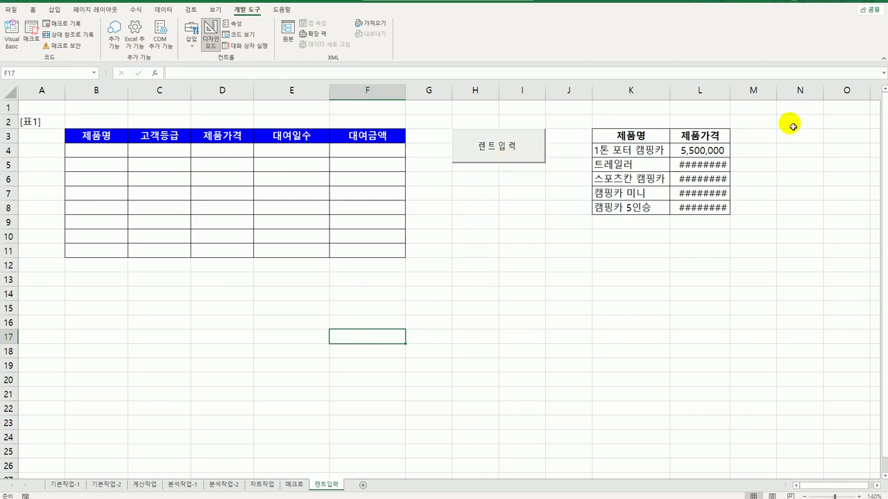
{"action": "double_click", "coordinate": [730, 92]}
{"action": "left_click", "coordinate": [537, 149]}
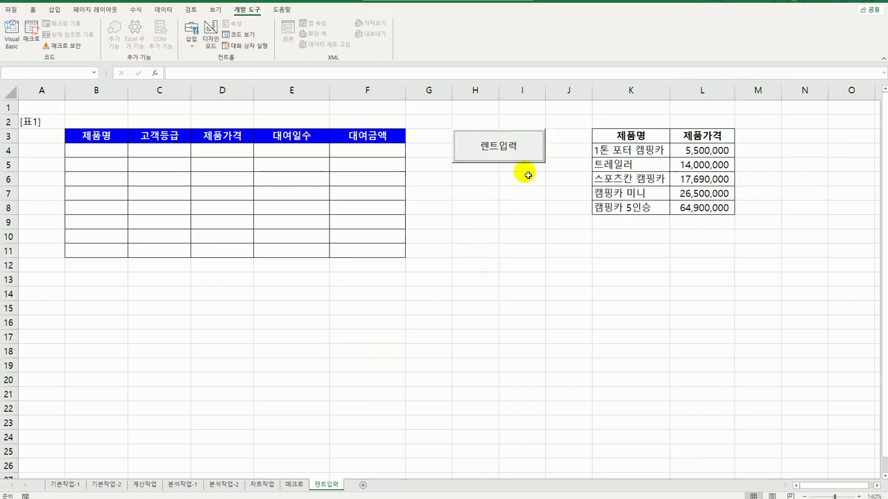
{"action": "left_click", "coordinate": [527, 191]}
In design mode, open the 렌트입력 button's Click procedure and add the statement 렌트입력화면.Show.
{"action": "left_click", "coordinate": [211, 38]}
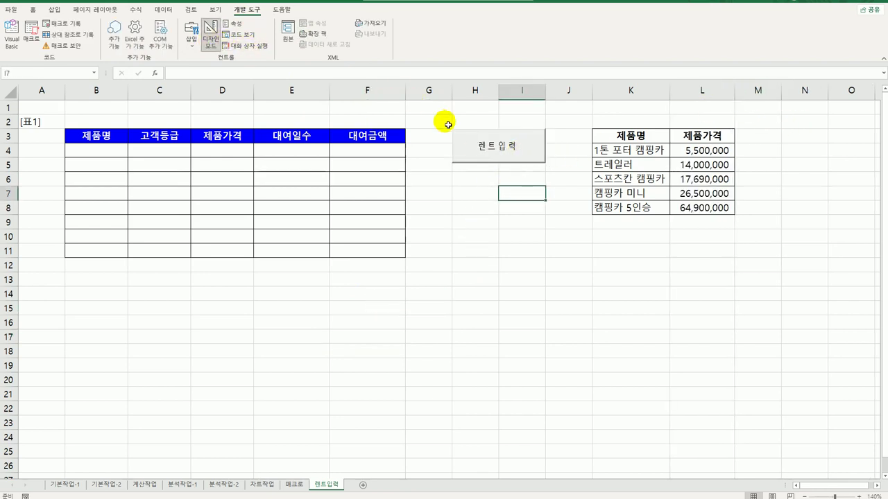
{"action": "left_click", "coordinate": [495, 157]}
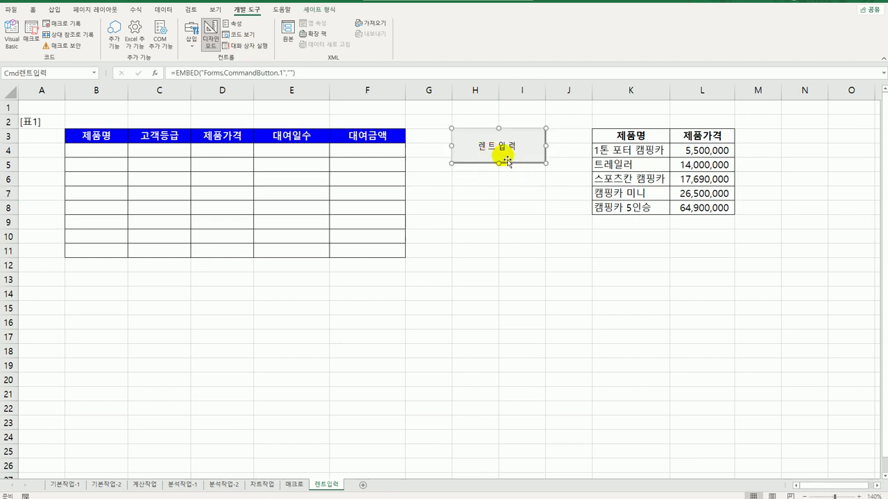
{"action": "double_click", "coordinate": [508, 157]}
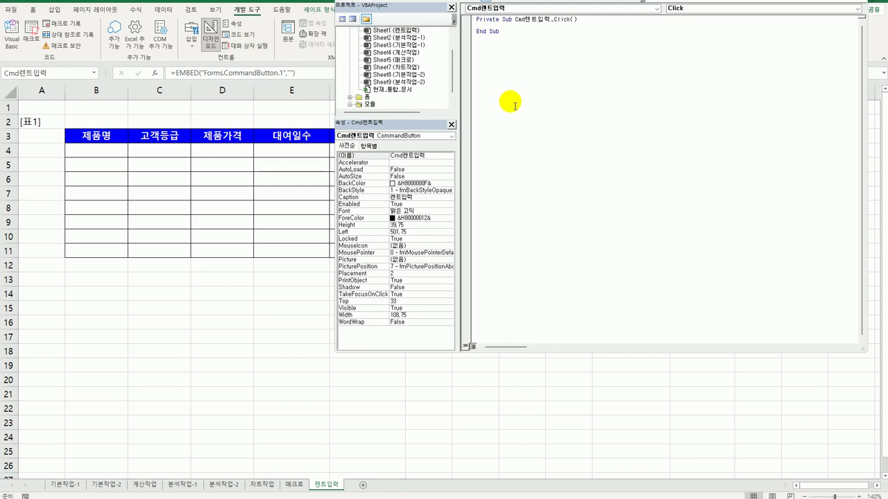
{"action": "key", "text": "Tab"}
{"action": "type", "text": "렌"}
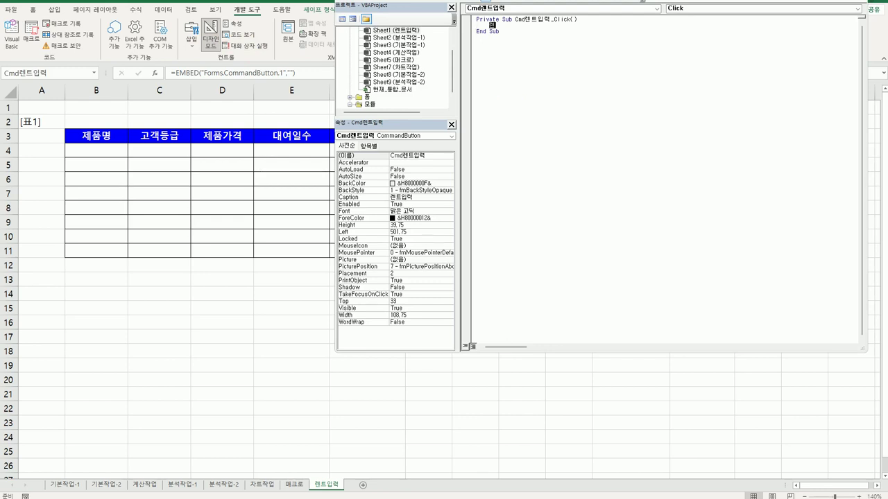
{"action": "type", "text": "트입력화면.sh"}
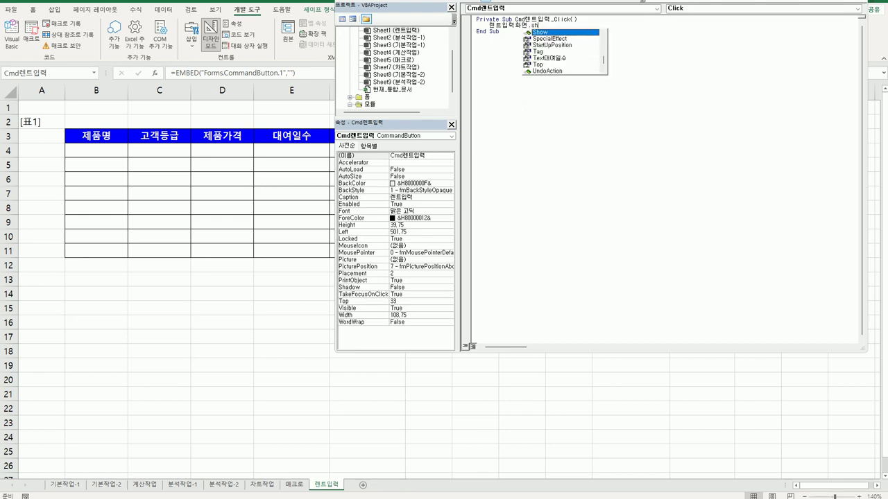
{"action": "key", "text": "Tab"}
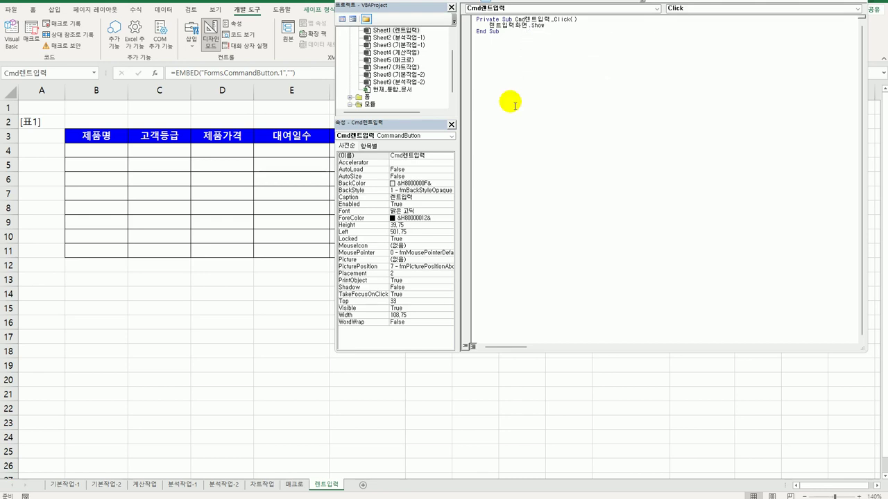
Open the code of the 렌트입력화면 form and create its UserForm_Initialize procedure.
{"action": "left_click", "coordinate": [367, 97]}
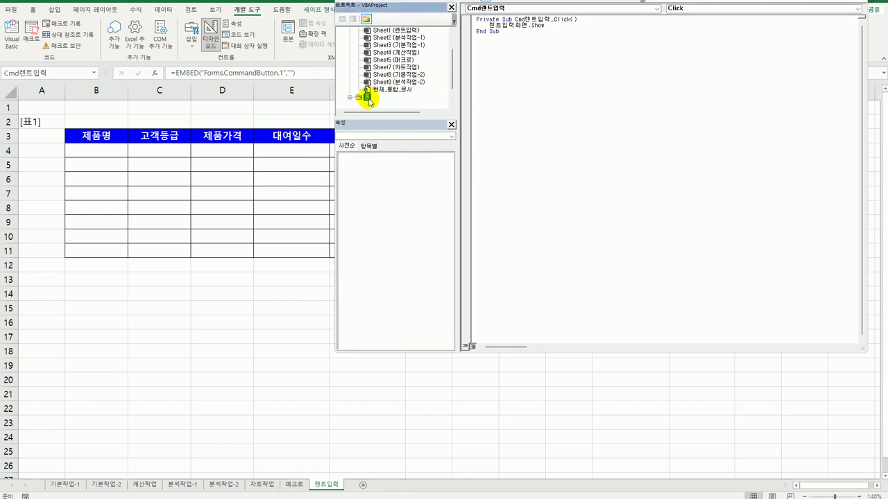
{"action": "double_click", "coordinate": [368, 98]}
{"action": "double_click", "coordinate": [380, 106]}
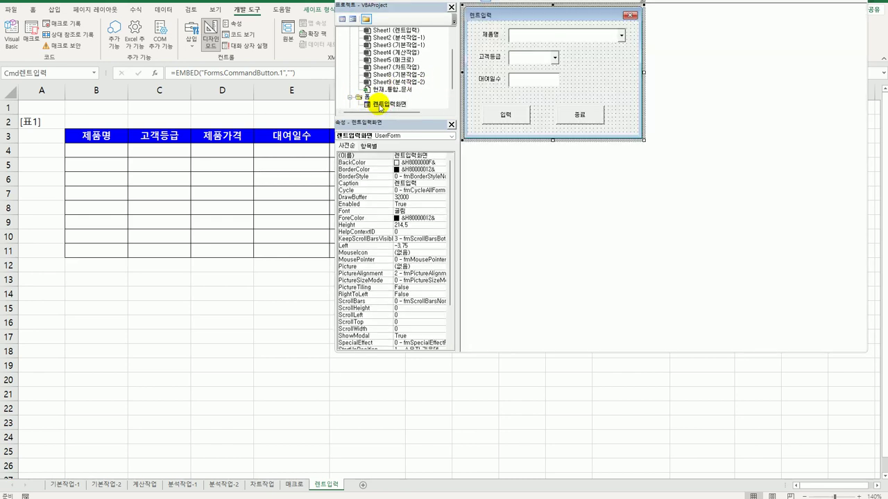
{"action": "left_click", "coordinate": [341, 20]}
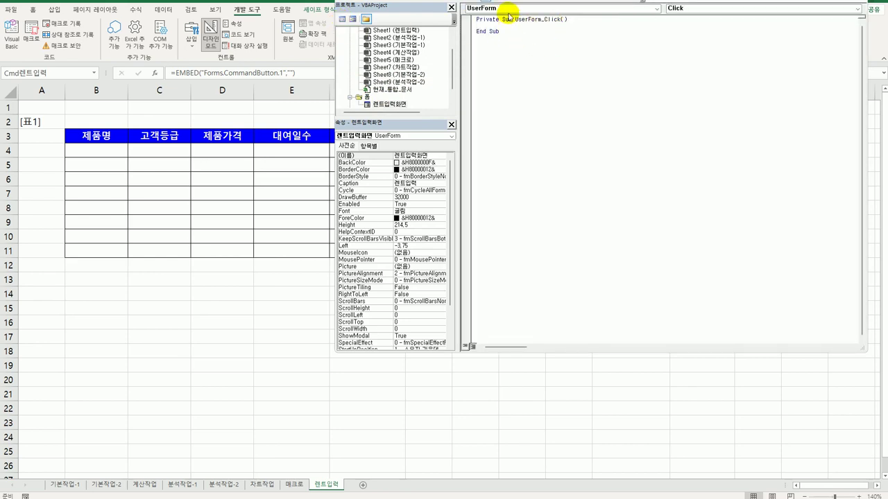
{"action": "left_click", "coordinate": [692, 10]}
{"action": "left_click", "coordinate": [704, 70]}
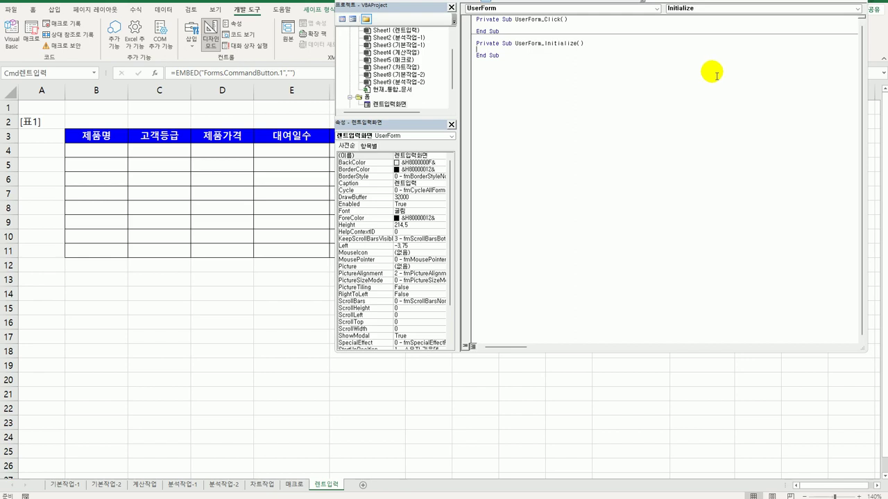
In UserForm_Initialize, set the row source of the product combo box with Cmb제품명.RowSource = "K4:L8".
{"action": "key", "text": "Tab"}
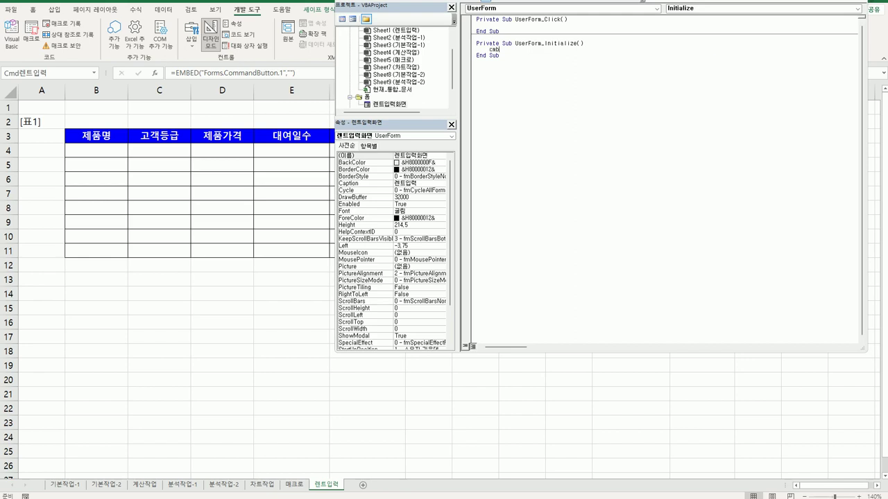
{"action": "type", "text": "cmb제품명."}
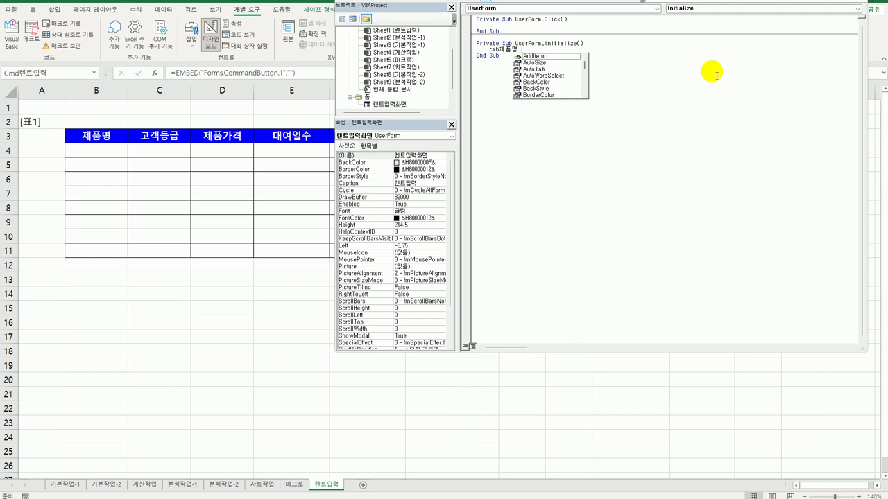
{"action": "type", "text": "rowSource"}
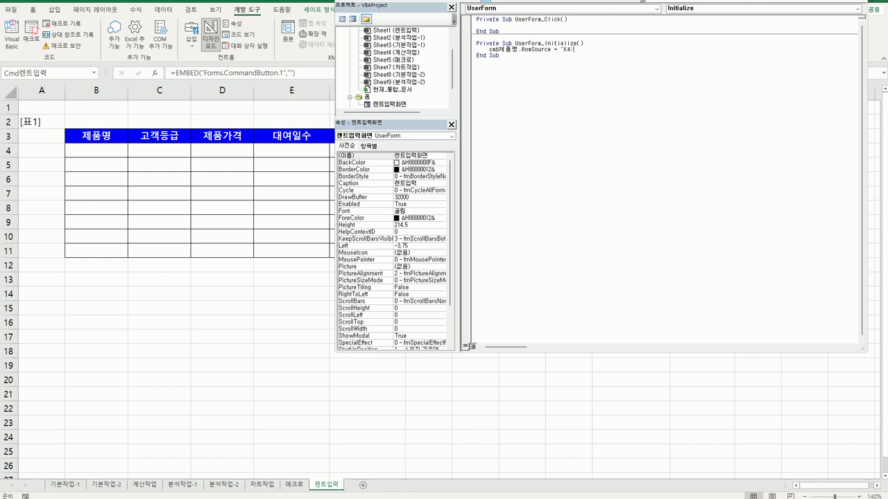
{"action": "type", "text": "= \"K4:L8\""}
{"action": "key", "text": "Return"}
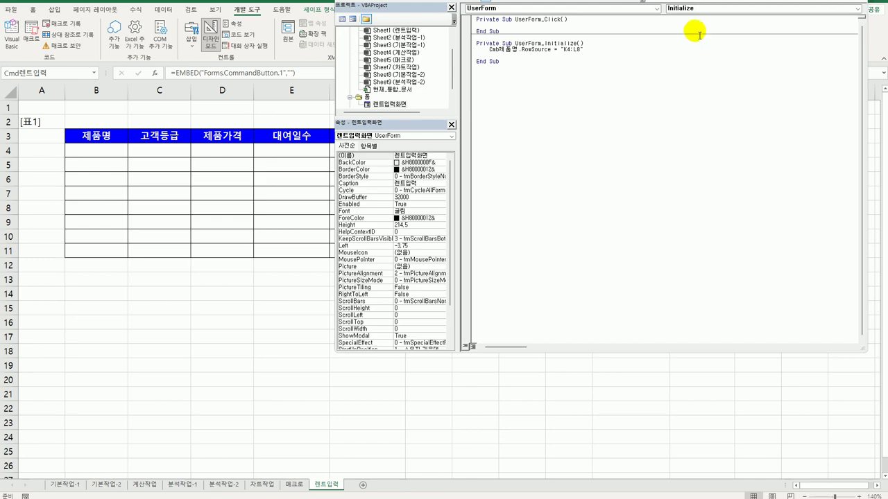
Examine the source table in columns K and L and the 제품명 combo box's properties on the form, and return to the code.
{"action": "left_click_drag", "start_coordinate": [624, 2], "coordinate": [311, 1]}
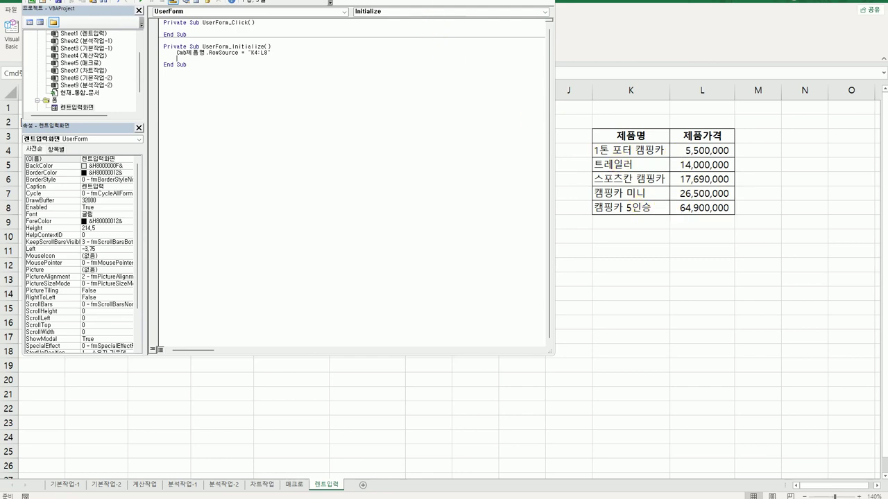
{"action": "left_click_drag", "start_coordinate": [305, 2], "coordinate": [489, 1]}
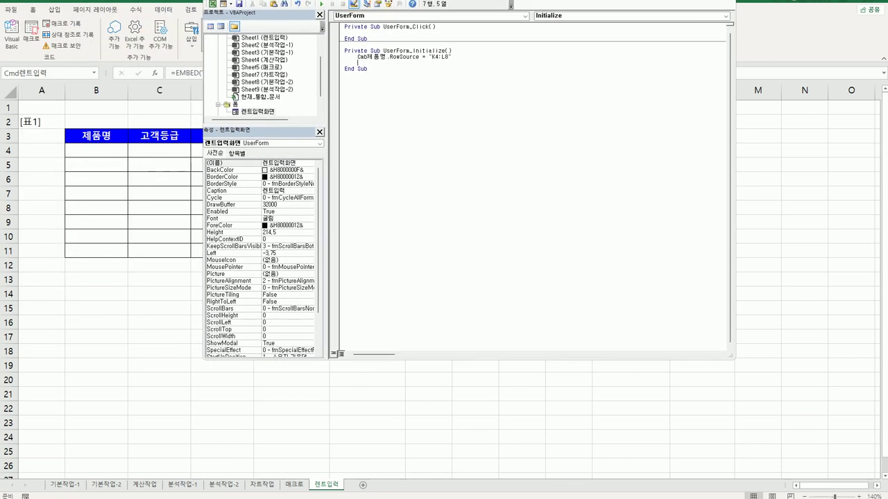
{"action": "double_click", "coordinate": [253, 112]}
{"action": "left_click", "coordinate": [466, 43]}
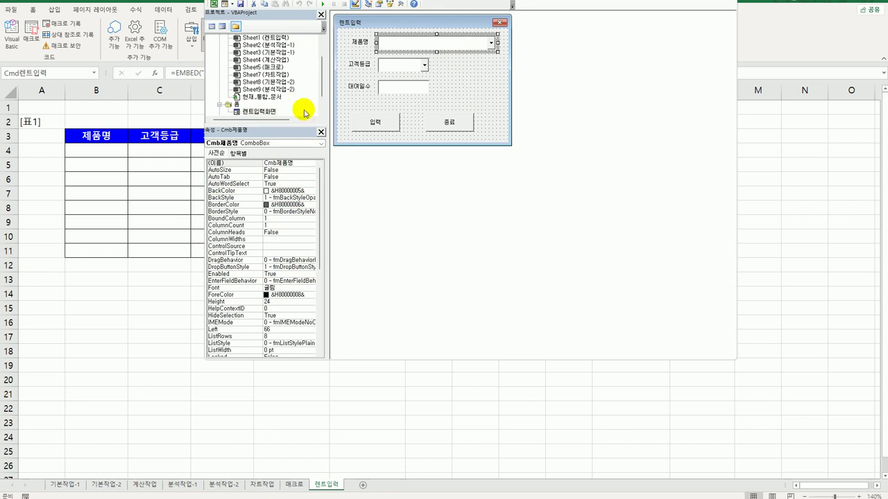
{"action": "left_click", "coordinate": [281, 1]}
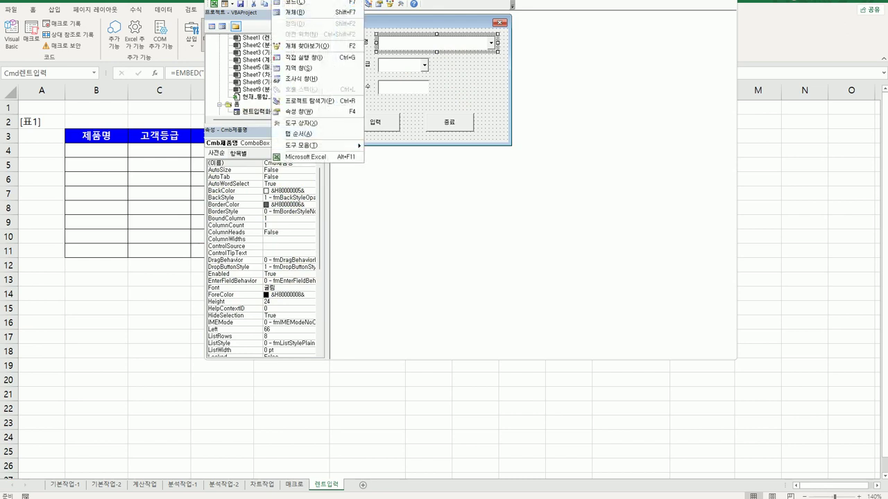
{"action": "left_click", "coordinate": [310, 113]}
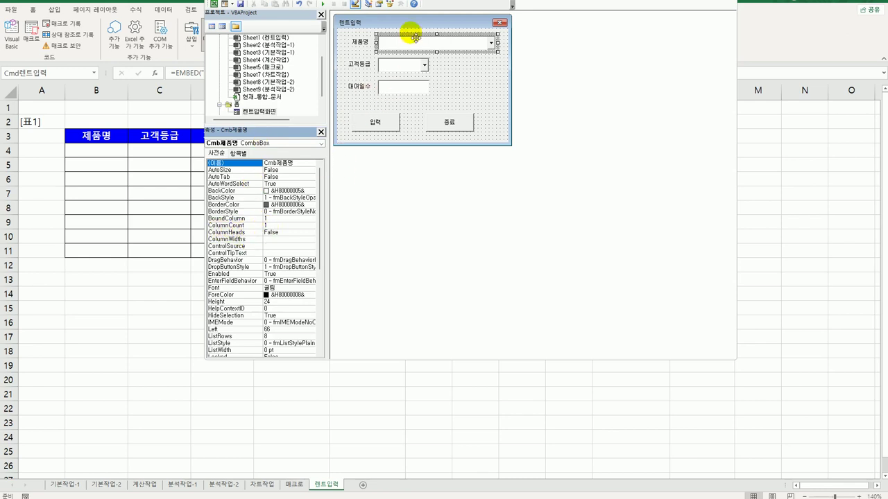
{"action": "left_click", "coordinate": [211, 26]}
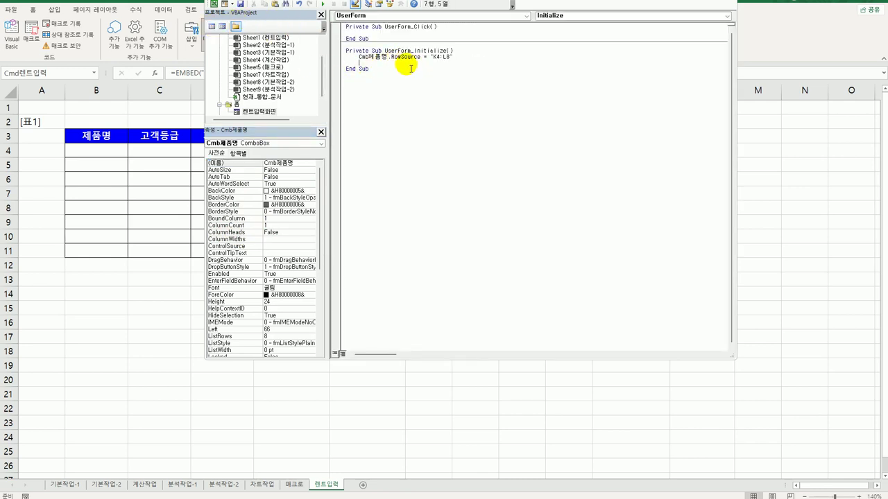
Add the statement Cmb제품명.ColumnCount = 2 below the RowSource line.
{"action": "type", "text": "cmb제품명."}
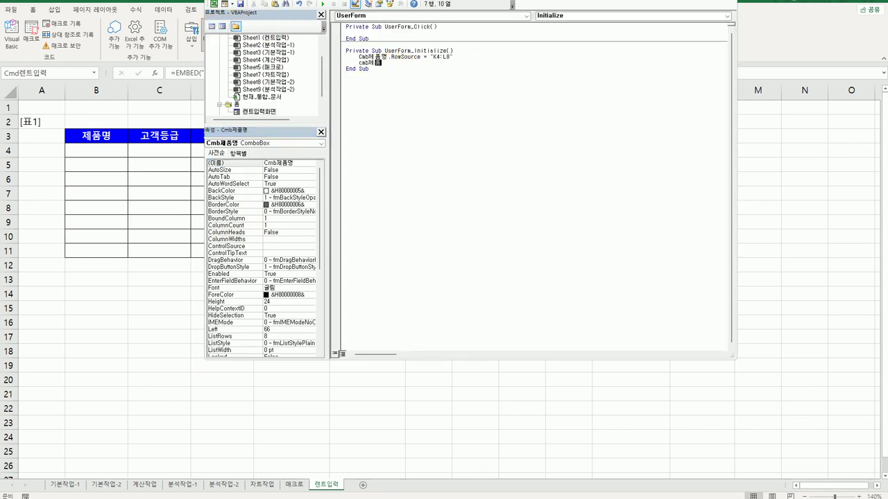
{"action": "type", "text": "co"}
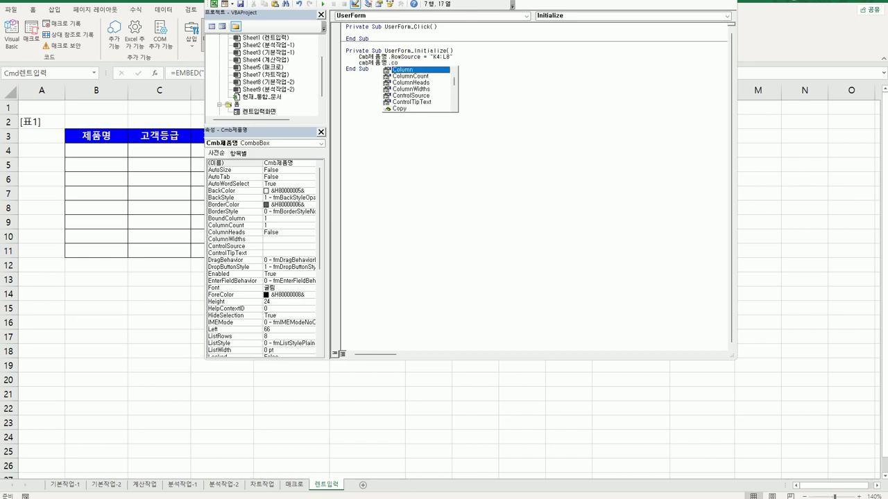
{"action": "key", "text": "Down"}
{"action": "type", "text": "=2"}
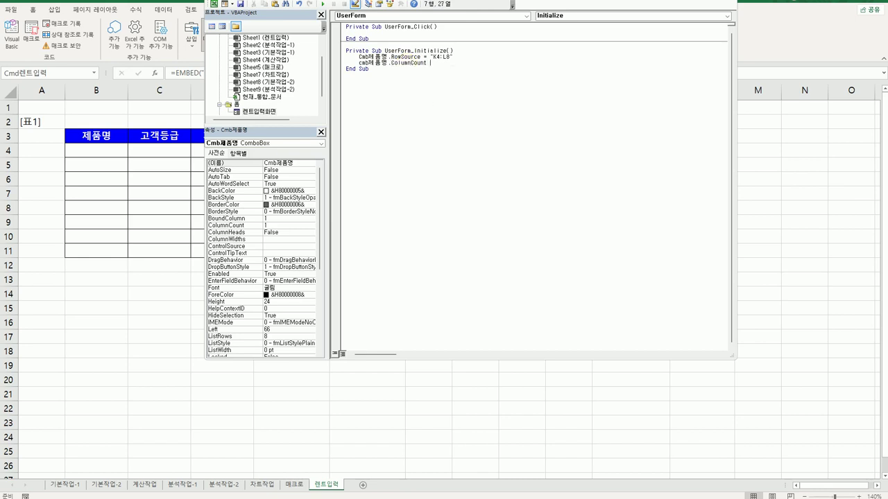
{"action": "left_click", "coordinate": [368, 68]}
{"action": "left_click", "coordinate": [457, 66]}
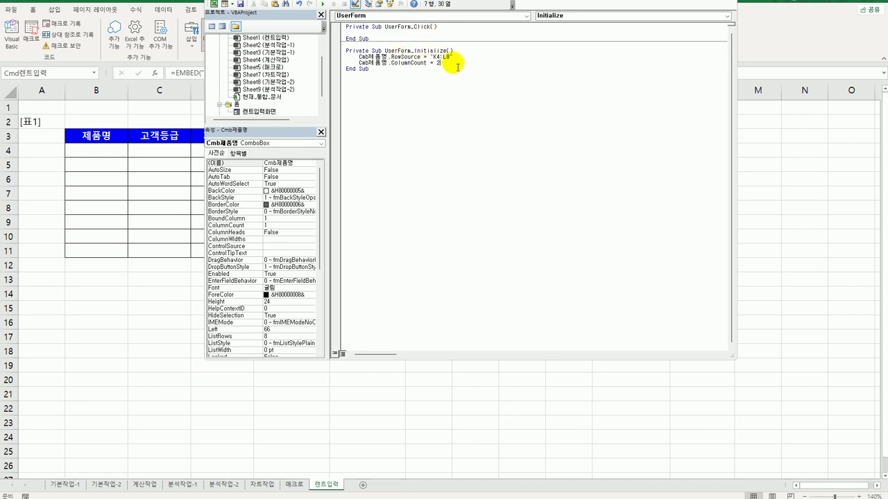
After a blank line, add the statement Cmb등급.AddItem "VIP" to UserForm_Initialize.
{"action": "key", "text": "Return"}
{"action": "key", "text": "Return"}
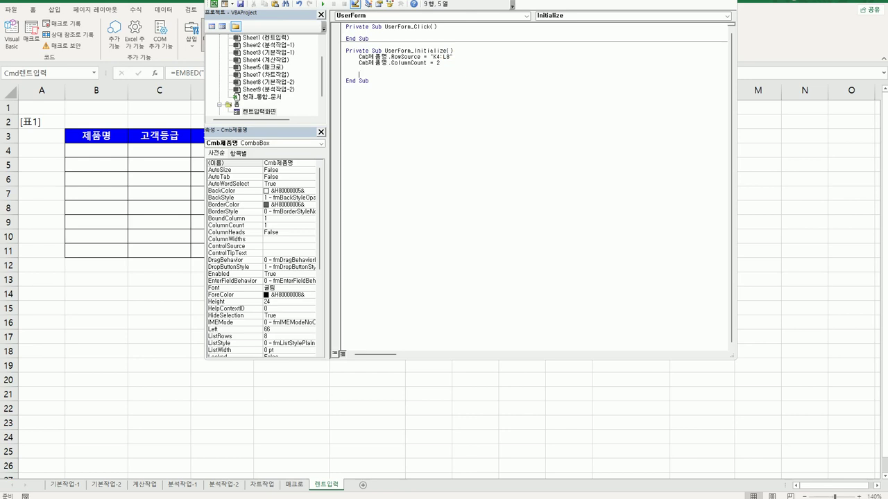
{"action": "type", "text": "b제"}
{"action": "type", "text": "급."}
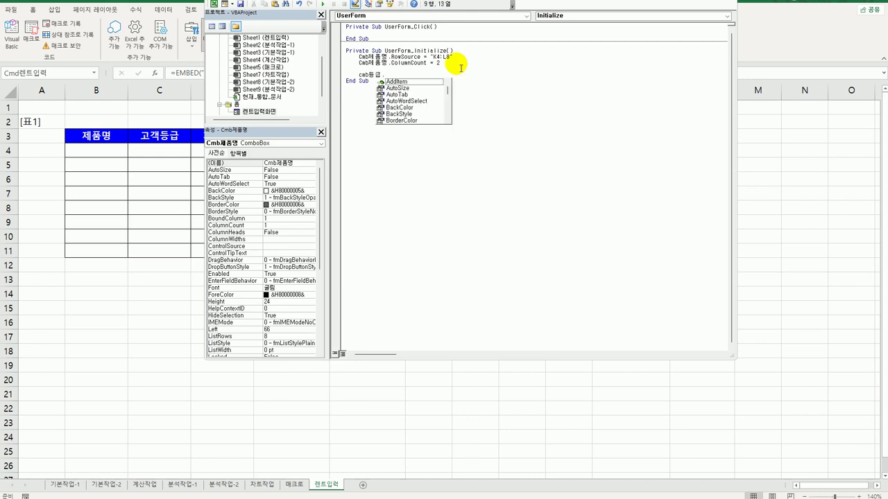
{"action": "type", "text": "AddItem \""}
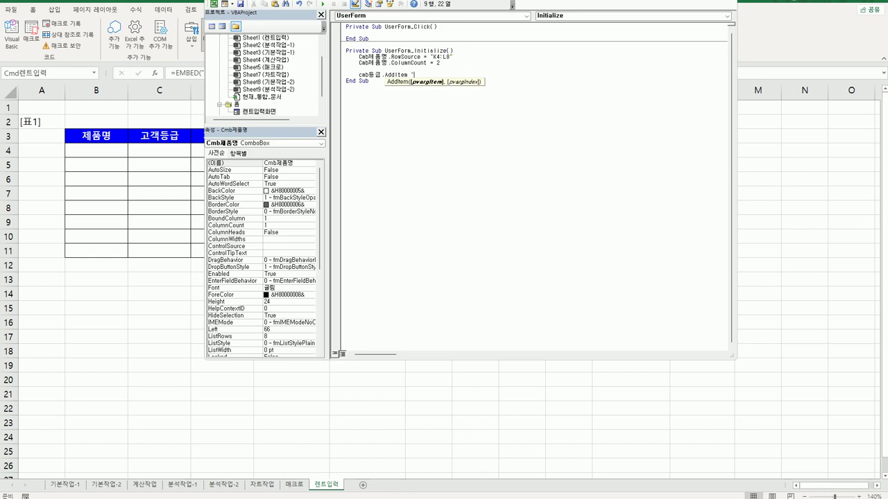
{"action": "type", "text": "V"}
{"action": "type", "text": "커"}
{"action": "key", "text": "BackSpace"}
{"action": "type", "text": "P"}
{"action": "key", "text": "Return"}
Duplicate the Cmb등급.AddItem "VIP" line twice directly below it.
{"action": "key", "text": "Up"}
{"action": "key", "text": "shift+End"}
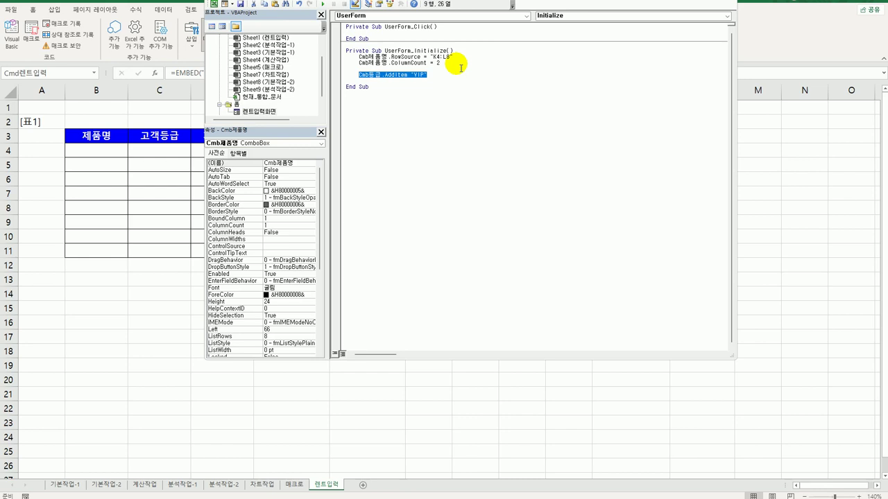
{"action": "key", "text": "ctrl+c"}
{"action": "key", "text": "Down"}
{"action": "key", "text": "ctrl+v"}
{"action": "key", "text": "Return"}
{"action": "key", "text": "ctrl+v"}
{"action": "key", "text": "Up"}
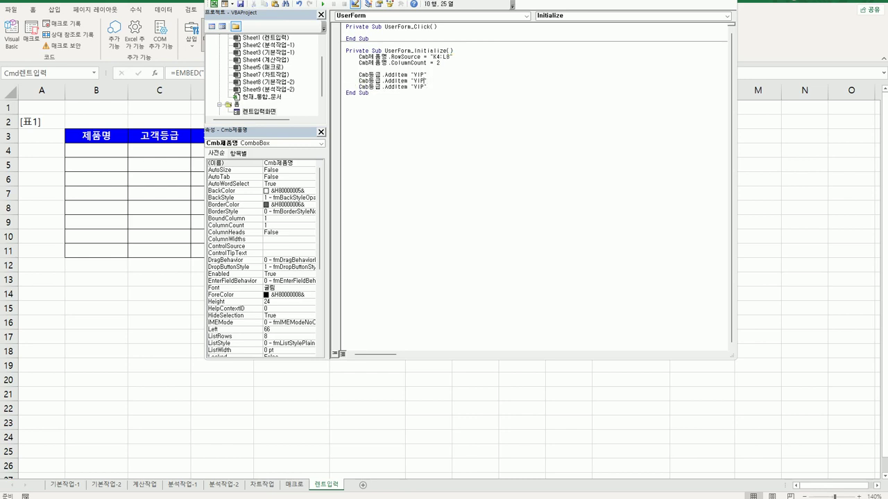
Change the items in the two duplicated AddItem lines to "우수" and "일반", and add a blank line after them.
{"action": "key", "text": "shift+Left"}
{"action": "key", "text": "shift+Left"}
{"action": "key", "text": "shift+Left"}
{"action": "type", "text": "우수"}
{"action": "key", "text": "Down"}
{"action": "key", "text": "shift+Left"}
{"action": "type", "text": "일반"}
{"action": "key", "text": "Return"}
Insert a blank line between the UserForm_Initialize header and the RowSource statement.
{"action": "key", "text": "Up"}
{"action": "key", "text": "Up"}
{"action": "key", "text": "Up"}
{"action": "key", "text": "Up"}
{"action": "key", "text": "Up"}
{"action": "key", "text": "Up"}
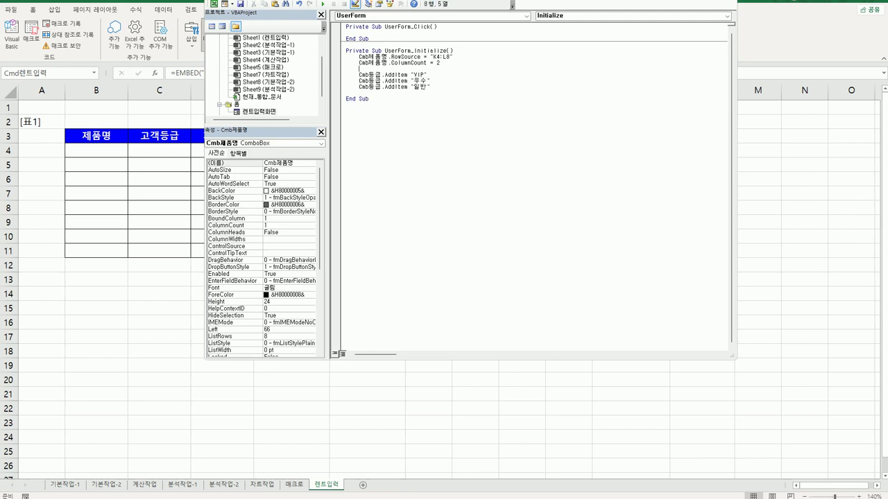
{"action": "key", "text": "Return"}
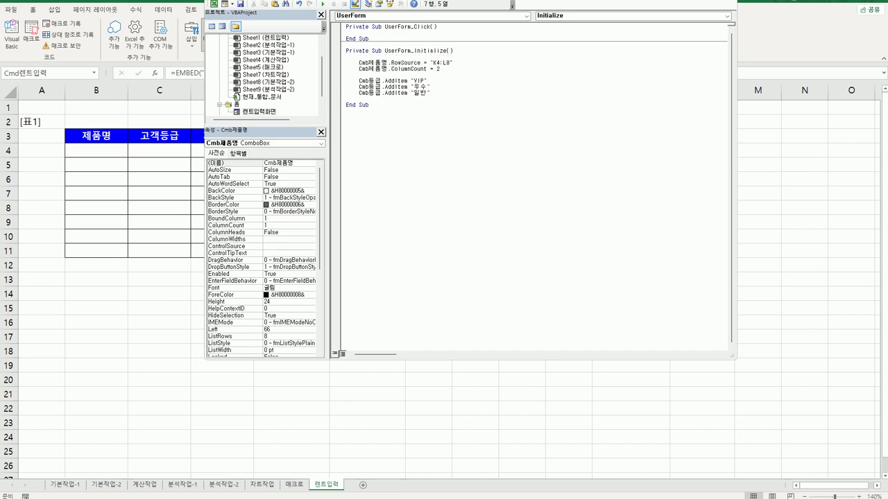
{"action": "left_click", "coordinate": [432, 140]}
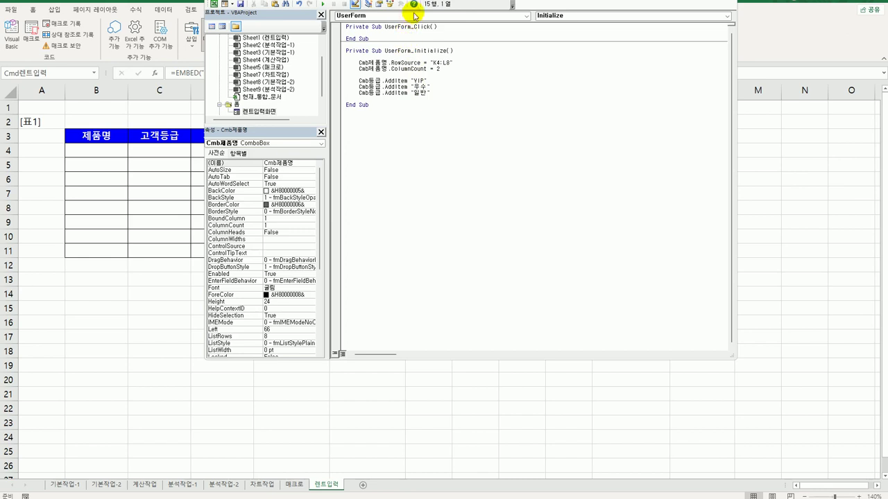
Create the Cmd종료 Click procedure and start its MsgBox statement with the prompt "현재 일시 :" & Date.
{"action": "left_click", "coordinate": [415, 17]}
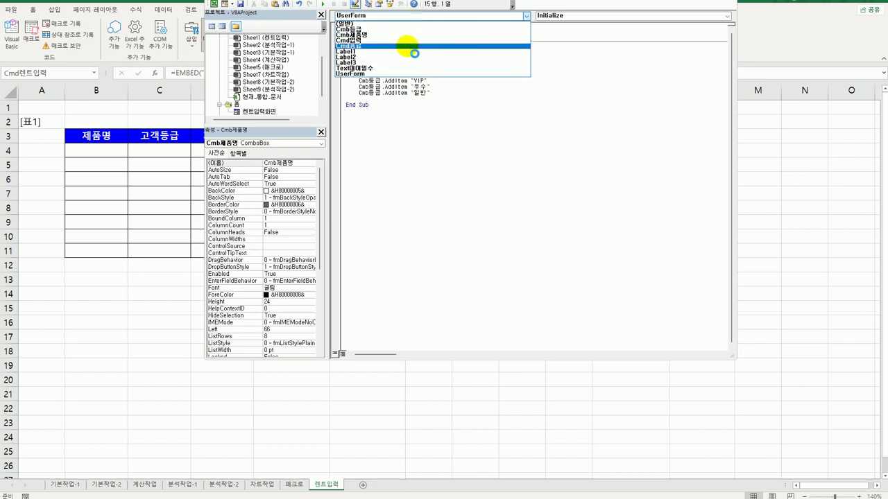
{"action": "left_click", "coordinate": [409, 47]}
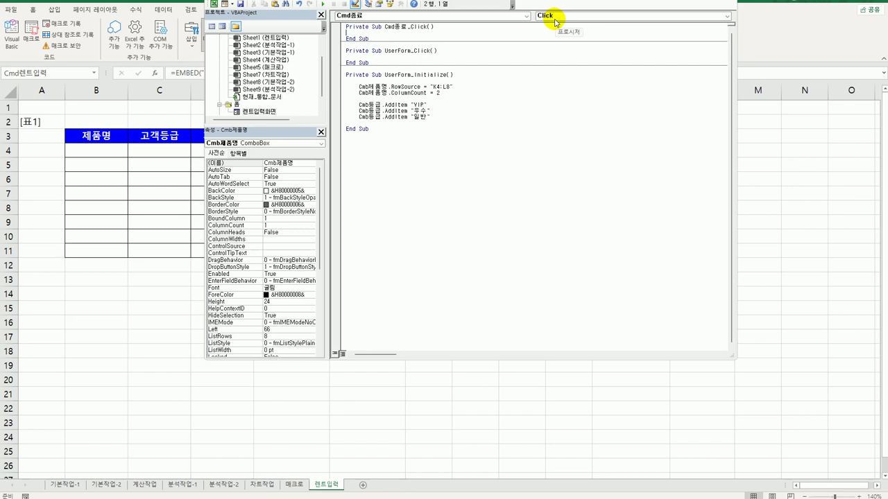
{"action": "key", "text": "Tab"}
{"action": "type", "text": "msgbox "}
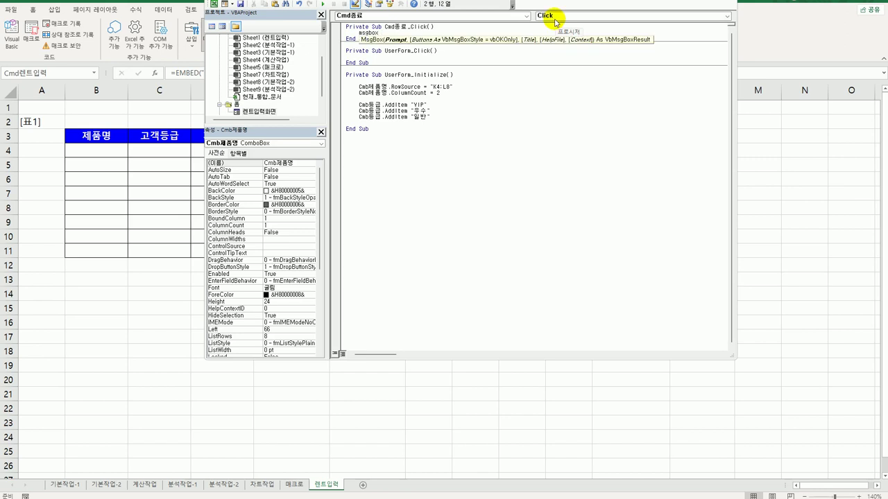
{"action": "type", "text": "\"현"}
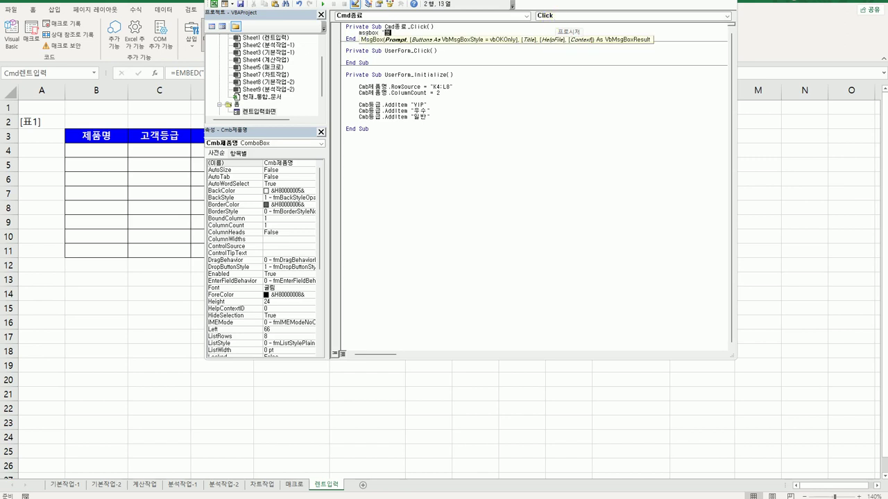
{"action": "type", "text": "재 일시 : "}
{"action": "type", "text": "\""}
{"action": "type", "text": " 쇠"}
{"action": "type", "text": "date "}
{"action": "type", "text": "&"}
{"action": "key", "text": "BackSpace"}
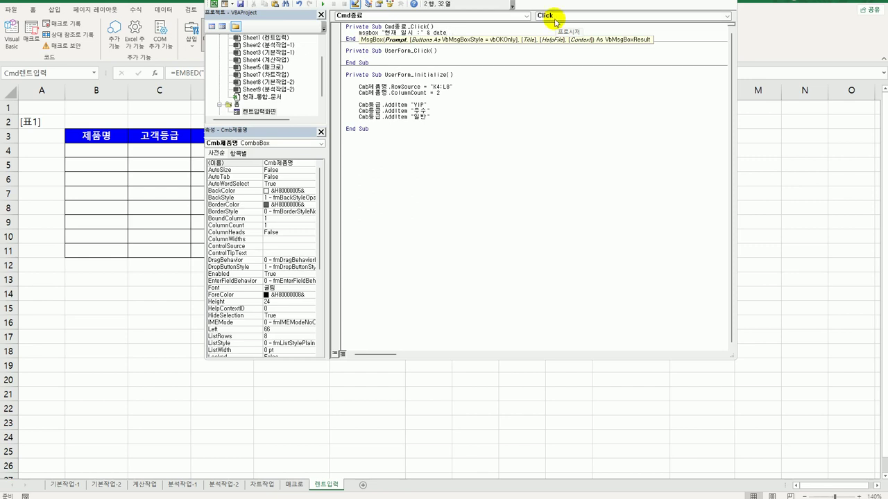
Give the MsgBox the title "종료", skipping the buttons argument, and add Unload Me on the line below.
{"action": "type", "text": ",,"}
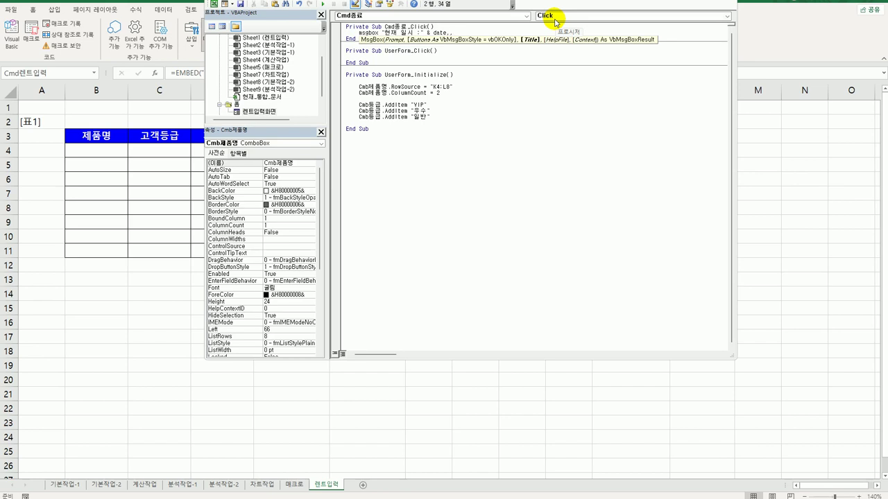
{"action": "type", "text": " \""}
{"action": "type", "text": "종료\""}
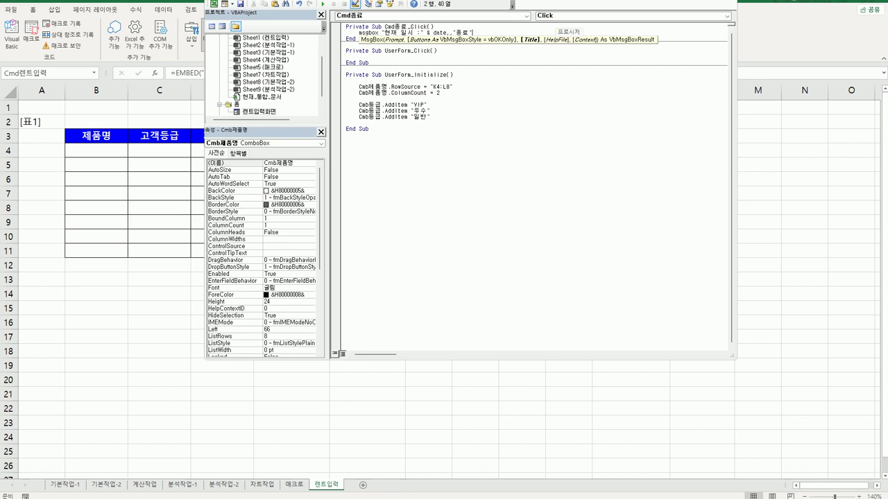
{"action": "key", "text": "Return"}
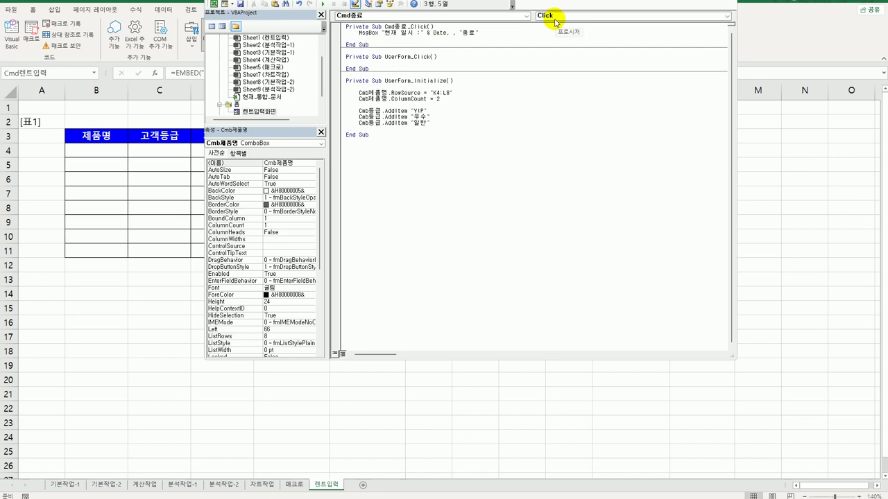
{"action": "type", "text": "unload me"}
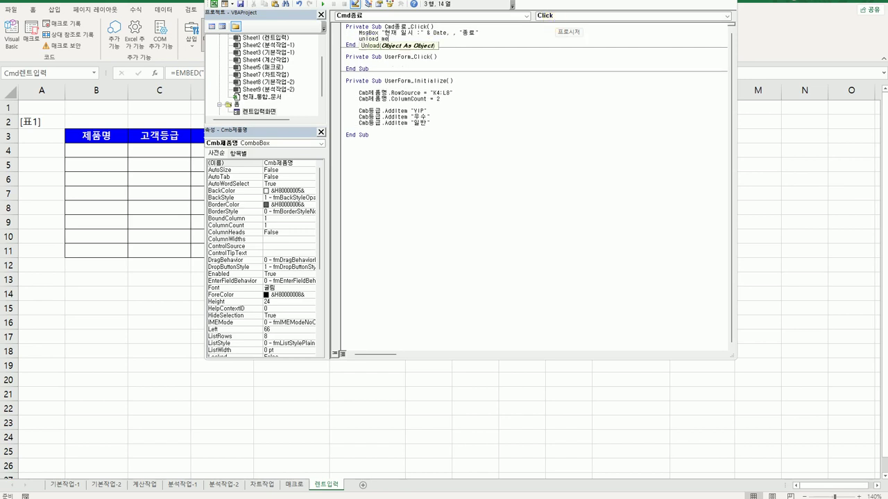
{"action": "key", "text": "Down"}
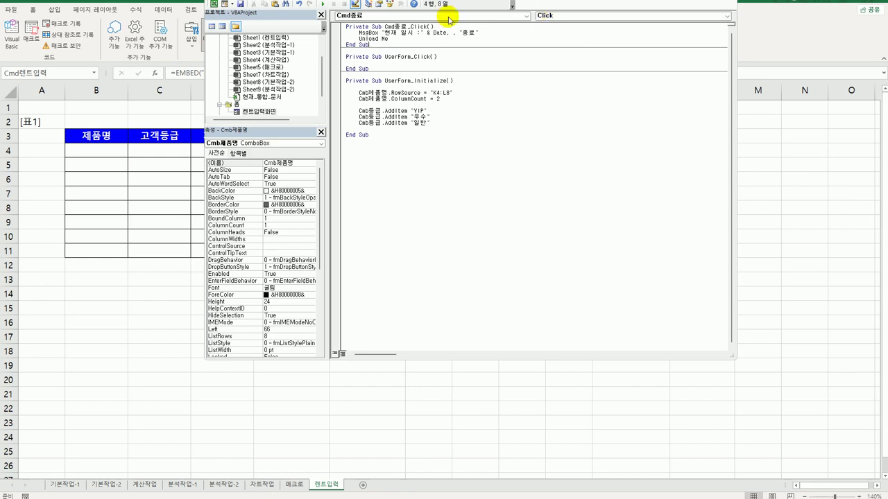
Open the 렌트입력화면 form design, check the control names for 제품명, 고객등급 and 대여일수, and uncover the sheet's table columns.
{"action": "double_click", "coordinate": [260, 111]}
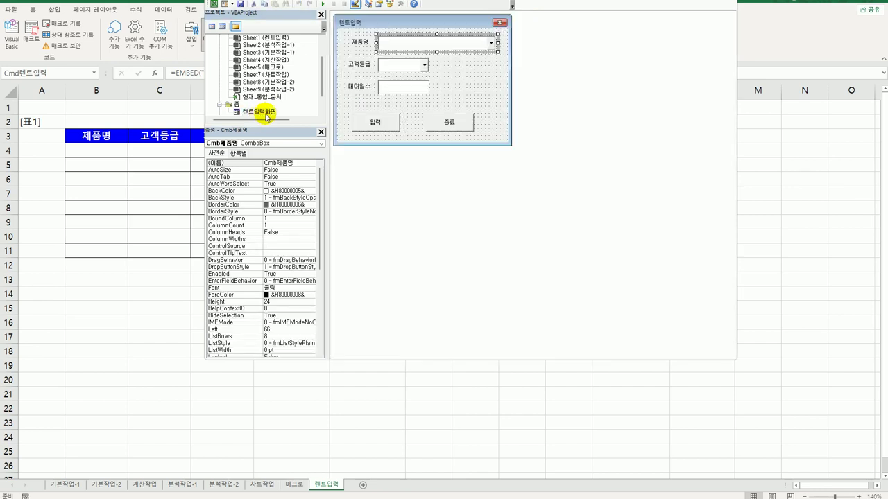
{"action": "left_click", "coordinate": [474, 79]}
{"action": "left_click", "coordinate": [463, 47]}
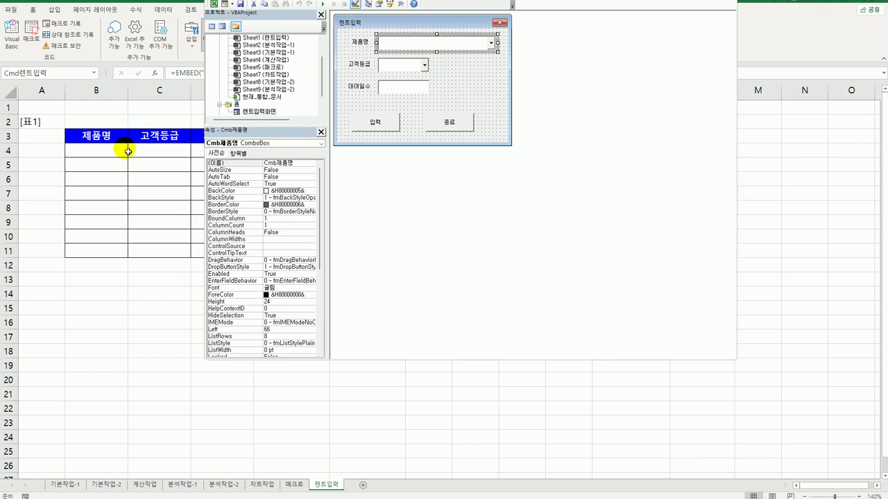
{"action": "left_click", "coordinate": [405, 72]}
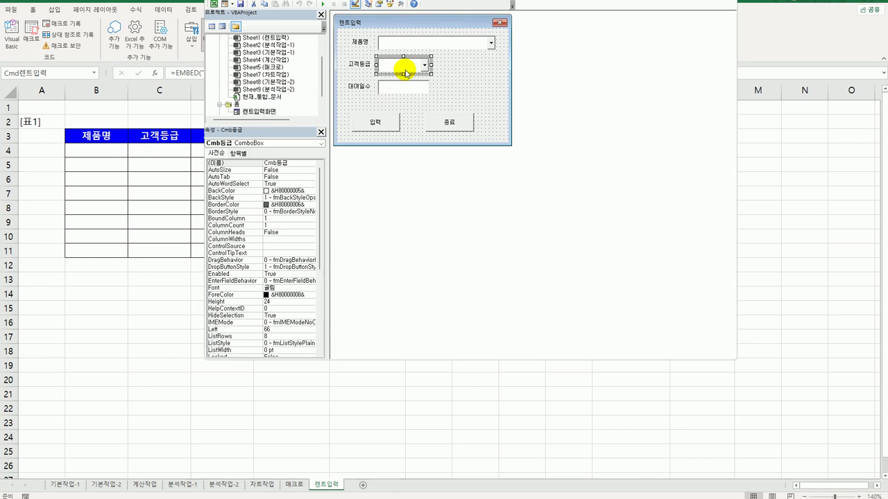
{"action": "left_click", "coordinate": [400, 93]}
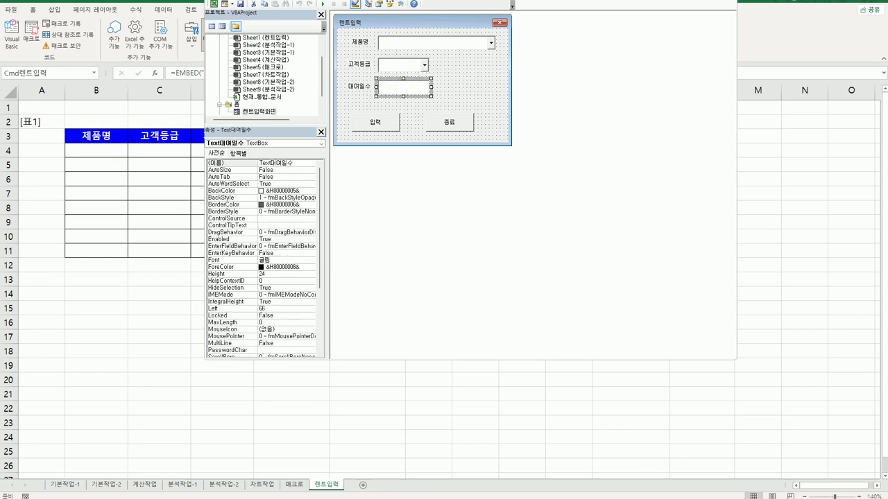
{"action": "left_click_drag", "start_coordinate": [264, 2], "coordinate": [381, 2]}
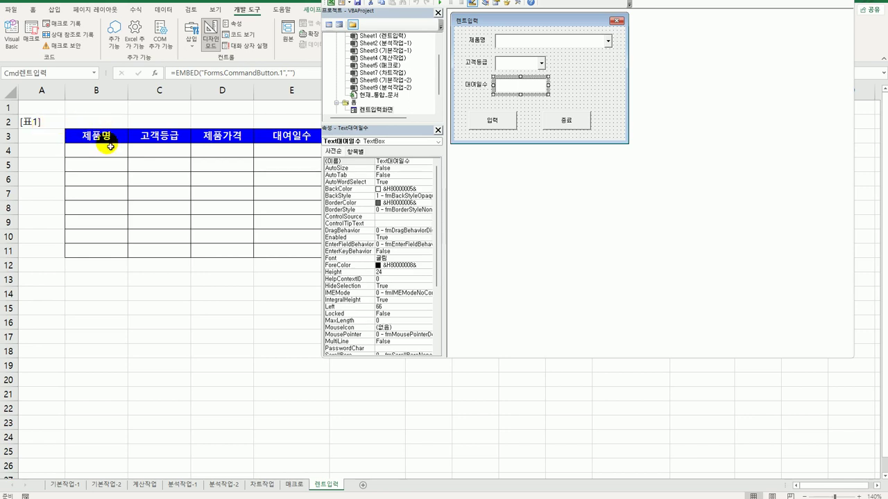
Create the Click procedure of the form's 입력 button and leave a blank line under its header.
{"action": "left_click", "coordinate": [502, 119]}
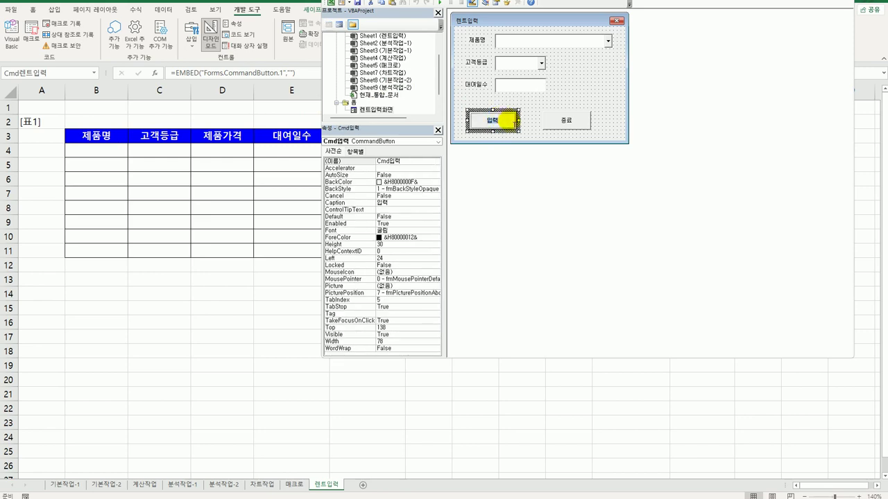
{"action": "double_click", "coordinate": [509, 123]}
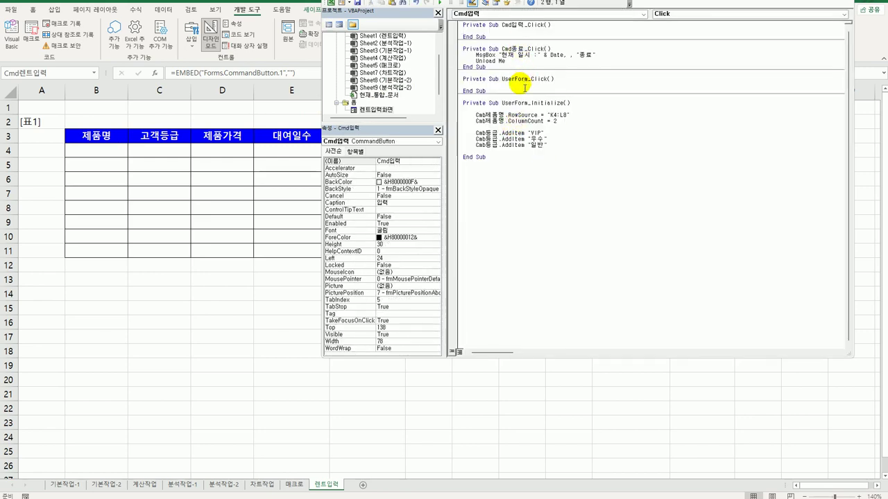
{"action": "key", "text": "Tab"}
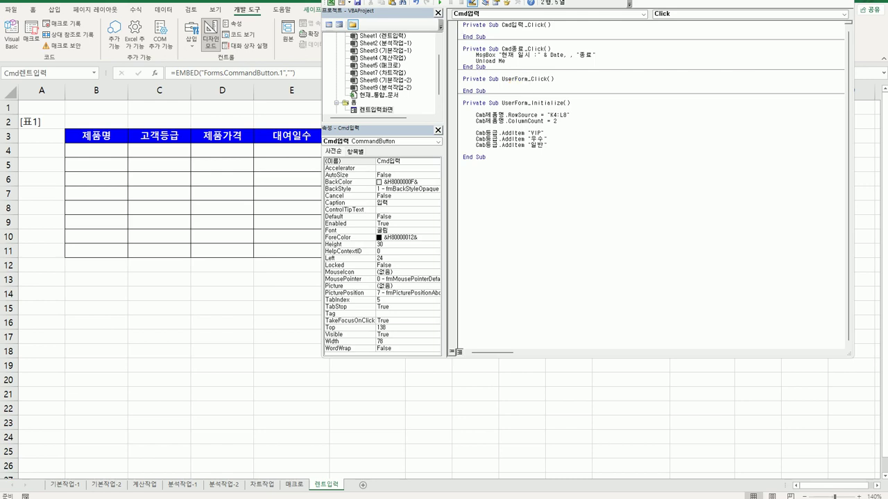
{"action": "key", "text": "Return"}
Add the statement i = Range("B3").CurrentRegion.Rows.Count + 2 to Cmd입력_Click, followed by a blank line.
{"action": "type", "text": "i "}
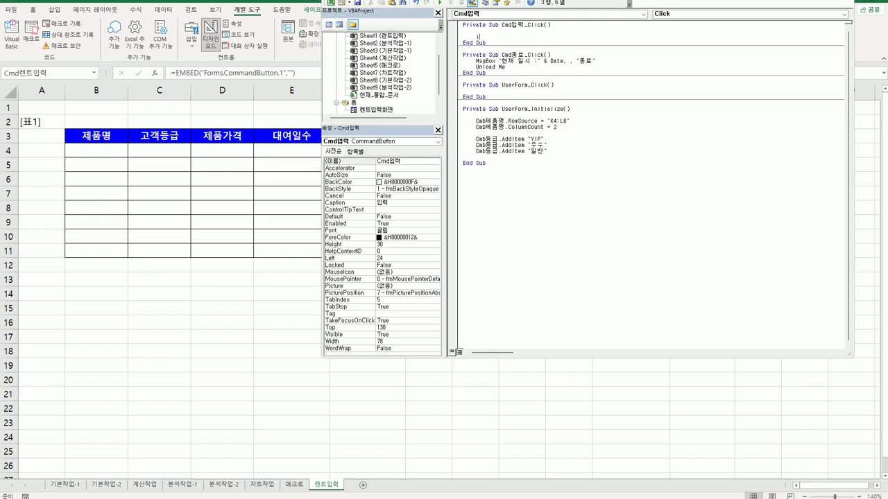
{"action": "type", "text": "= range"}
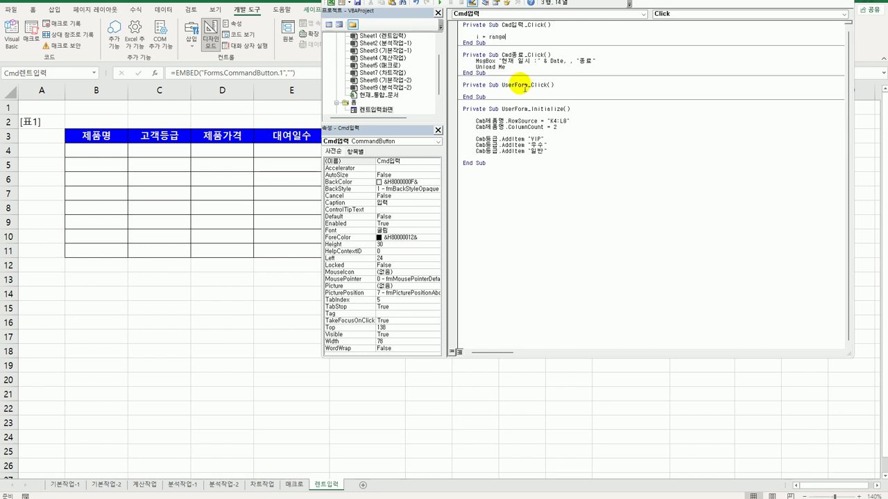
{"action": "type", "text": "(\"B"}
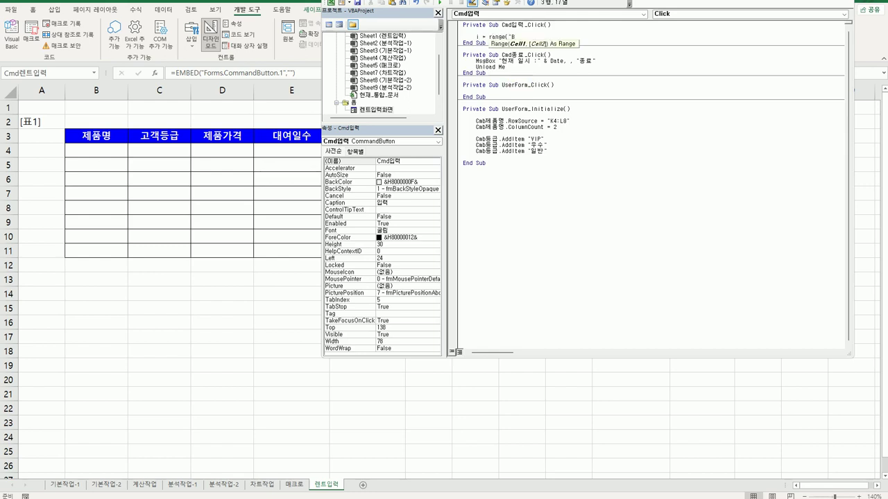
{"action": "type", "text": "3\")."}
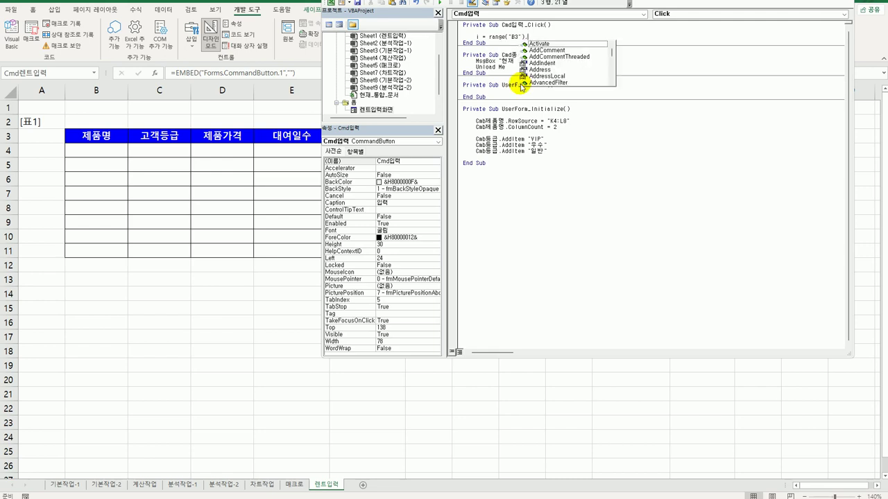
{"action": "type", "text": "cu"}
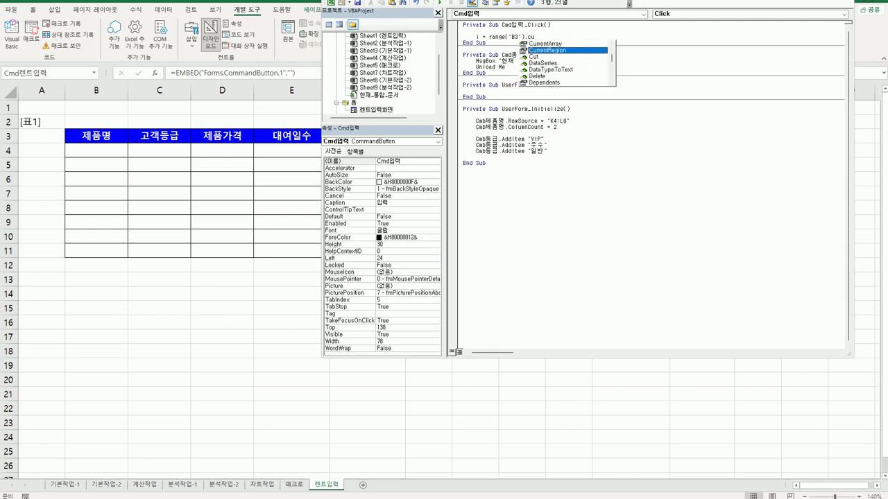
{"action": "type", "text": "rrentRegion.orw"}
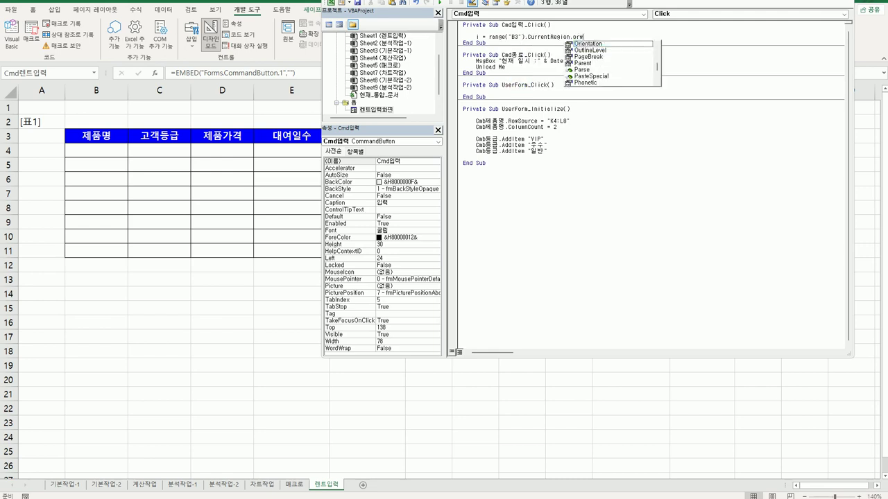
{"action": "key", "text": "BackSpace"}
{"action": "key", "text": "BackSpace"}
{"action": "key", "text": "BackSpace"}
{"action": "type", "text": "Rows.co"}
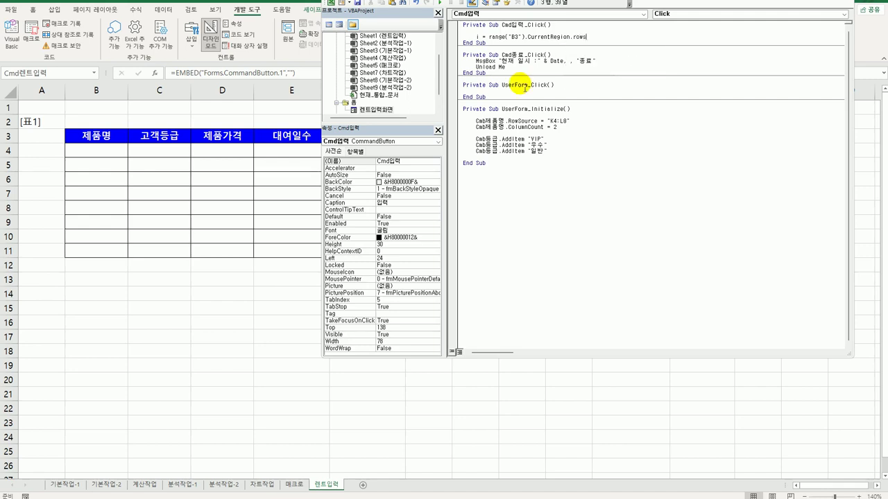
{"action": "type", "text": "unt"}
{"action": "left_click", "coordinate": [525, 88]}
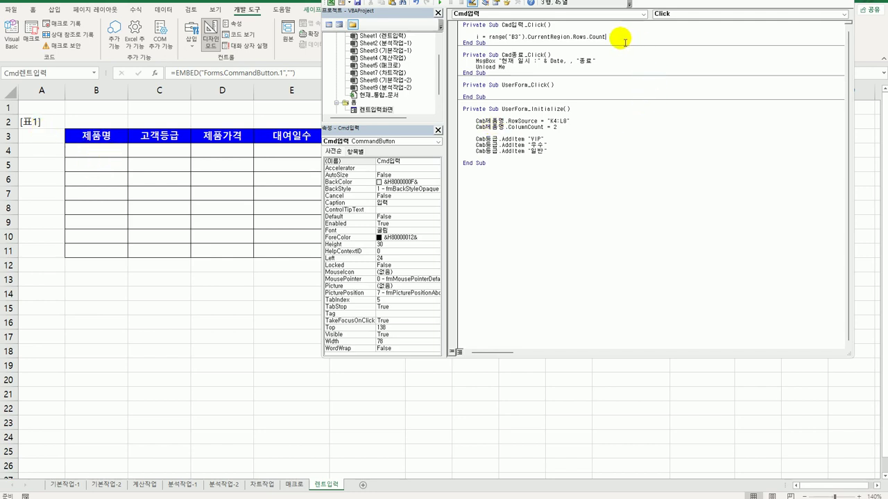
{"action": "type", "text": "+2"}
{"action": "key", "text": "Return"}
{"action": "key", "text": "Return"}
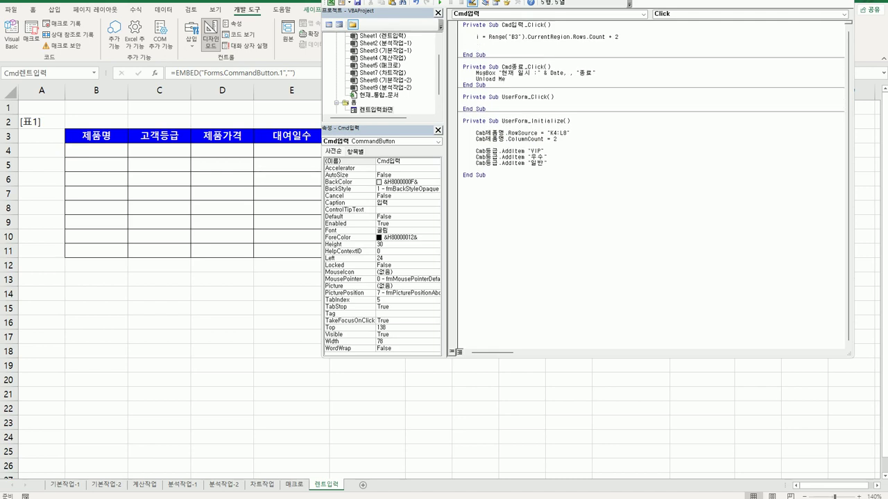
Add the statement Cells(i, 2) = Cmb제품명.Column(0) to Cmd입력_Click.
{"action": "type", "text": "cells(i,2"}
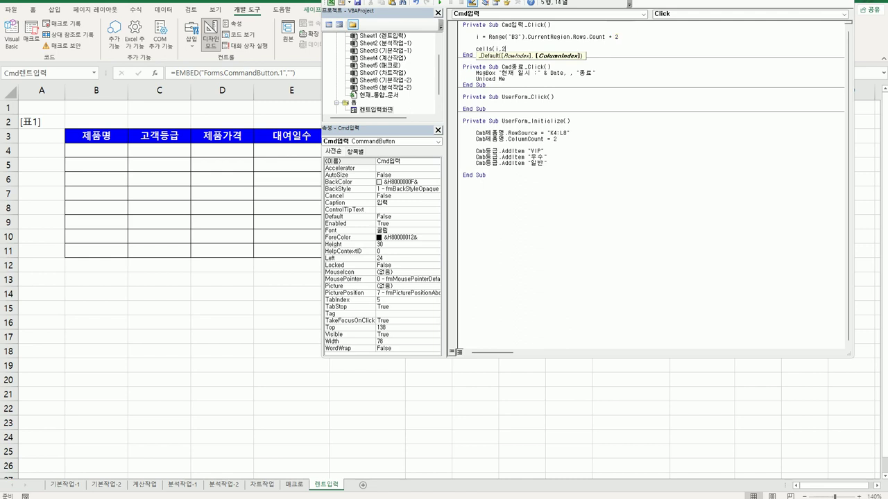
{"action": "type", "text": ")"}
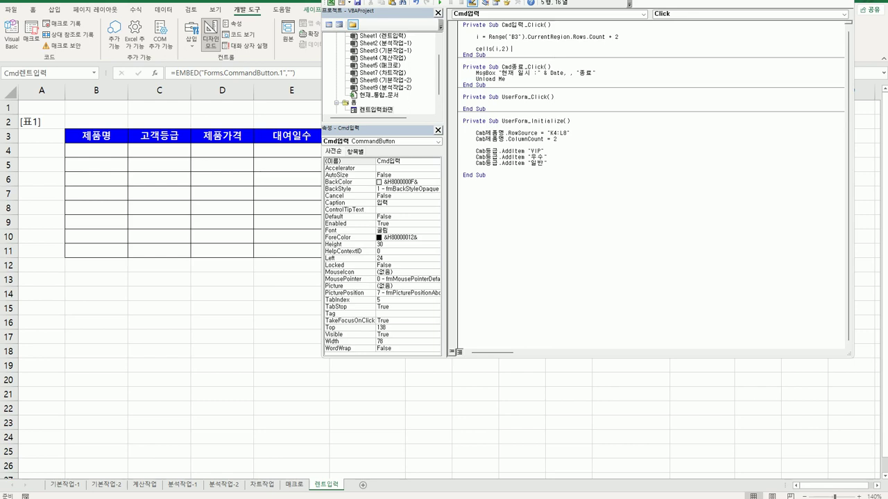
{"action": "type", "text": "= cmb제품명."}
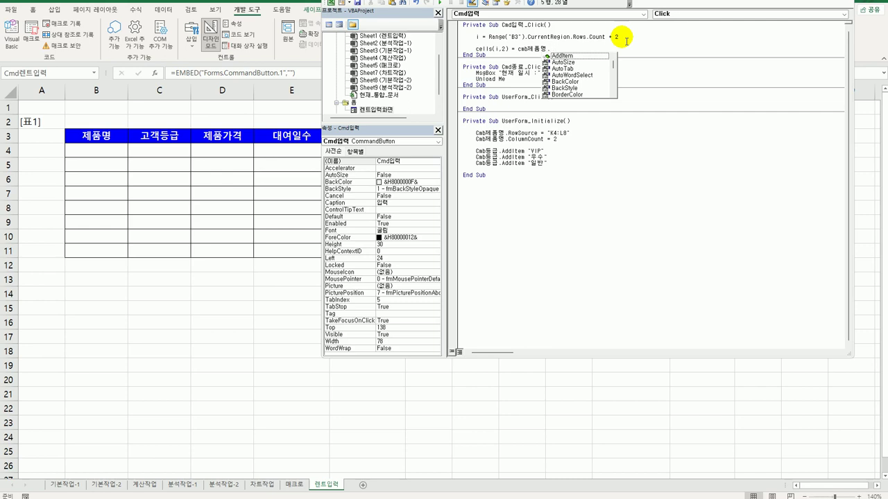
{"action": "type", "text": "clo"}
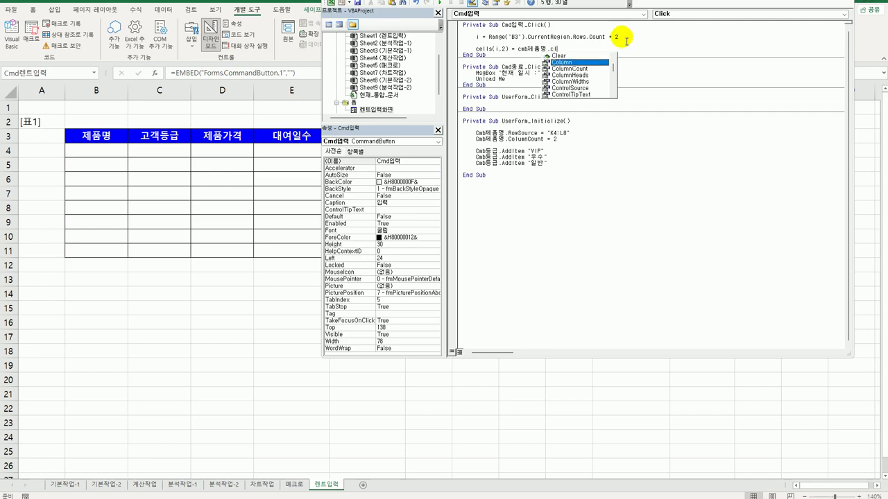
{"action": "key", "text": "Tab"}
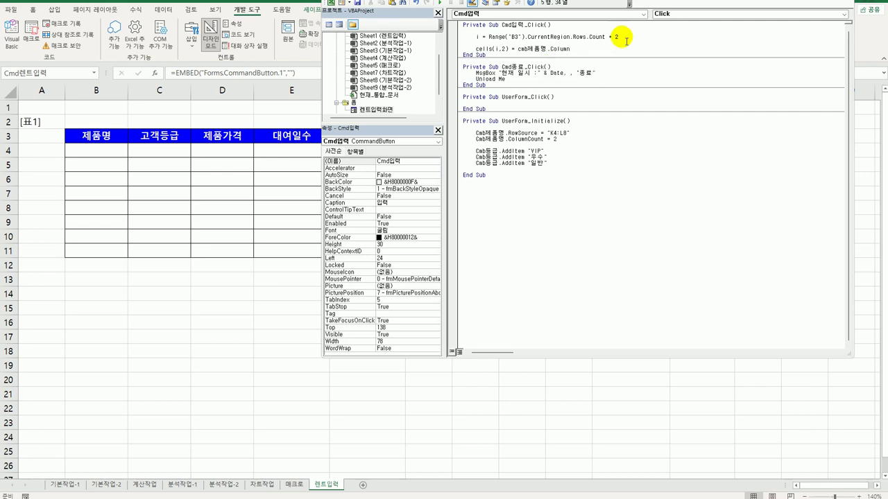
{"action": "type", "text": "(0)"}
{"action": "key", "text": "Return"}
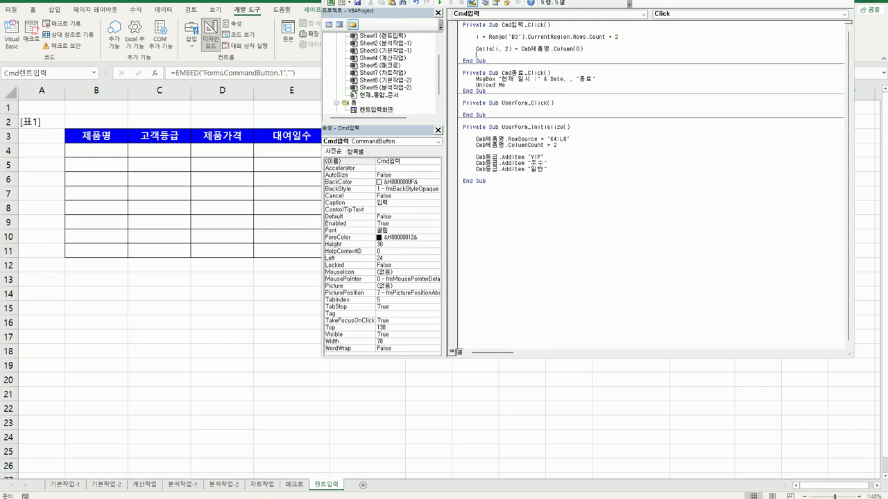
Duplicate the Cells(i, 2) = Cmb제품명.Column(0) line directly below it and start a new line.
{"action": "key", "text": "shift+End"}
{"action": "key", "text": "ctrl+c"}
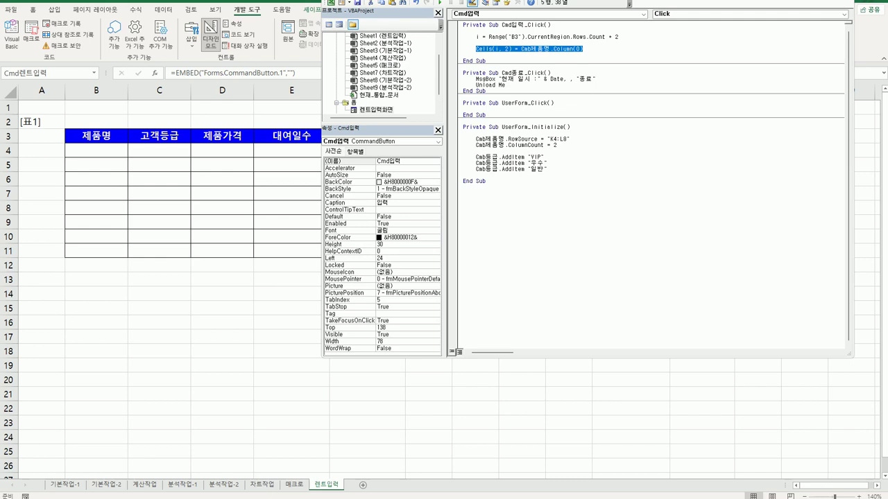
{"action": "key", "text": "Down"}
{"action": "key", "text": "ctrl+v"}
{"action": "key", "text": "Return"}
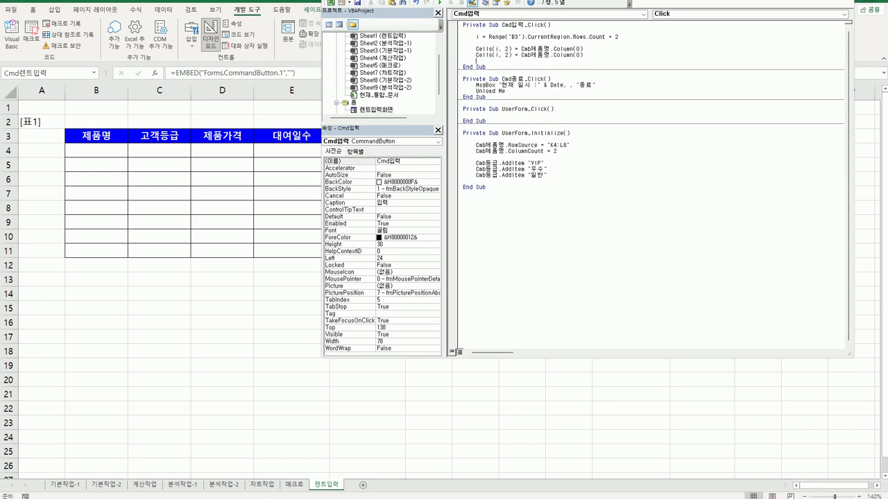
Change the duplicated statement to Cells(i, 3) = Cmb등급.Value and start a new line below it.
{"action": "left_click", "coordinate": [506, 55]}
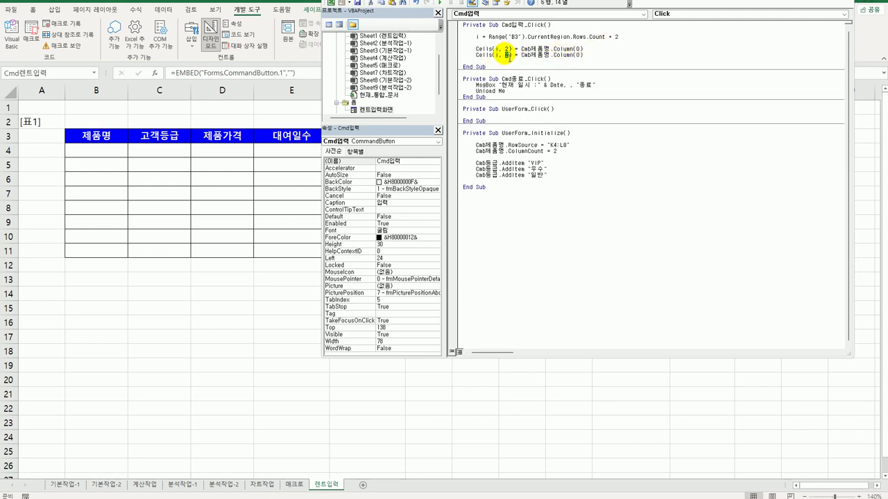
{"action": "key", "text": "Delete"}
{"action": "type", "text": "3"}
{"action": "left_click_drag", "start_coordinate": [532, 55], "coordinate": [600, 60]}
{"action": "type", "text": "등급.va"}
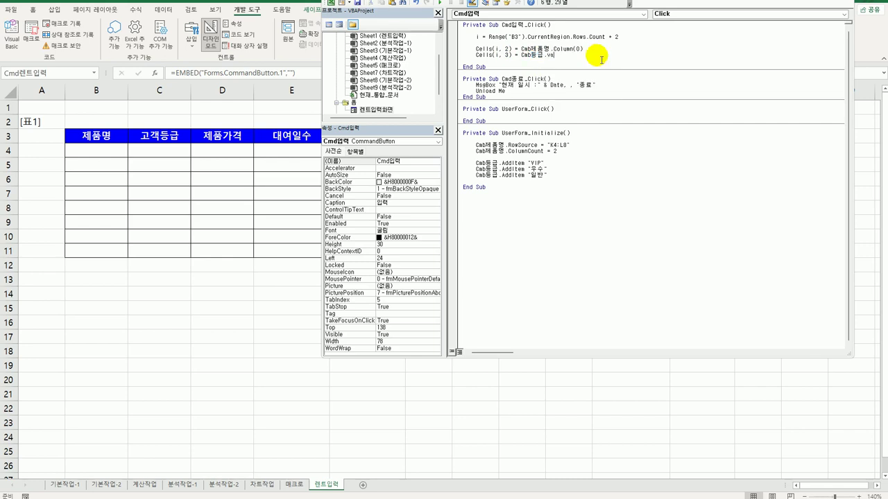
{"action": "key", "text": "Return"}
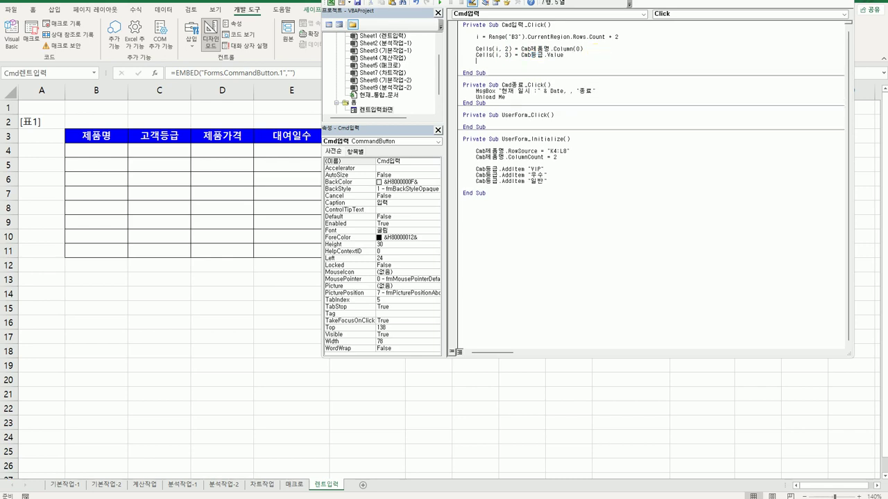
Paste the copied statement below and change it to Cells(i, 4) = Cmb제품명.Column(1).
{"action": "key", "text": "ctrl+v"}
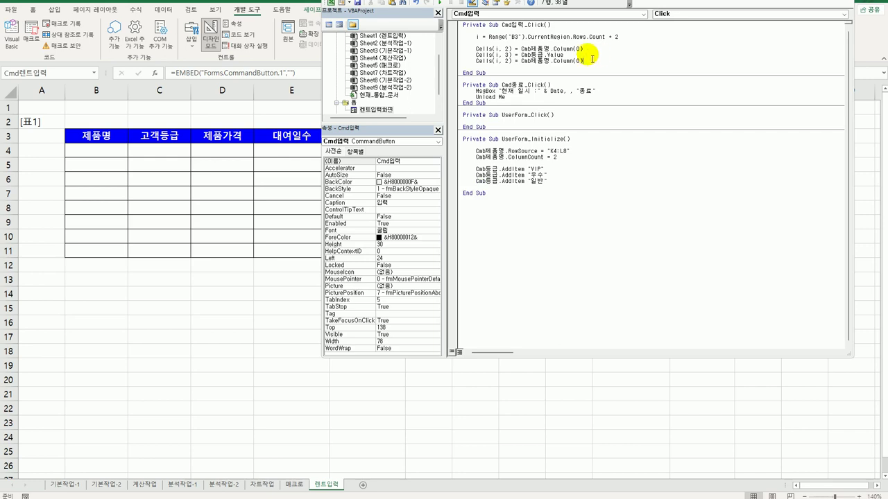
{"action": "double_click", "coordinate": [507, 60]}
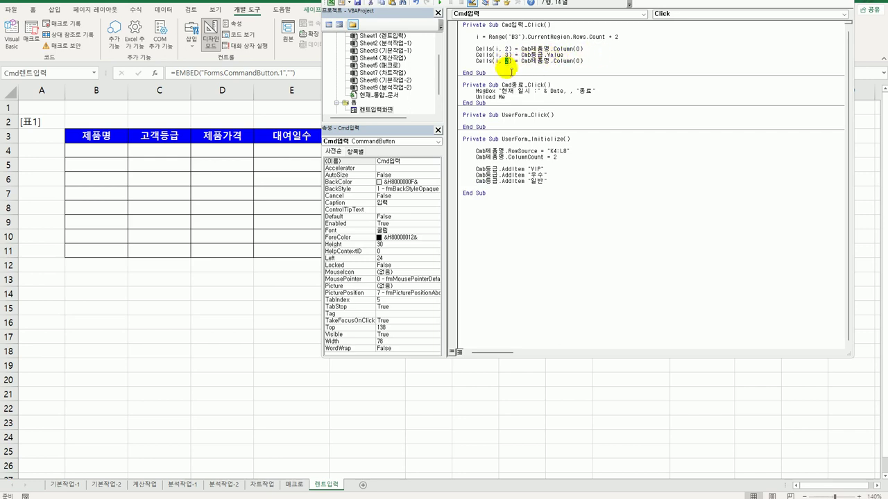
{"action": "type", "text": "4"}
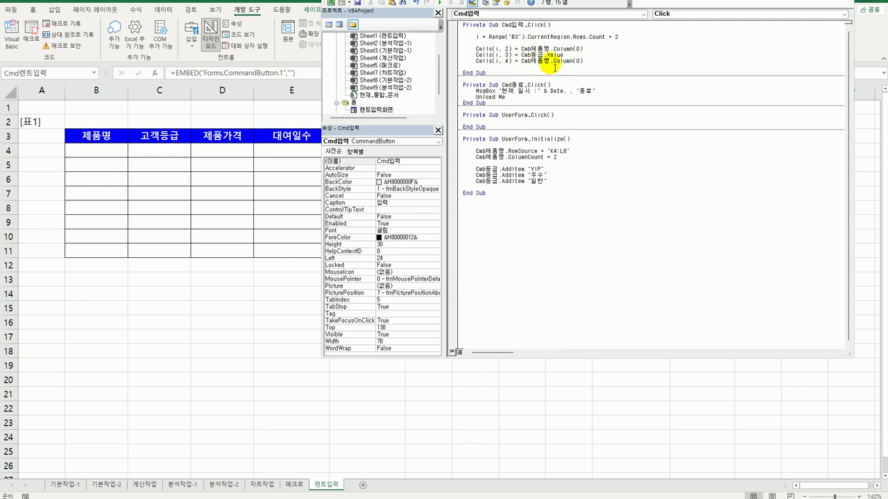
{"action": "double_click", "coordinate": [577, 61]}
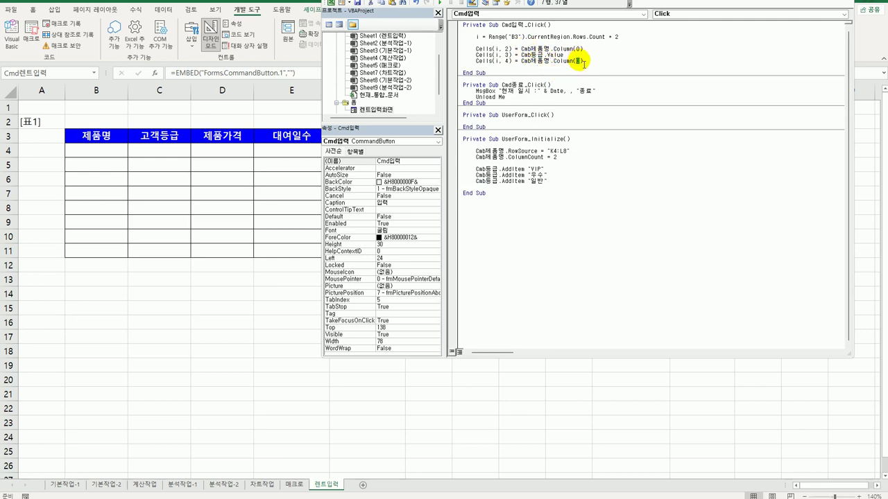
{"action": "type", "text": "1"}
{"action": "key", "text": "Down"}
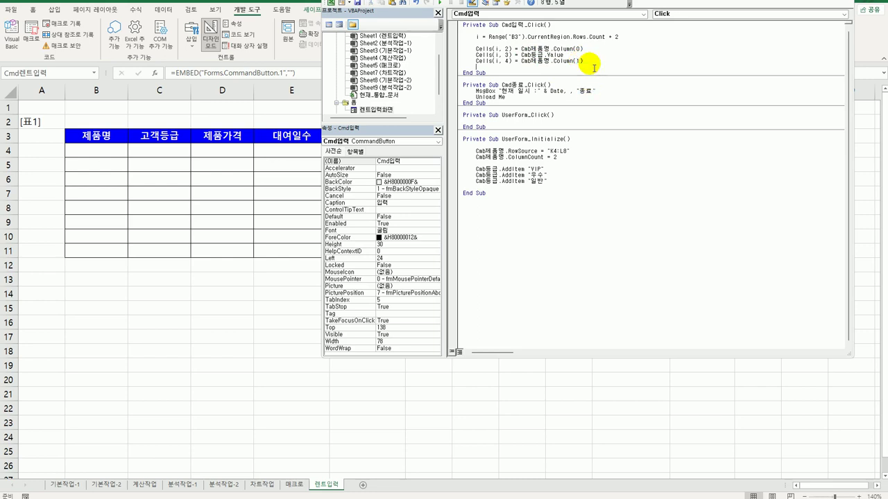
{"action": "double_click", "coordinate": [580, 49]}
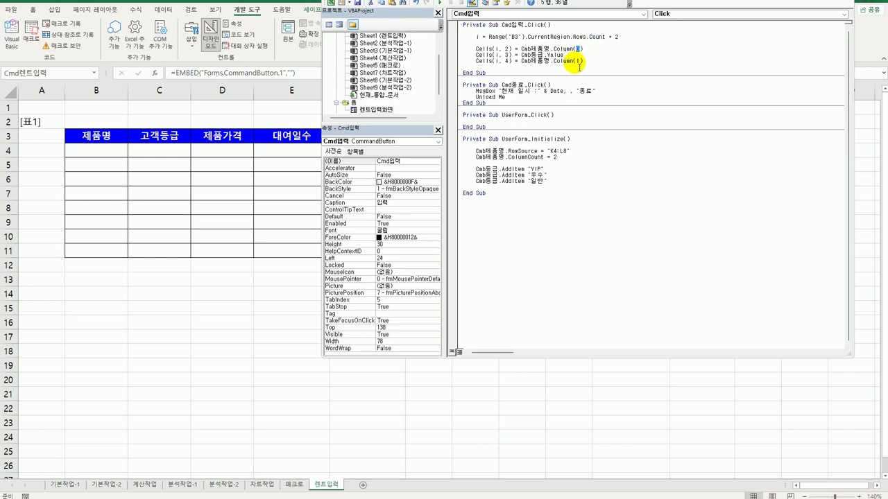
{"action": "double_click", "coordinate": [578, 61]}
{"action": "key", "text": "End"}
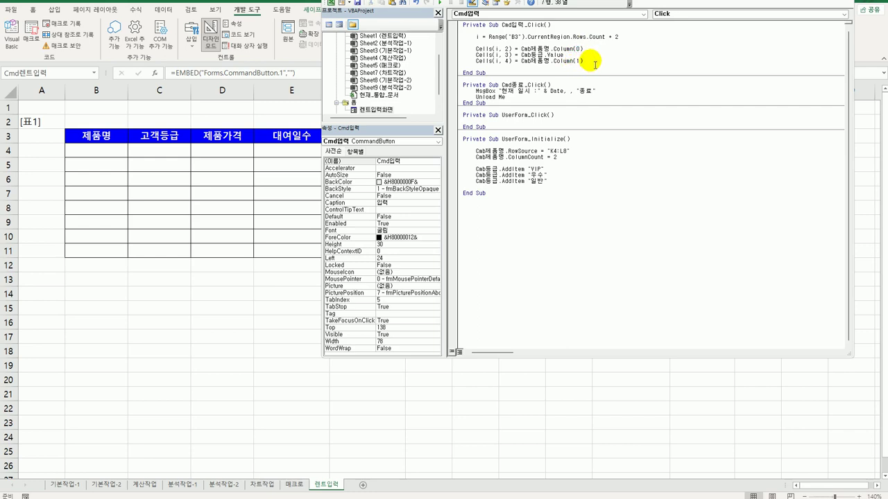
Paste the copied statement on a new line and set its Cells column number to 5.
{"action": "key", "text": "Return"}
{"action": "key", "text": "ctrl+v"}
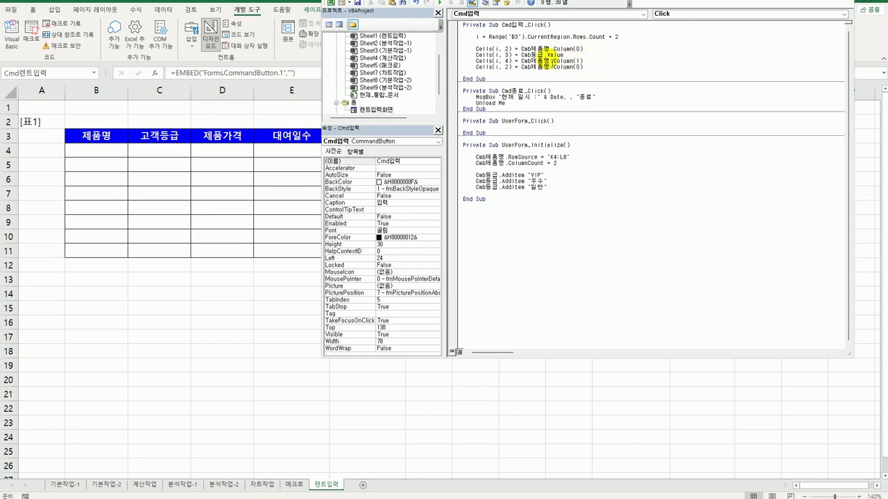
{"action": "left_click", "coordinate": [509, 67]}
{"action": "key", "text": "shift+Right"}
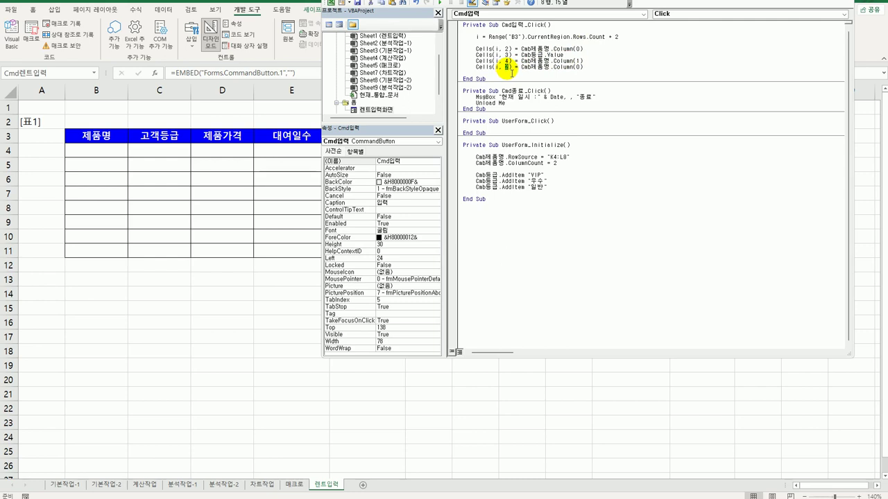
{"action": "type", "text": "5"}
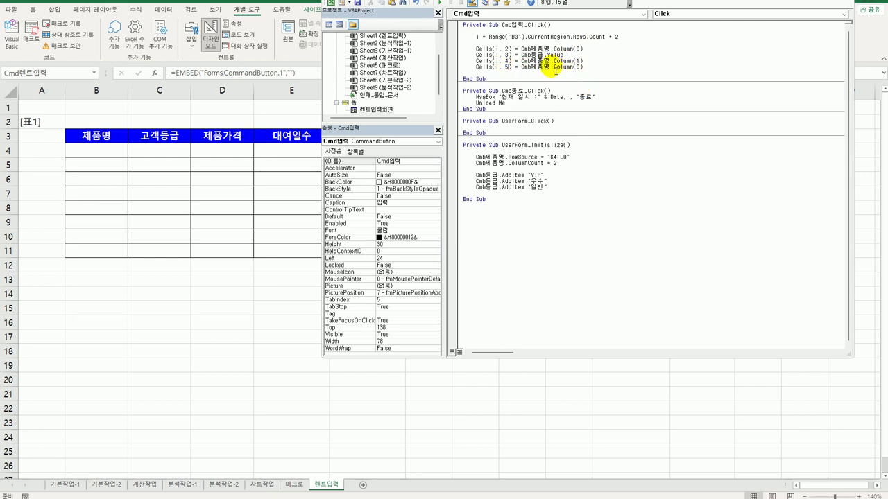
Replace Cmb제품명.Column(0) in the Cells(i, 5) statement with the placeholder tex.
{"action": "left_click", "coordinate": [525, 68]}
{"action": "left_click_drag", "start_coordinate": [521, 67], "coordinate": [594, 73]}
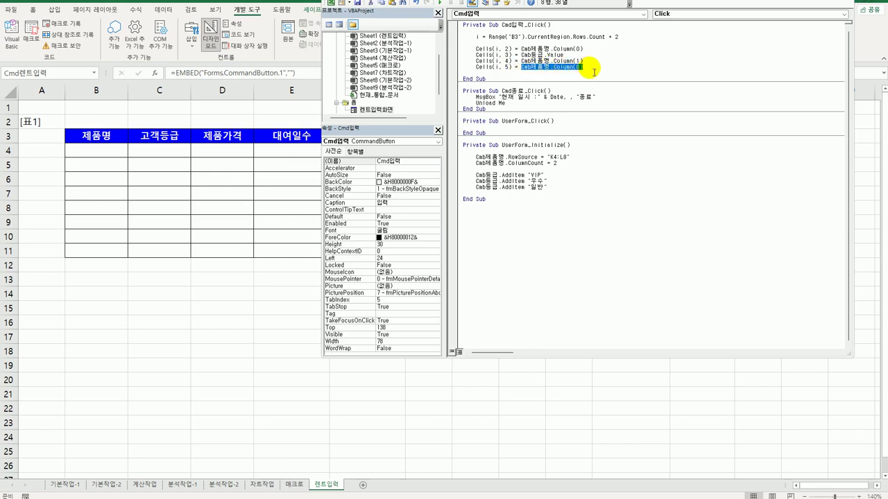
{"action": "type", "text": "text"}
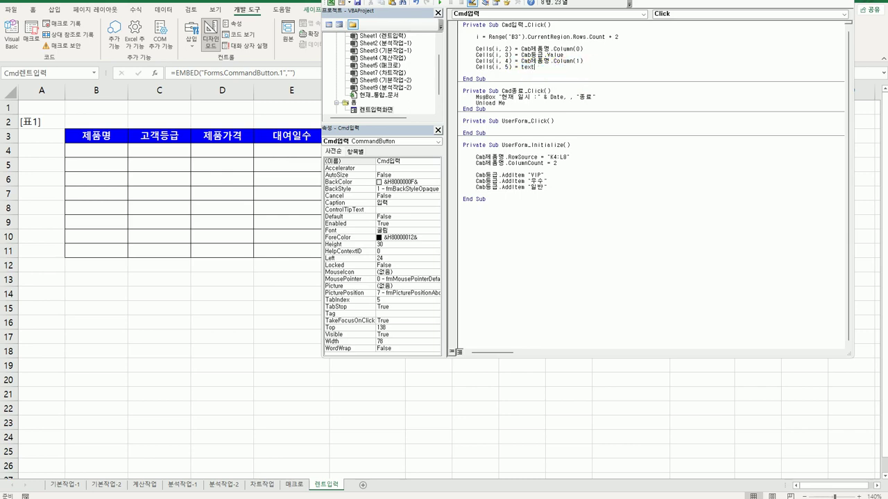
{"action": "type", "text": "대여일자."}
{"action": "key", "text": "BackSpace"}
{"action": "key", "text": "BackSpace"}
{"action": "key", "text": "BackSpace"}
{"action": "key", "text": "BackSpace"}
{"action": "key", "text": "BackSpace"}
Copy the control name of the 대여일수 text box on the 렌트입력화면 form.
{"action": "left_click", "coordinate": [383, 111]}
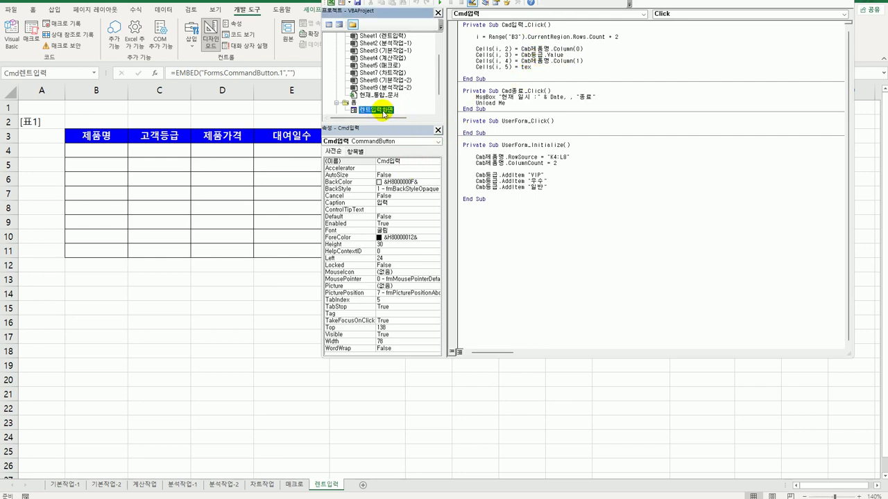
{"action": "double_click", "coordinate": [383, 111]}
{"action": "left_click", "coordinate": [501, 88]}
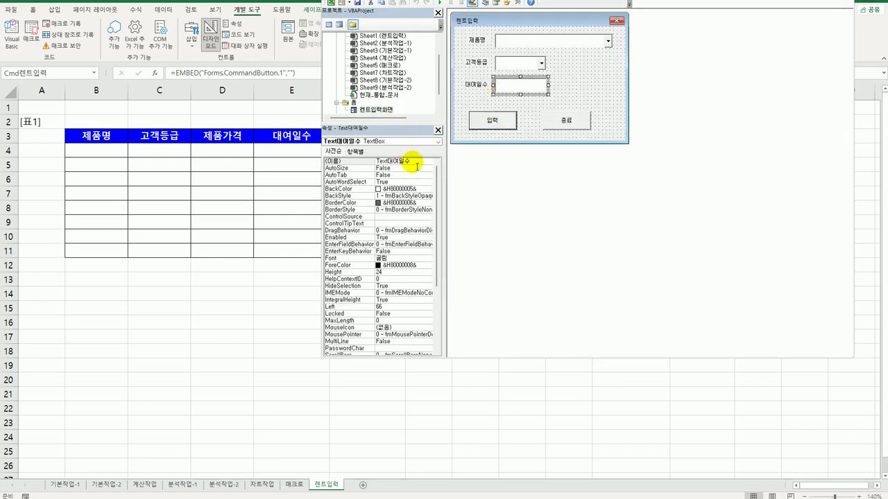
{"action": "left_click", "coordinate": [411, 161]}
{"action": "key", "text": "ctrl+c"}
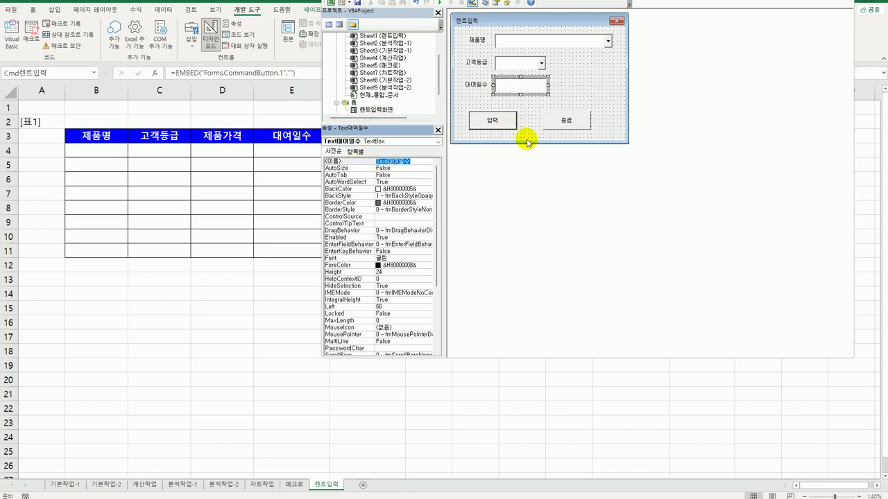
Complete the statement in Cmd입력_Click as Cells(i, 5) = Text대여일수.Value, followed by a blank line.
{"action": "double_click", "coordinate": [501, 120]}
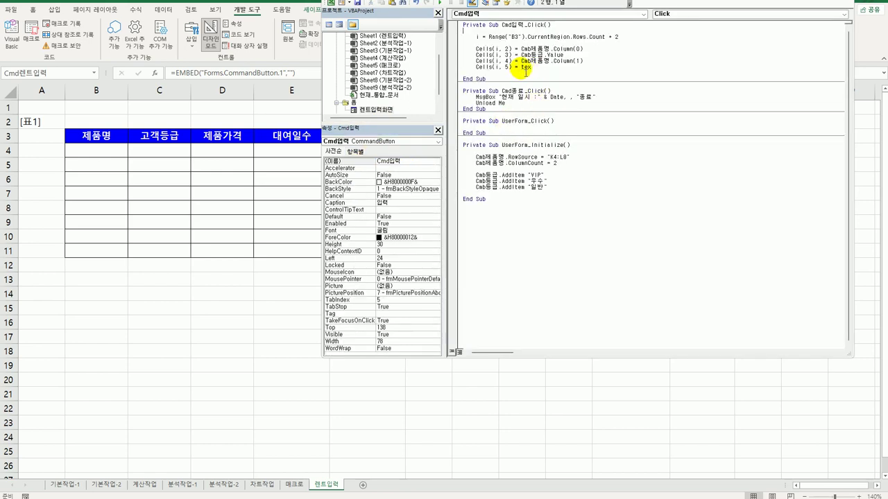
{"action": "double_click", "coordinate": [525, 69]}
{"action": "key", "text": "ctrl+v"}
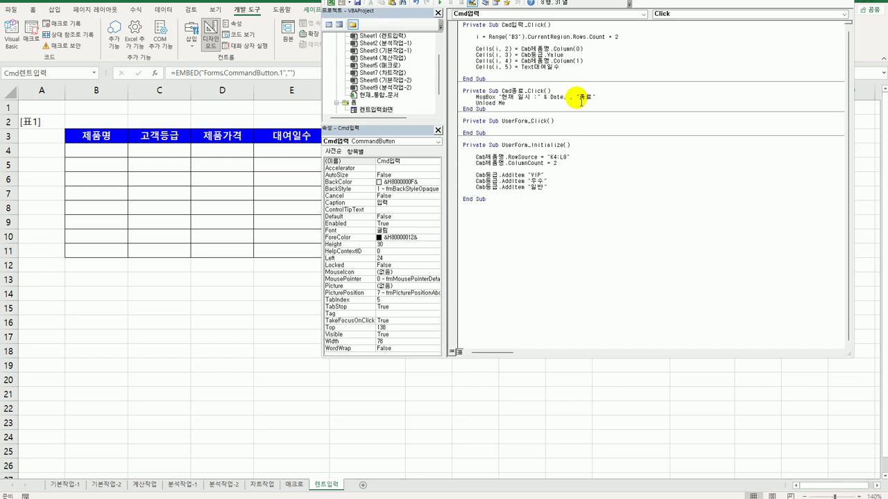
{"action": "type", "text": ".Value"}
{"action": "key", "text": "Return"}
{"action": "key", "text": "Return"}
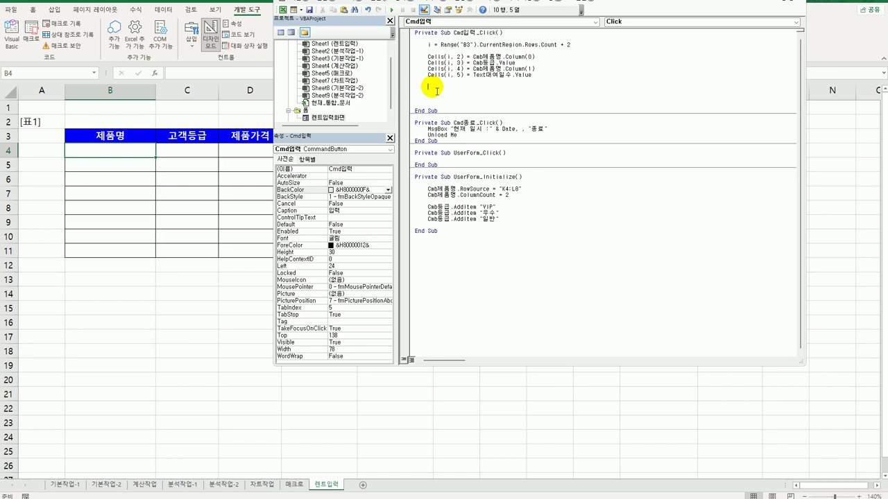
Start a Select Case Cmb등급 block with a Case "VIP" branch.
{"action": "type", "text": "select case "}
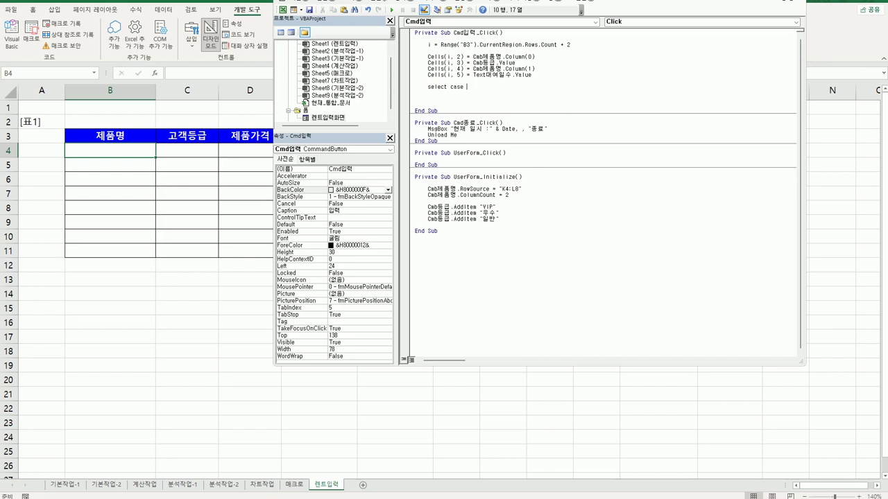
{"action": "type", "text": "cmb등급"}
{"action": "key", "text": "Return"}
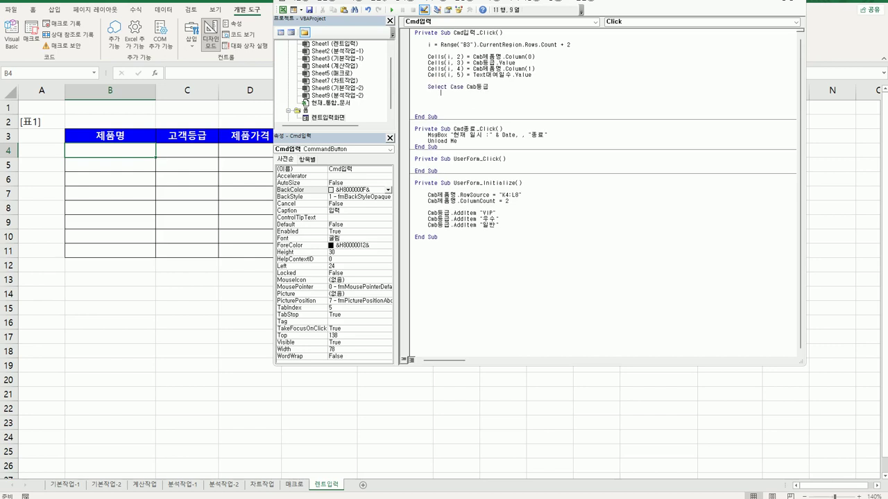
{"action": "type", "text": "case \"ㅇ"}
{"action": "key", "text": "BackSpace"}
{"action": "type", "text": "VIP\""}
{"action": "key", "text": "Return"}
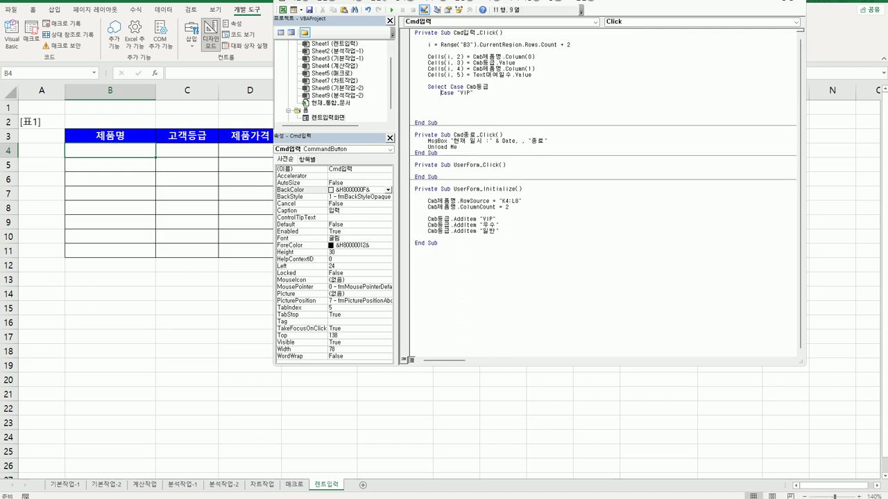
Copy the Cells(i, 5) statement into the Case "VIP" branch, indent it and change its column number to 6.
{"action": "left_click", "coordinate": [428, 81]}
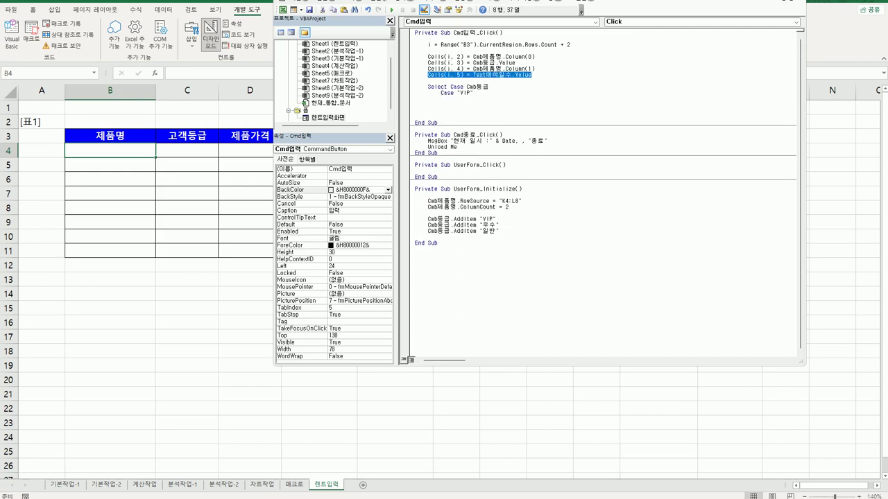
{"action": "left_click", "coordinate": [440, 98]}
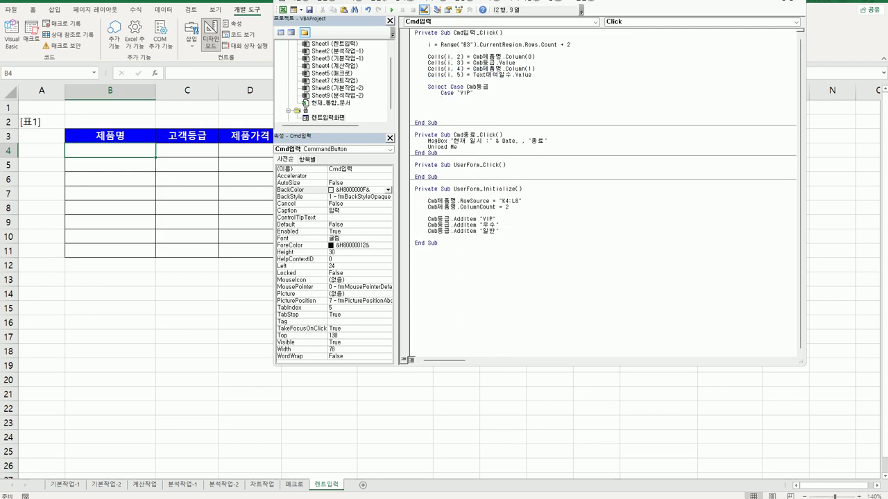
{"action": "type", "text": "Cells(i, 5) = Text대여일수.Value"}
{"action": "left_click", "coordinate": [440, 98]}
{"action": "key", "text": "Tab"}
{"action": "double_click", "coordinate": [486, 99]}
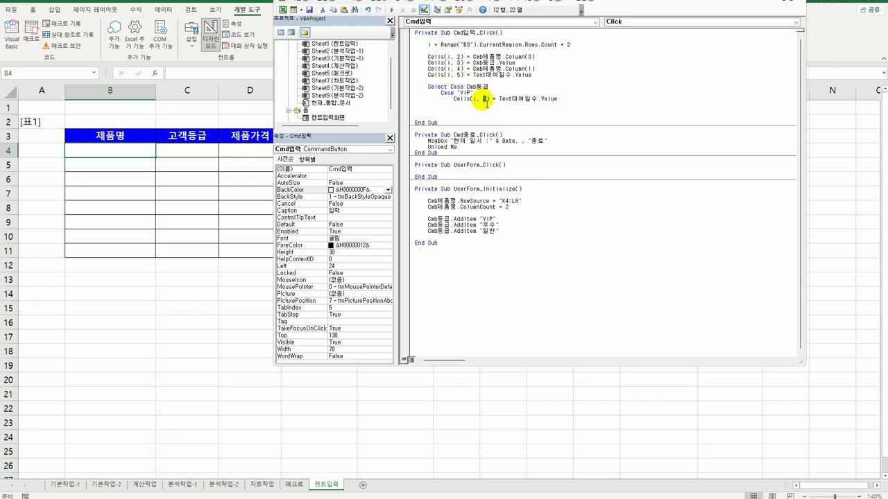
{"action": "type", "text": "6"}
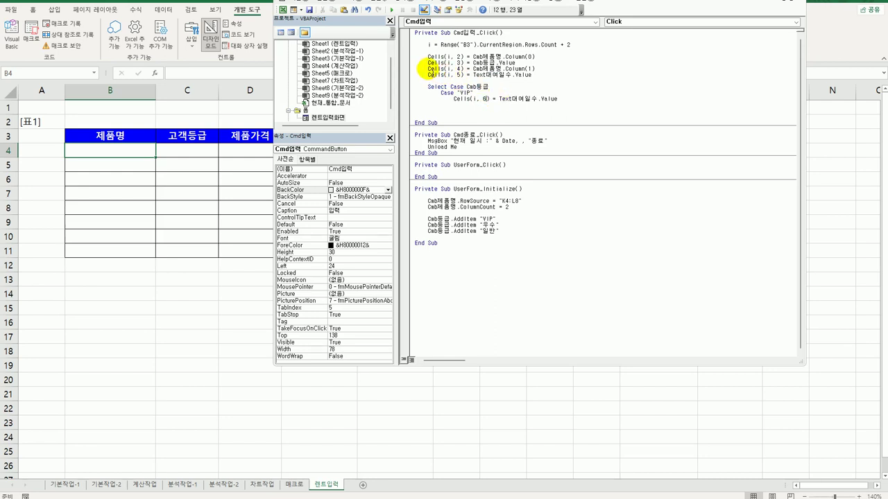
Change the statement under Case "VIP" to Cells(i, 6) = Cells(i, 4) * Cells(i, 5).
{"action": "left_click_drag", "start_coordinate": [427, 68], "coordinate": [462, 69]}
{"action": "key", "text": "ctrl+c"}
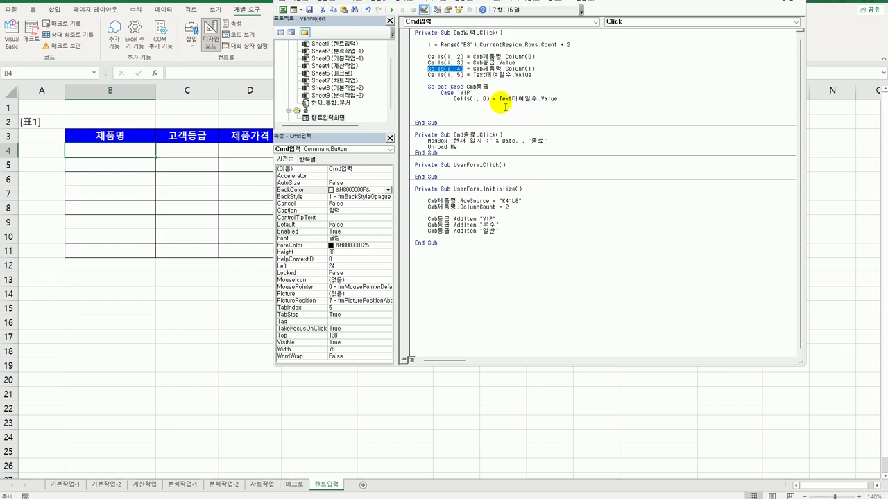
{"action": "left_click_drag", "start_coordinate": [499, 99], "coordinate": [559, 99]}
{"action": "key", "text": "ctrl+v"}
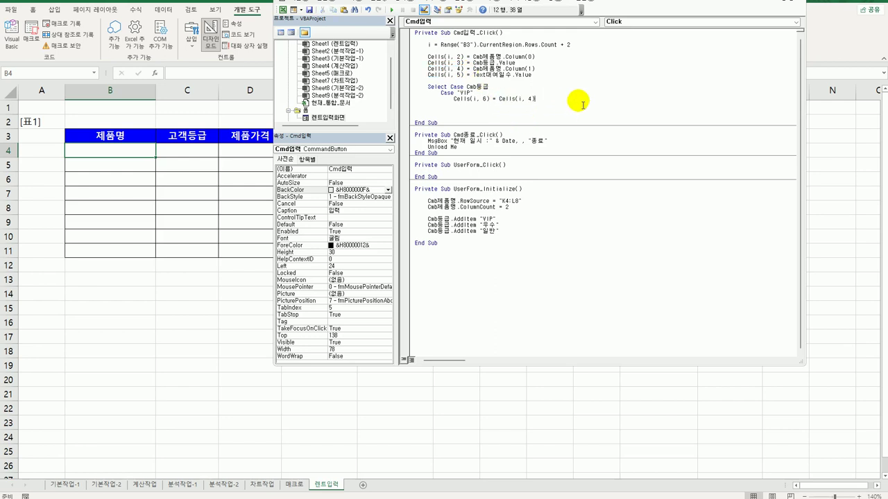
{"action": "type", "text": "+"}
{"action": "left_click", "coordinate": [429, 80]}
{"action": "left_click", "coordinate": [484, 319]}
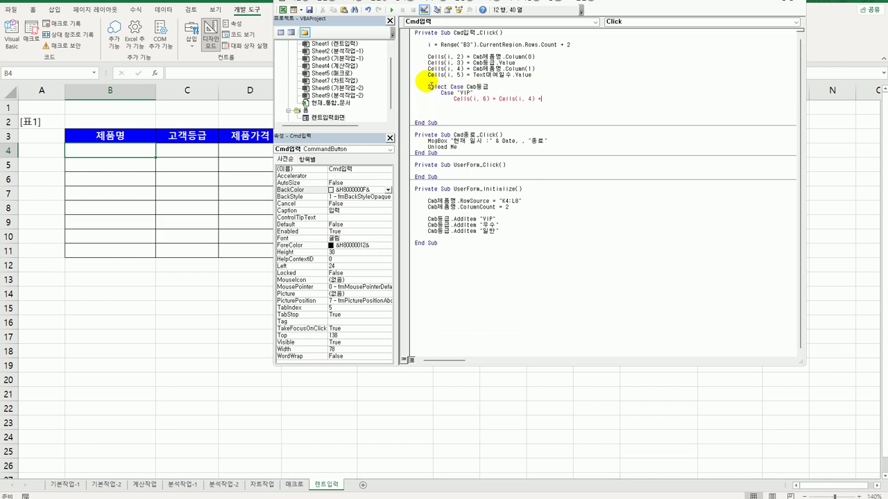
{"action": "left_click_drag", "start_coordinate": [426, 74], "coordinate": [463, 74]}
{"action": "key", "text": "ctrl+c"}
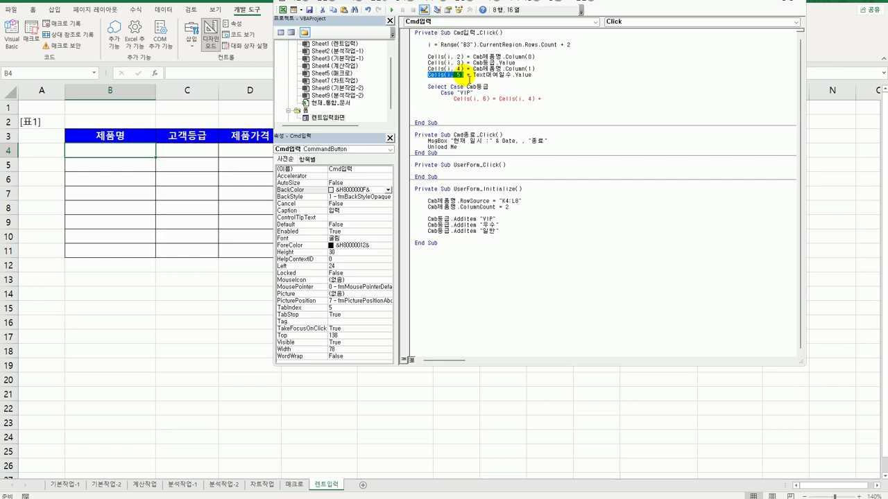
{"action": "left_click", "coordinate": [554, 94]}
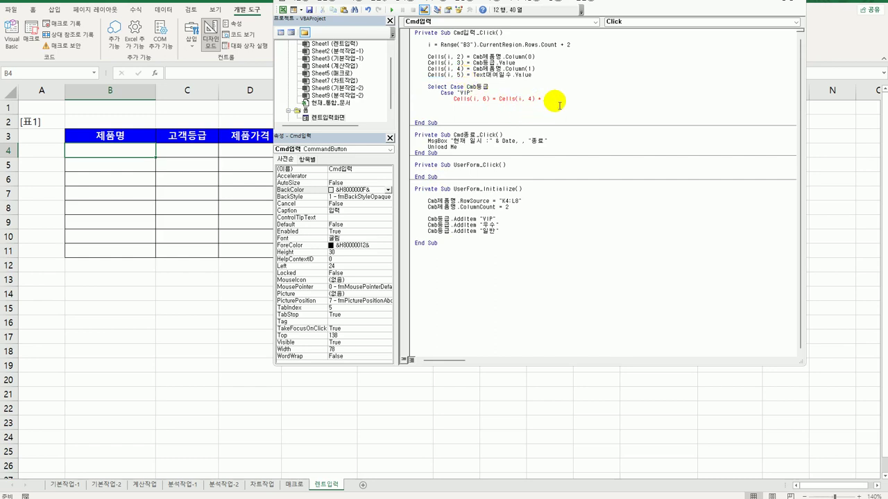
{"action": "key", "text": "ctrl+v"}
{"action": "key", "text": "Return"}
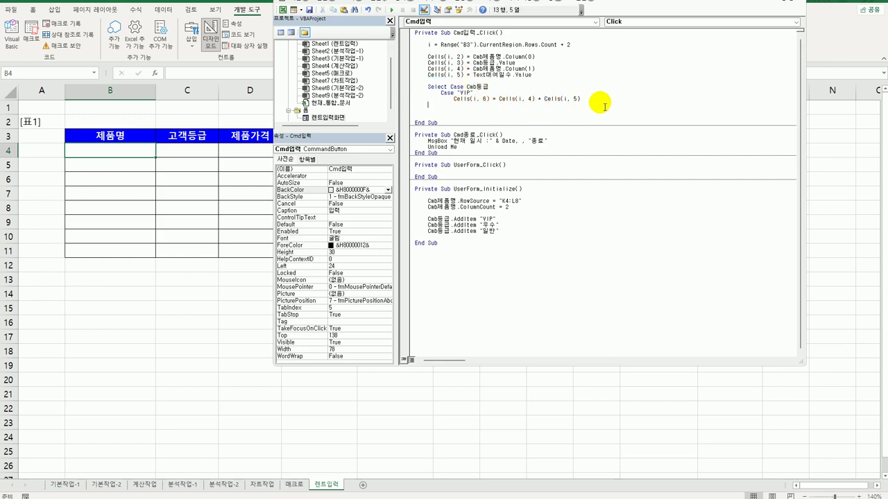
Append * 0.01 to the Cells(i, 6) statement under Case "VIP" and add a new line below it.
{"action": "left_click", "coordinate": [592, 99]}
{"action": "type", "text": "+"}
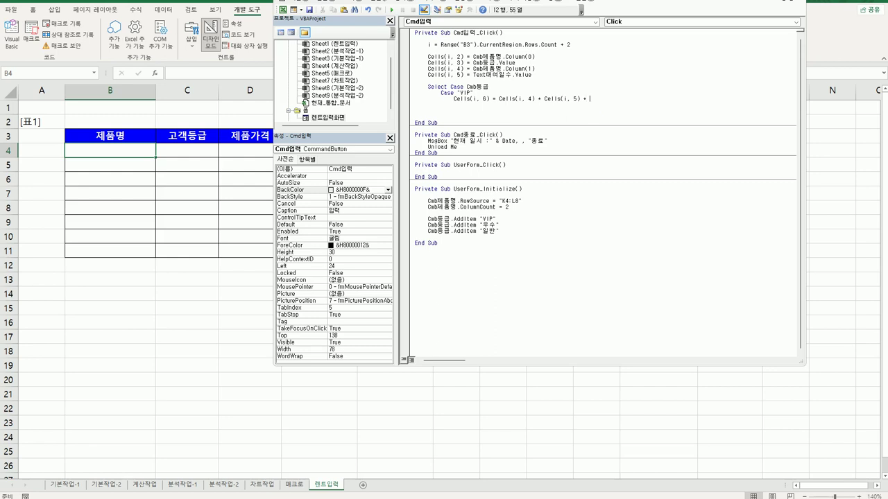
{"action": "type", "text": " 0.01"}
{"action": "key", "text": "Return"}
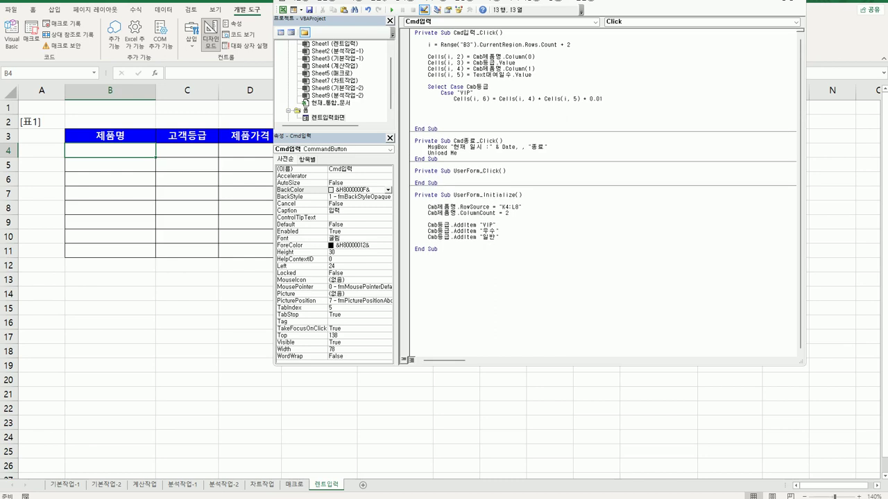
Duplicate the Case "VIP" branch below itself in the Select Case block and align the copied Case line's indentation.
{"action": "left_click", "coordinate": [439, 93]}
{"action": "left_click_drag", "start_coordinate": [442, 96], "coordinate": [616, 104]}
{"action": "key", "text": "ctrl+c"}
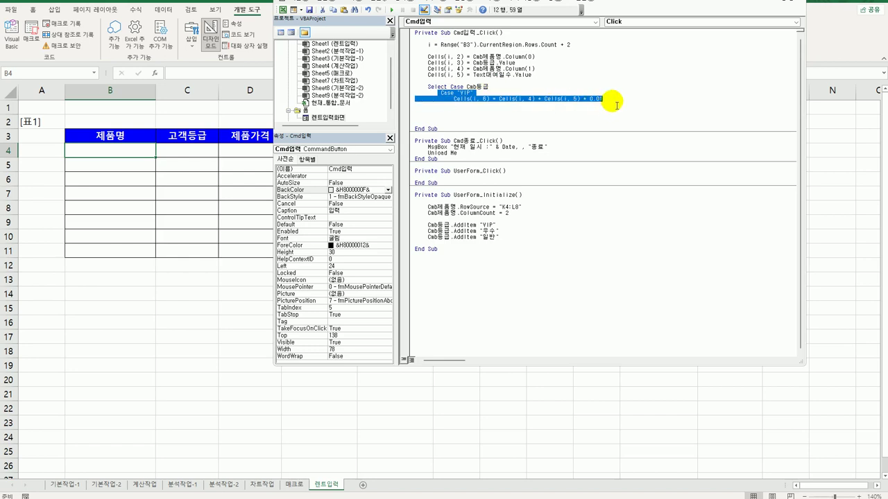
{"action": "left_click", "coordinate": [448, 115]}
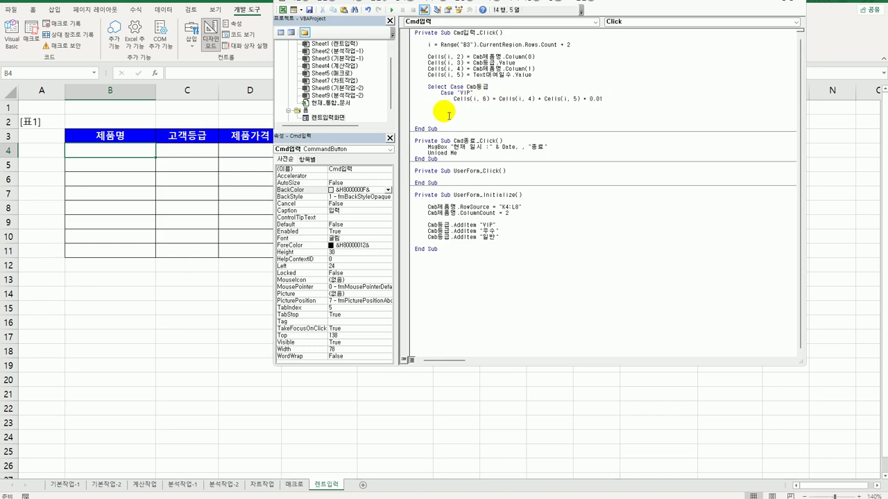
{"action": "key", "text": "ctrl+v"}
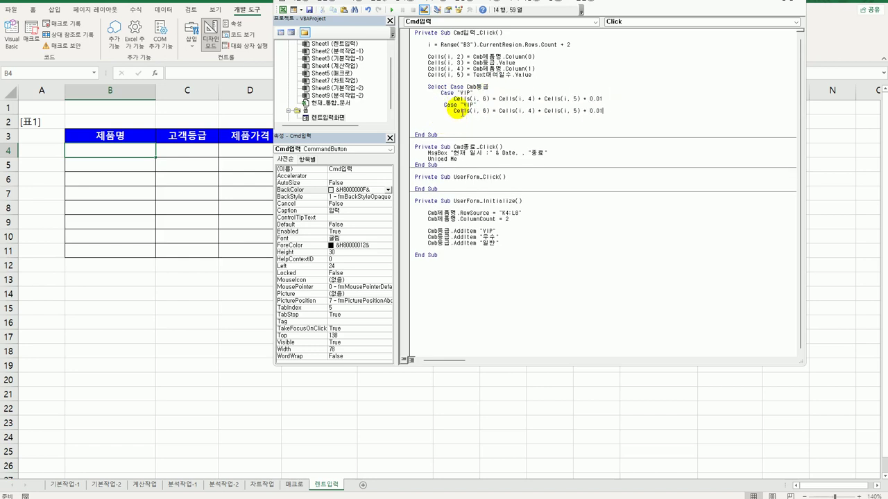
{"action": "left_click", "coordinate": [444, 105]}
{"action": "key", "text": "BackSpace"}
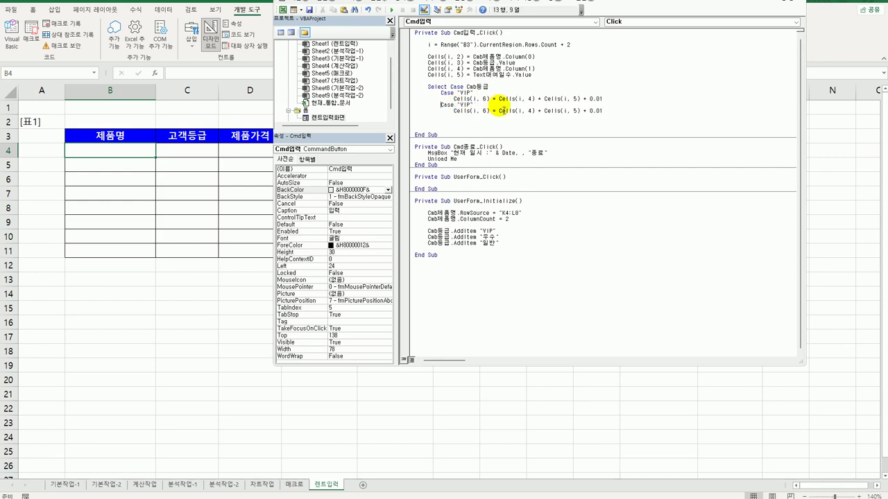
Change the copied branch to Case "우수" and its multiplier to 0.015.
{"action": "key", "text": "Right"}
{"action": "key", "text": "Right"}
{"action": "key", "text": "Right"}
{"action": "key", "text": "Right"}
{"action": "key", "text": "Right"}
{"action": "key", "text": "Right"}
{"action": "key", "text": "Right"}
{"action": "key", "text": "Right"}
{"action": "key", "text": "Right"}
{"action": "key", "text": "shift+Left"}
{"action": "key", "text": "shift+Left"}
{"action": "key", "text": "shift+Left"}
{"action": "type", "text": "우수"}
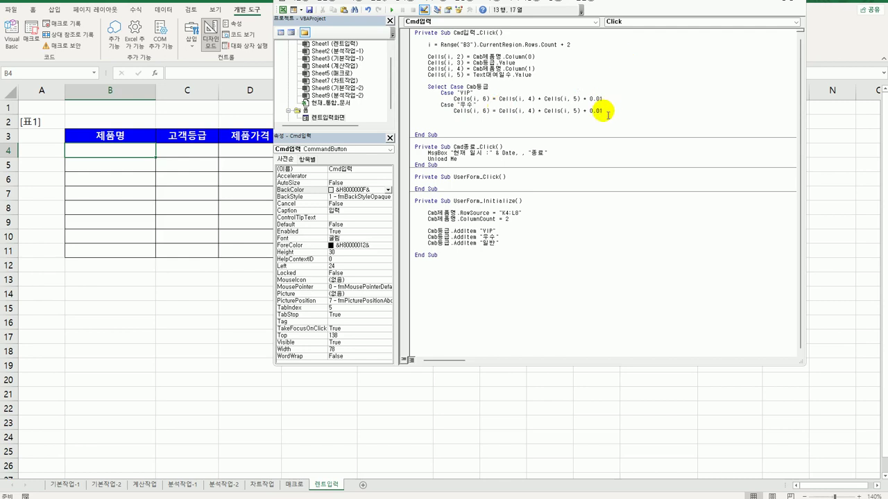
{"action": "left_click", "coordinate": [610, 115]}
{"action": "type", "text": "5"}
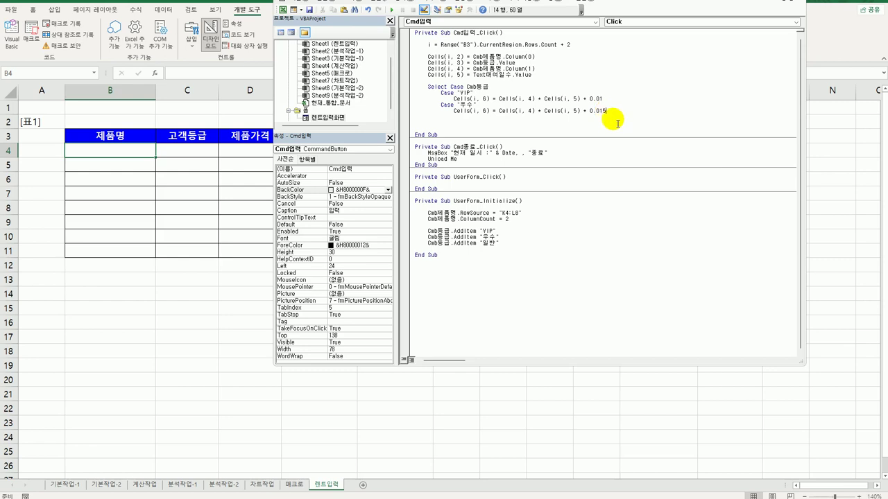
Add another copy of the branch as Case "일반" with a multiplier of 0.02, and close the block with End Select.
{"action": "key", "text": "Return"}
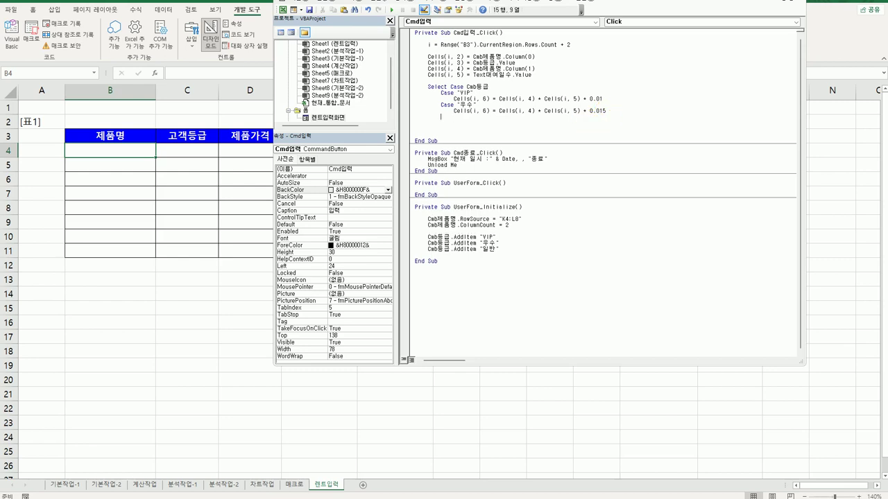
{"action": "key", "text": "ctrl+v"}
{"action": "key", "text": "BackSpace"}
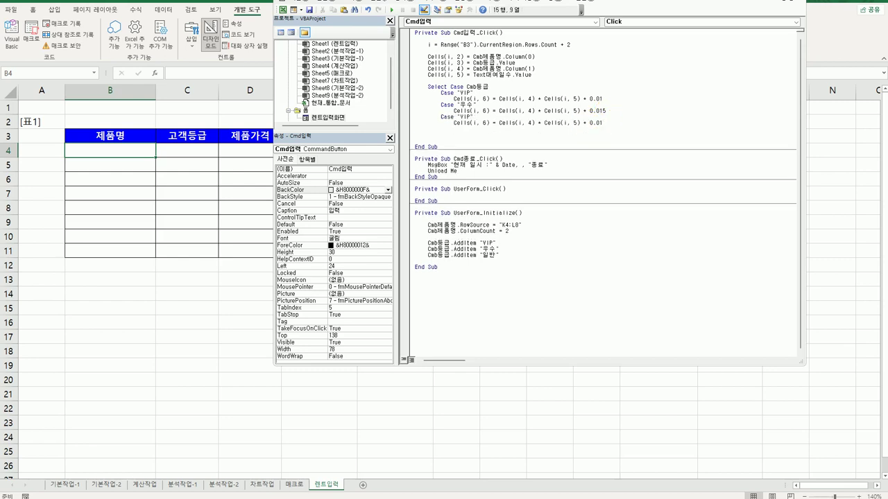
{"action": "left_click", "coordinate": [442, 116]}
{"action": "key", "text": "shift+Right"}
{"action": "key", "text": "shift+Right"}
{"action": "type", "text": "일"}
{"action": "left_click", "coordinate": [602, 123]}
{"action": "key", "text": "BackSpace"}
{"action": "type", "text": "2"}
{"action": "key", "text": "Return"}
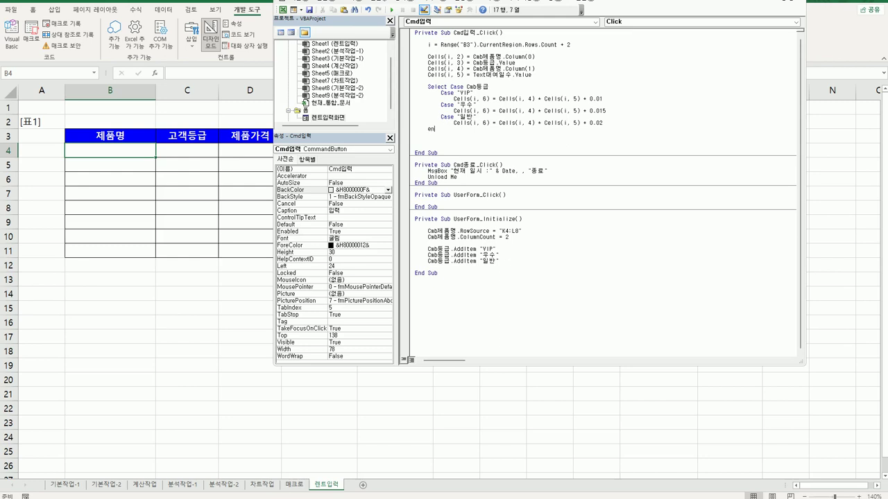
{"action": "type", "text": "end select"}
{"action": "key", "text": "Return"}
Return to the 렌트입력 worksheet, turn off design mode and open the rental entry form.
{"action": "key", "text": "alt+F11"}
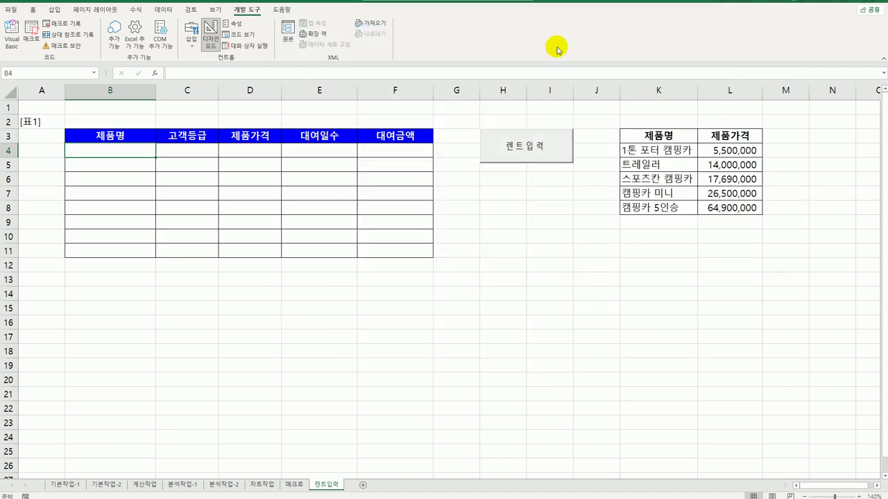
{"action": "left_click", "coordinate": [209, 42]}
{"action": "left_click", "coordinate": [530, 157]}
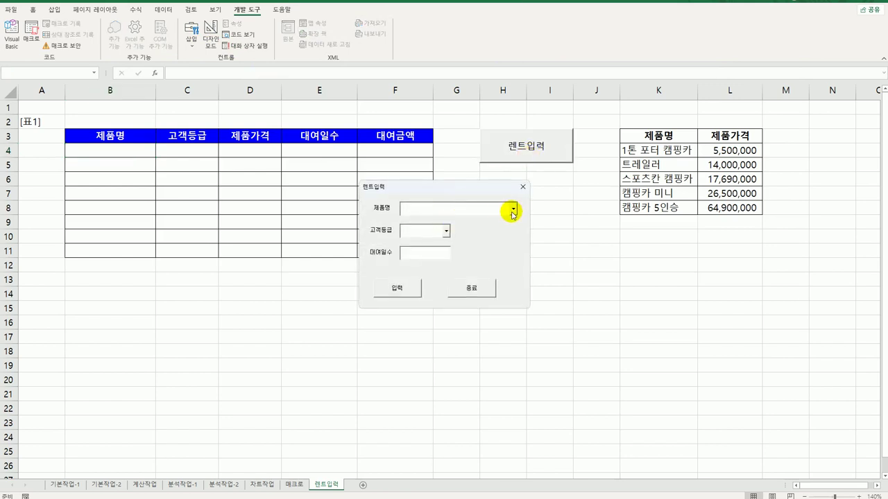
Submit a form entry with product 트레일러, customer grade 우수 and 5 rental days to the table.
{"action": "left_click", "coordinate": [513, 210]}
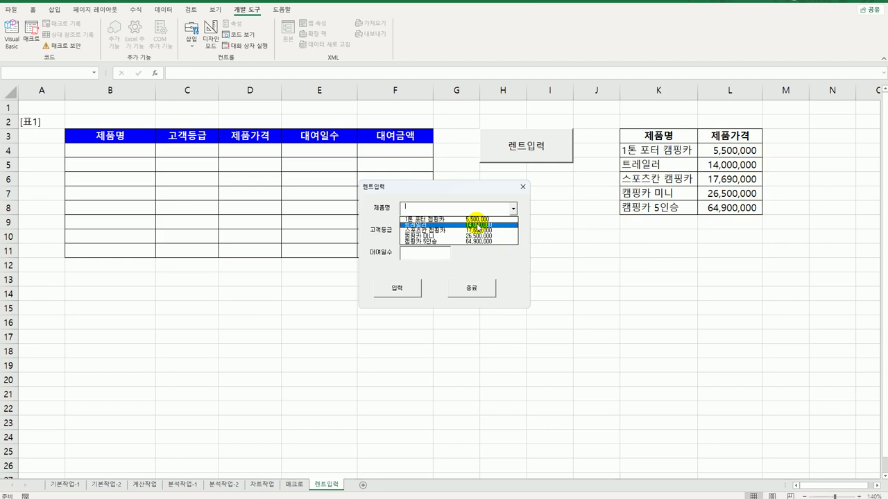
{"action": "left_click", "coordinate": [477, 223]}
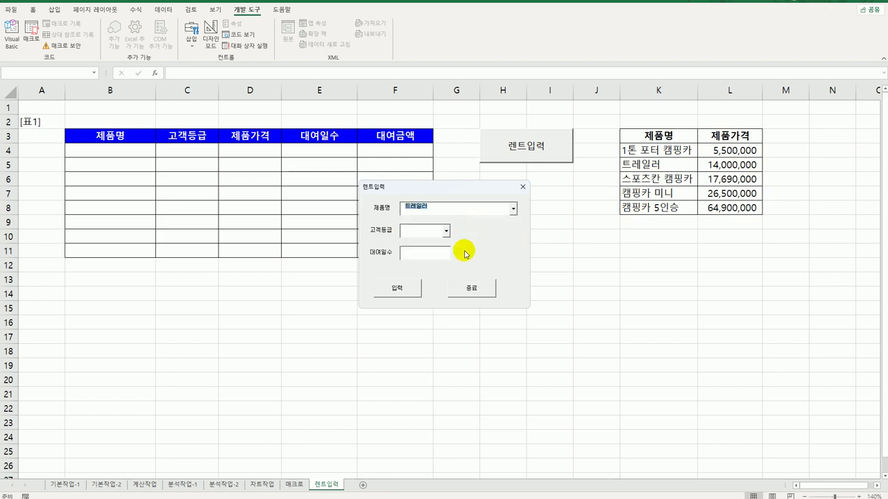
{"action": "left_click", "coordinate": [445, 231]}
{"action": "left_click", "coordinate": [426, 247]}
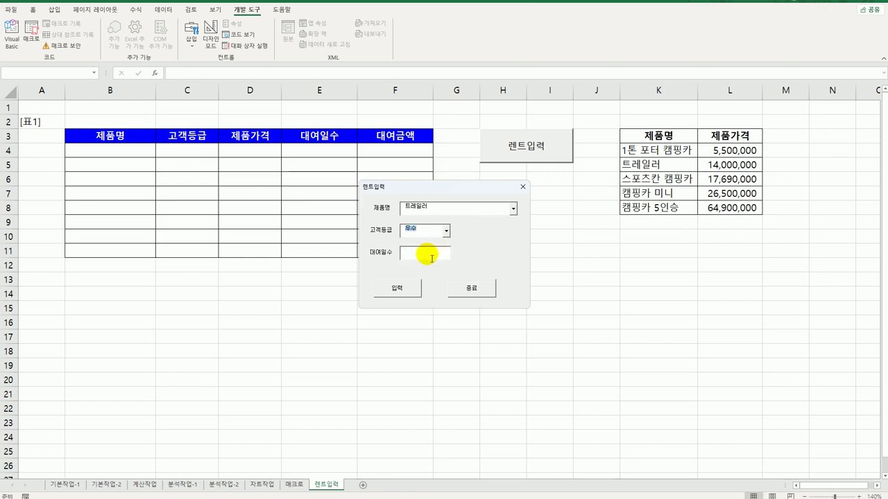
{"action": "left_click", "coordinate": [428, 256]}
{"action": "type", "text": "9"}
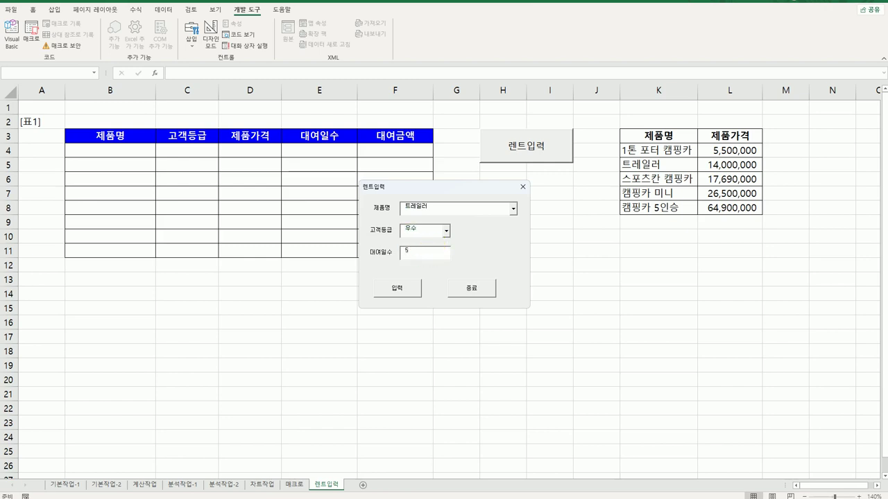
{"action": "left_click", "coordinate": [389, 290]}
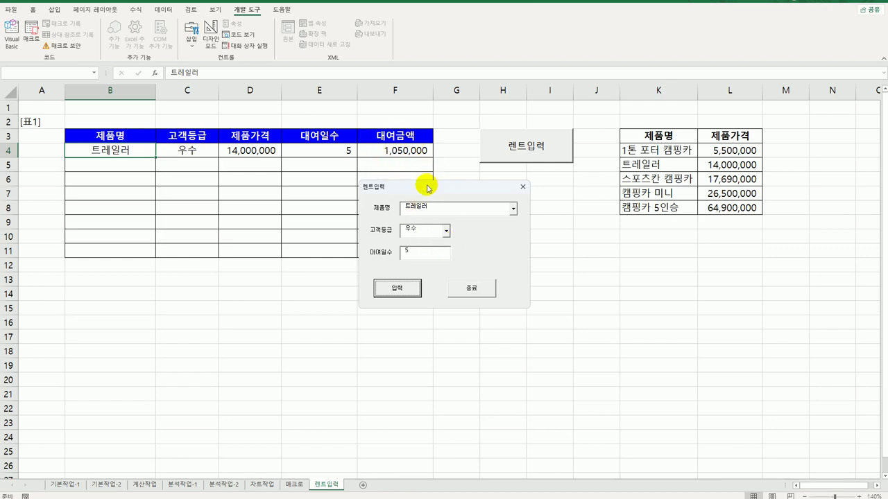
Exit the rental entry form through its 종료 command, accept the date message and select cell I16.
{"action": "left_click", "coordinate": [471, 289]}
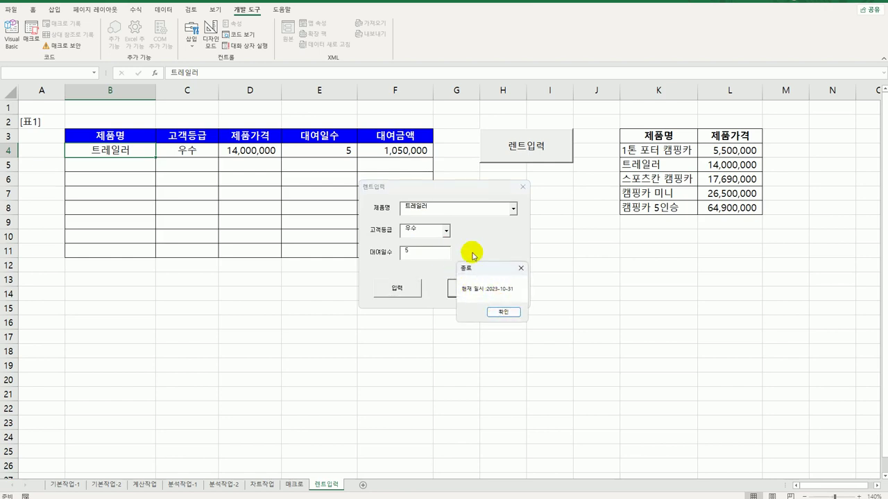
{"action": "left_click", "coordinate": [506, 313]}
{"action": "left_click", "coordinate": [551, 322]}
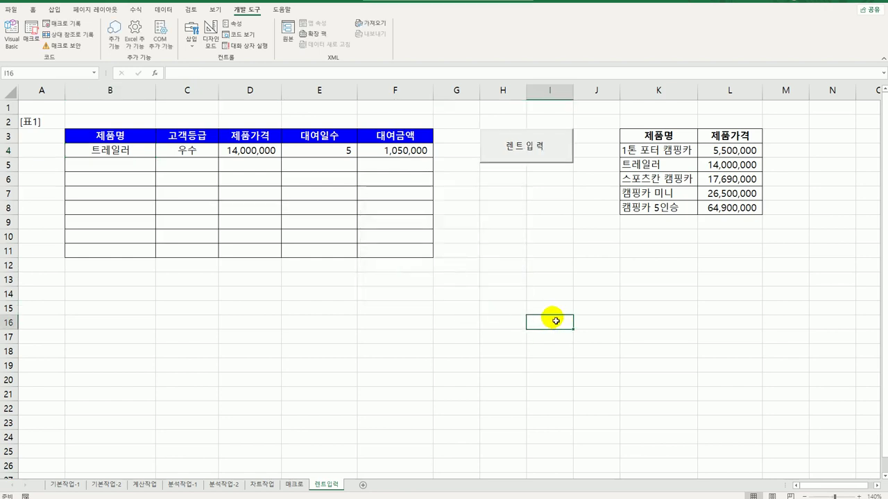